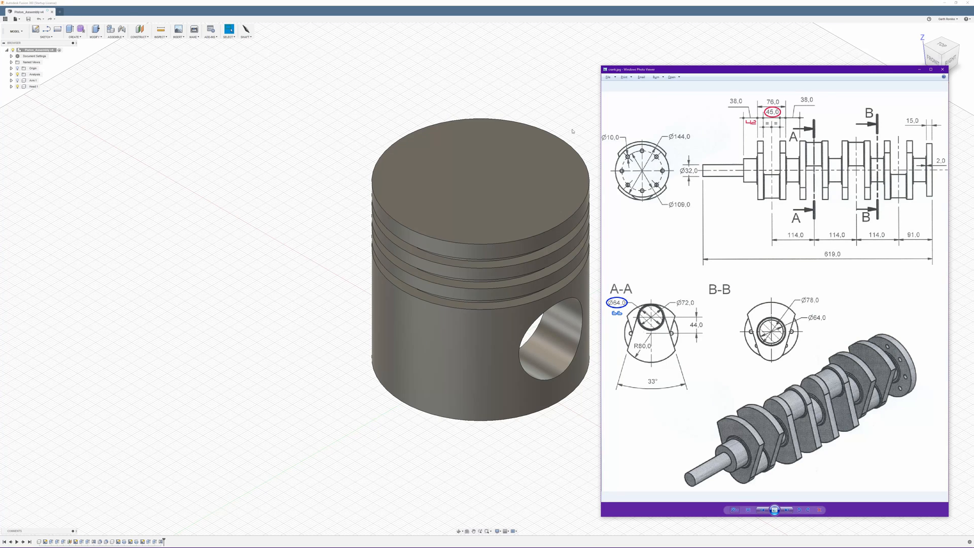
Step: Create a new component in the piston assembly and name it Crankshaft
{"action": "left_click", "coordinate": [425, 2]}
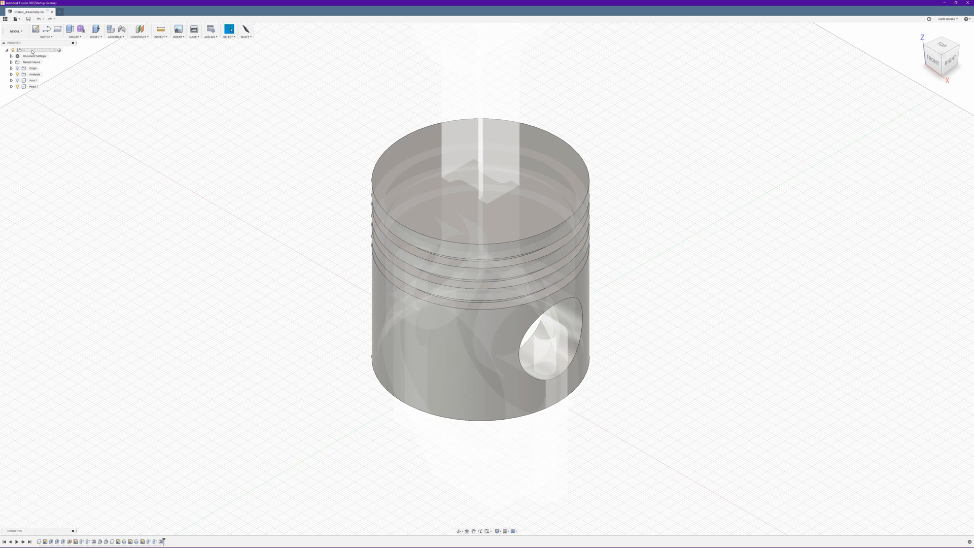
{"action": "right_click", "coordinate": [33, 52]}
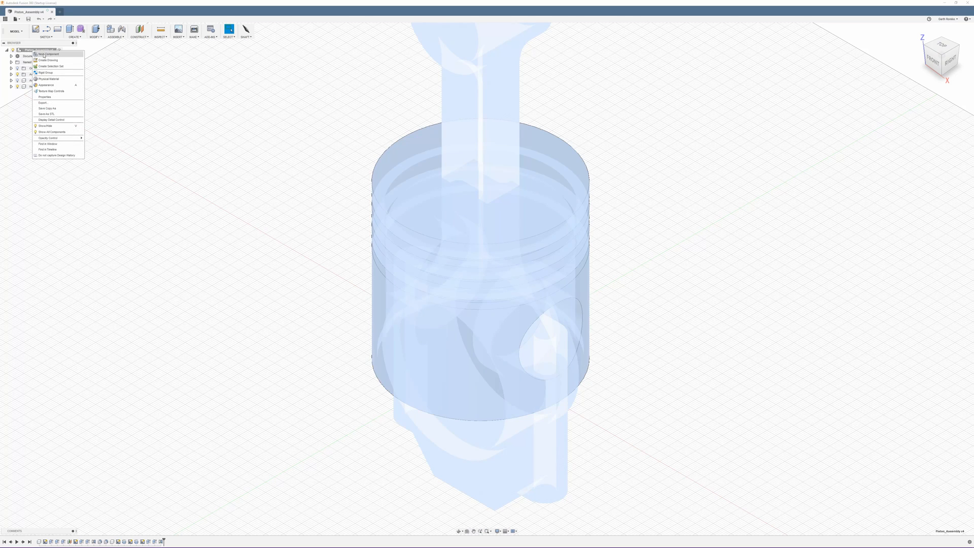
{"action": "left_click", "coordinate": [44, 54]}
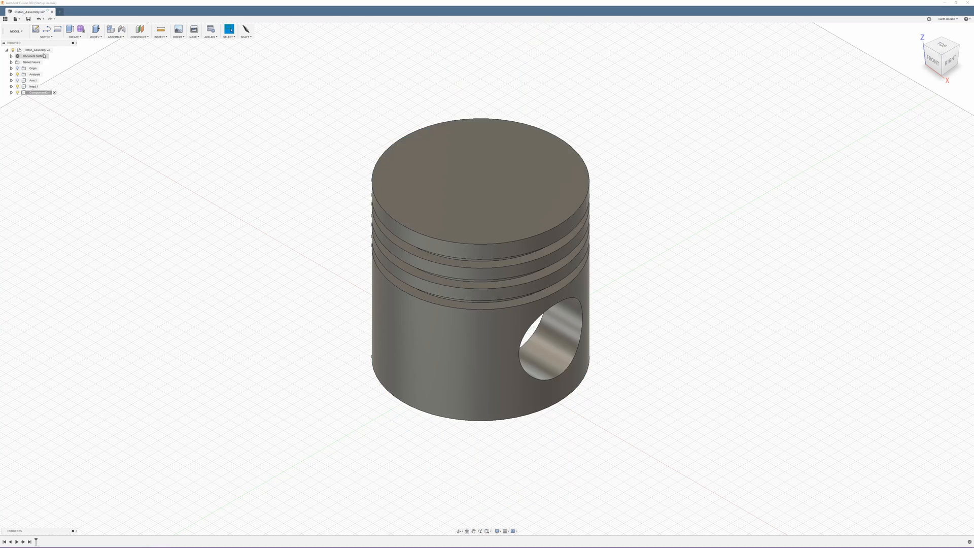
{"action": "left_click", "coordinate": [37, 93]}
{"action": "double_click", "coordinate": [37, 93]}
{"action": "type", "text": "Crankshaft"}
{"action": "key", "text": "Return"}
Step: Hide the piston head component to clear the workspace
{"action": "left_click", "coordinate": [18, 87]}
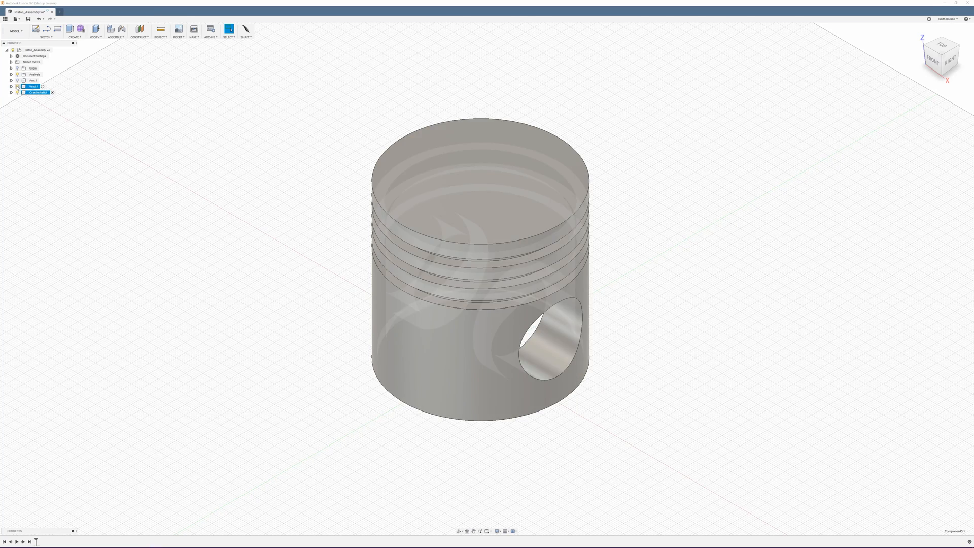
{"action": "left_click", "coordinate": [17, 86]}
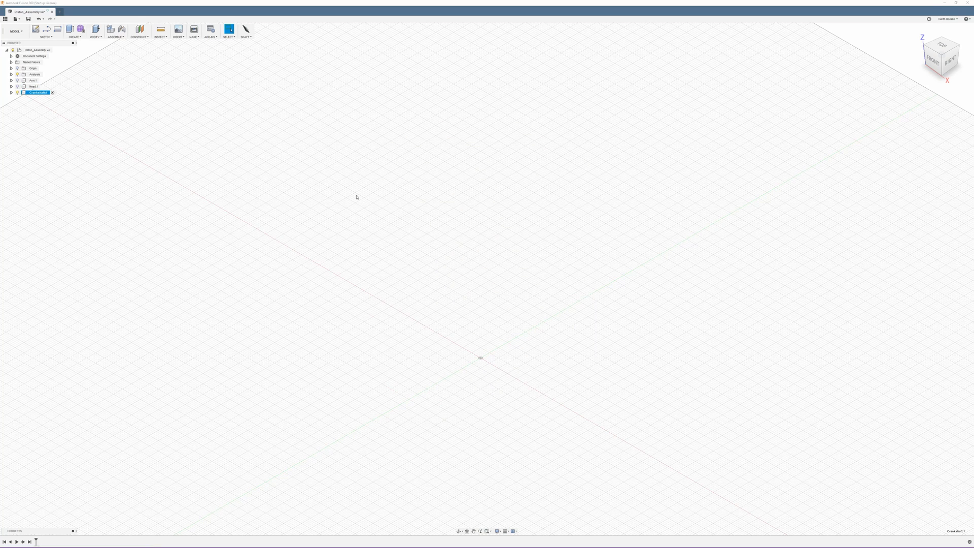
{"action": "scroll", "coordinate": [460, 333], "scroll_direction": "down", "scroll_amount": 1}
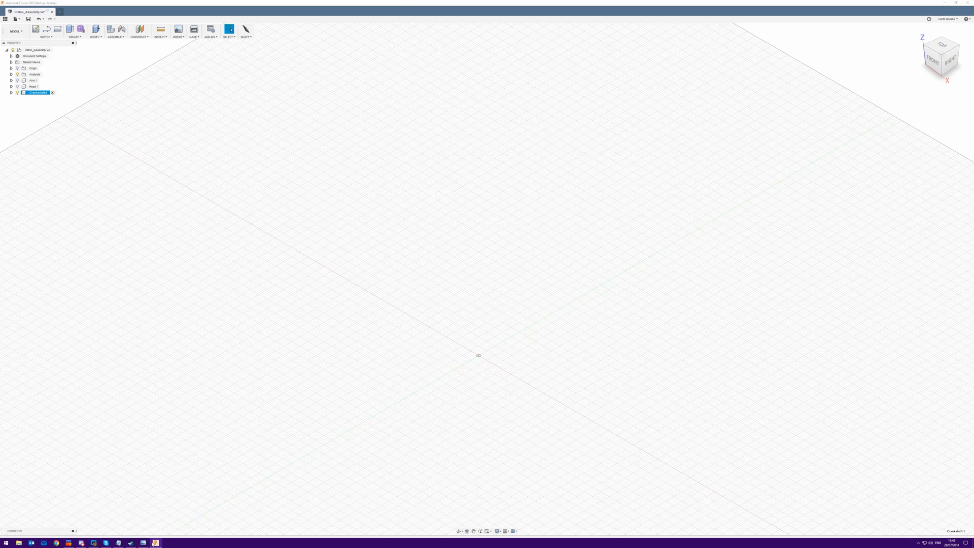
Step: Consult the crankshaft drawing and sketch a circle about 80 mm in diameter on the front plane, centred on the origin
{"action": "left_click", "coordinate": [144, 543]}
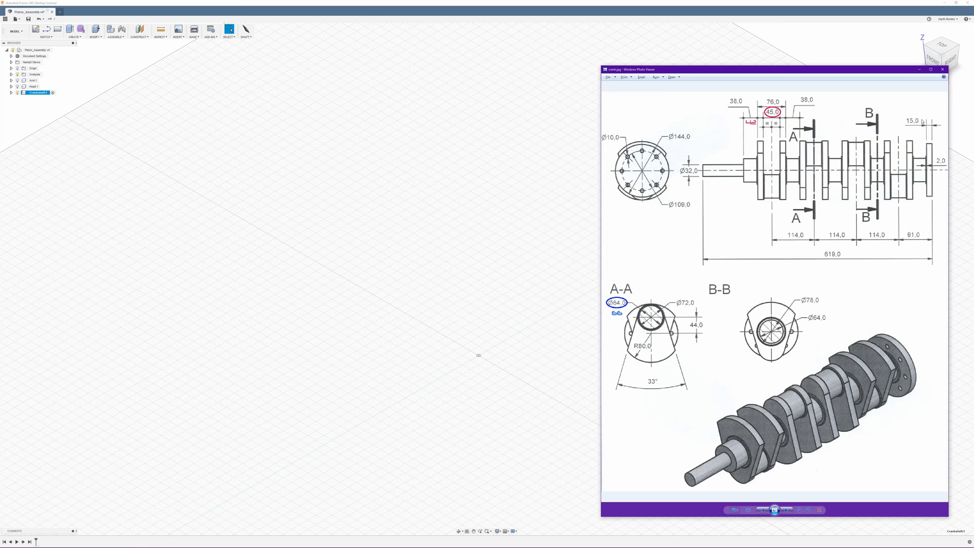
{"action": "left_click", "coordinate": [102, 2]}
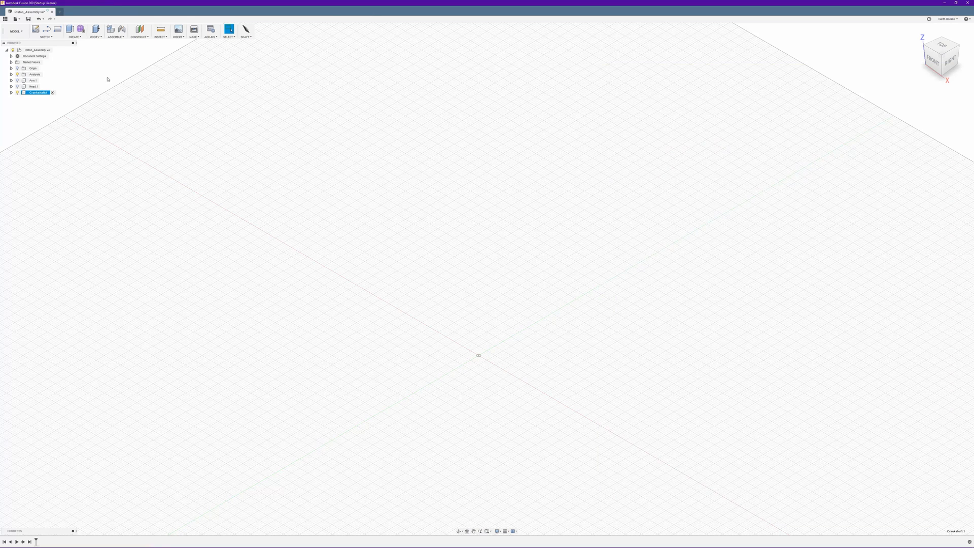
{"action": "left_click", "coordinate": [36, 29]}
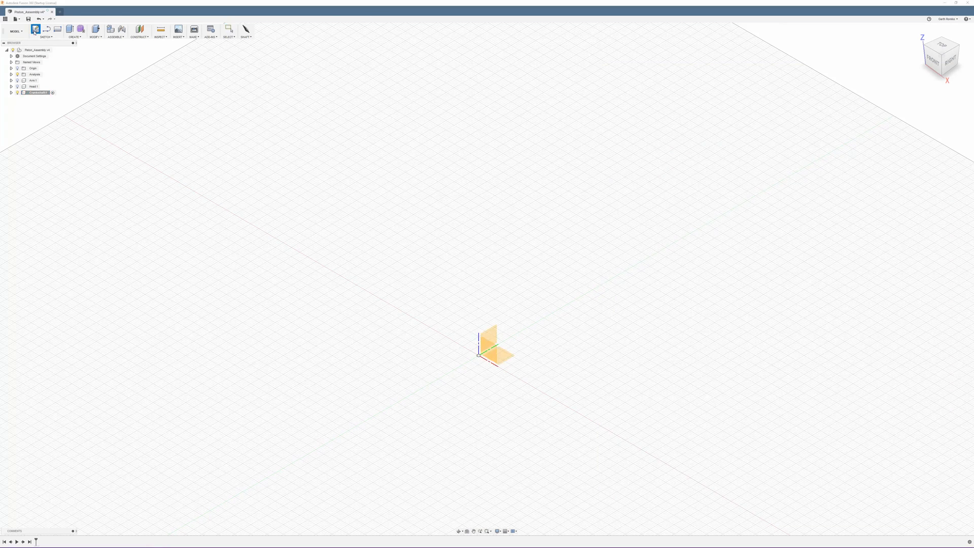
{"action": "left_click", "coordinate": [492, 348]}
{"action": "left_click", "coordinate": [491, 349]}
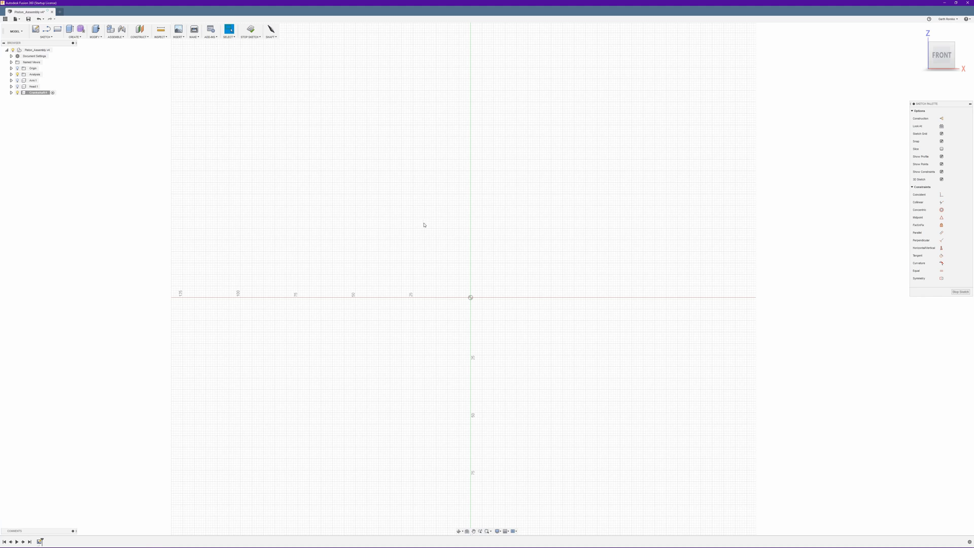
{"action": "key", "text": "c"}
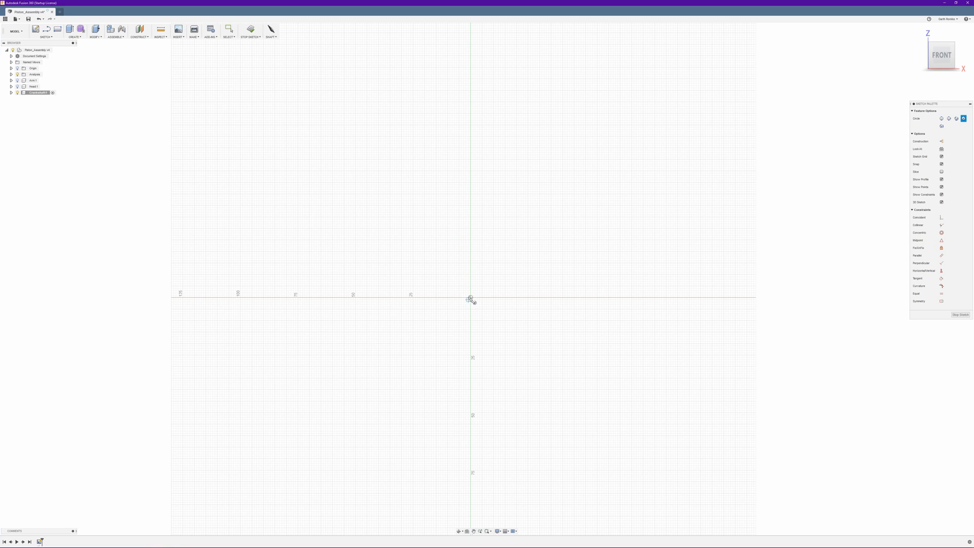
{"action": "left_click", "coordinate": [471, 298]}
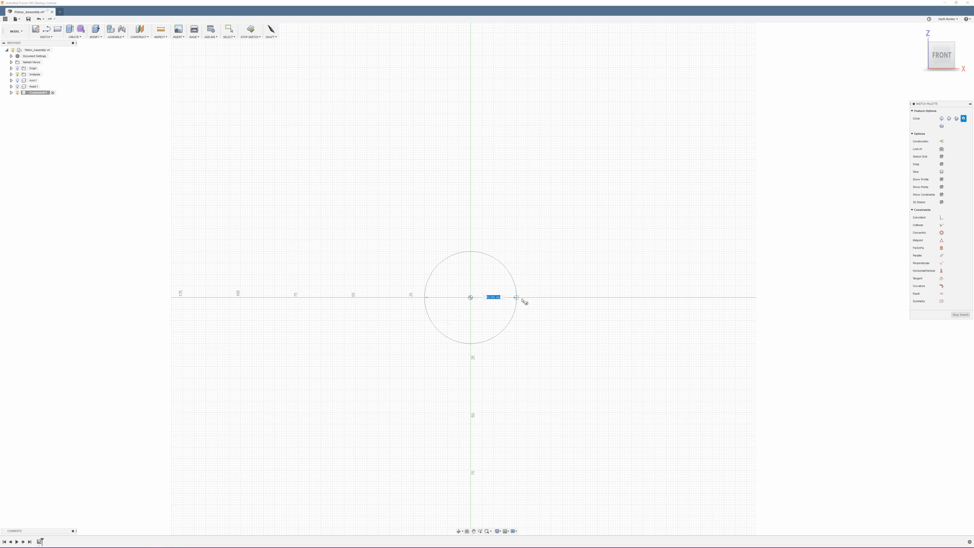
{"action": "left_click", "coordinate": [562, 298]}
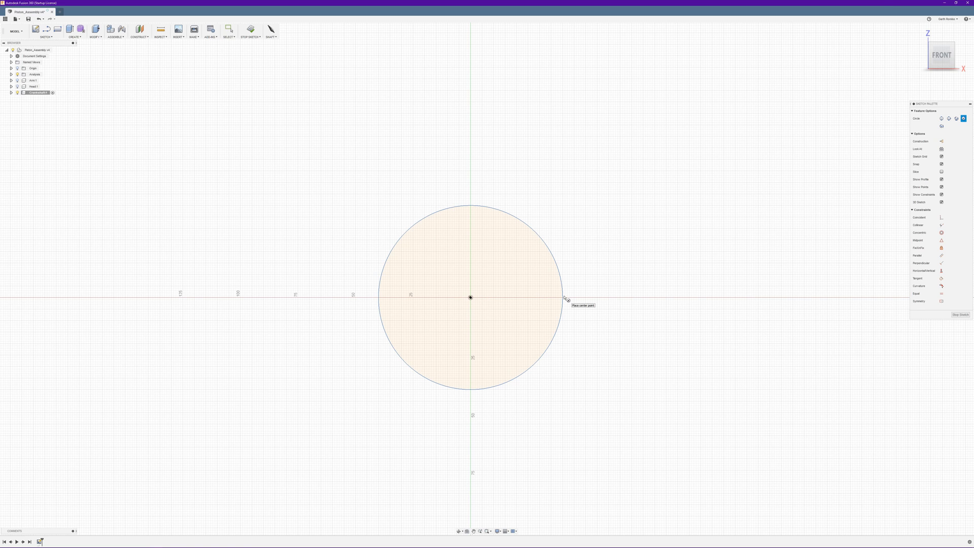
Step: Dimension the circle's diameter as 144 mm and finish the sketch
{"action": "key", "text": "Escape"}
{"action": "left_click", "coordinate": [564, 297]}
{"action": "left_click", "coordinate": [603, 276]}
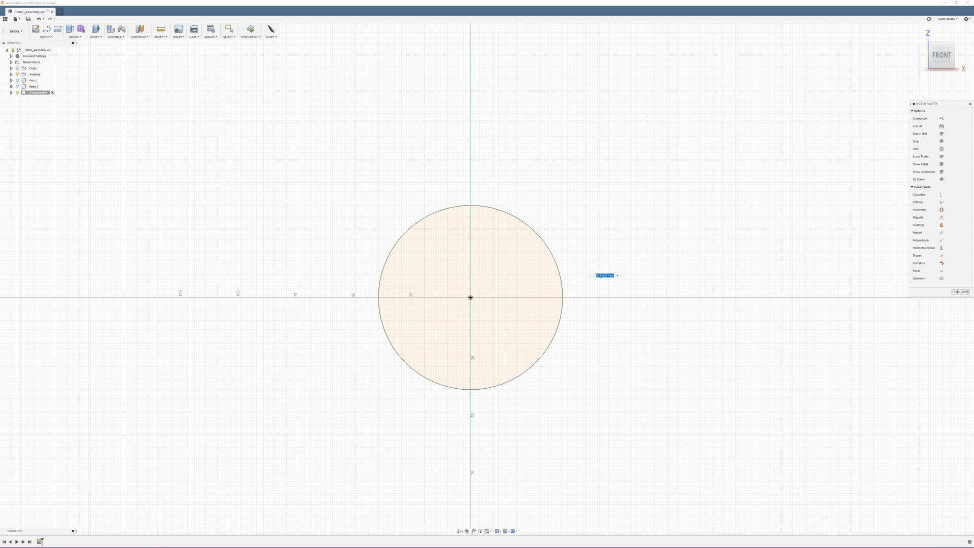
{"action": "type", "text": "144"}
{"action": "key", "text": "Return"}
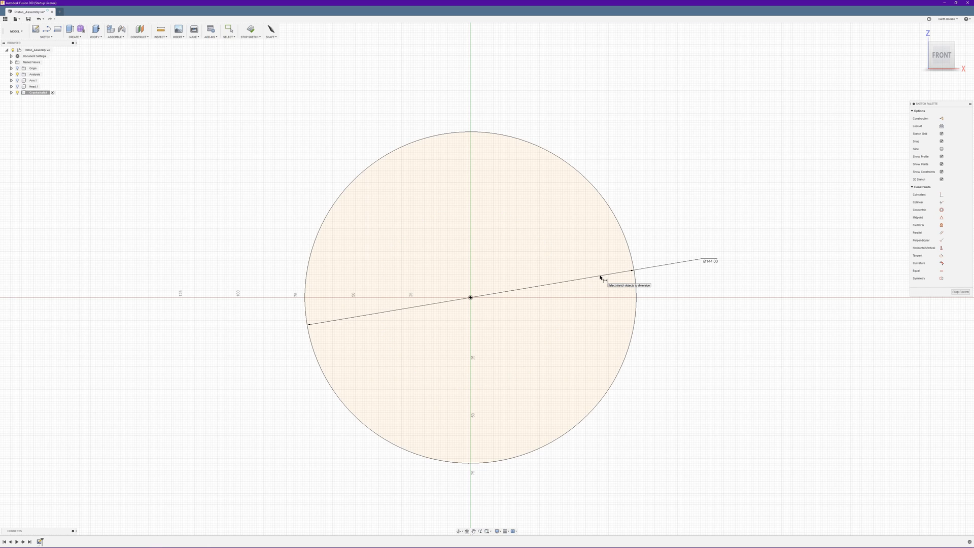
{"action": "left_click", "coordinate": [960, 293]}
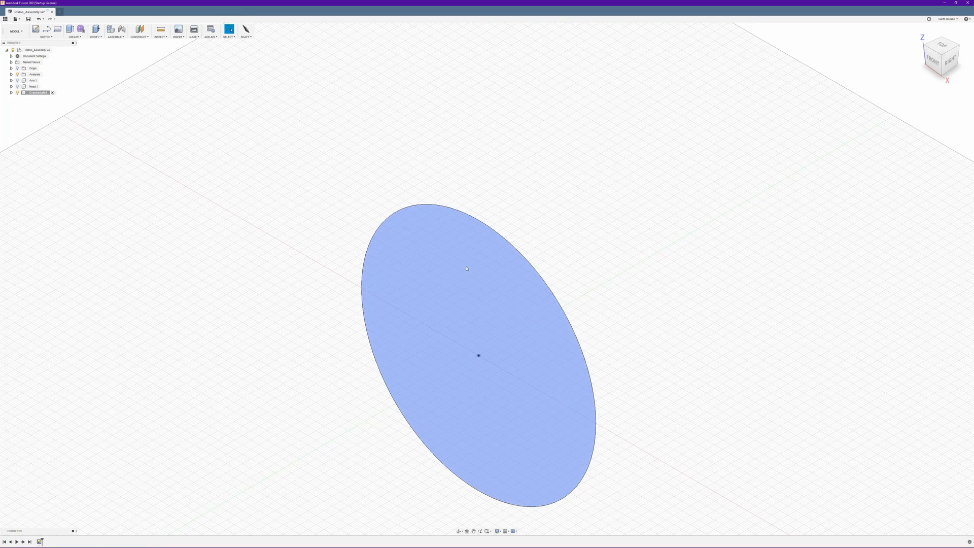
Step: Extrude the circular profile 15 mm to one side as a new body
{"action": "left_click", "coordinate": [466, 268]}
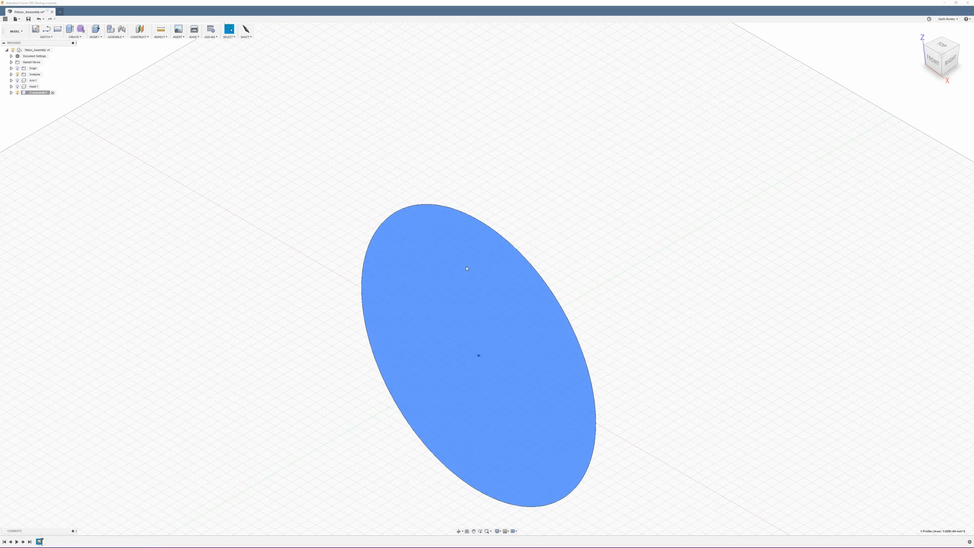
{"action": "key", "text": "e"}
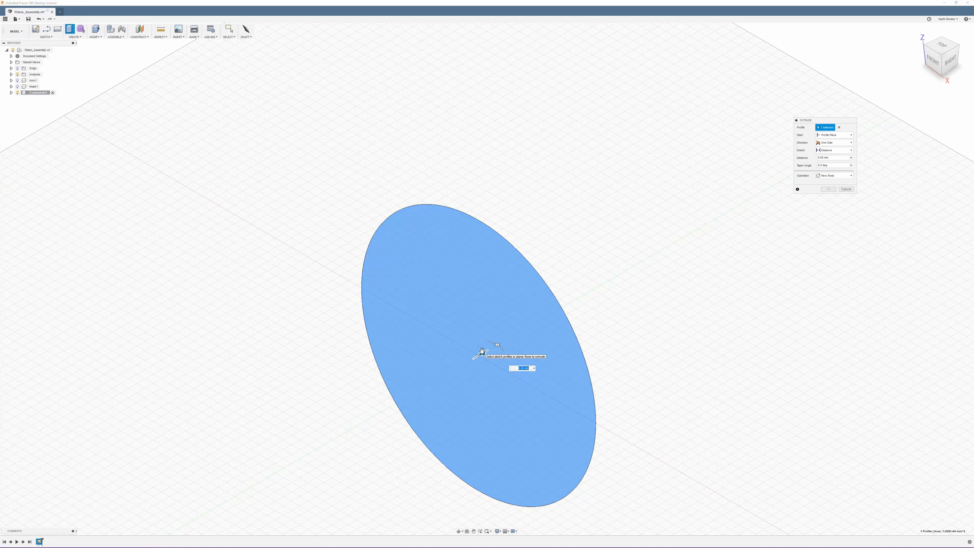
{"action": "left_click_drag", "start_coordinate": [483, 351], "coordinate": [515, 366]}
{"action": "left_click", "coordinate": [525, 365]}
{"action": "type", "text": "15mm"}
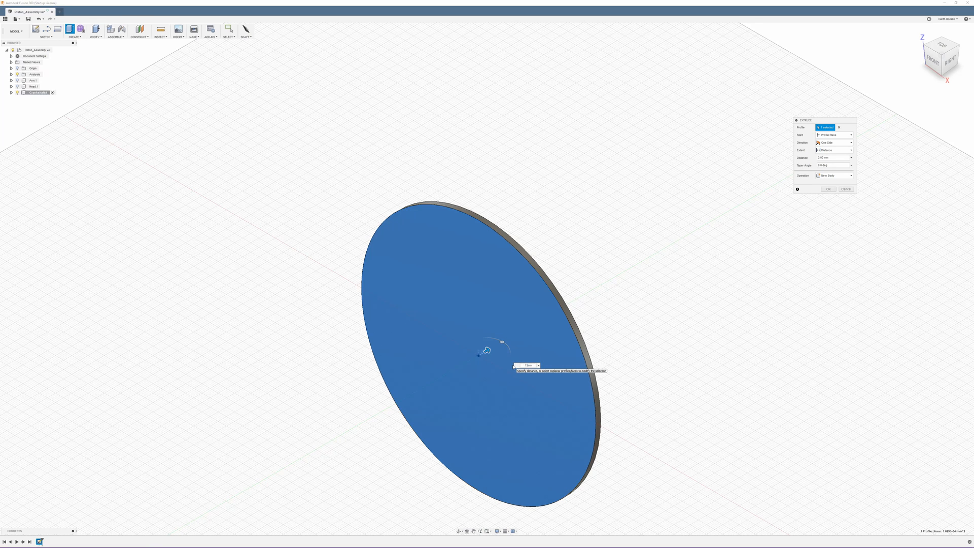
{"action": "key", "text": "Return"}
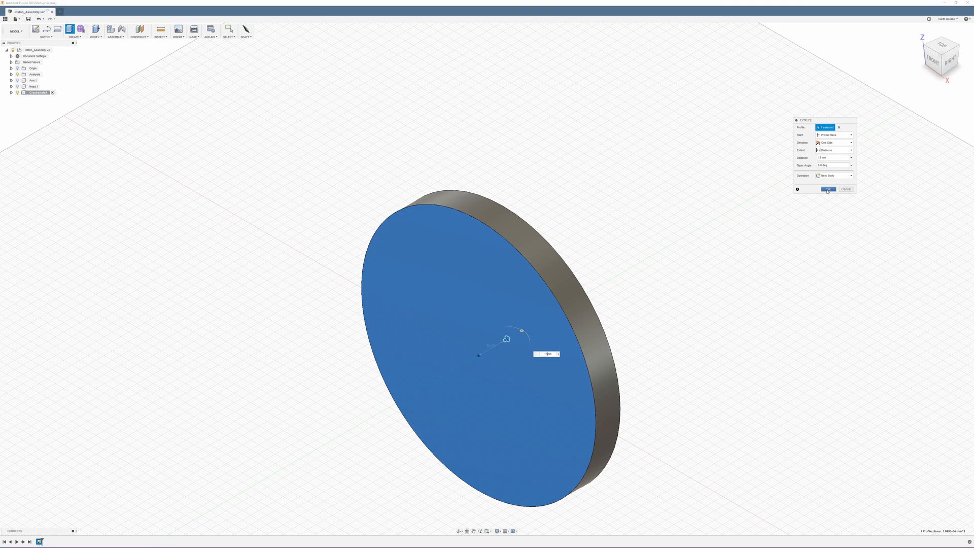
{"action": "left_click", "coordinate": [827, 190]}
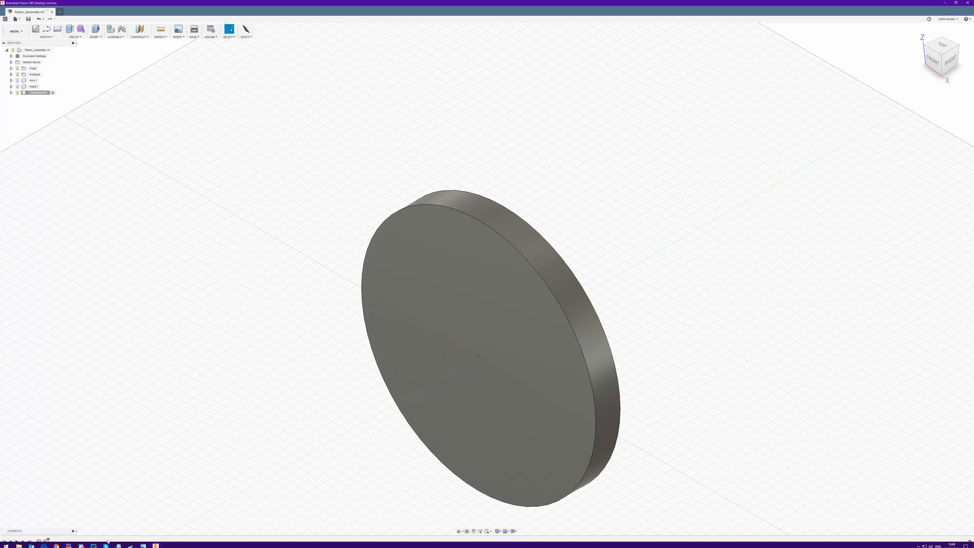
Step: Consult the crankshaft drawing, start a second sketch on the front plane and hide the disc body
{"action": "left_click", "coordinate": [144, 542]}
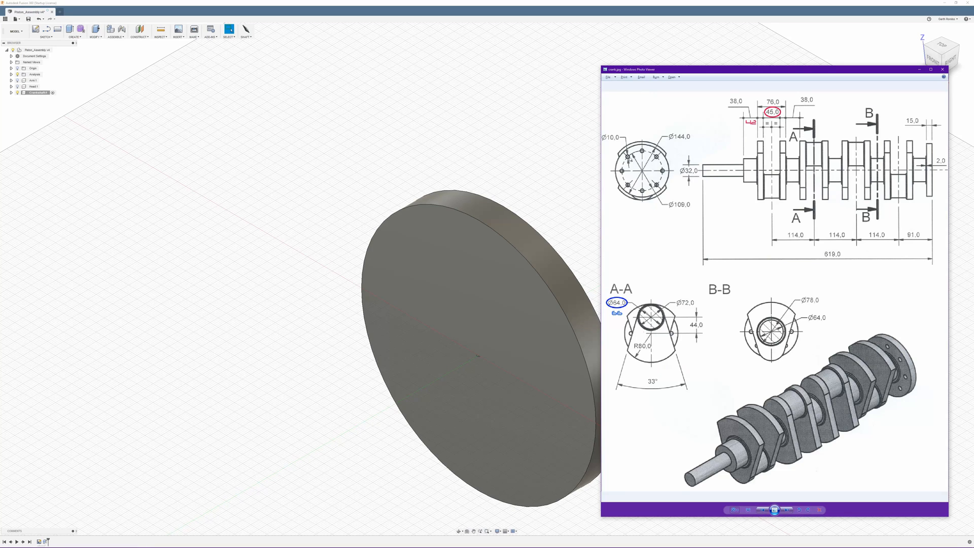
{"action": "left_click", "coordinate": [609, 2]}
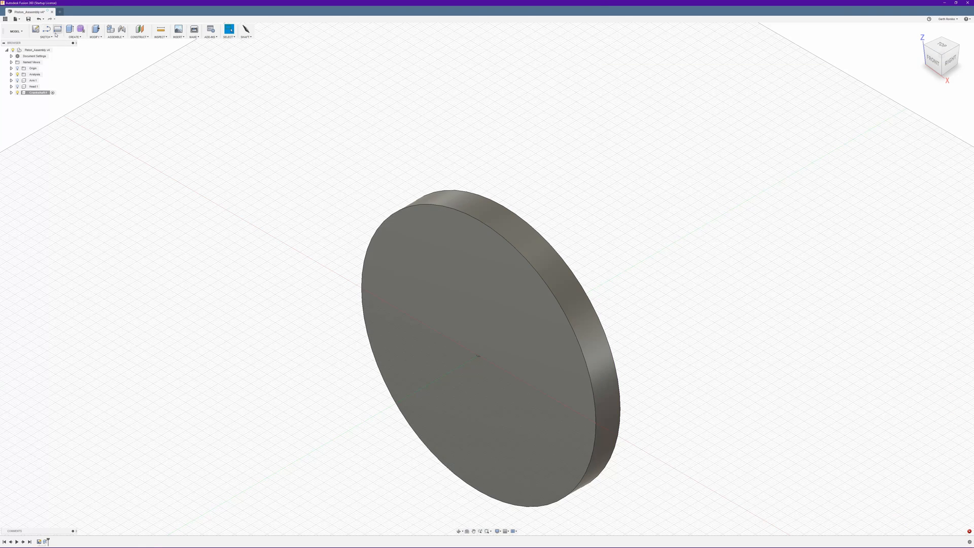
{"action": "left_click", "coordinate": [35, 29]}
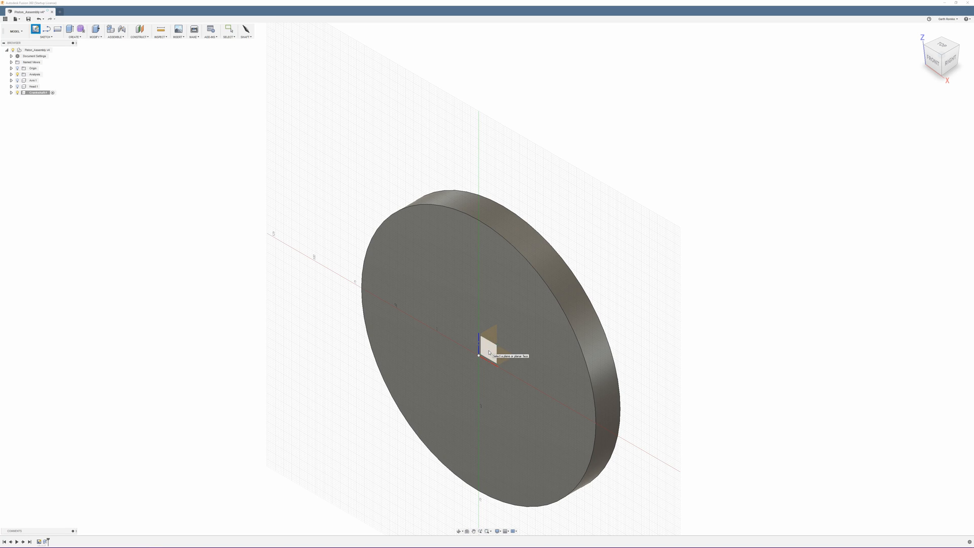
{"action": "left_click", "coordinate": [489, 352]}
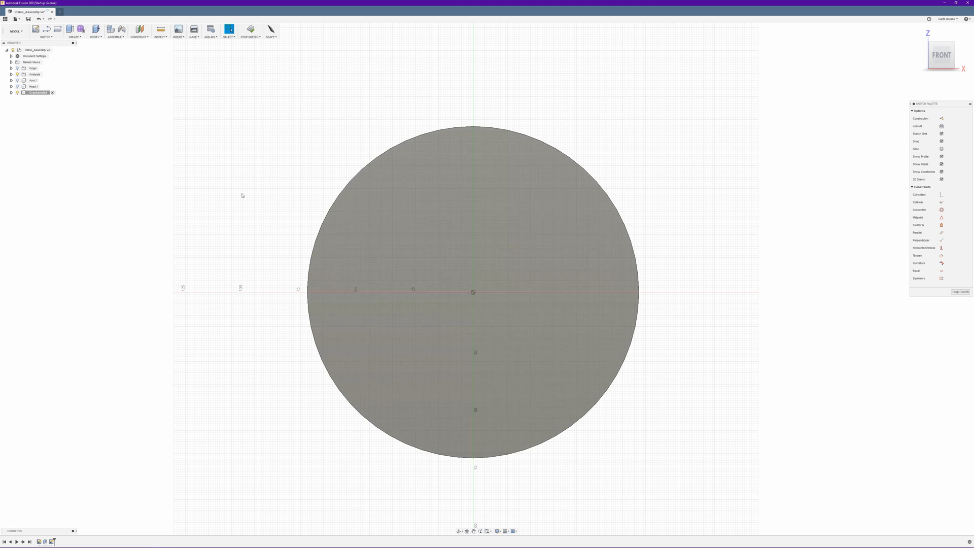
{"action": "left_click", "coordinate": [12, 94]}
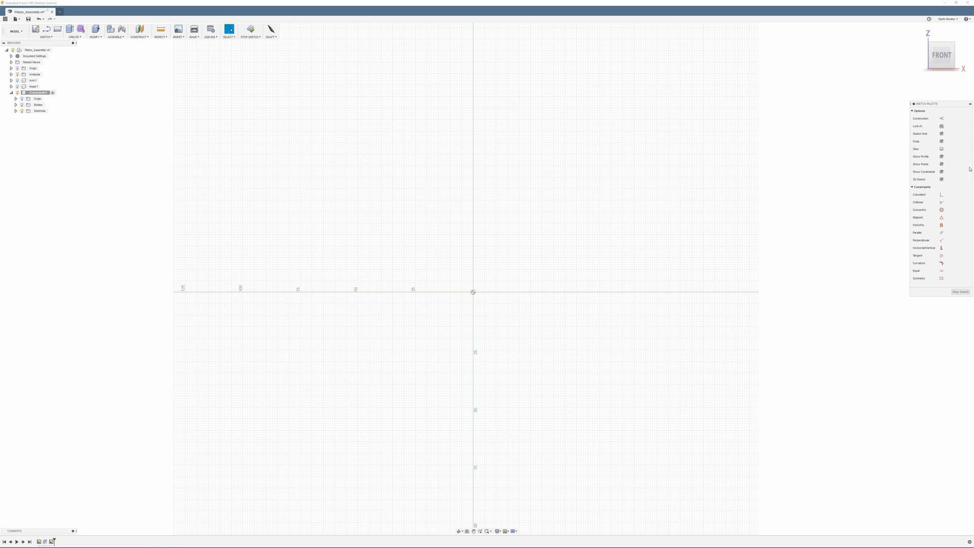
Step: Draw a construction circle about 110 mm in diameter centred on the origin
{"action": "left_click", "coordinate": [942, 119]}
{"action": "key", "text": "c"}
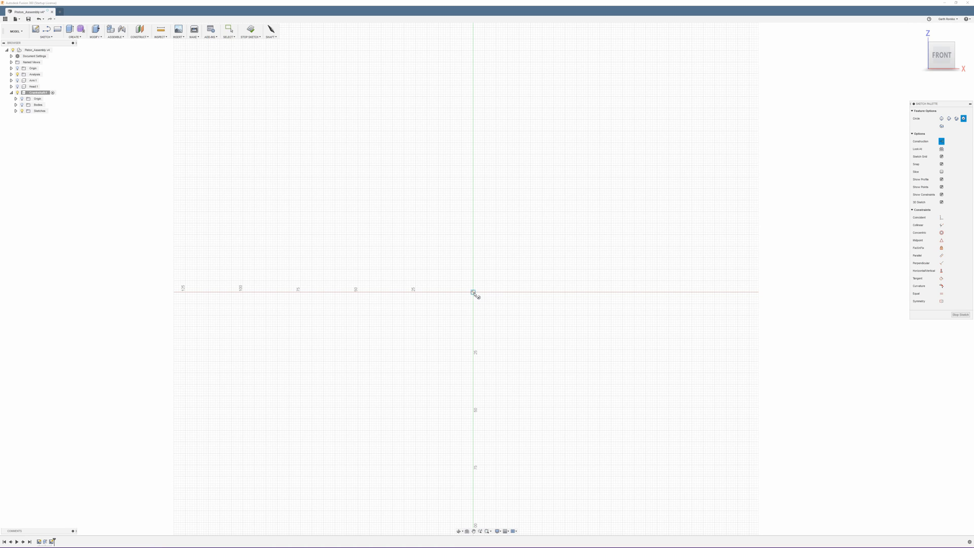
{"action": "left_click", "coordinate": [473, 292]}
{"action": "left_click", "coordinate": [601, 294]}
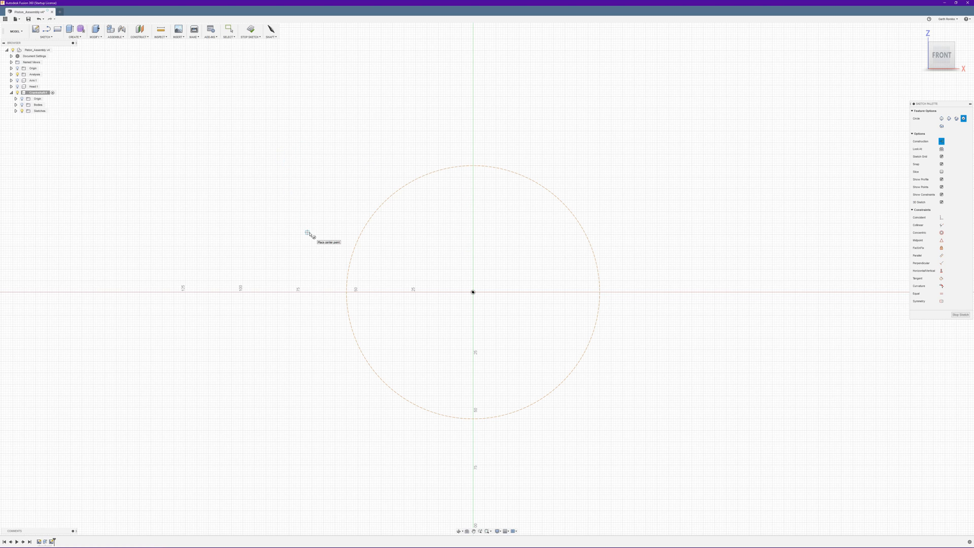
Step: Check the bolt circle size in the crankshaft drawing and dimension the construction circle's diameter as 109 mm
{"action": "mouse_move", "coordinate": [193, 523]}
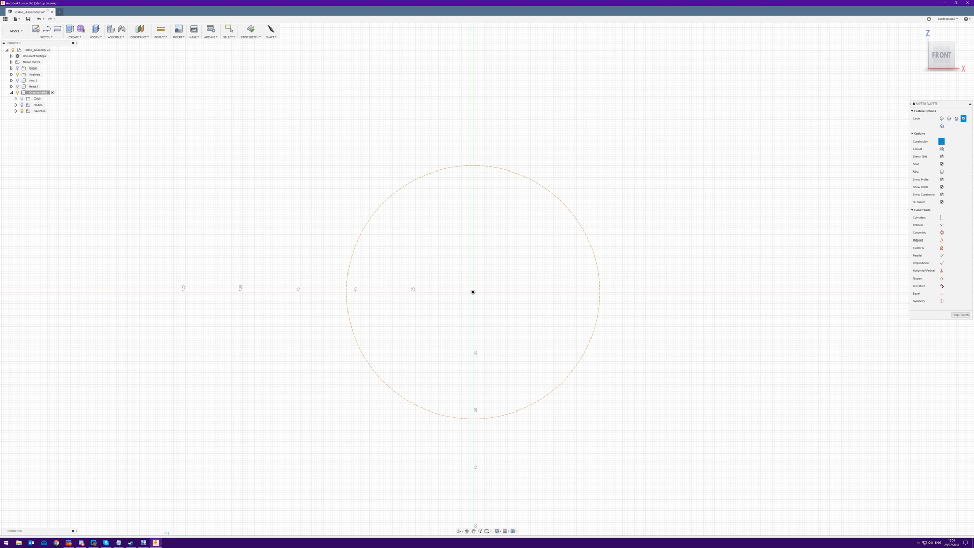
{"action": "left_click", "coordinate": [145, 543]}
{"action": "left_click", "coordinate": [144, 543]}
{"action": "left_click", "coordinate": [600, 286]}
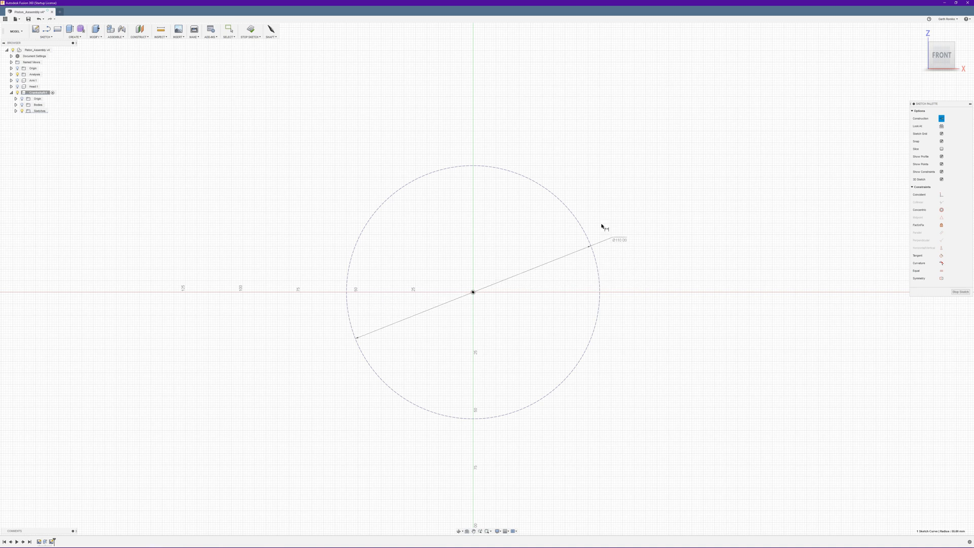
{"action": "left_click", "coordinate": [617, 212]}
{"action": "type", "text": "109"}
{"action": "key", "text": "Return"}
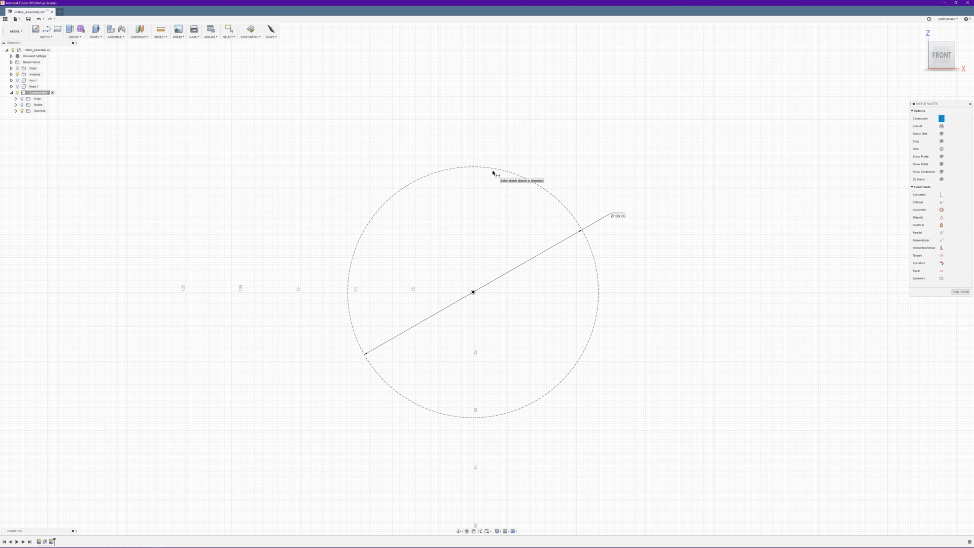
Step: Draw a circle about 9 mm in diameter centred where the construction circle's lowest point meets the vertical axis
{"action": "key", "text": "c"}
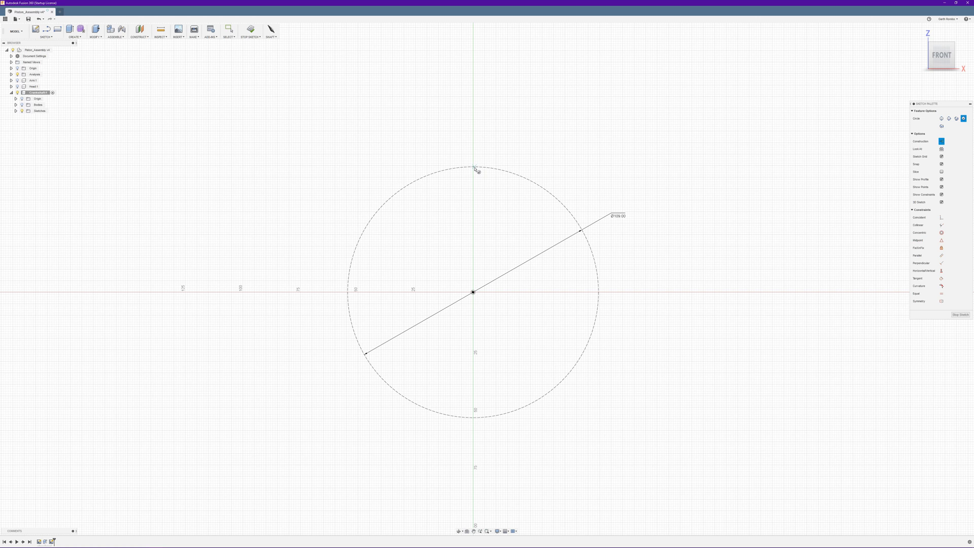
{"action": "scroll", "coordinate": [475, 169], "scroll_direction": "up", "scroll_amount": 5}
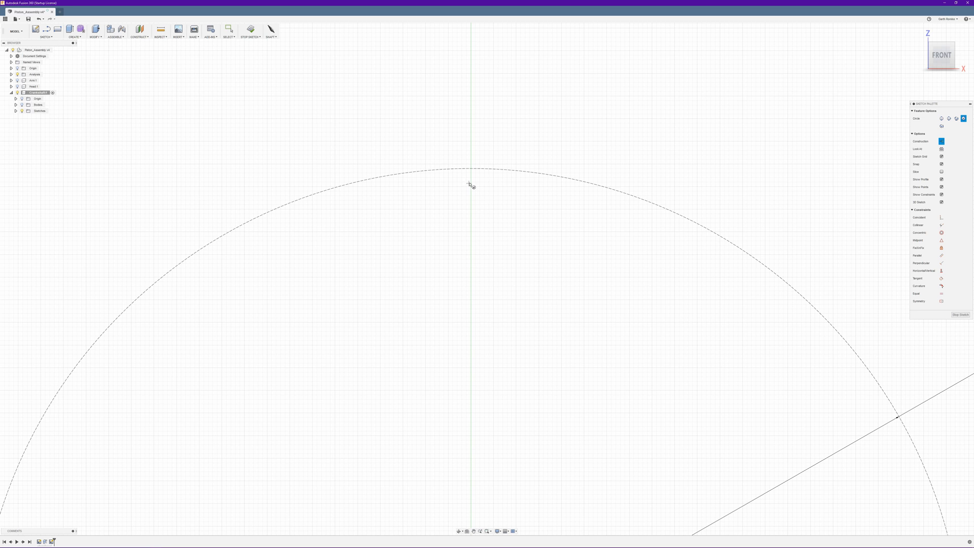
{"action": "middle_click_drag", "start_coordinate": [600, 344], "coordinate": [477, 174]}
{"action": "scroll", "coordinate": [660, 417], "scroll_direction": "down", "scroll_amount": 1}
{"action": "scroll", "coordinate": [682, 428], "scroll_direction": "up", "scroll_amount": 1}
{"action": "mouse_move", "coordinate": [682, 427]}
{"action": "middle_mouse_down"}
{"action": "mouse_move", "coordinate": [565, 285]}
{"action": "mouse_move", "coordinate": [455, 183]}
{"action": "middle_mouse_up"}
{"action": "scroll", "coordinate": [455, 183], "scroll_direction": "down", "scroll_amount": 1}
{"action": "scroll", "coordinate": [580, 229], "scroll_direction": "up", "scroll_amount": 3}
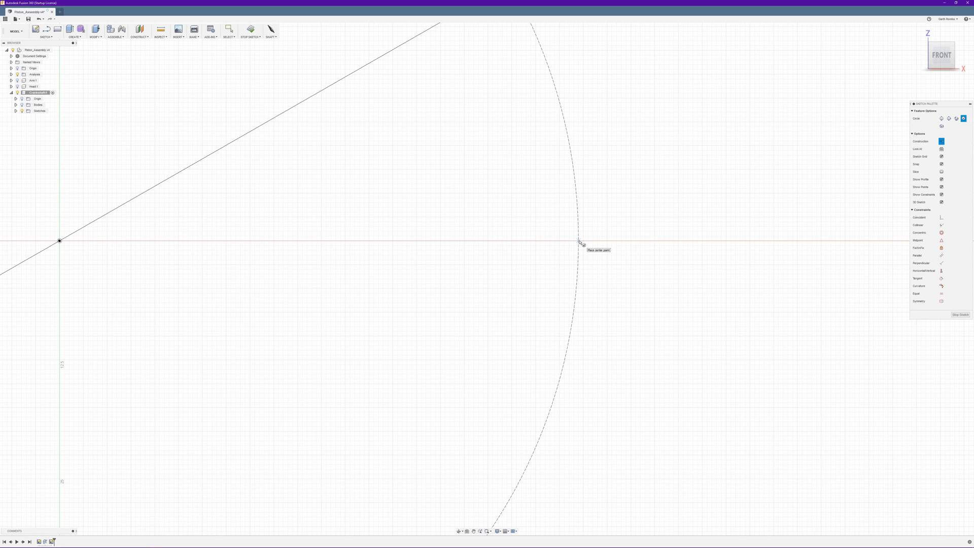
{"action": "scroll", "coordinate": [581, 242], "scroll_direction": "down", "scroll_amount": 6}
{"action": "scroll", "coordinate": [466, 404], "scroll_direction": "up", "scroll_amount": 1}
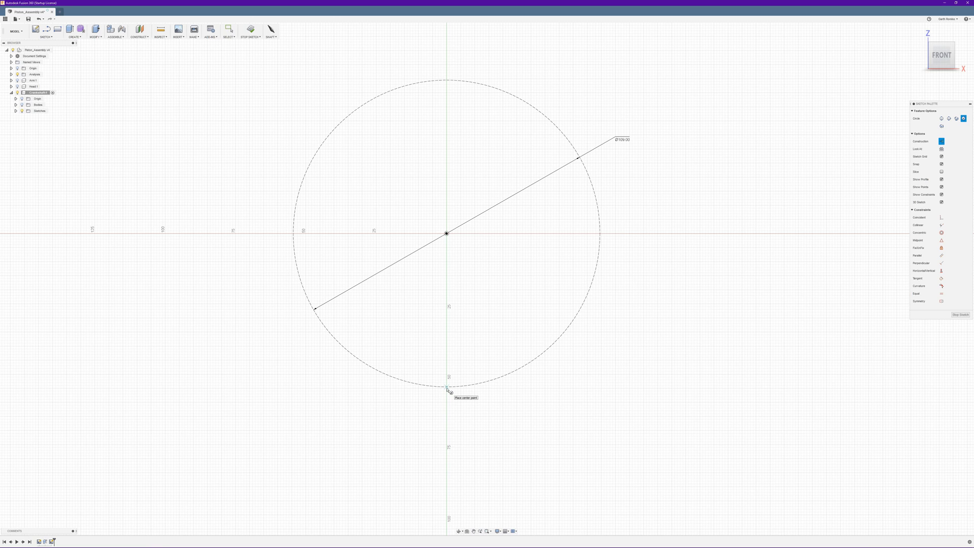
{"action": "left_click", "coordinate": [447, 387]}
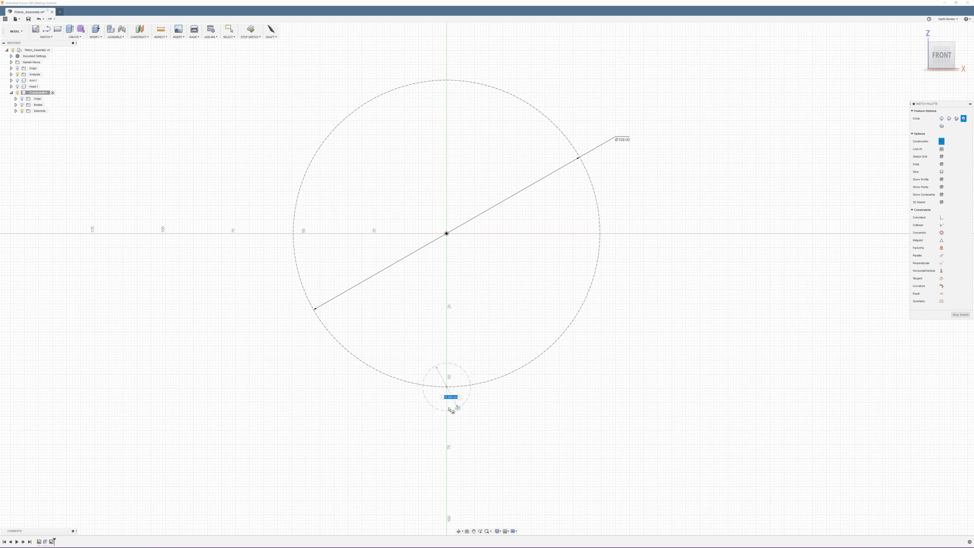
{"action": "left_click", "coordinate": [448, 397]}
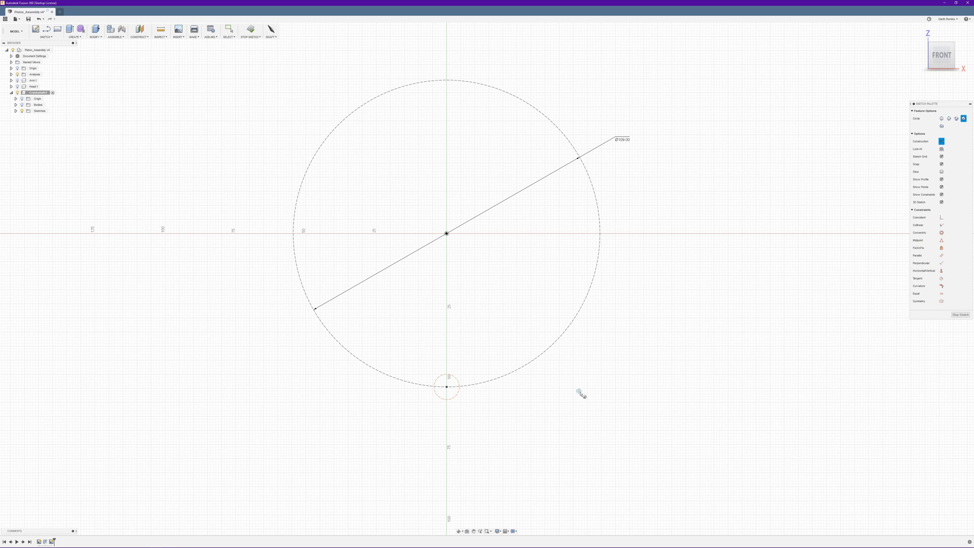
Step: Turn off construction mode and convert the small circle to regular sketch geometry
{"action": "left_click", "coordinate": [942, 141]}
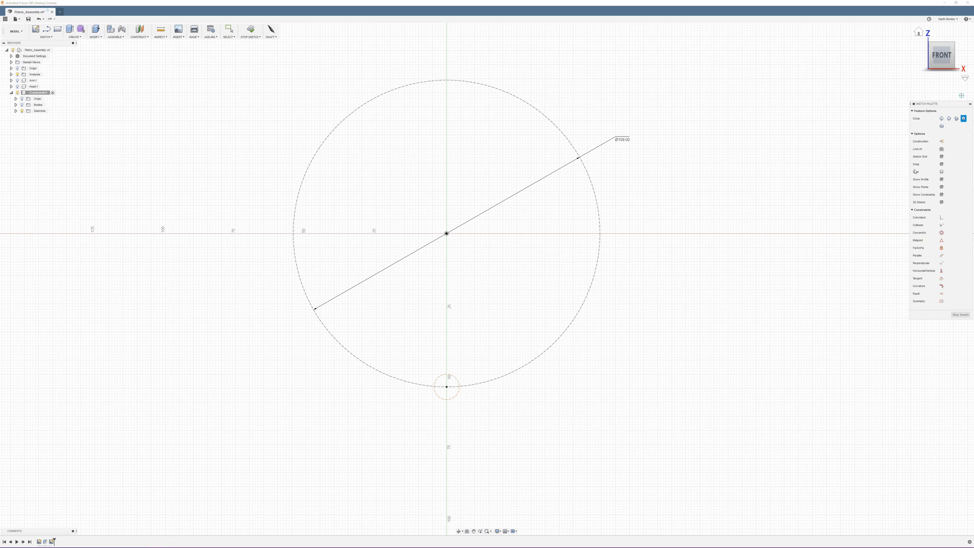
{"action": "key", "text": "Escape"}
{"action": "left_click", "coordinate": [455, 398]}
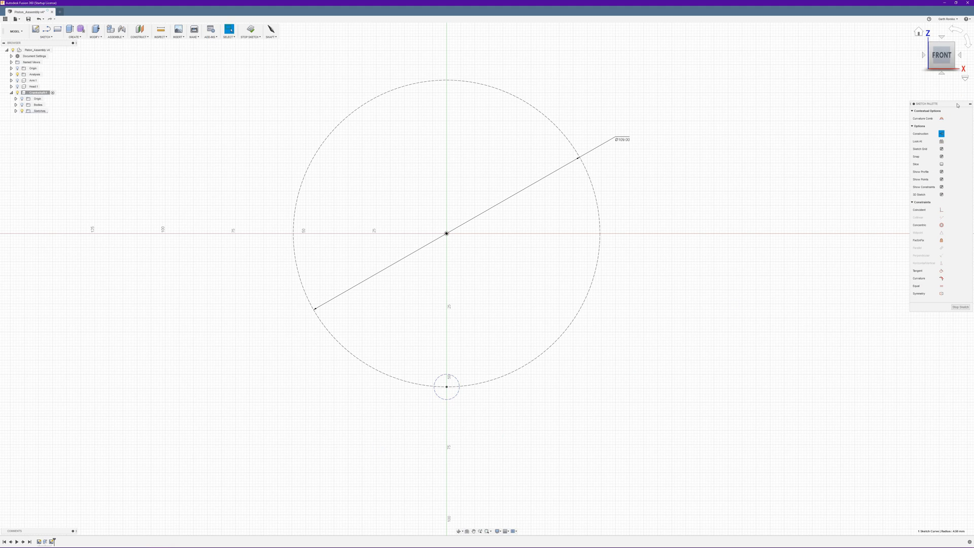
{"action": "left_click", "coordinate": [942, 134]}
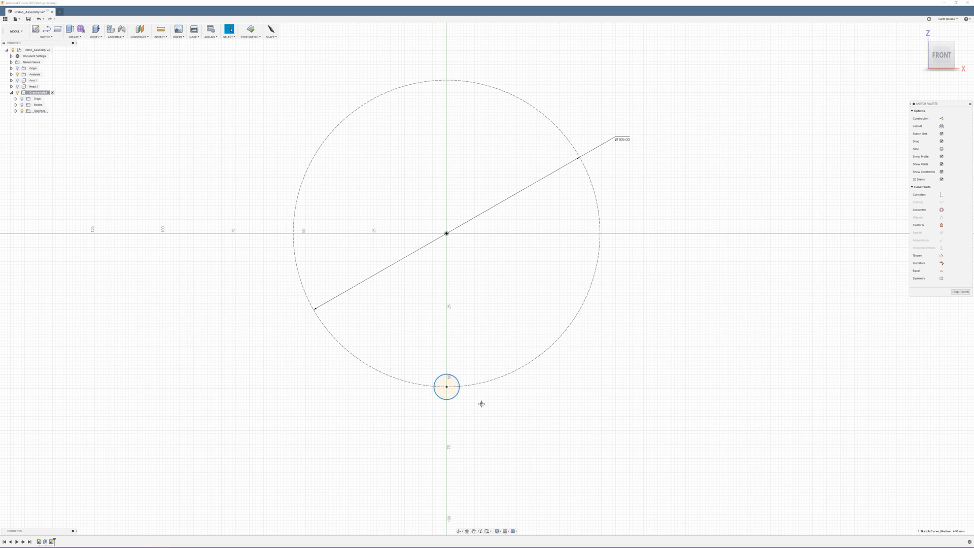
Step: Dimension the small circle's diameter as 10 mm
{"action": "middle_click_drag", "start_coordinate": [482, 406], "coordinate": [479, 393]}
{"action": "key", "text": "d"}
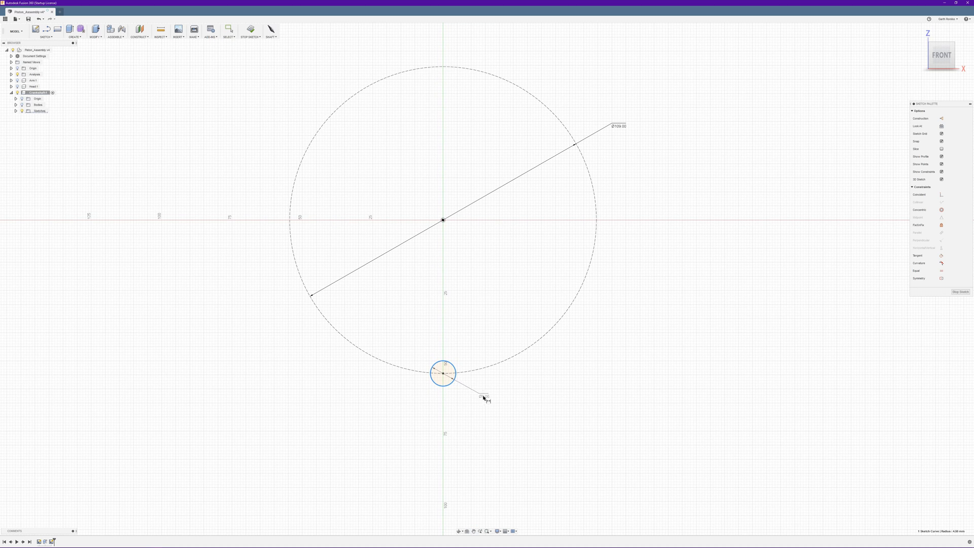
{"action": "left_click", "coordinate": [481, 397]}
{"action": "type", "text": "10"}
{"action": "key", "text": "Return"}
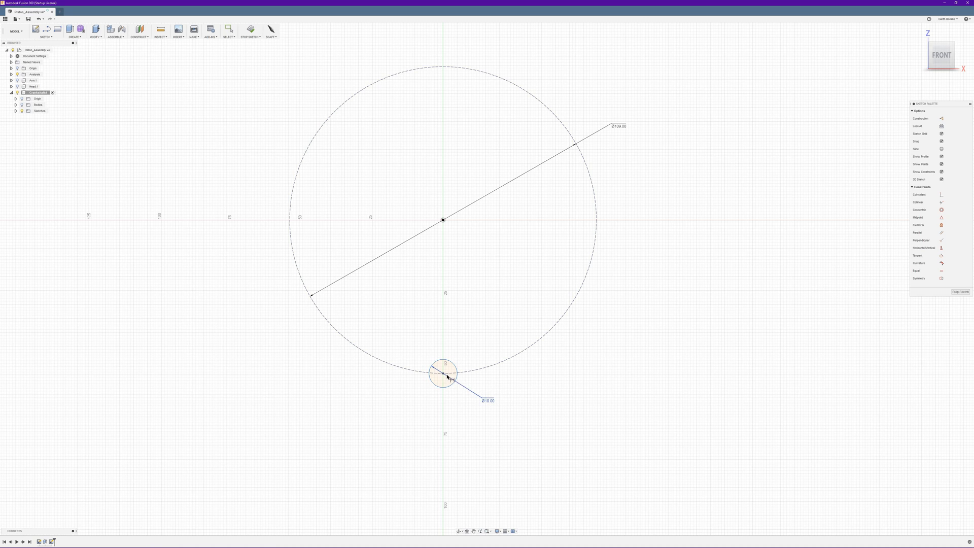
{"action": "key", "text": "Escape"}
Step: Constrain the small circle's centre vertically to the origin and finish the sketch
{"action": "scroll", "coordinate": [443, 377], "scroll_direction": "up", "scroll_amount": 2}
{"action": "scroll", "coordinate": [443, 377], "scroll_direction": "up", "scroll_amount": 1}
{"action": "left_click", "coordinate": [444, 373]}
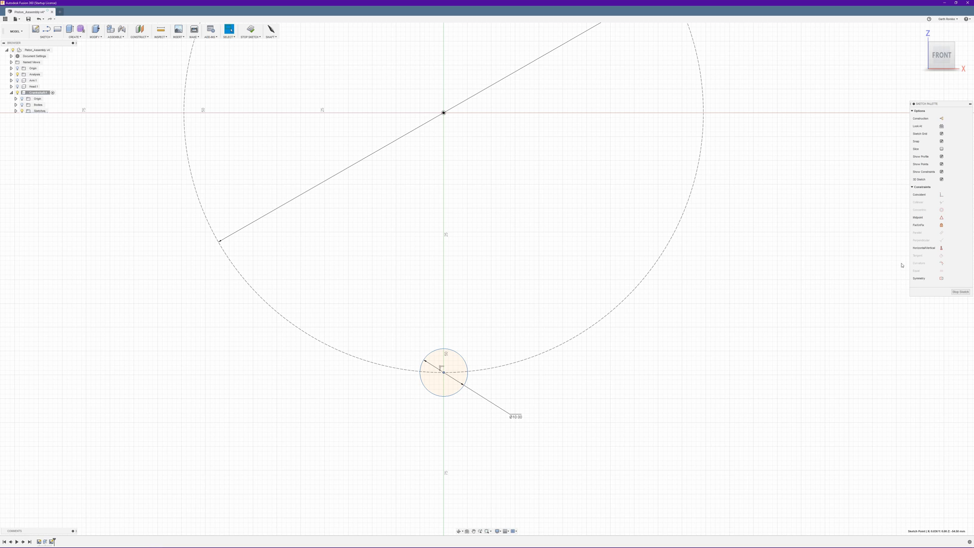
{"action": "left_click", "coordinate": [948, 250]}
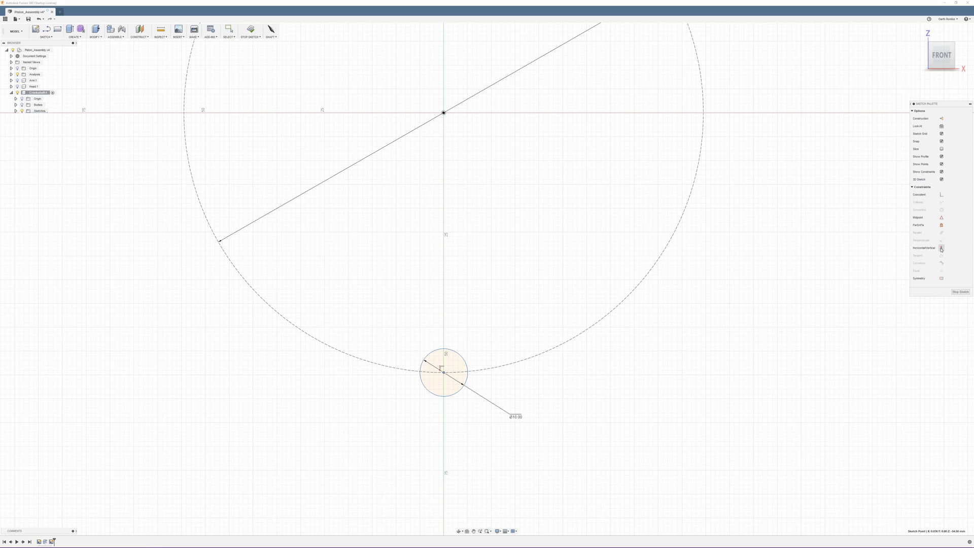
{"action": "left_click", "coordinate": [444, 113]}
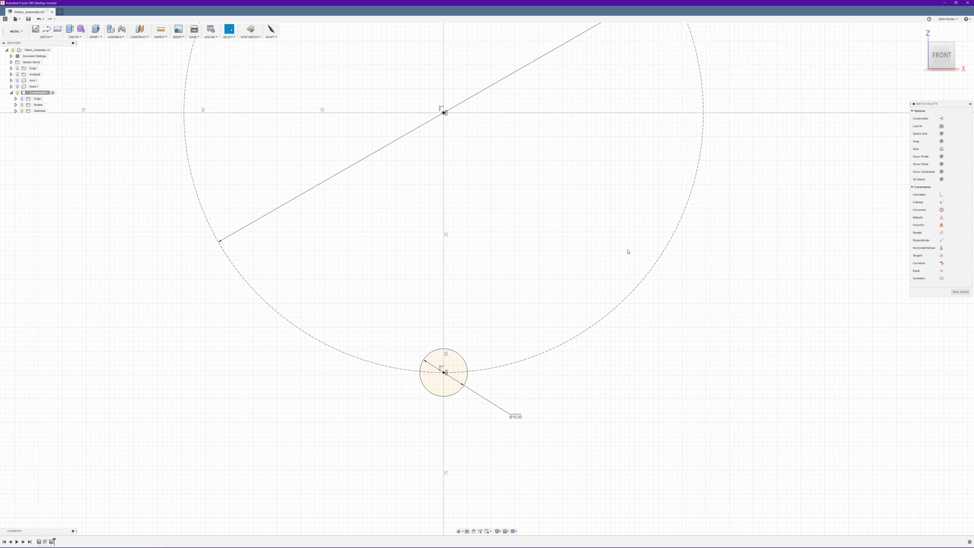
{"action": "left_click", "coordinate": [960, 293]}
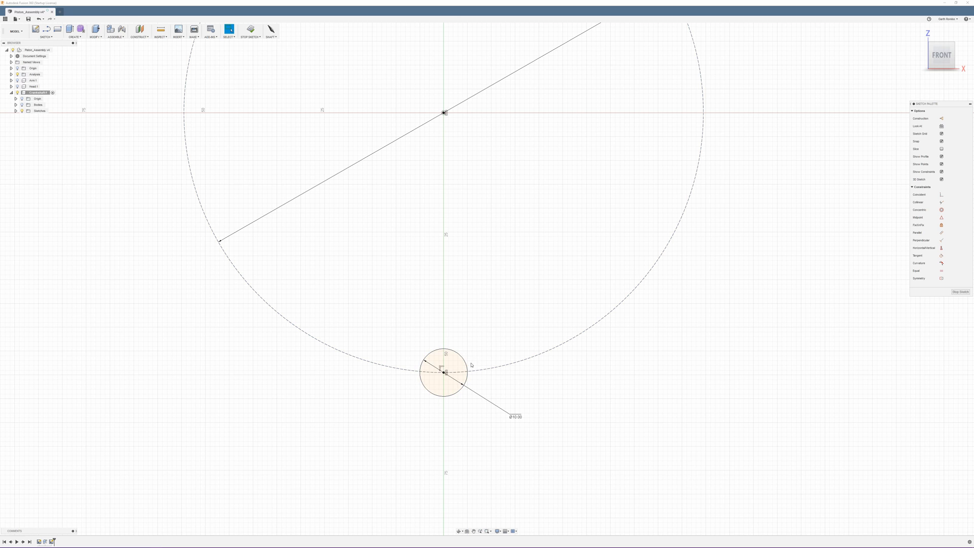
{"action": "left_click", "coordinate": [954, 292]}
{"action": "scroll", "coordinate": [424, 300], "scroll_direction": "down", "scroll_amount": 4}
{"action": "scroll", "coordinate": [462, 250], "scroll_direction": "up", "scroll_amount": 2}
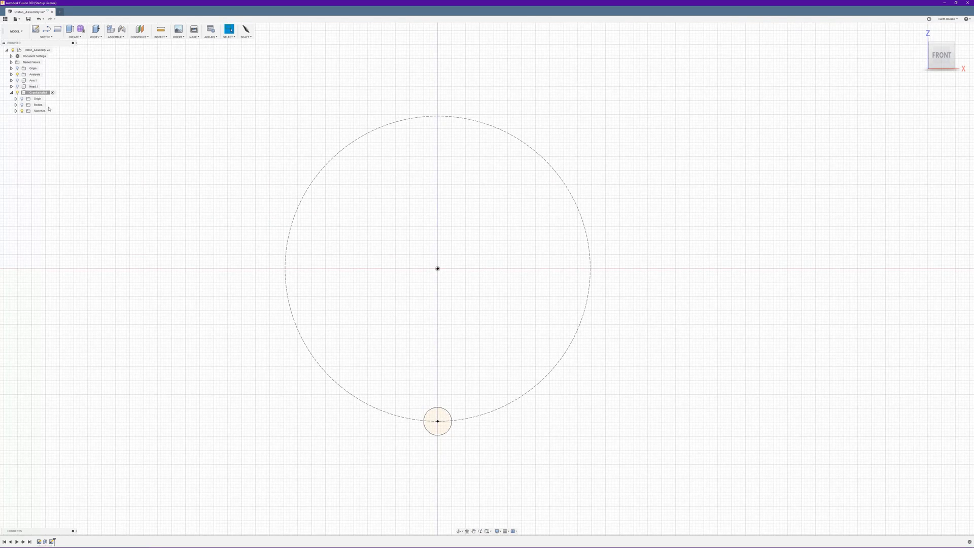
Step: Show the disc body again and extrude the 10 mm circle as a cut about 30 mm deep through the disc
{"action": "left_click", "coordinate": [22, 104]}
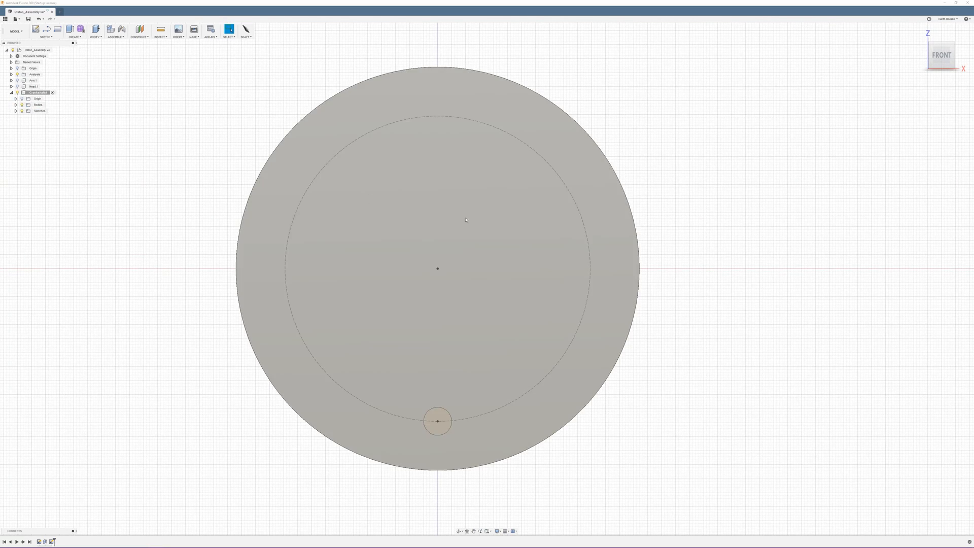
{"action": "middle_click_drag", "start_coordinate": [461, 247], "coordinate": [413, 400], "text": "shift"}
{"action": "left_click", "coordinate": [435, 419]}
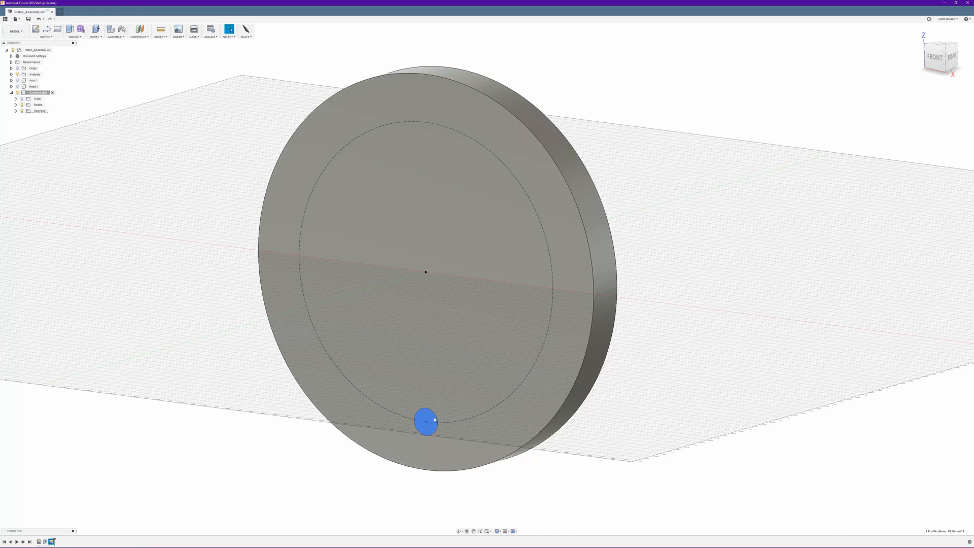
{"action": "key", "text": "e"}
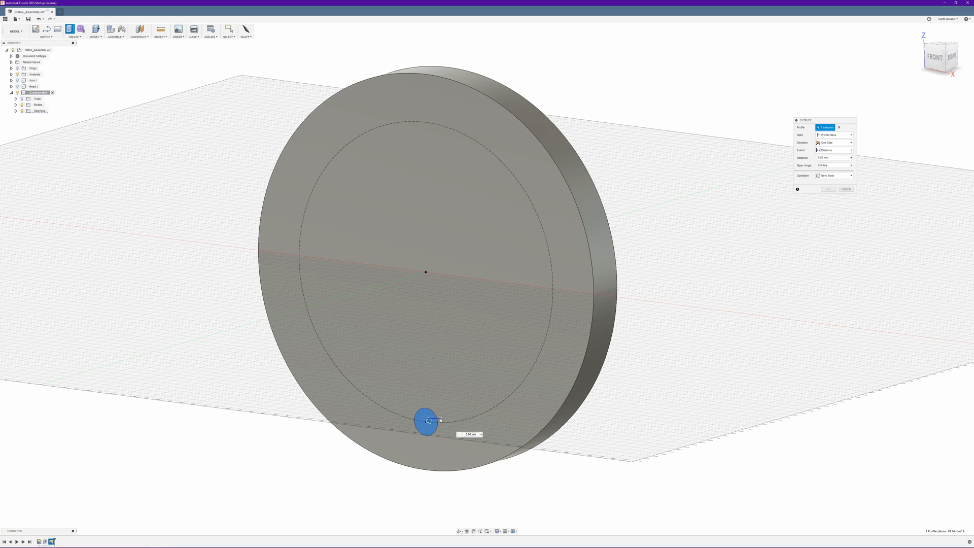
{"action": "left_click_drag", "start_coordinate": [430, 421], "coordinate": [476, 407]}
{"action": "mouse_move", "coordinate": [659, 332]}
{"action": "middle_mouse_down", "text": "shift"}
{"action": "mouse_move", "coordinate": [630, 334]}
{"action": "mouse_move", "coordinate": [646, 333]}
{"action": "middle_mouse_up", "text": "shift"}
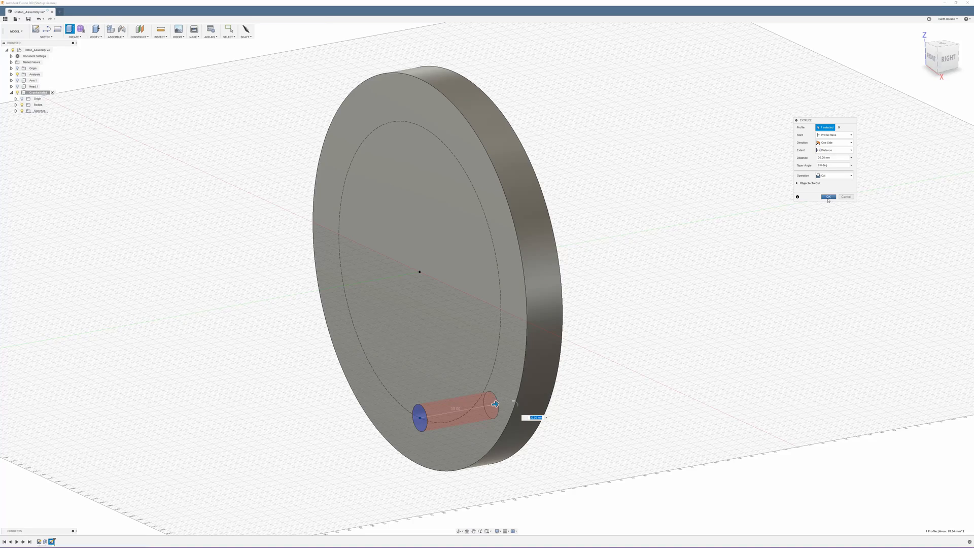
{"action": "left_click", "coordinate": [828, 197]}
{"action": "middle_click_drag", "start_coordinate": [551, 213], "coordinate": [655, 183], "text": "shift"}
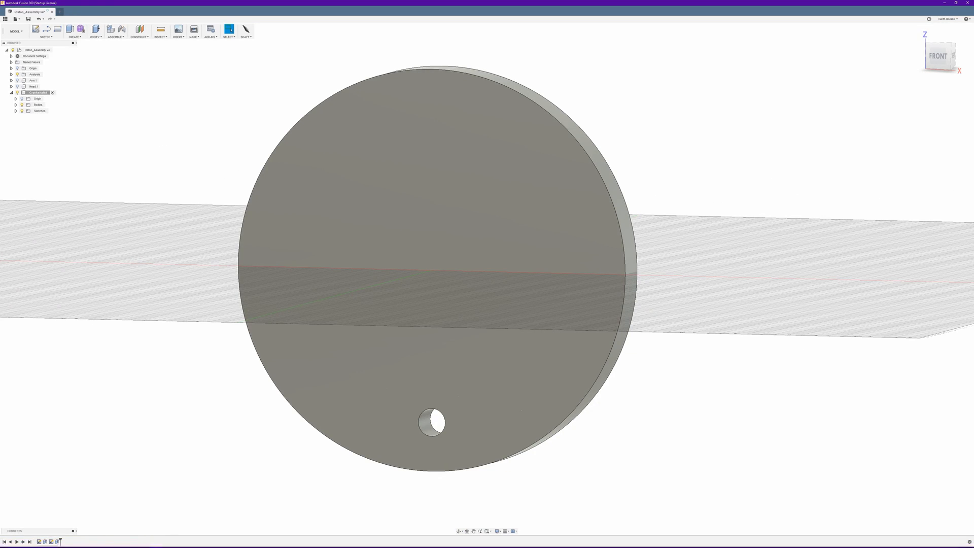
Step: Check the bolt holes in the crankshaft drawing, start a circular pattern of type Features and select the hole cut as its object
{"action": "left_click", "coordinate": [144, 544]}
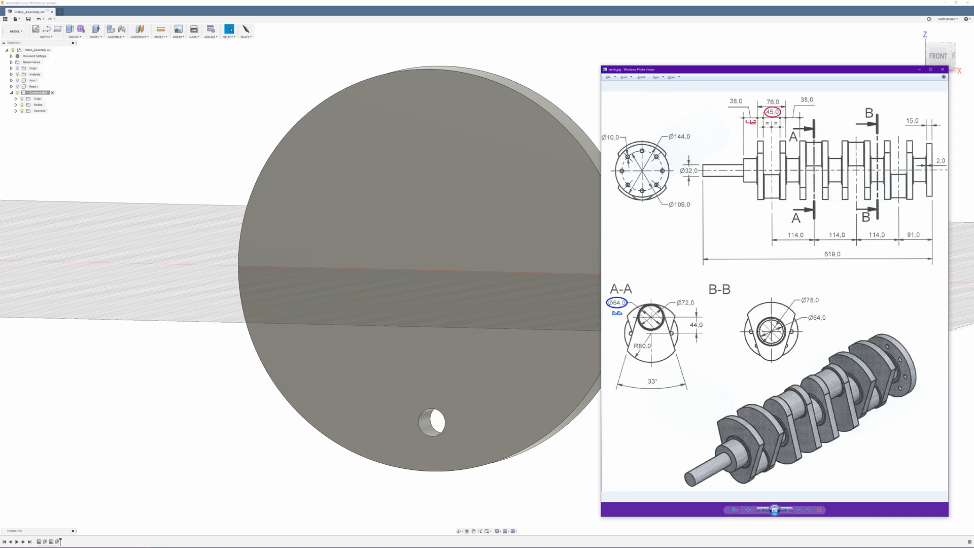
{"action": "left_click", "coordinate": [555, 2]}
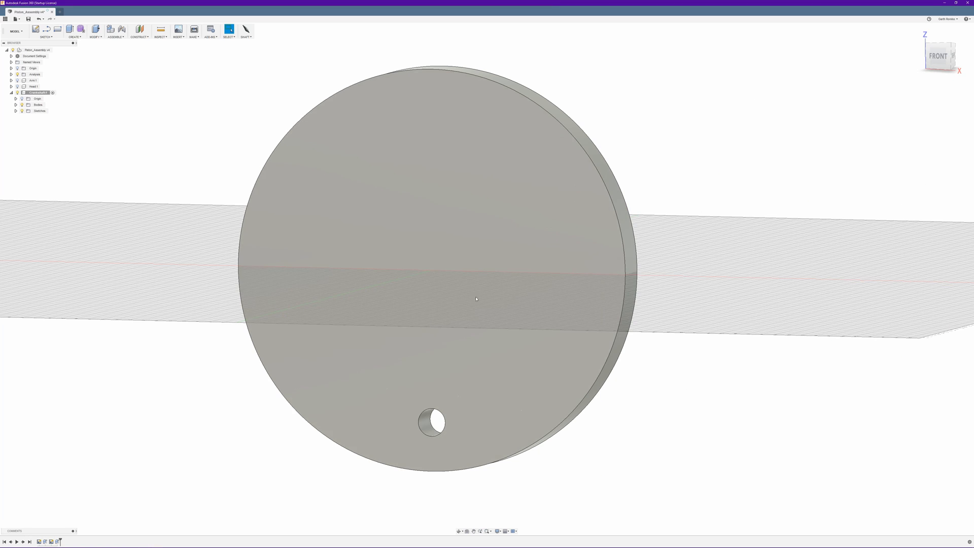
{"action": "left_click", "coordinate": [77, 37]}
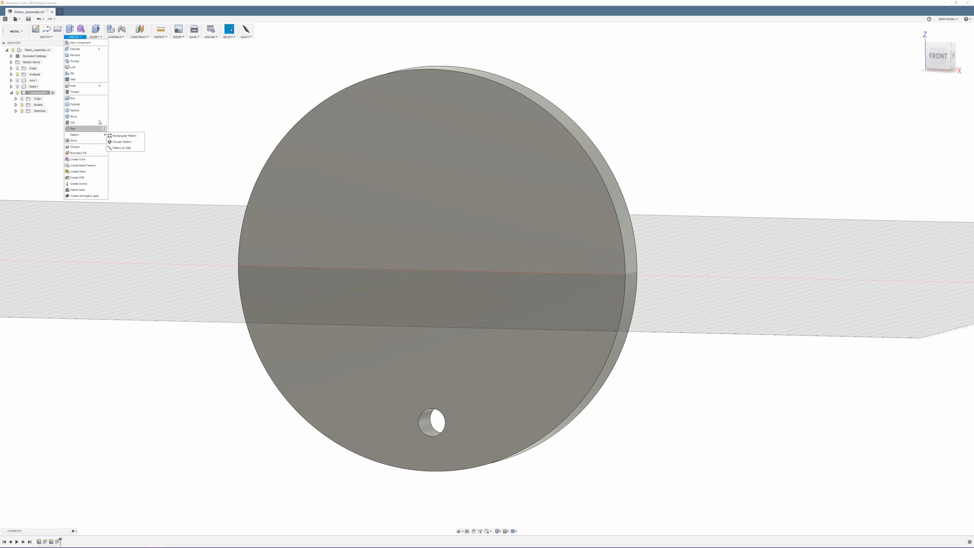
{"action": "left_click", "coordinate": [96, 38]}
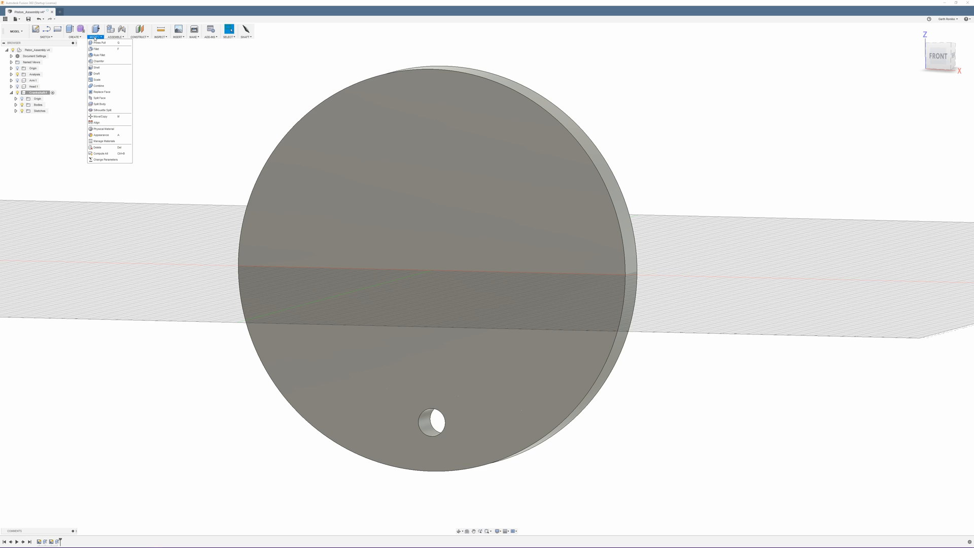
{"action": "left_click", "coordinate": [80, 37]}
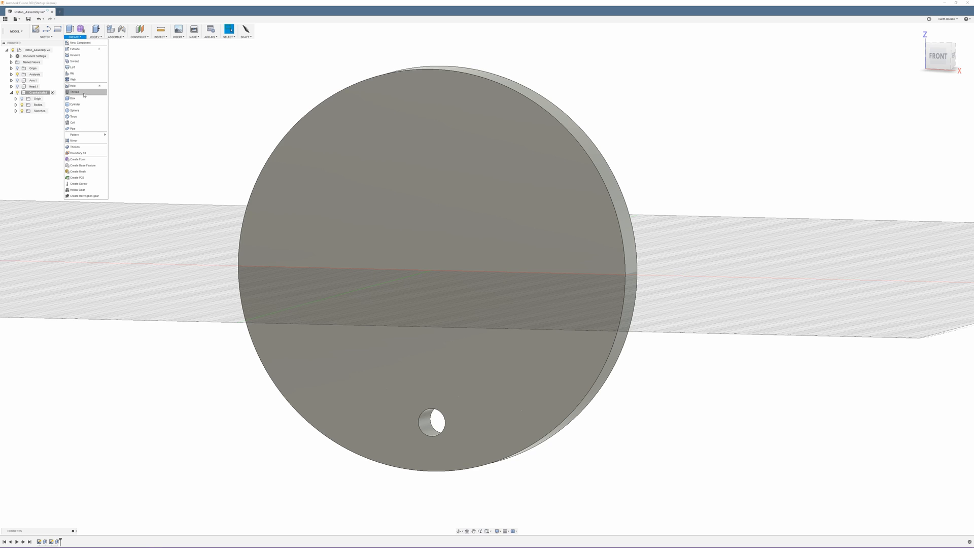
{"action": "mouse_move", "coordinate": [86, 136]}
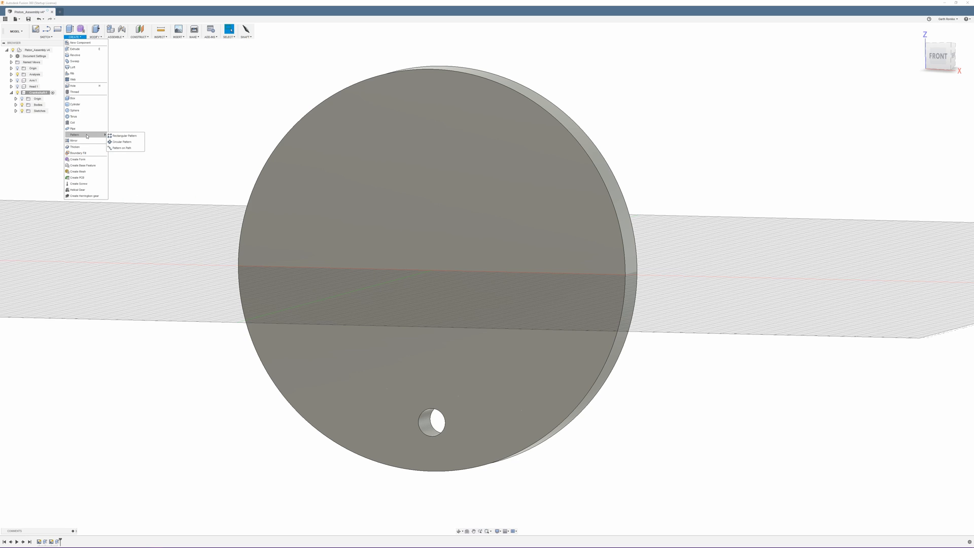
{"action": "left_click", "coordinate": [124, 142]}
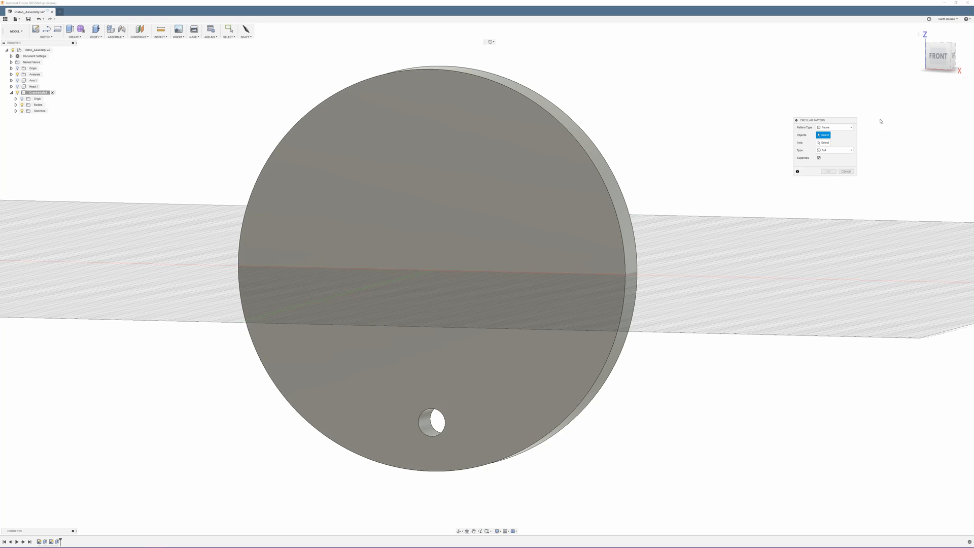
{"action": "left_click", "coordinate": [834, 131]}
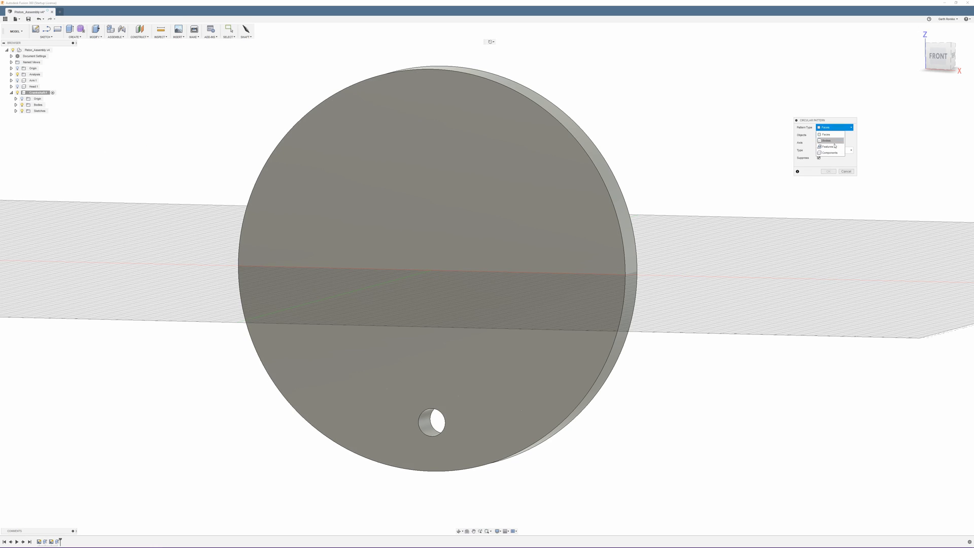
{"action": "left_click", "coordinate": [832, 149]}
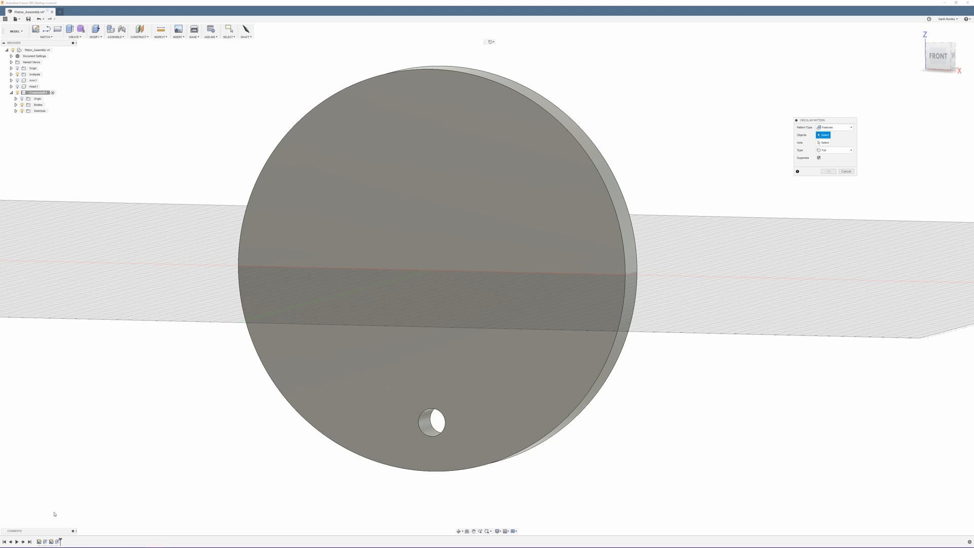
{"action": "left_click", "coordinate": [58, 542]}
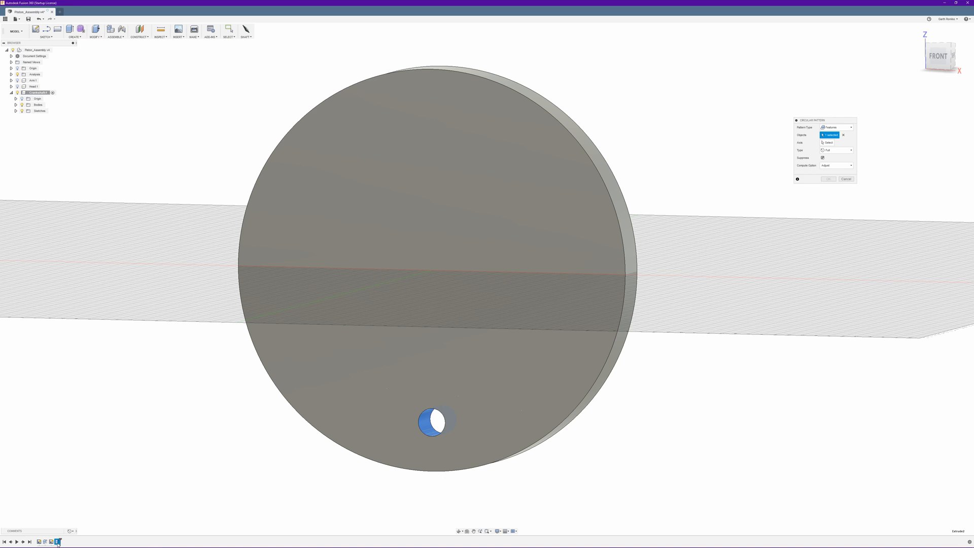
Step: Pattern the hole cut fully around the disc's central Y axis with a quantity of 8
{"action": "left_click", "coordinate": [828, 143]}
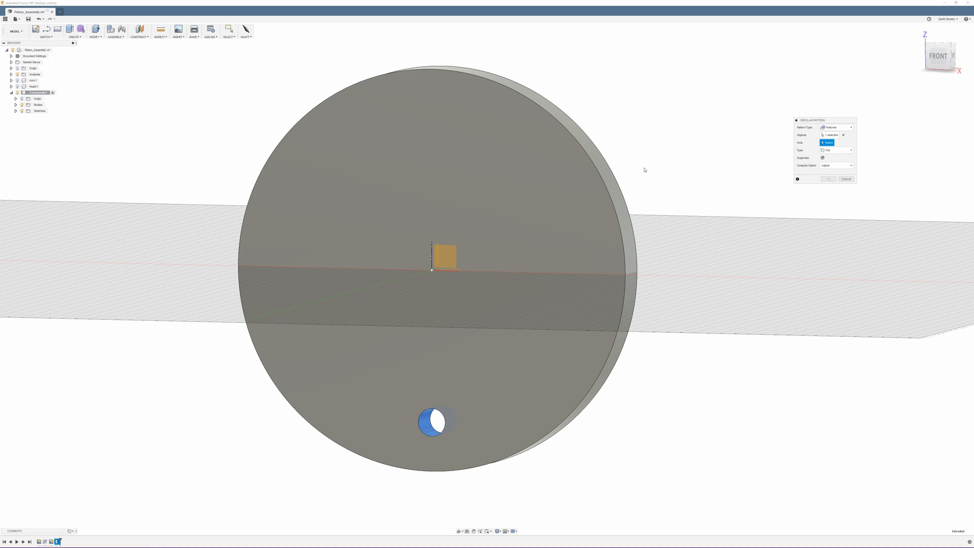
{"action": "middle_click_drag", "start_coordinate": [584, 214], "coordinate": [507, 218], "text": "shift"}
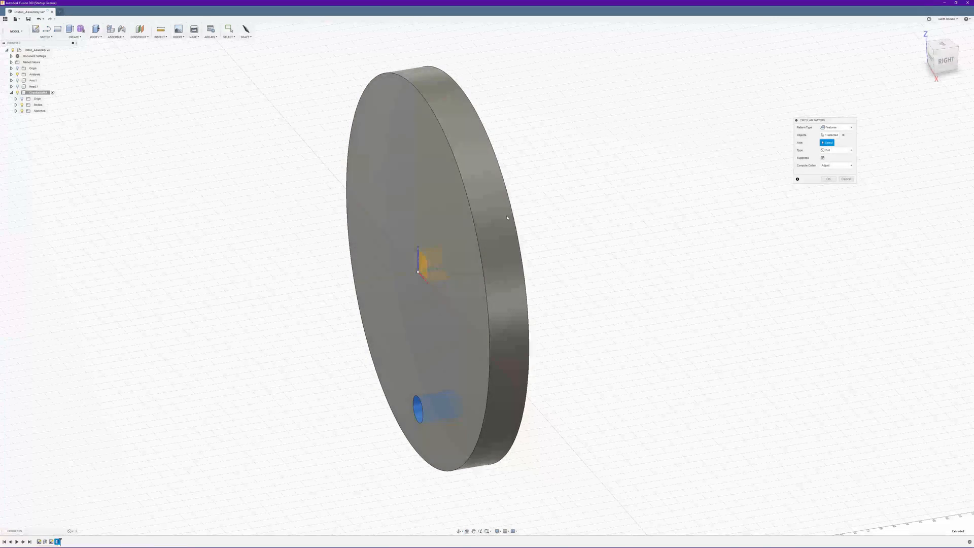
{"action": "left_click", "coordinate": [439, 272]}
{"action": "middle_click_drag", "start_coordinate": [664, 194], "coordinate": [689, 188], "text": "shift"}
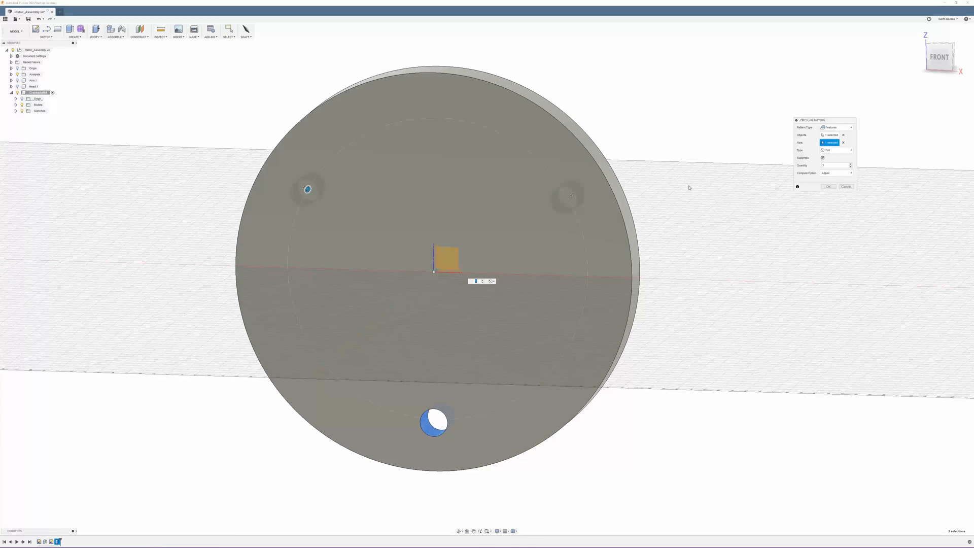
{"action": "left_click", "coordinate": [830, 166]}
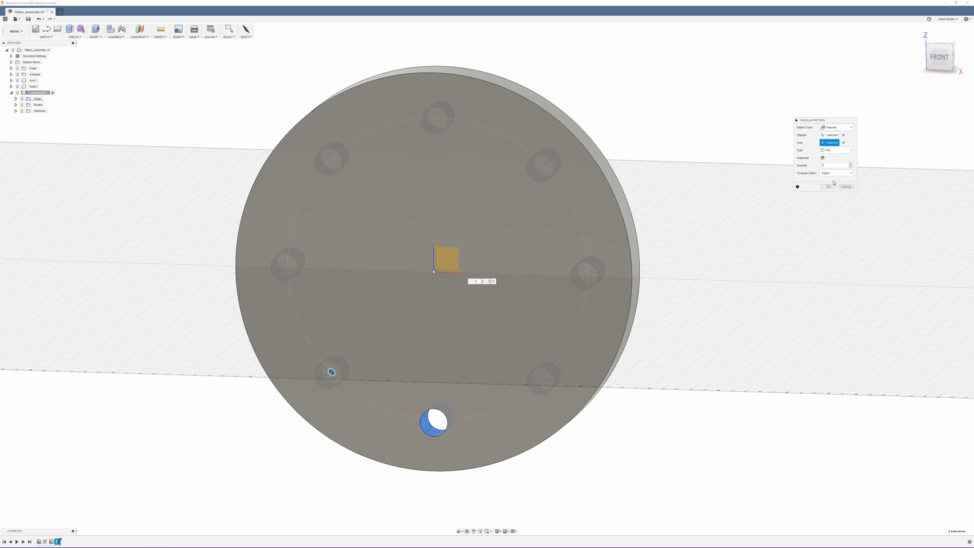
{"action": "middle_click_drag", "start_coordinate": [694, 175], "coordinate": [693, 174], "text": "shift"}
{"action": "scroll", "coordinate": [692, 173], "scroll_direction": "down", "scroll_amount": 1}
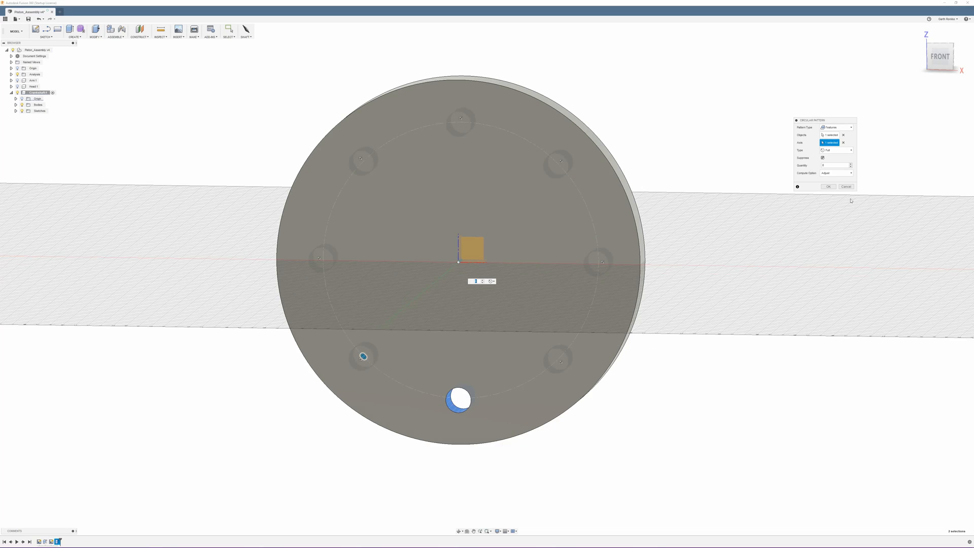
{"action": "scroll", "coordinate": [762, 178], "scroll_direction": "up", "scroll_amount": 1}
{"action": "left_click", "coordinate": [829, 186]}
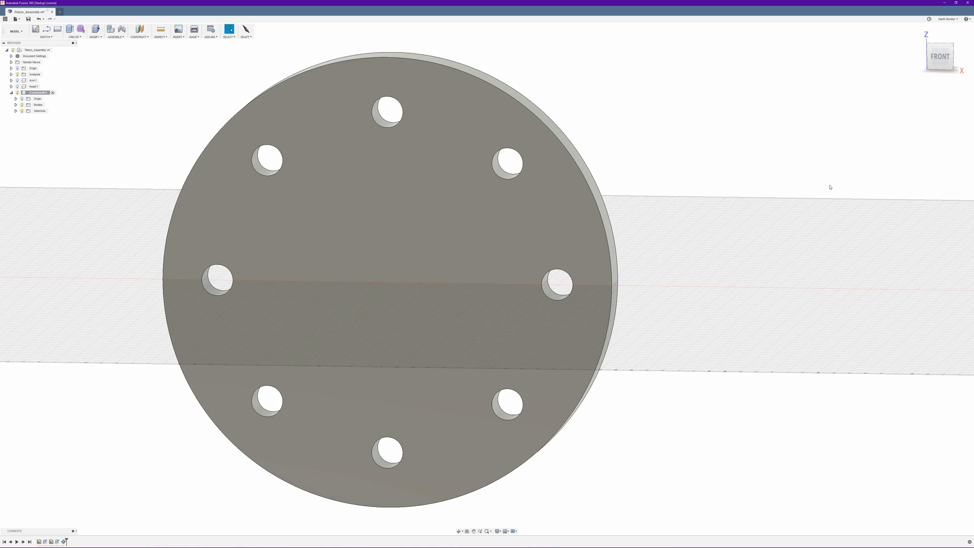
Step: Check the crankshaft drawing and start a sketch on the XZ origin plane at the disc's front face
{"action": "mouse_move", "coordinate": [713, 207]}
{"action": "middle_mouse_down", "text": "shift"}
{"action": "mouse_move", "coordinate": [718, 200]}
{"action": "mouse_move", "coordinate": [705, 209]}
{"action": "middle_mouse_up", "text": "shift"}
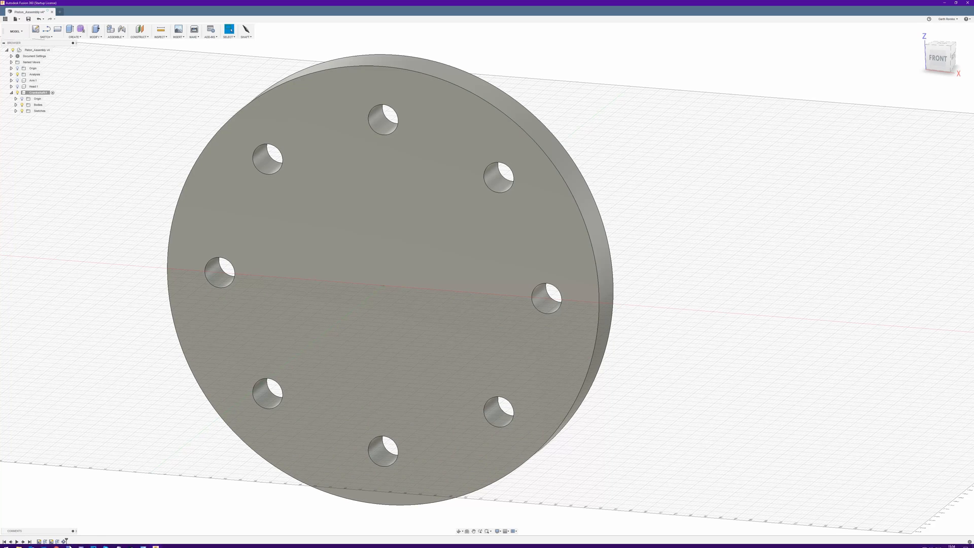
{"action": "left_click", "coordinate": [144, 542]}
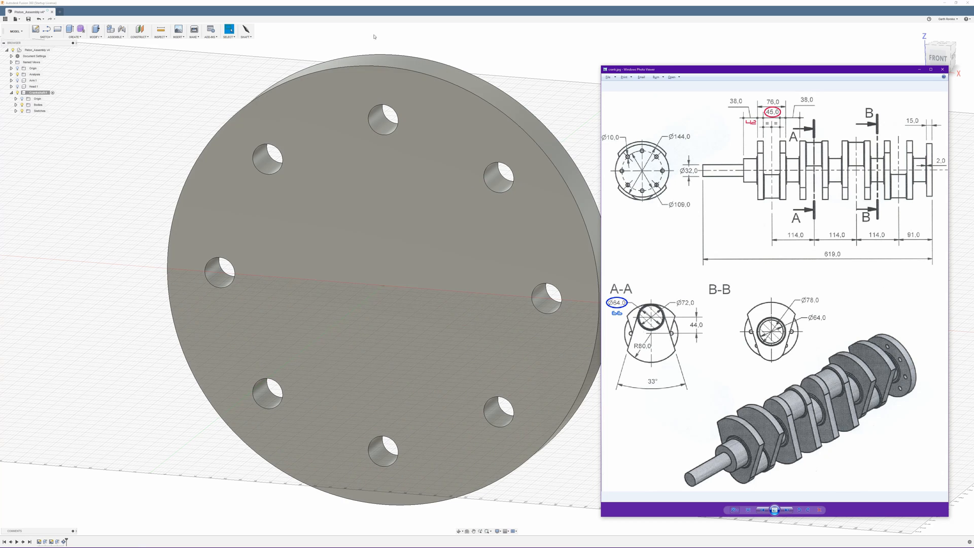
{"action": "left_click", "coordinate": [250, 3]}
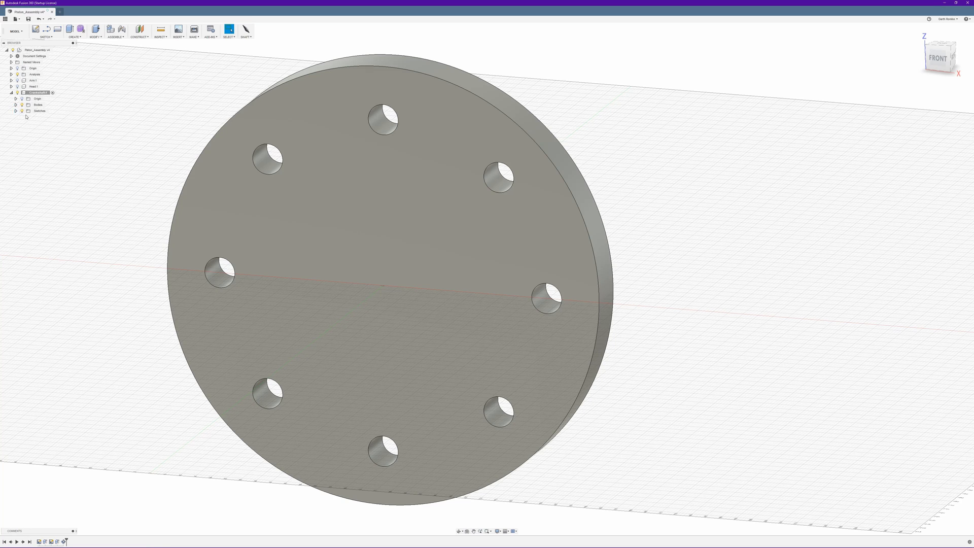
{"action": "left_click", "coordinate": [35, 29]}
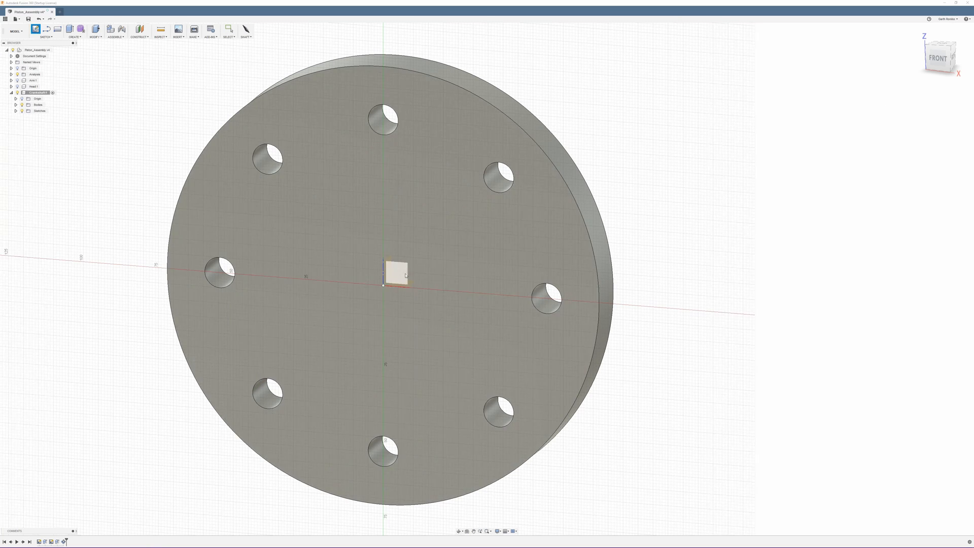
{"action": "left_click", "coordinate": [401, 272]}
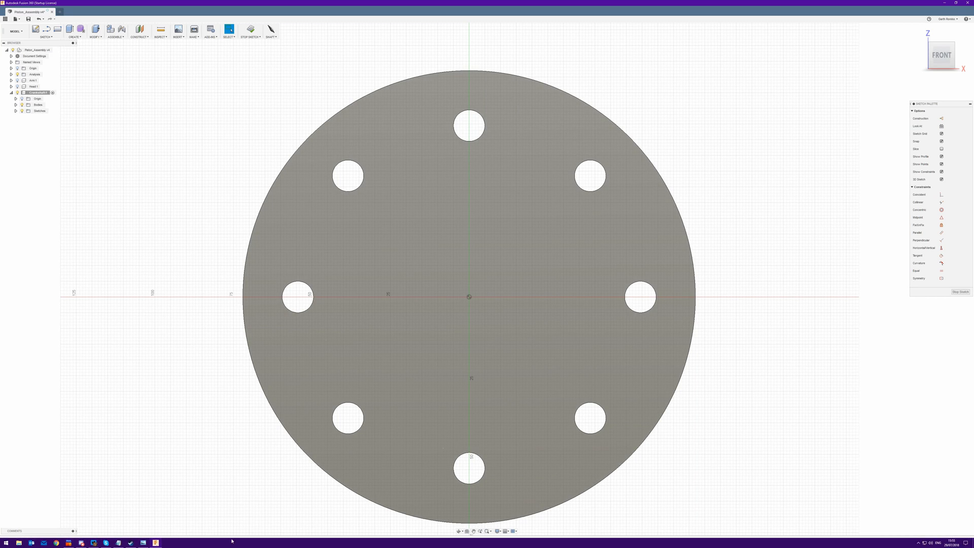
{"action": "left_click", "coordinate": [143, 542]}
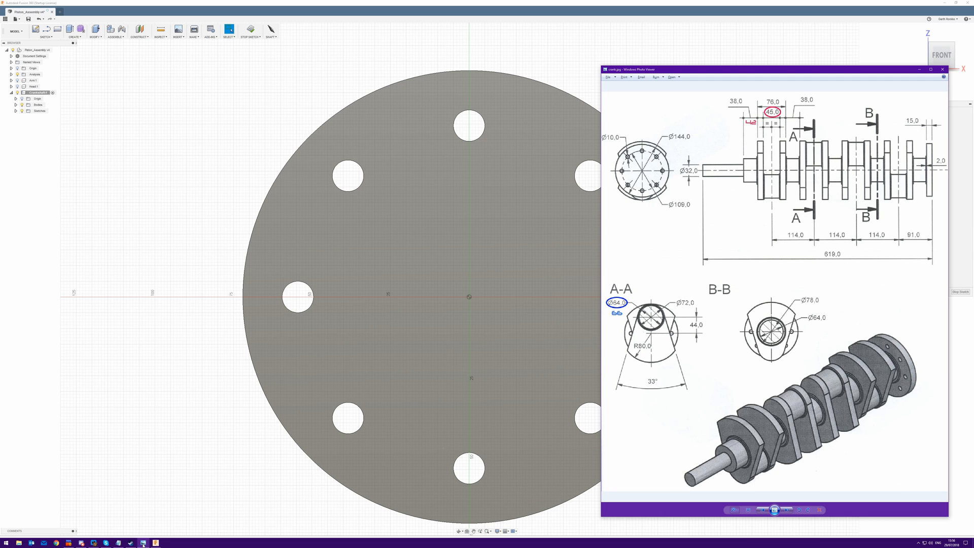
{"action": "left_click", "coordinate": [143, 543]}
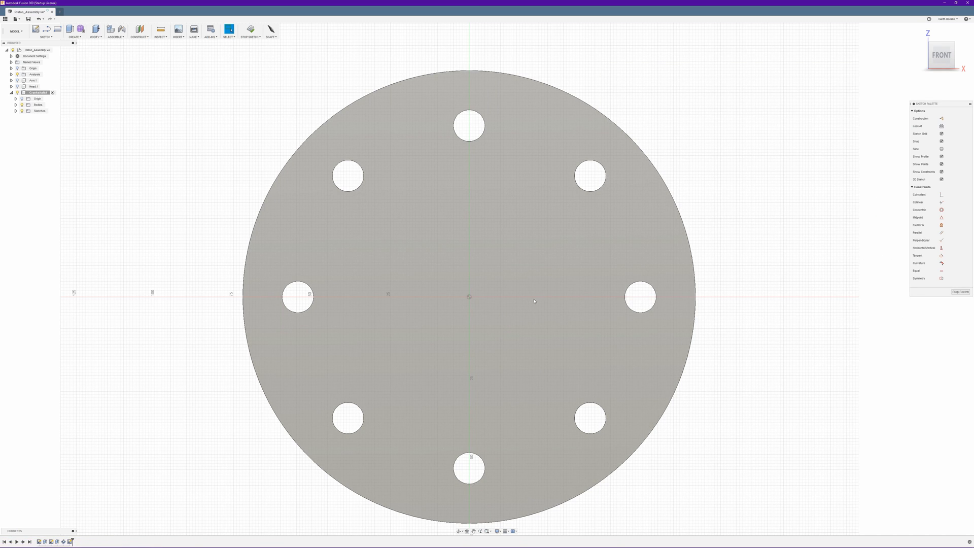
Step: Draw two concentric circles of different size centred on the origin, inside the ring of bolt holes
{"action": "key", "text": "c"}
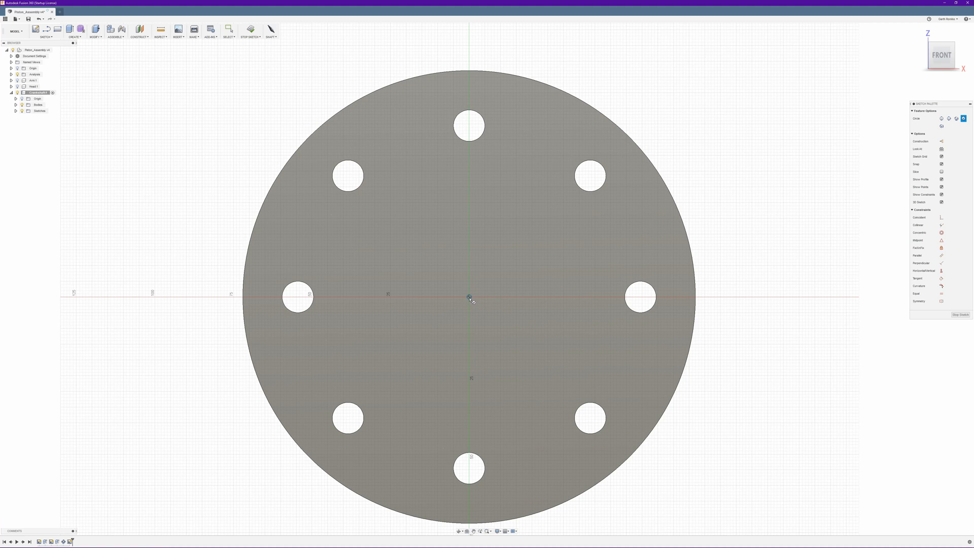
{"action": "left_click", "coordinate": [470, 297]}
{"action": "left_click", "coordinate": [554, 297]}
{"action": "left_click", "coordinate": [469, 297]}
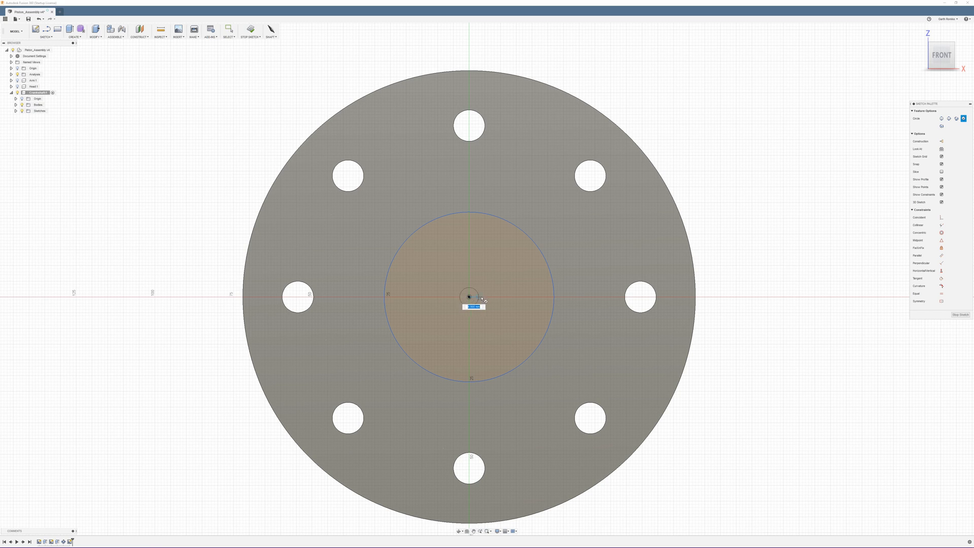
{"action": "left_click", "coordinate": [542, 296]}
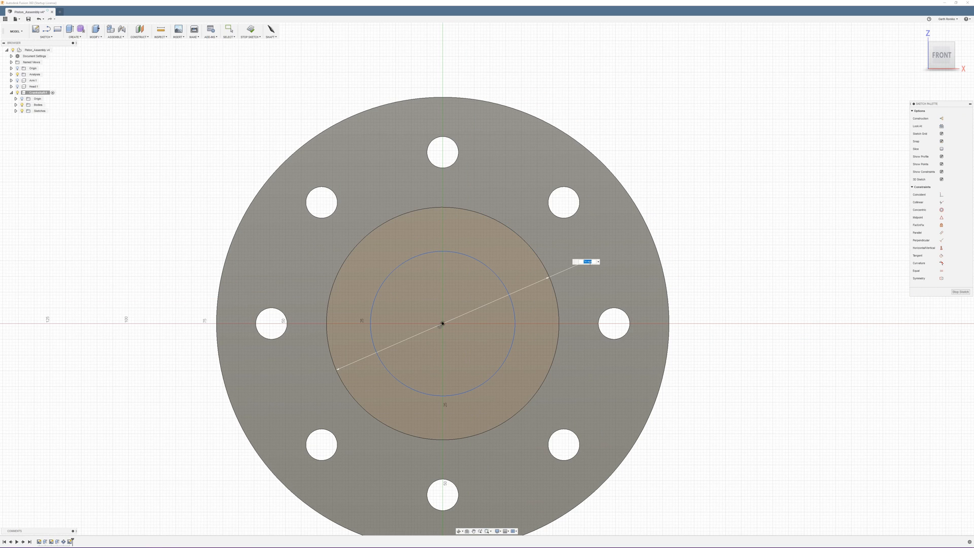
Step: Dimension the outer circle's diameter as 78 mm and the inner circle's as 64 mm, and finish the sketch
{"action": "type", "text": "78"}
{"action": "key", "text": "Return"}
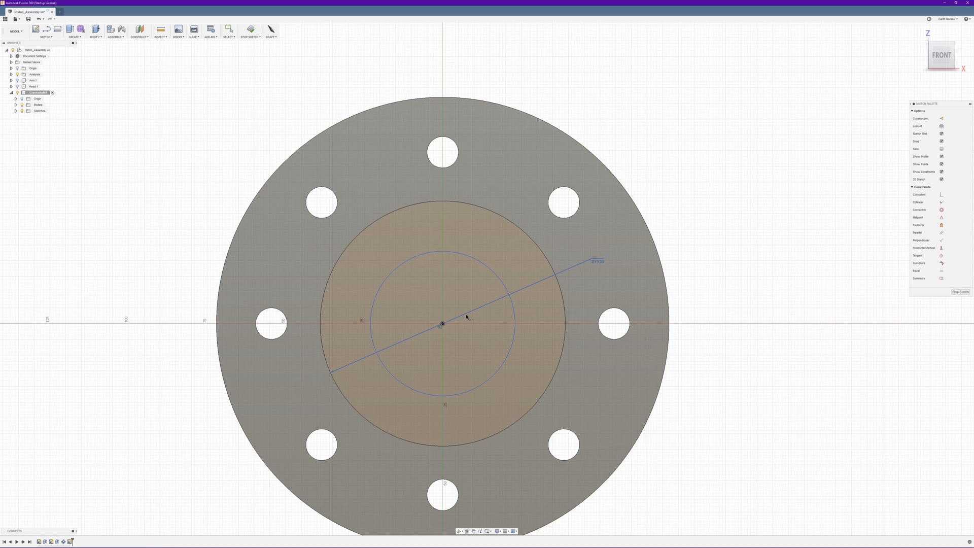
{"action": "left_click", "coordinate": [514, 321]}
{"action": "left_click", "coordinate": [586, 360]}
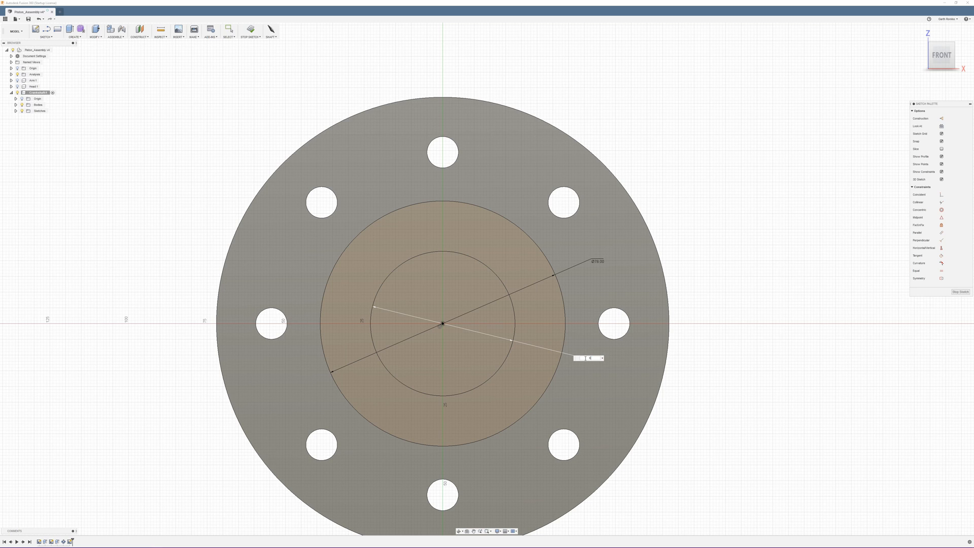
{"action": "key", "text": "Return"}
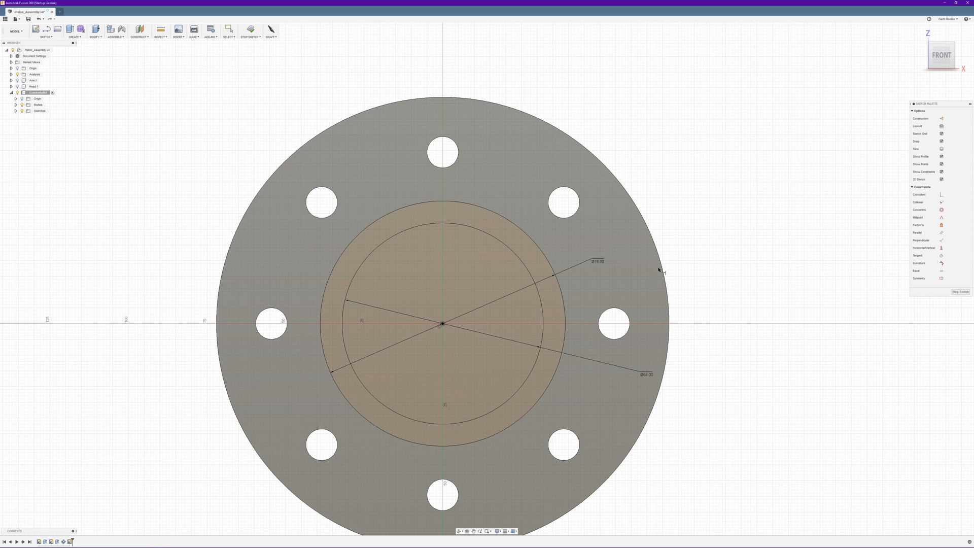
{"action": "left_click", "coordinate": [960, 293]}
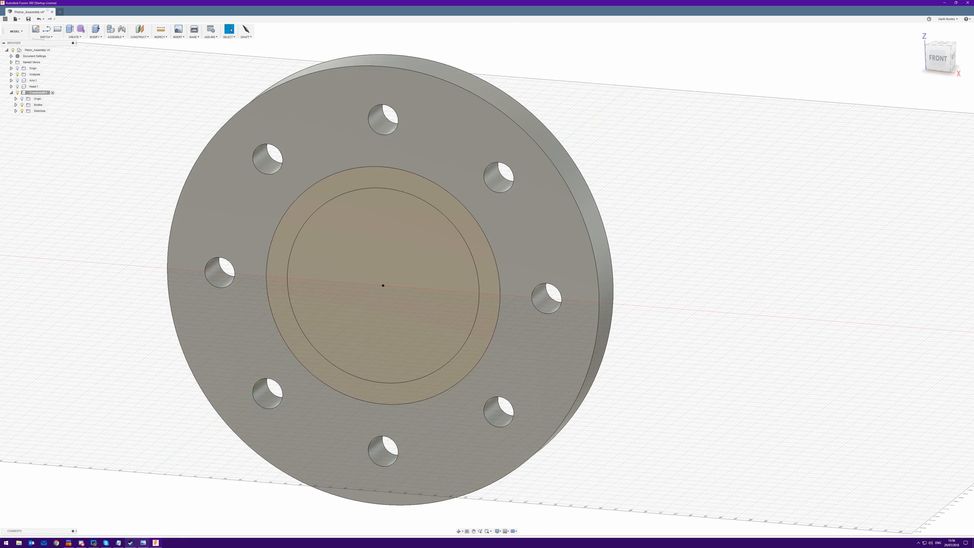
Step: Examine the crankshaft drawing's side view, section B-B and isometric view for the collar and journal next to the flange
{"action": "left_click", "coordinate": [143, 543]}
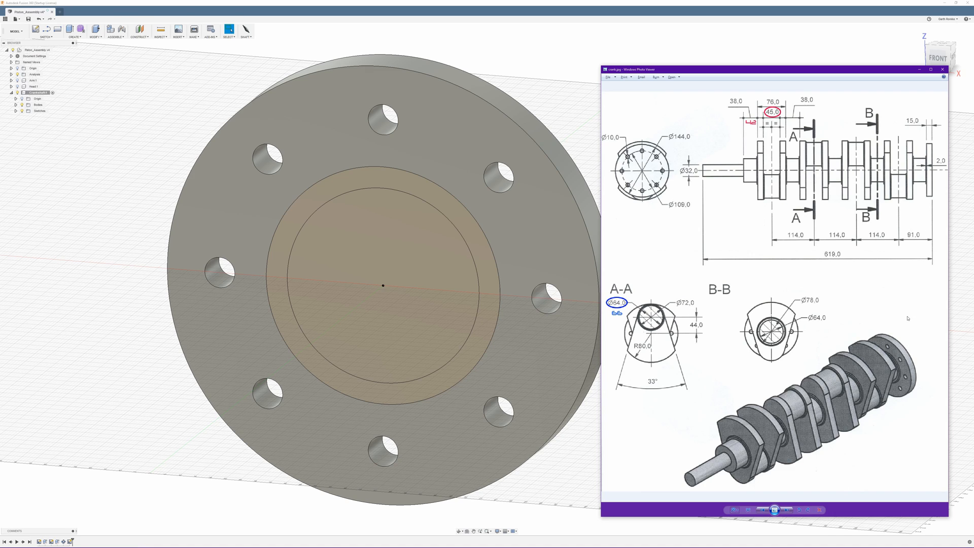
{"action": "scroll", "coordinate": [904, 256], "scroll_direction": "up", "scroll_amount": 5}
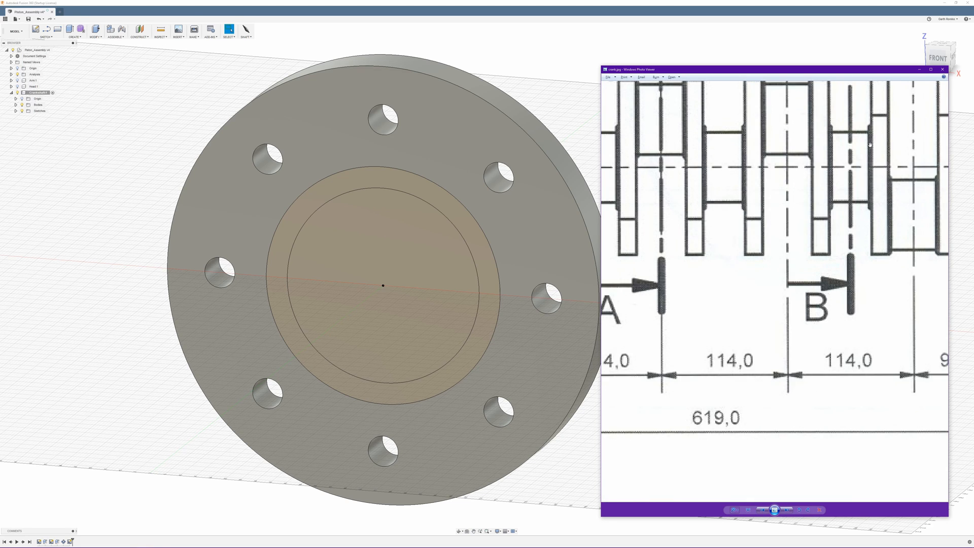
{"action": "scroll", "coordinate": [869, 147], "scroll_direction": "down", "scroll_amount": 1}
{"action": "scroll", "coordinate": [829, 319], "scroll_direction": "down", "scroll_amount": 2}
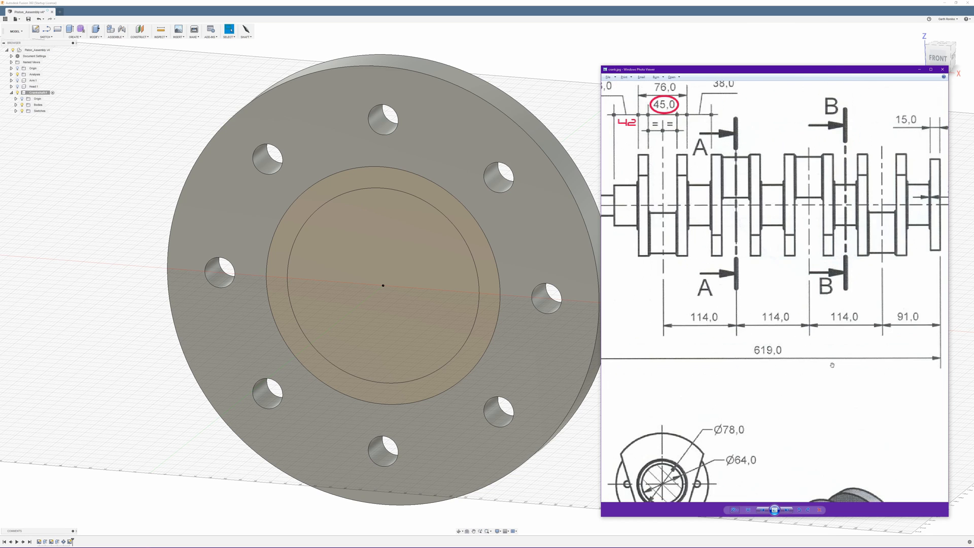
{"action": "scroll", "coordinate": [805, 238], "scroll_direction": "down", "scroll_amount": 1}
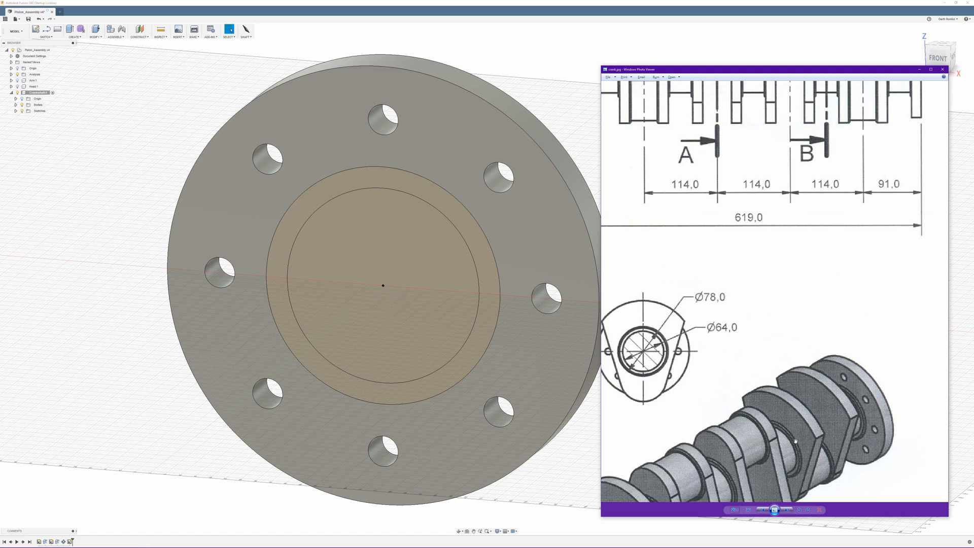
{"action": "left_click_drag", "start_coordinate": [778, 145], "coordinate": [794, 222]}
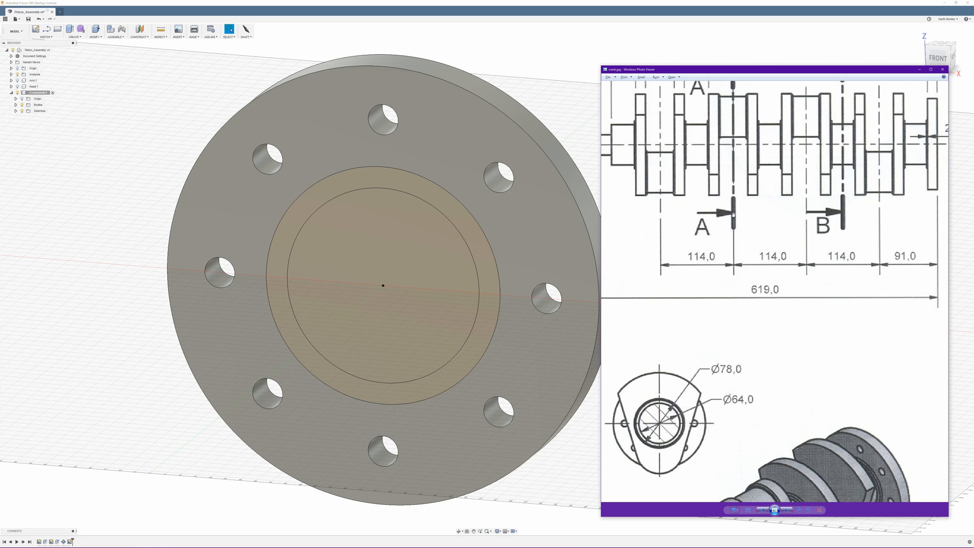
{"action": "scroll", "coordinate": [728, 204], "scroll_direction": "down", "scroll_amount": 3}
{"action": "scroll", "coordinate": [736, 223], "scroll_direction": "up", "scroll_amount": 1}
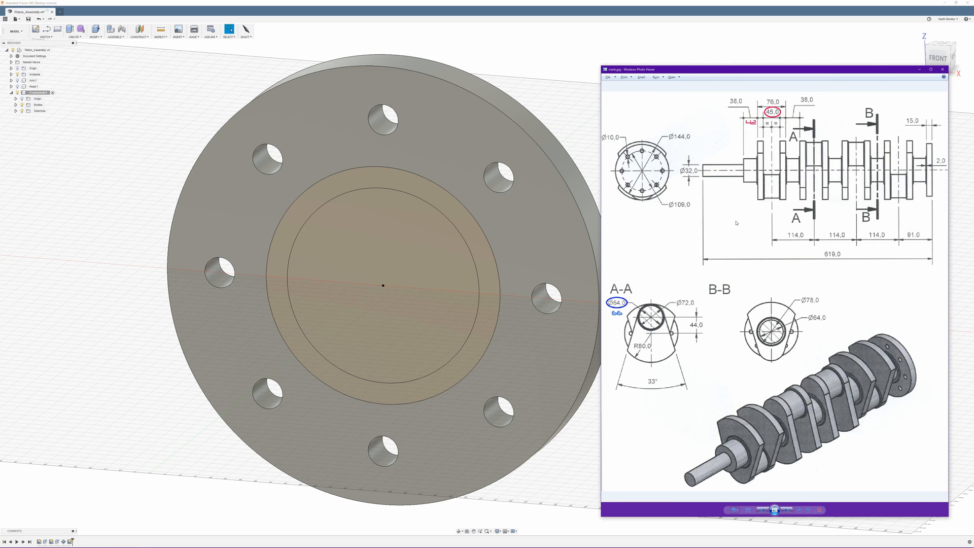
{"action": "left_click", "coordinate": [493, 157]}
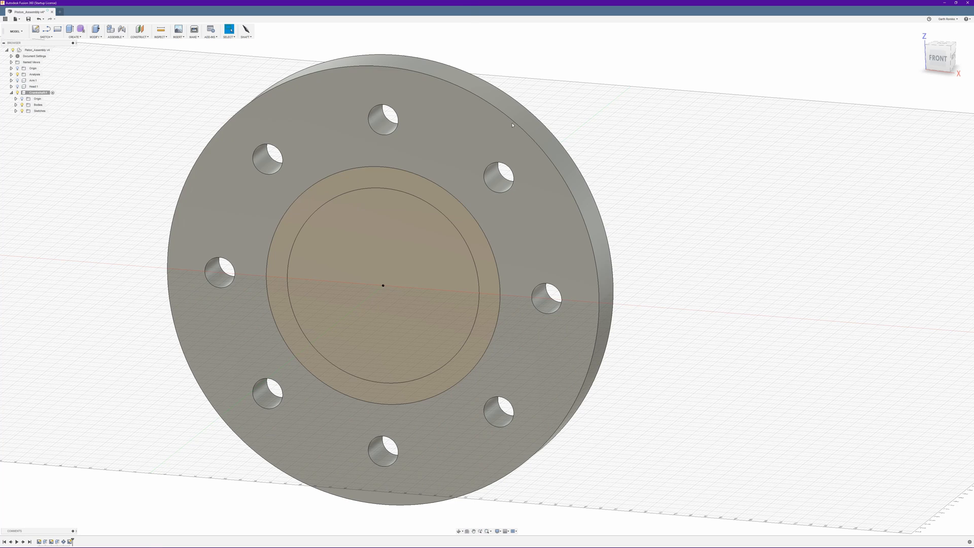
Step: Extrude the ring profile between the two circles by -2 mm, joined to the flange
{"action": "left_click", "coordinate": [471, 234]}
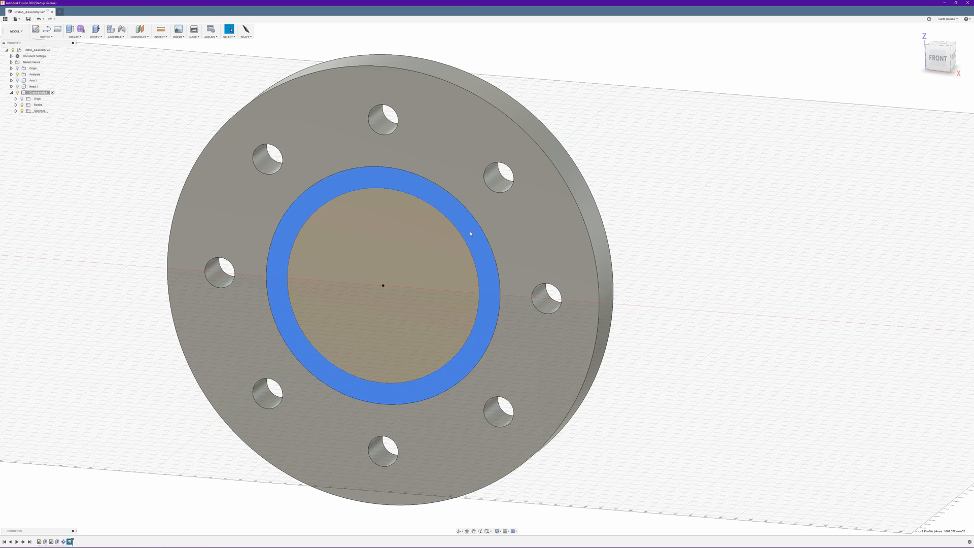
{"action": "key", "text": "e"}
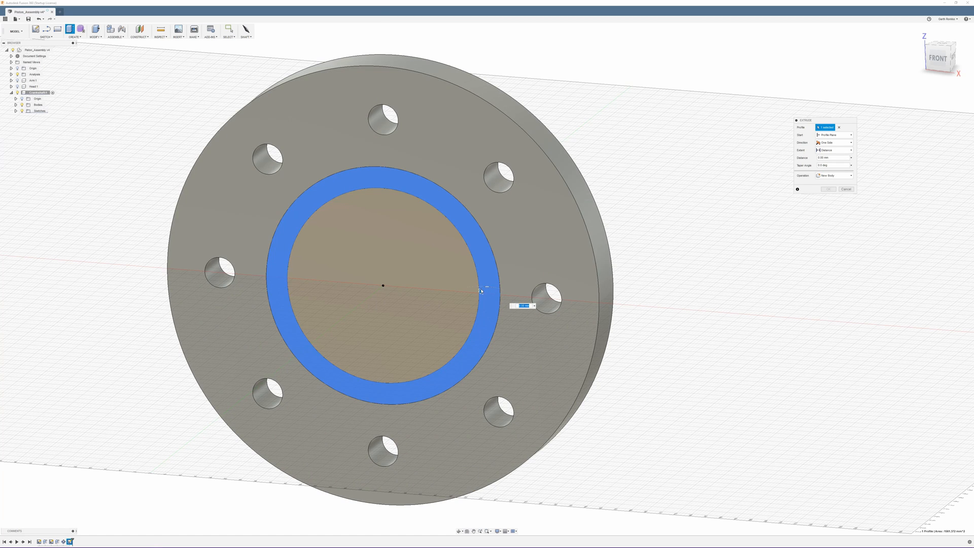
{"action": "type", "text": "-2"}
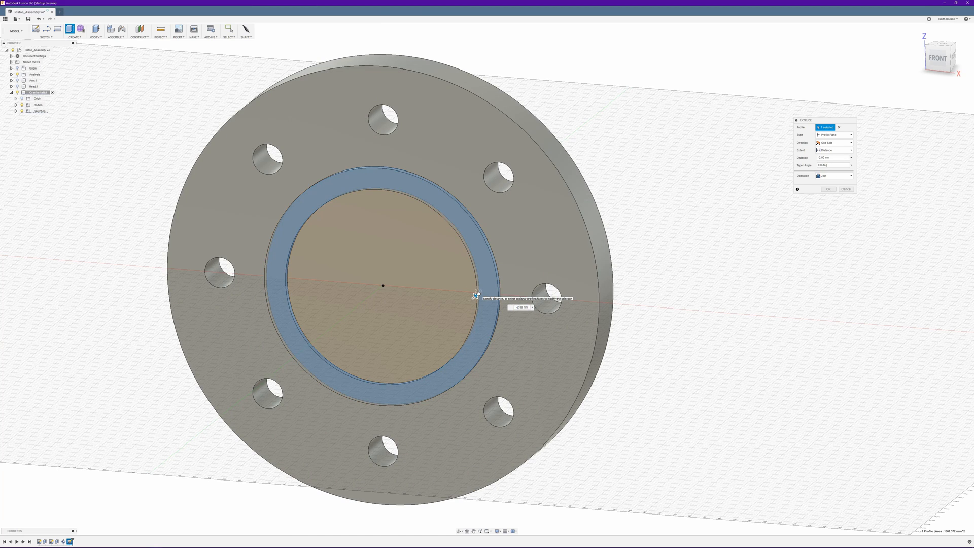
{"action": "middle_click_drag", "start_coordinate": [661, 242], "coordinate": [675, 233], "text": "shift"}
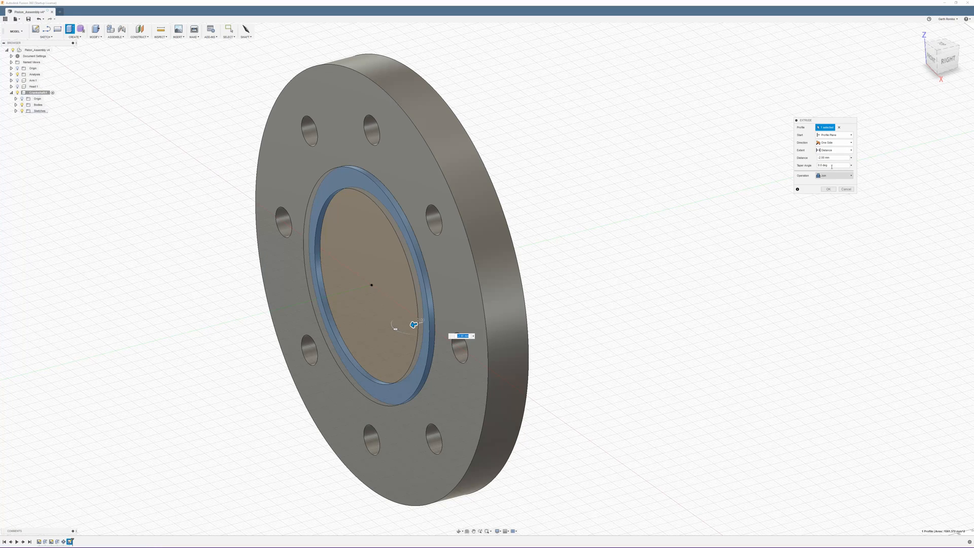
{"action": "left_click", "coordinate": [827, 190]}
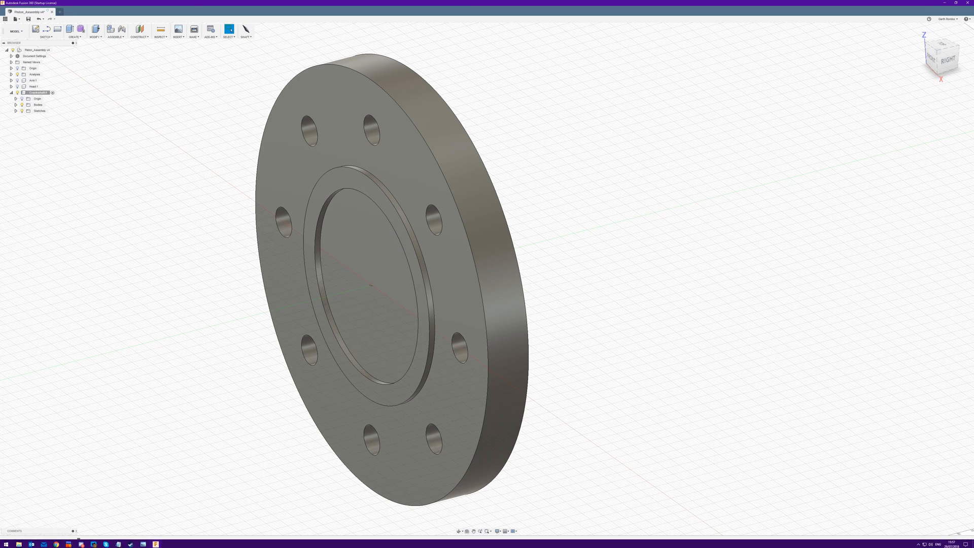
Step: Check the crankshaft drawing, then extrude the circular face inside the collar by 38 mm, joined to the flange, as the journal
{"action": "left_click", "coordinate": [144, 543]}
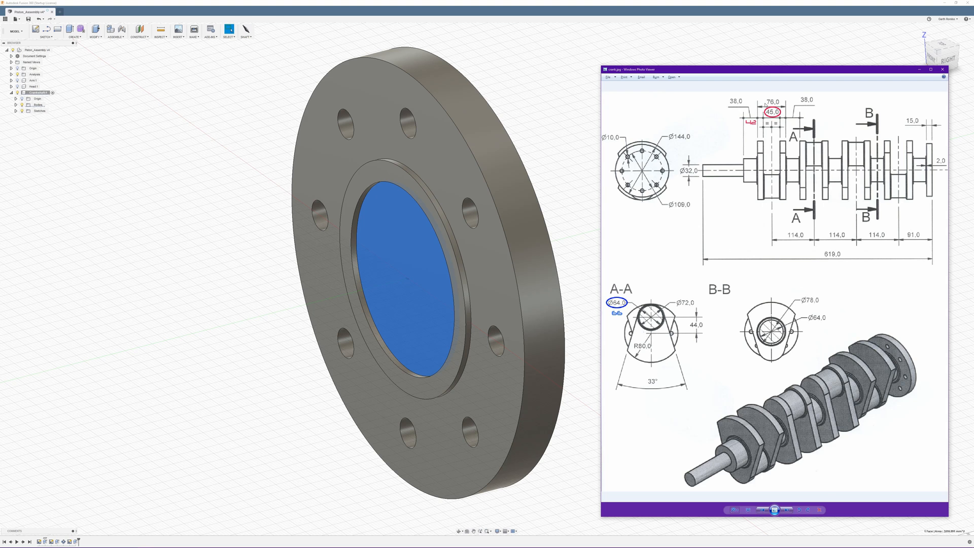
{"action": "left_click", "coordinate": [558, 3]}
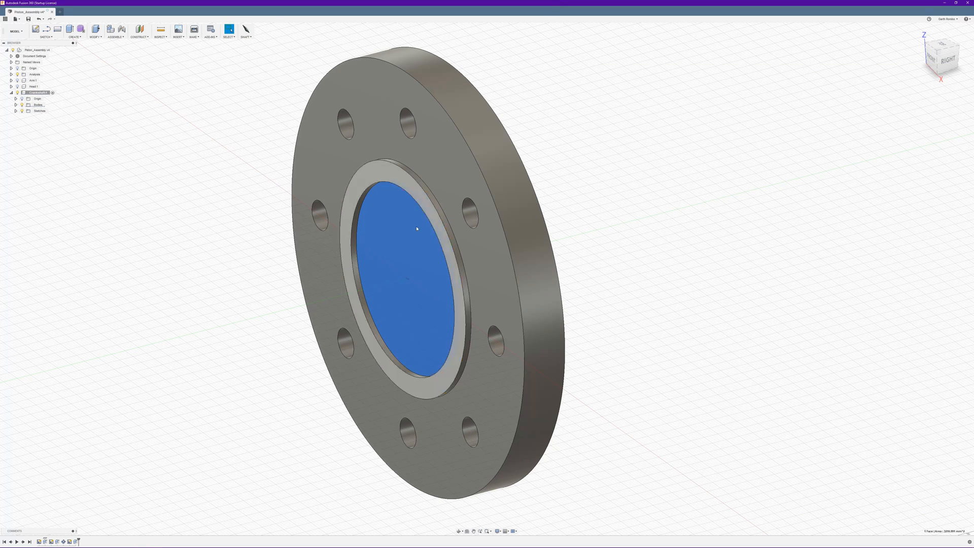
{"action": "key", "text": "e"}
{"action": "left_click", "coordinate": [404, 285]}
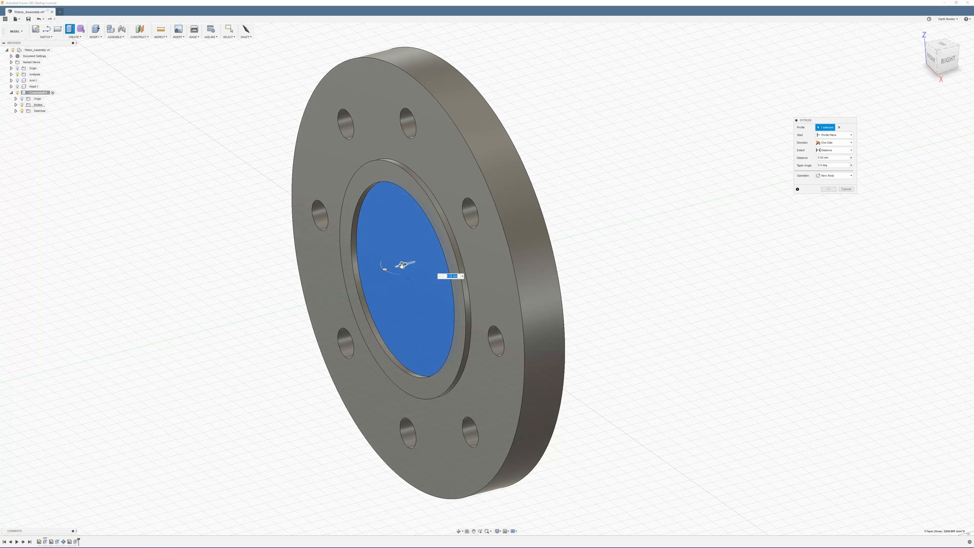
{"action": "left_click_drag", "start_coordinate": [402, 265], "coordinate": [436, 279]}
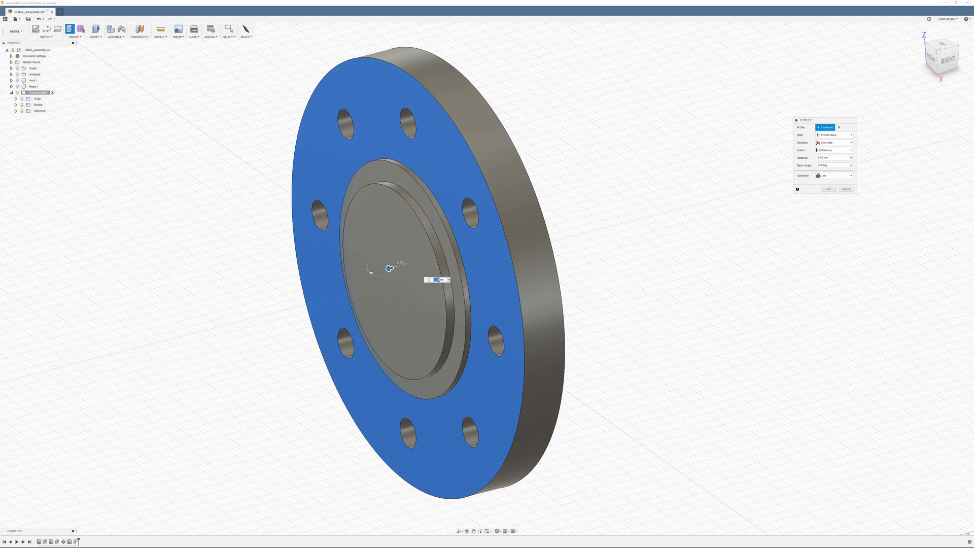
{"action": "type", "text": "38"}
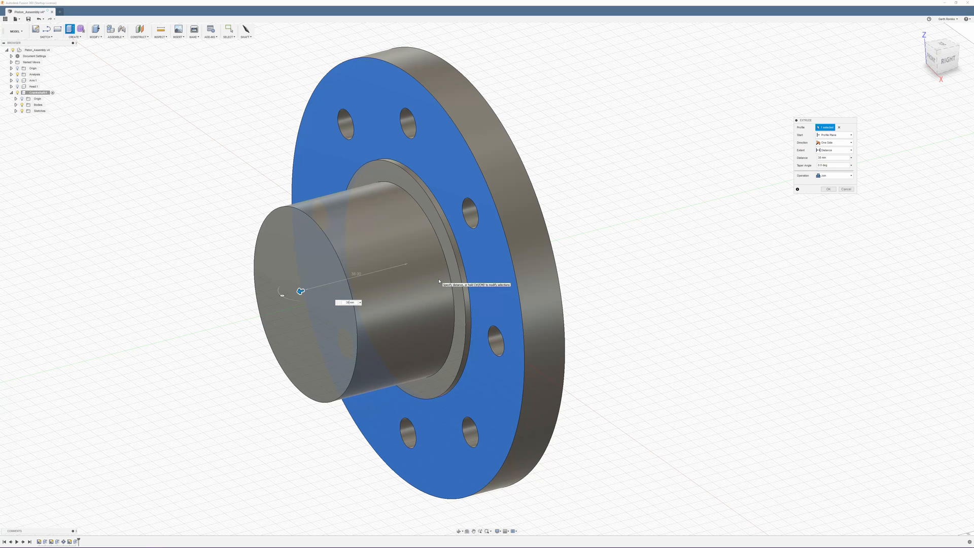
{"action": "left_click", "coordinate": [828, 190]}
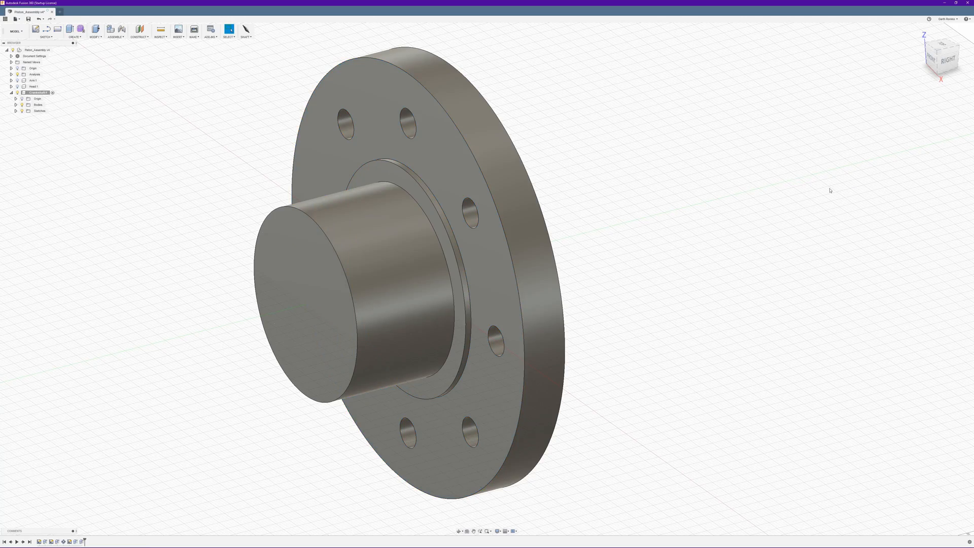
Step: Sketch on the journal's end face, project the flange collar's outer circular edge into it, and finish the sketch
{"action": "mouse_move", "coordinate": [544, 127]}
{"action": "middle_mouse_down", "text": "shift"}
{"action": "mouse_move", "coordinate": [569, 124]}
{"action": "mouse_move", "coordinate": [533, 127]}
{"action": "mouse_move", "coordinate": [542, 130]}
{"action": "middle_mouse_up", "text": "shift"}
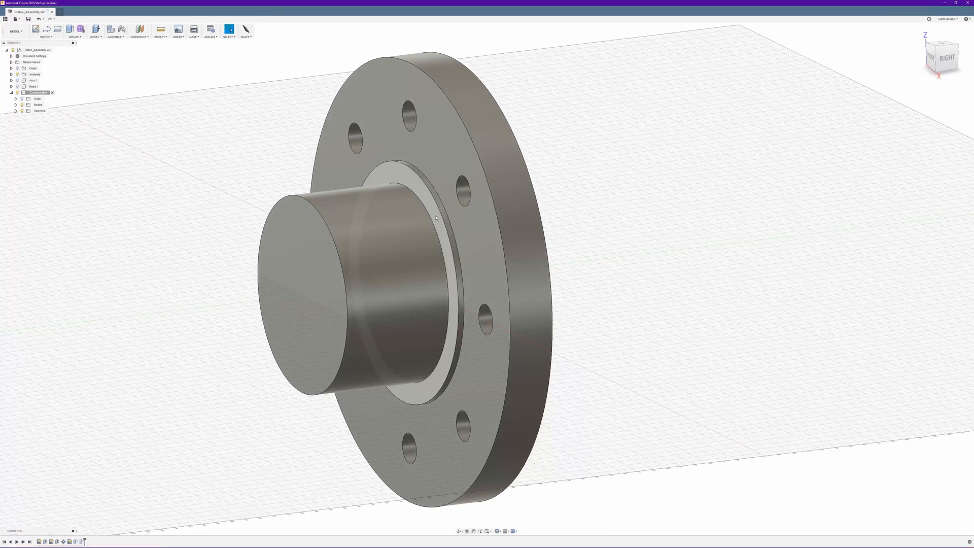
{"action": "key", "text": "F6"}
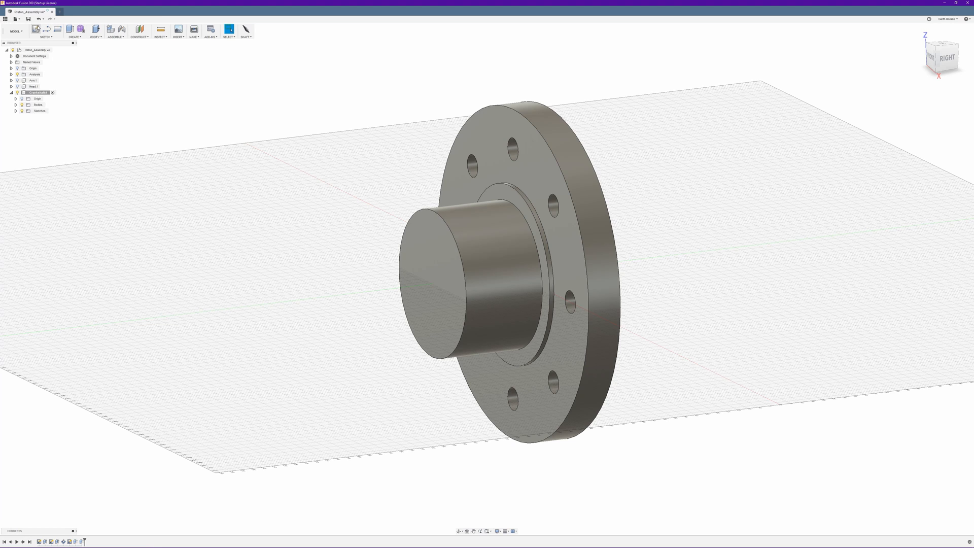
{"action": "left_click", "coordinate": [35, 30]}
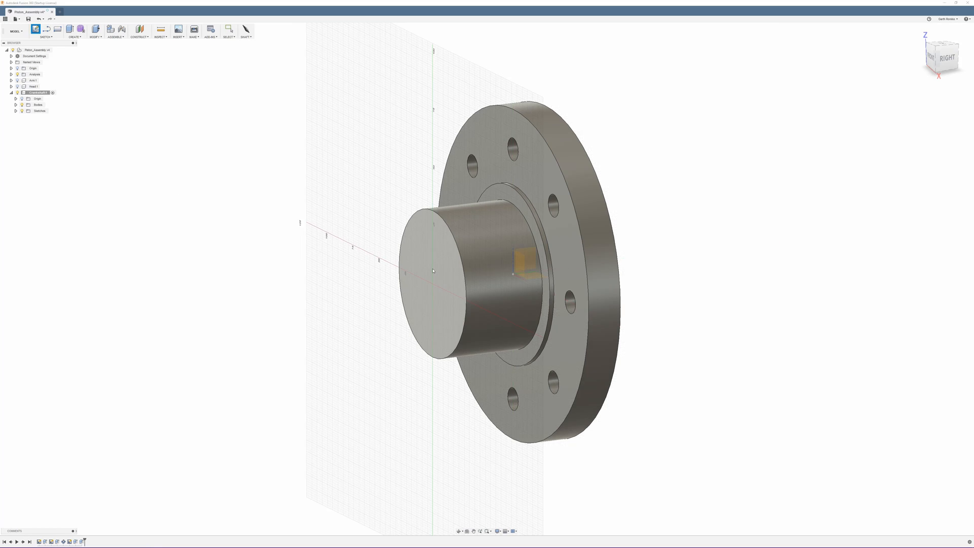
{"action": "left_click", "coordinate": [441, 251]}
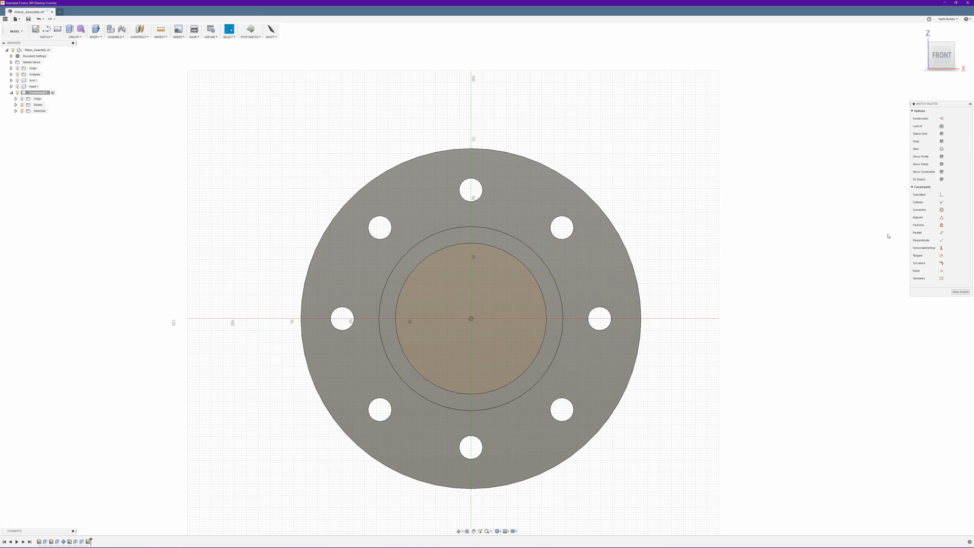
{"action": "left_click", "coordinate": [45, 38]}
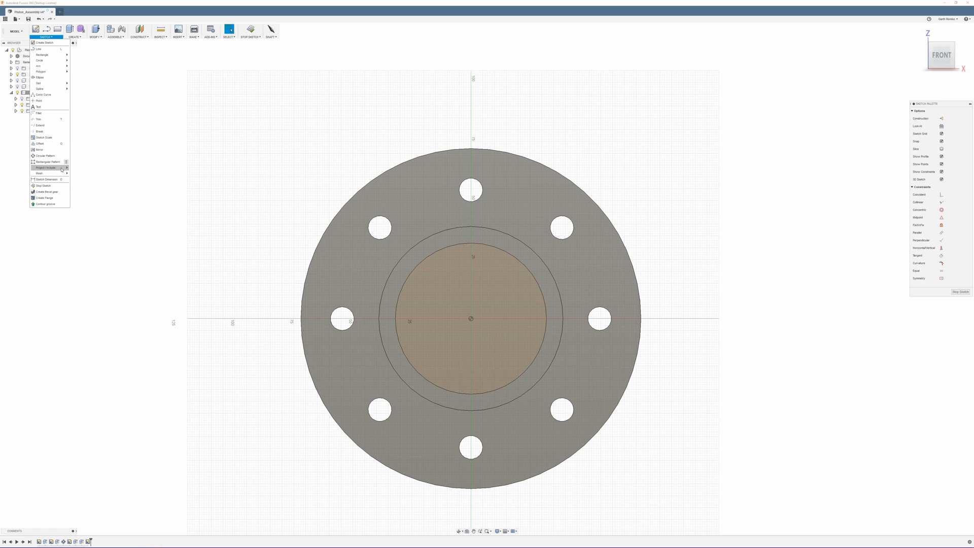
{"action": "mouse_move", "coordinate": [62, 169]}
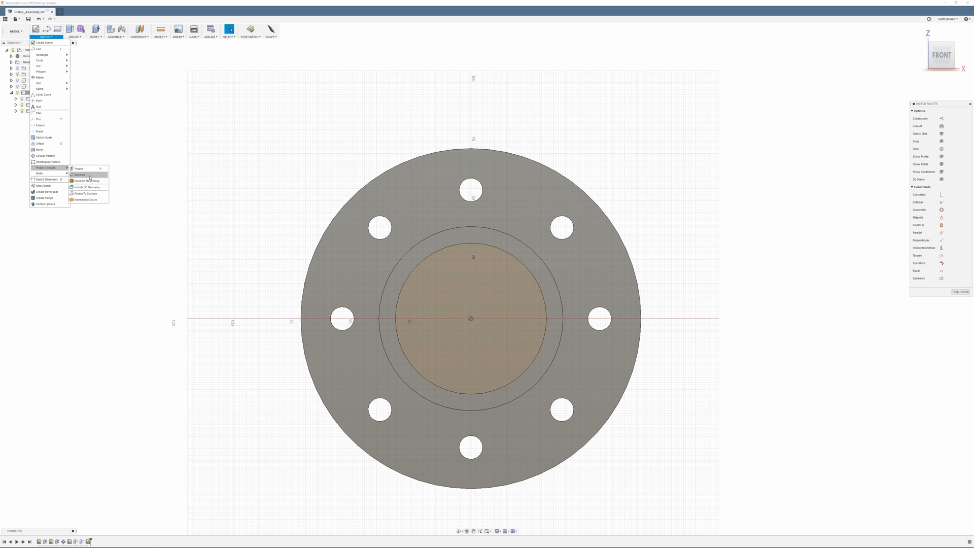
{"action": "left_click", "coordinate": [87, 170]}
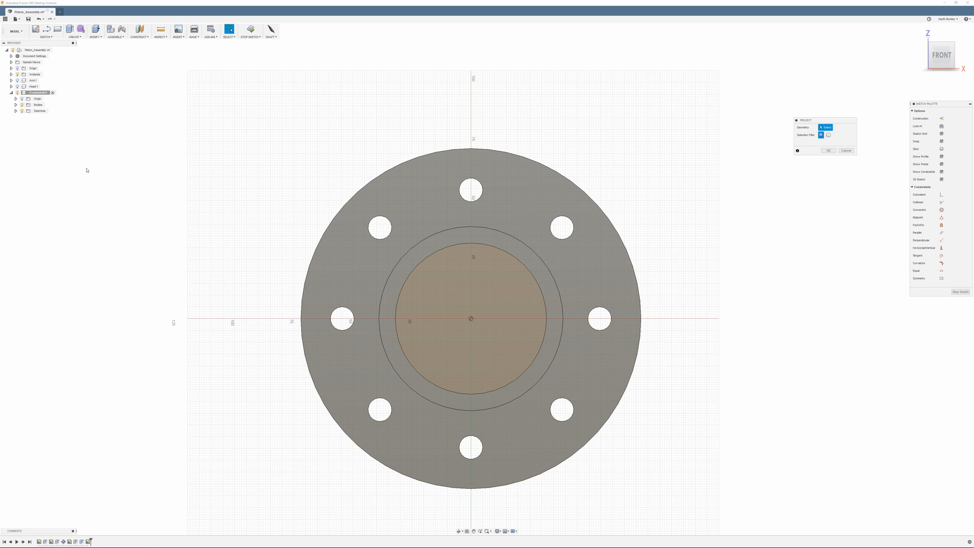
{"action": "left_click", "coordinate": [561, 301]}
{"action": "left_click", "coordinate": [828, 152]}
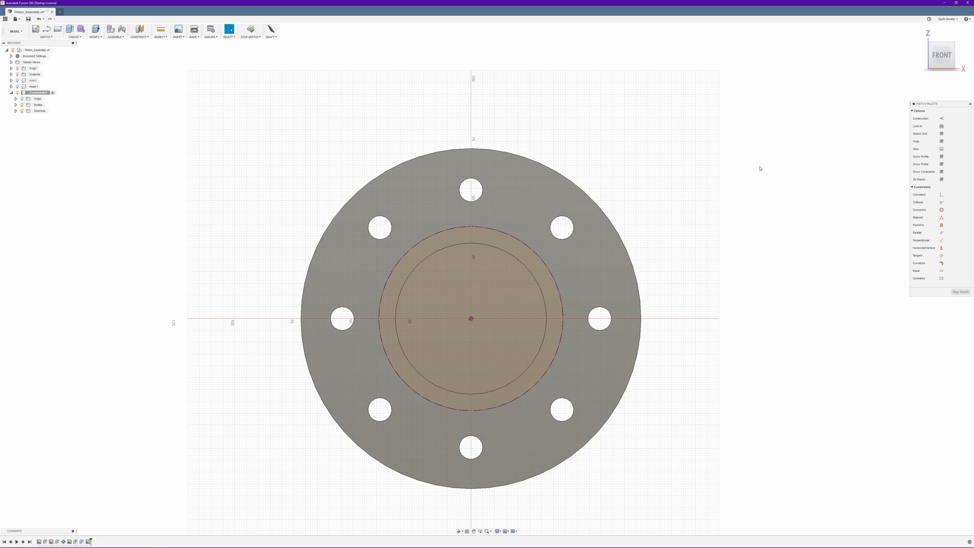
{"action": "mouse_move", "coordinate": [760, 166]}
{"action": "middle_mouse_down", "text": "shift"}
{"action": "mouse_move", "coordinate": [726, 172]}
{"action": "mouse_move", "coordinate": [742, 178]}
{"action": "middle_mouse_up", "text": "shift"}
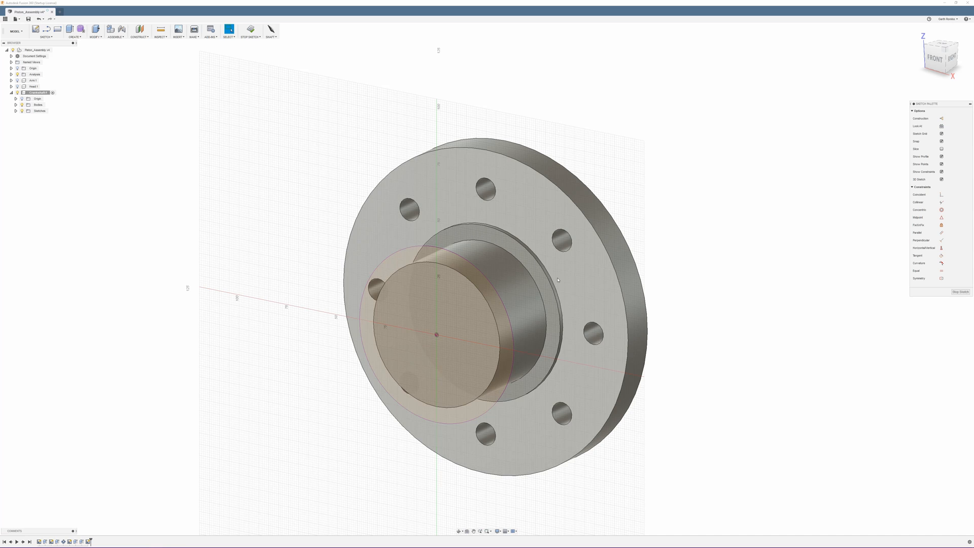
{"action": "left_click", "coordinate": [473, 280]}
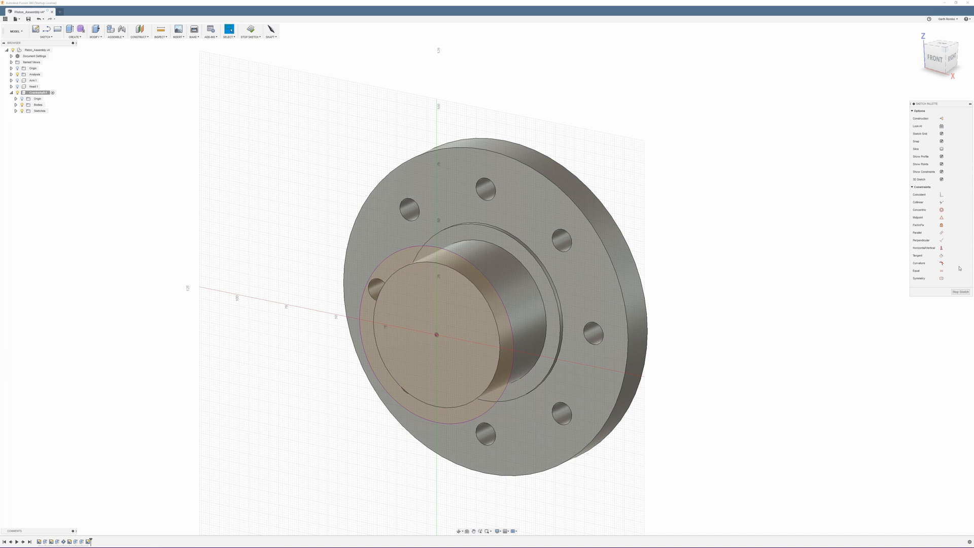
{"action": "left_click", "coordinate": [959, 293]}
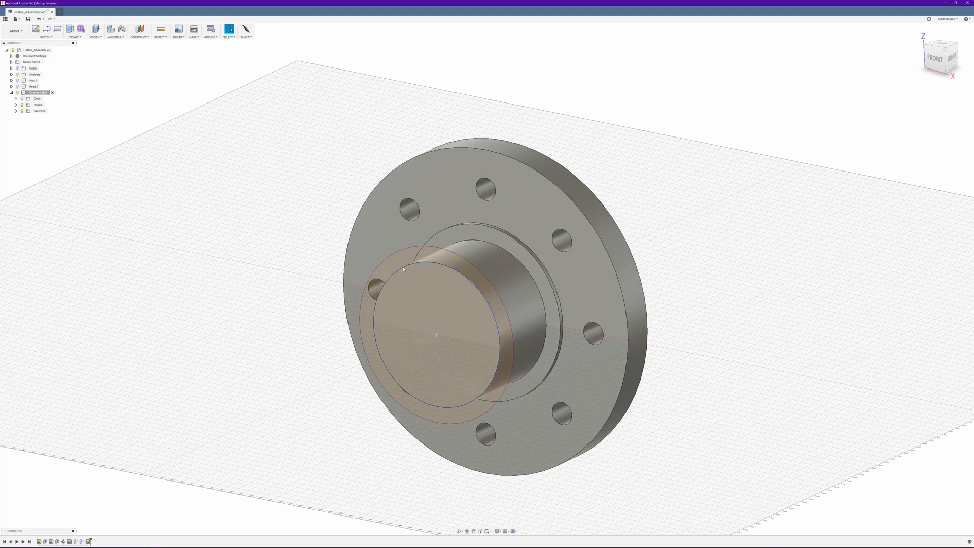
Step: Extrude the ring profile around the journal's end by 2 mm with the Join operation
{"action": "left_click", "coordinate": [483, 275]}
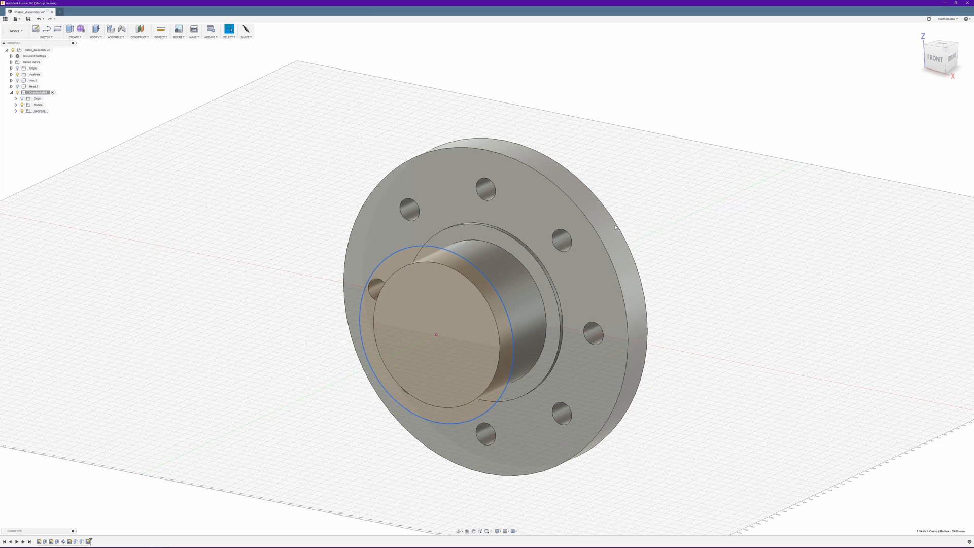
{"action": "left_click", "coordinate": [484, 286]}
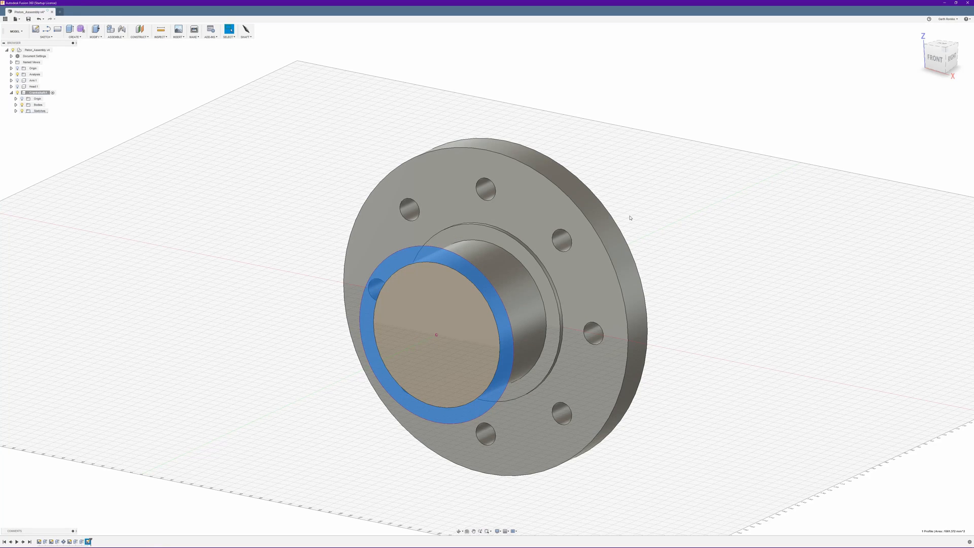
{"action": "key", "text": "e"}
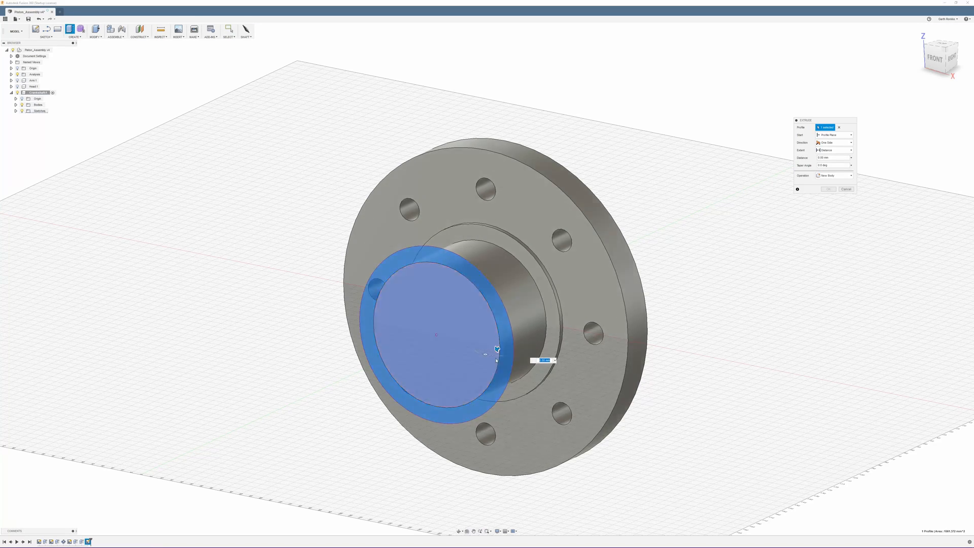
{"action": "left_click", "coordinate": [497, 350]}
{"action": "left_click_drag", "start_coordinate": [497, 349], "coordinate": [501, 346]}
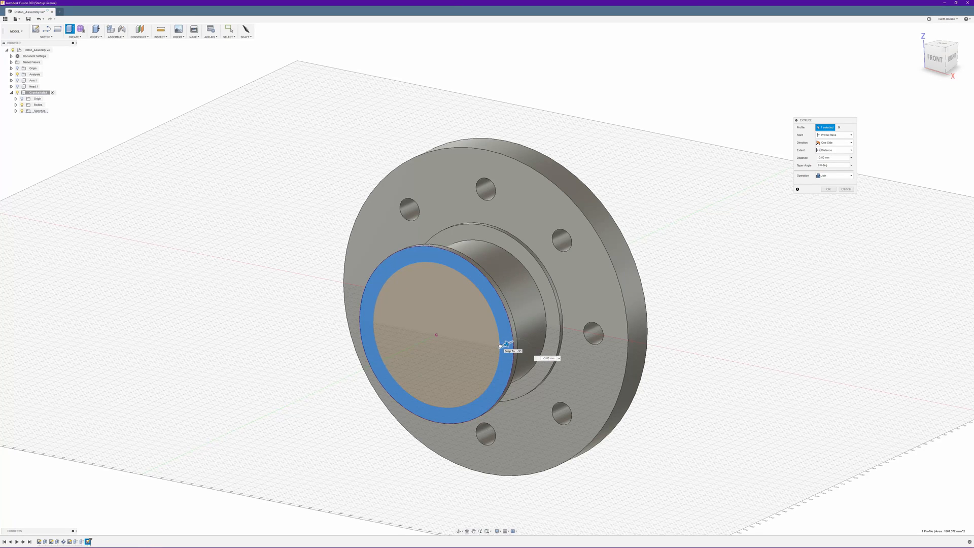
{"action": "double_click", "coordinate": [545, 358]}
{"action": "left_click_drag", "start_coordinate": [546, 358], "coordinate": [553, 359]}
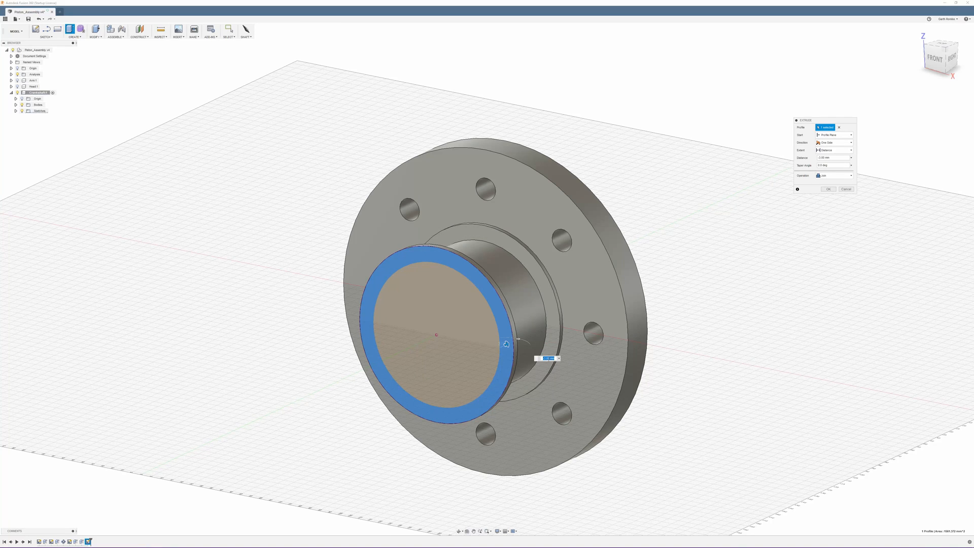
{"action": "type", "text": "2"}
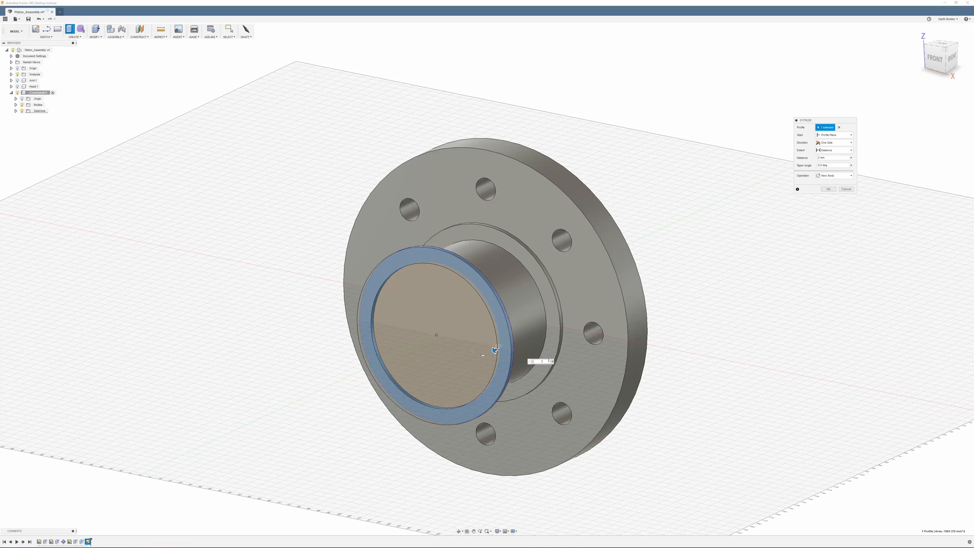
{"action": "left_click", "coordinate": [835, 176]}
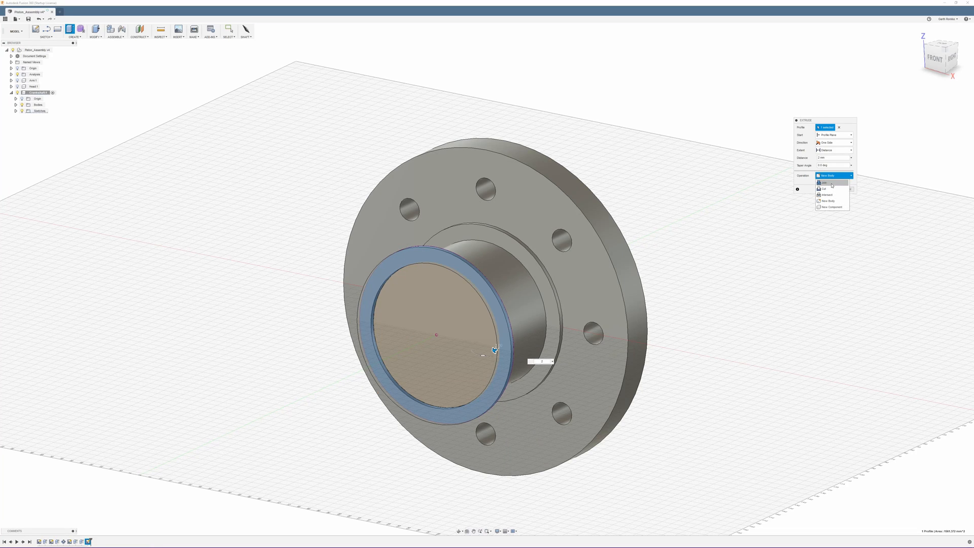
{"action": "left_click", "coordinate": [832, 184]}
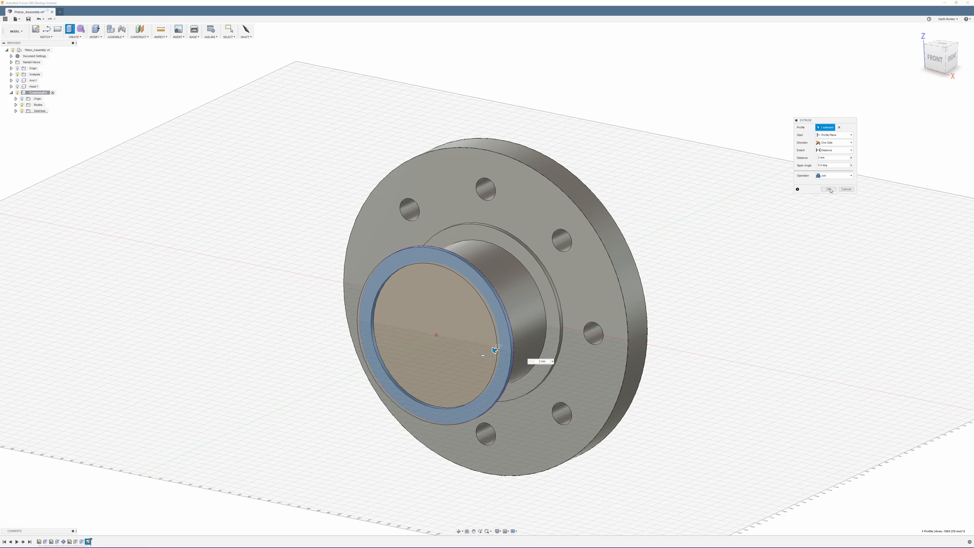
{"action": "left_click", "coordinate": [829, 190]}
Step: Edit the end ring's extrusion and set its distance to -2 mm
{"action": "middle_click_drag", "start_coordinate": [703, 245], "coordinate": [673, 240], "text": "shift"}
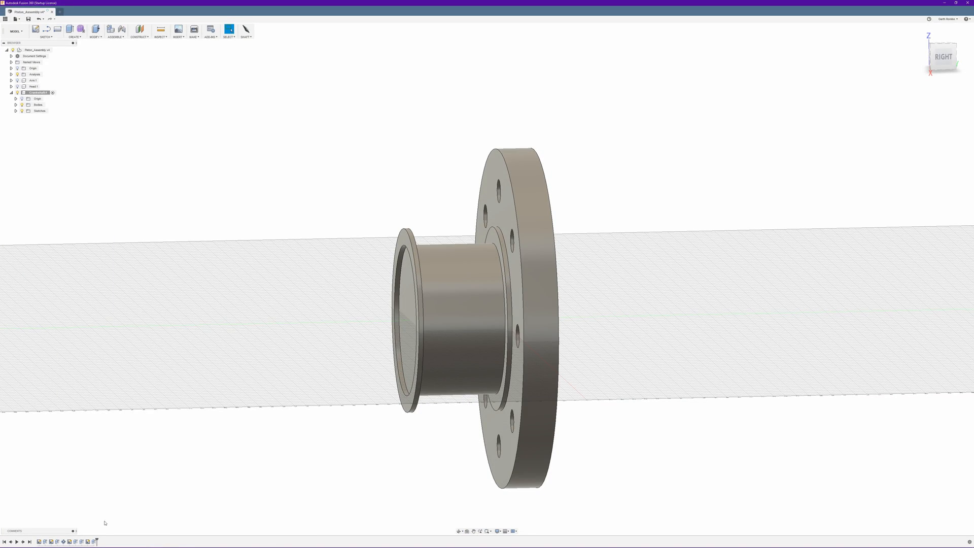
{"action": "right_click", "coordinate": [93, 542]}
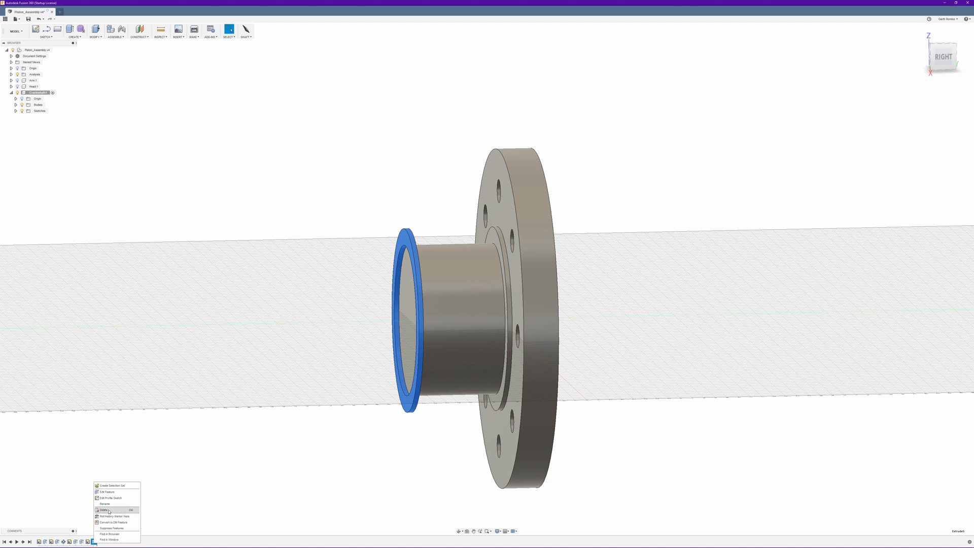
{"action": "left_click", "coordinate": [105, 492]}
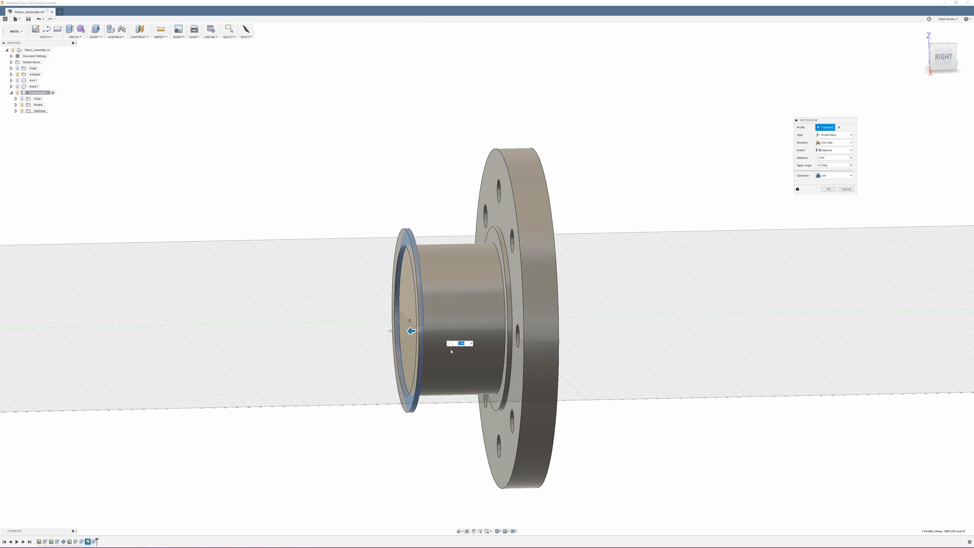
{"action": "type", "text": "-2"}
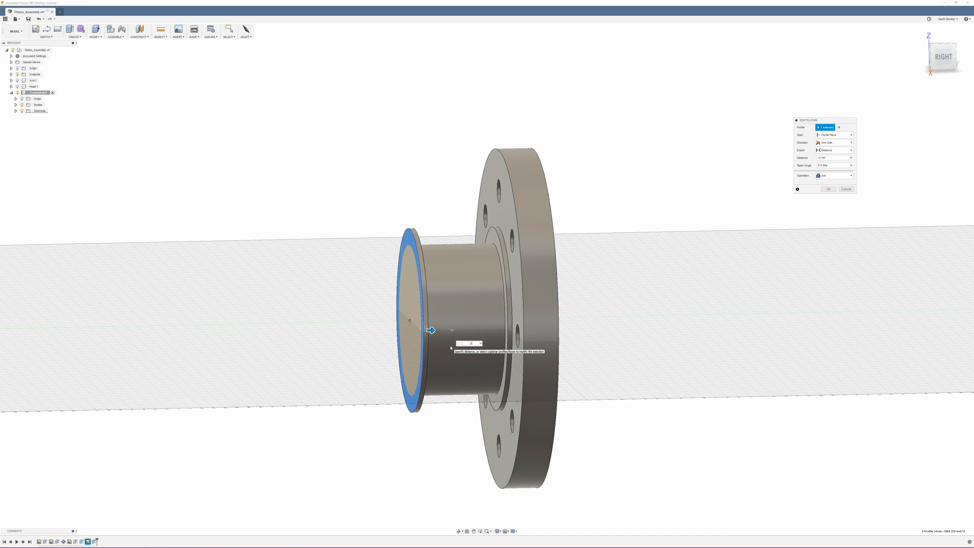
{"action": "key", "text": "Return"}
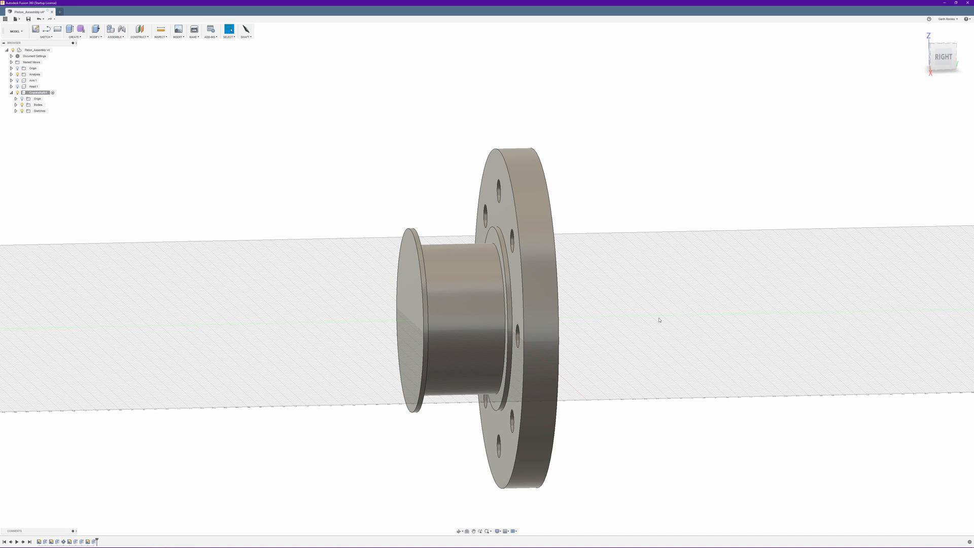
Step: Check the crankshaft drawing, then start a new sketch on the flat end face of the journal's end ring
{"action": "mouse_move", "coordinate": [608, 216]}
{"action": "middle_mouse_down", "text": "shift"}
{"action": "mouse_move", "coordinate": [598, 220]}
{"action": "mouse_move", "coordinate": [617, 211]}
{"action": "mouse_move", "coordinate": [602, 226]}
{"action": "middle_mouse_up", "text": "shift"}
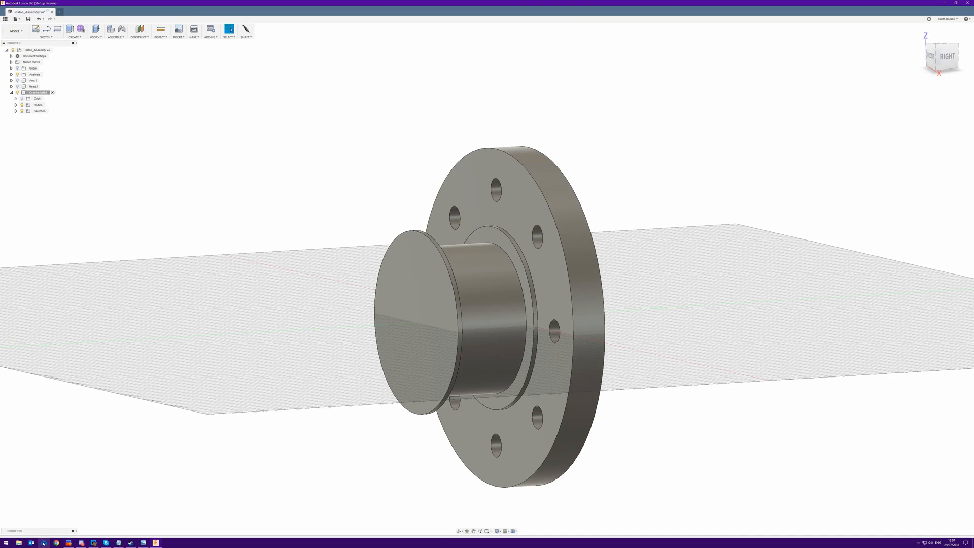
{"action": "left_click", "coordinate": [144, 543]}
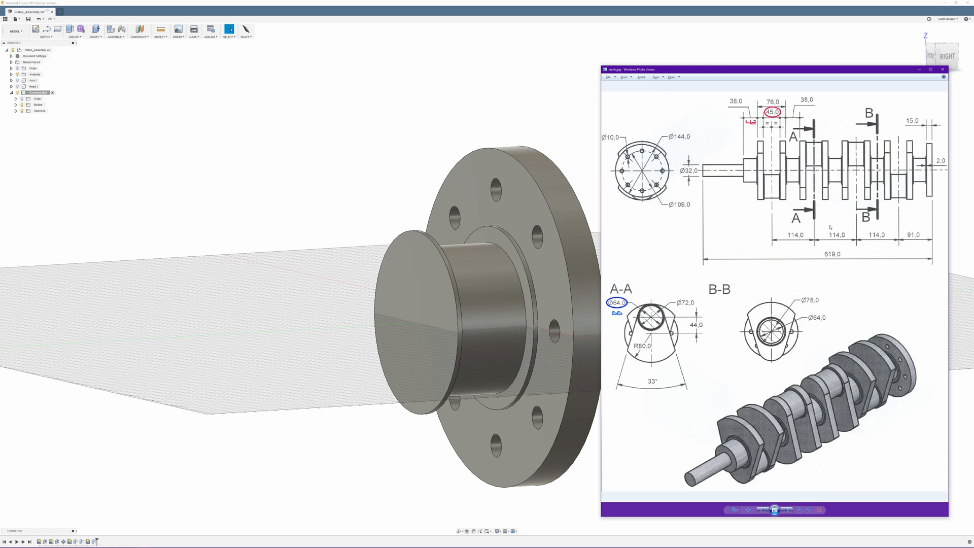
{"action": "left_click", "coordinate": [438, 2]}
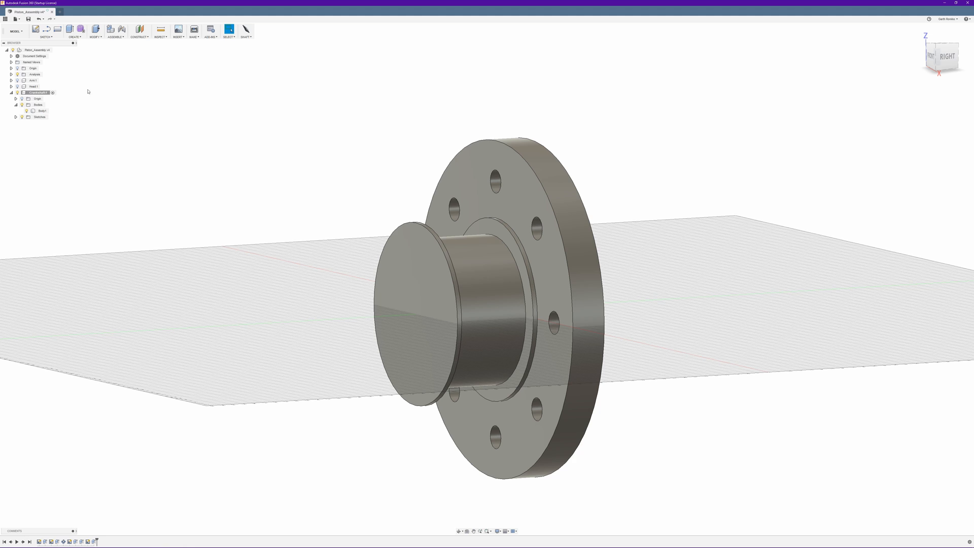
{"action": "left_click", "coordinate": [35, 28]}
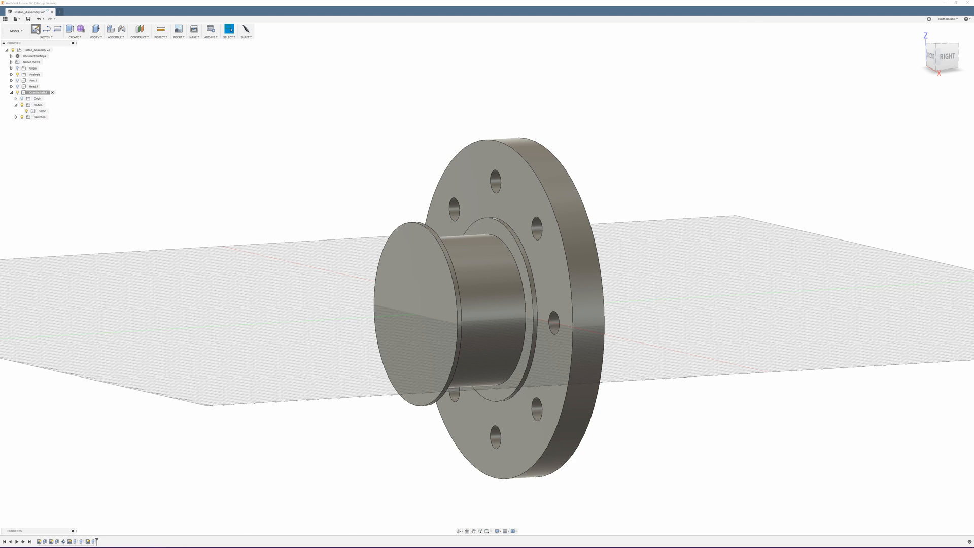
{"action": "left_click", "coordinate": [419, 270]}
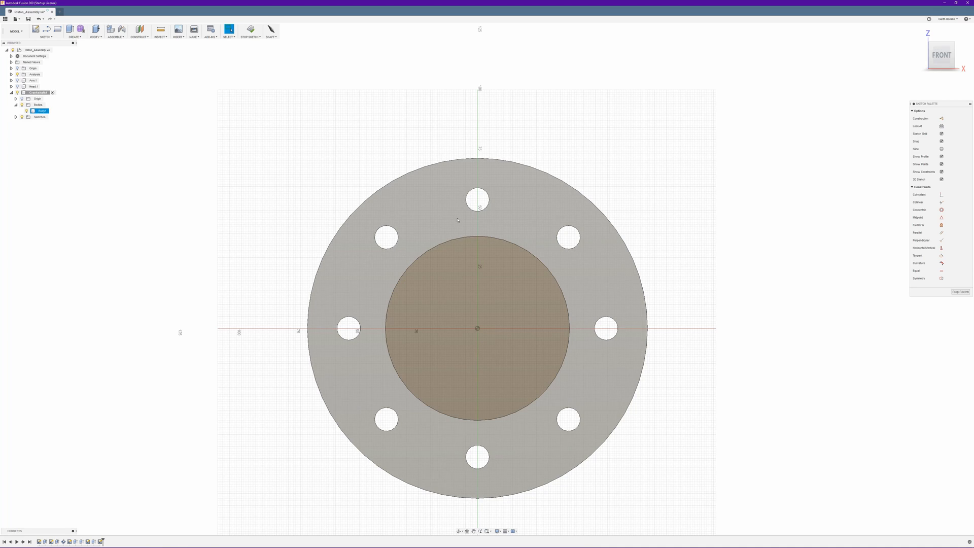
{"action": "left_click", "coordinate": [456, 323]}
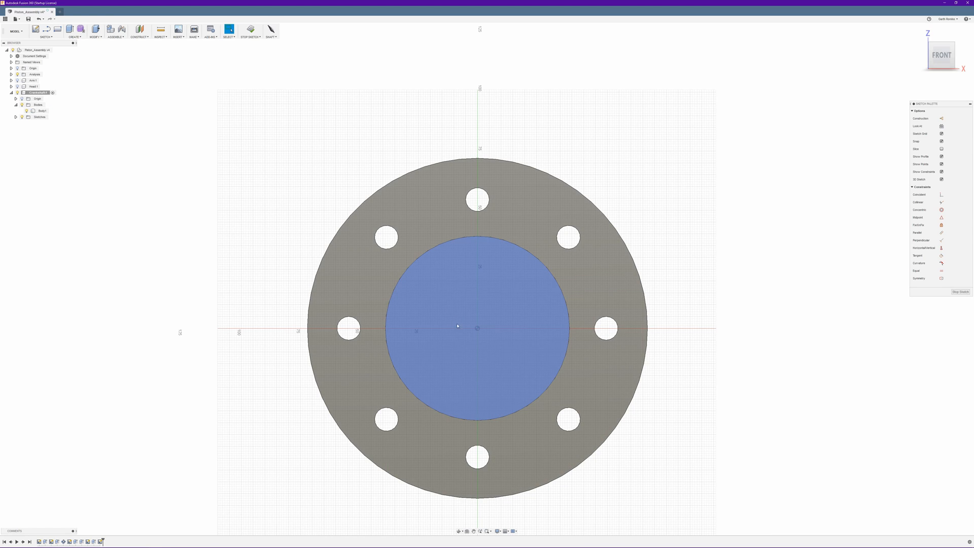
{"action": "middle_click_drag", "start_coordinate": [457, 264], "coordinate": [440, 213]}
{"action": "left_click", "coordinate": [229, 30]}
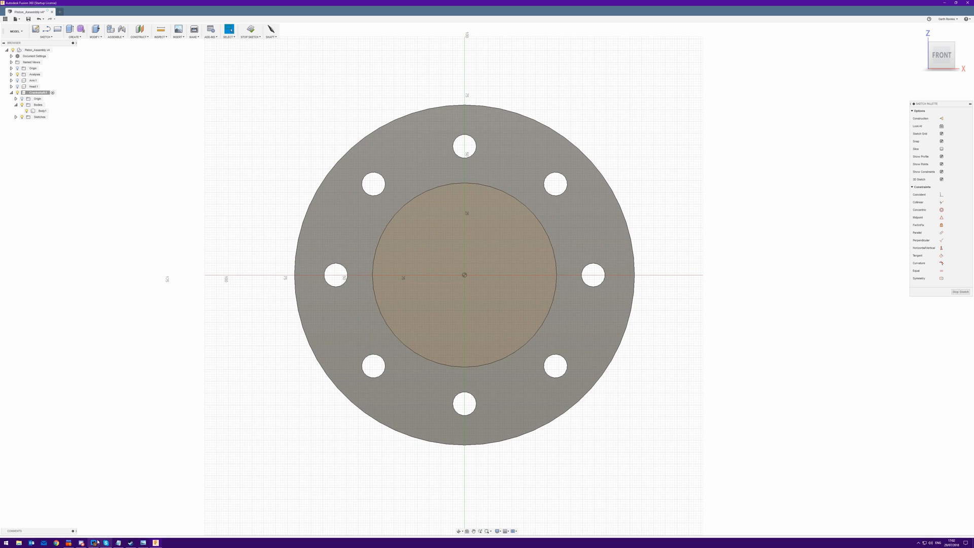
Step: Consult the crankshaft drawing, then sketch a vertical construction line about 27 mm long upward from the journal's centre
{"action": "left_click", "coordinate": [143, 543]}
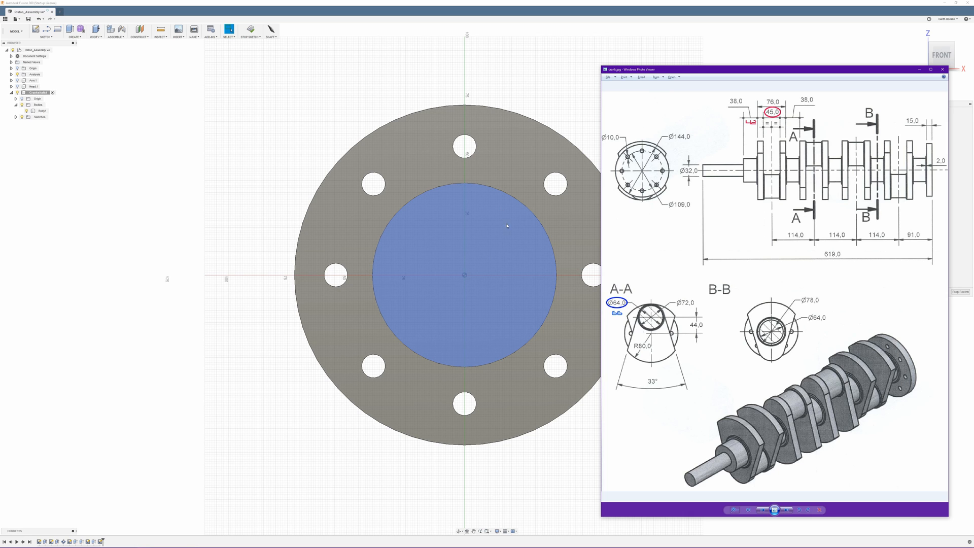
{"action": "left_click", "coordinate": [468, 2]}
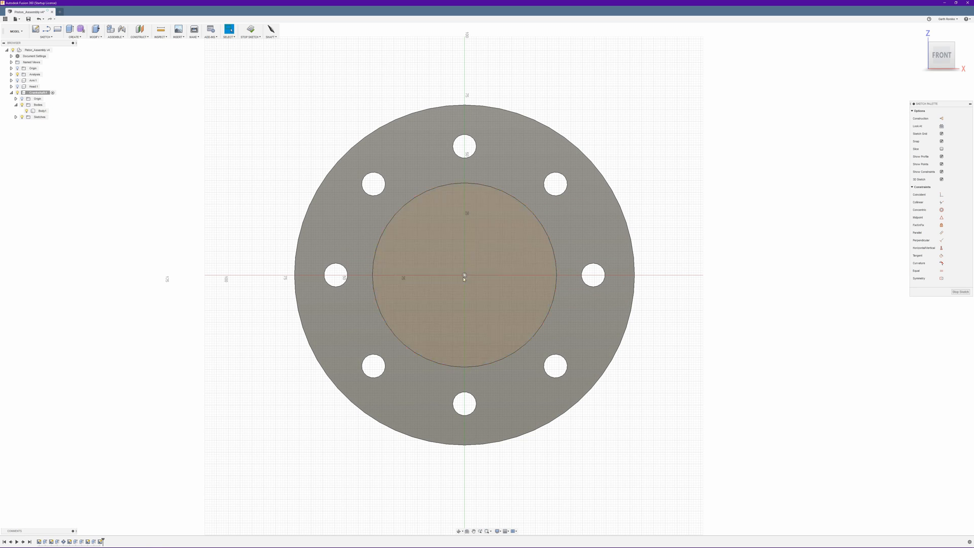
{"action": "key", "text": "l"}
{"action": "left_click", "coordinate": [942, 119]}
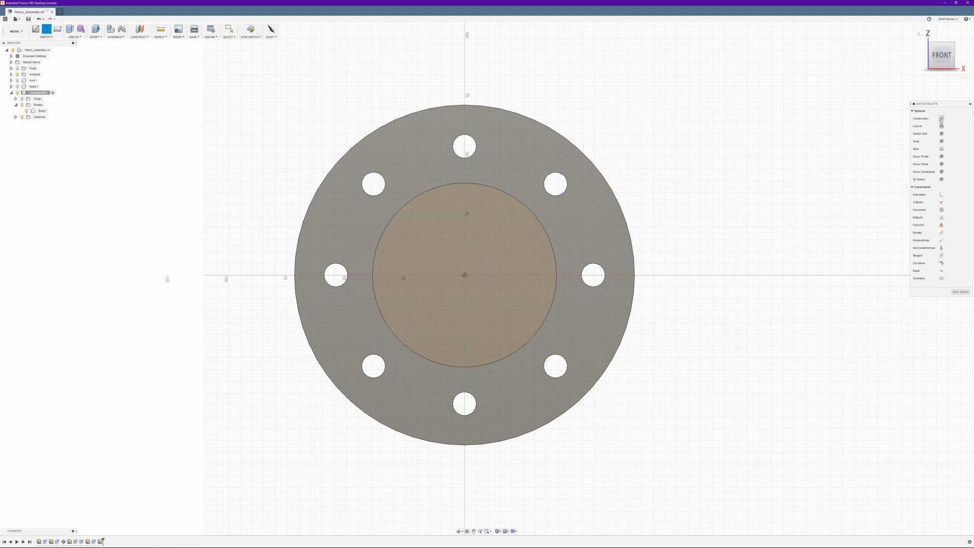
{"action": "left_click", "coordinate": [464, 274]}
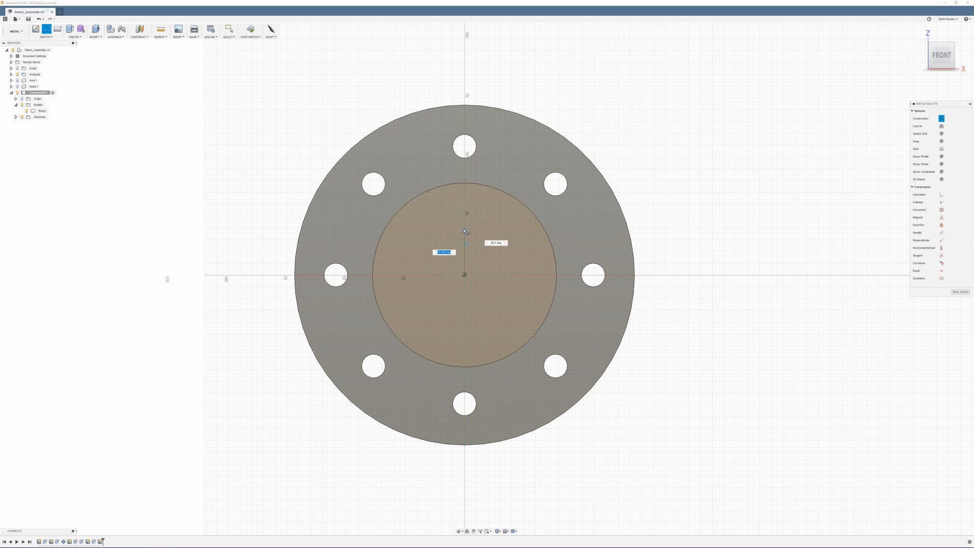
{"action": "left_click", "coordinate": [464, 212]}
{"action": "key", "text": "Escape"}
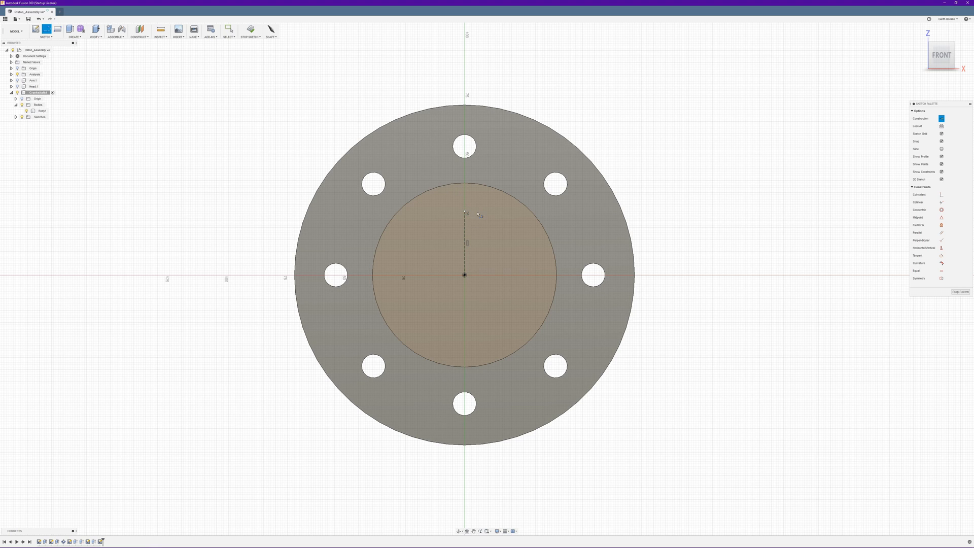
Step: Dimension the vertical construction line's length to 44 mm
{"action": "key", "text": "d"}
{"action": "left_click", "coordinate": [466, 247]}
{"action": "left_click", "coordinate": [483, 245]}
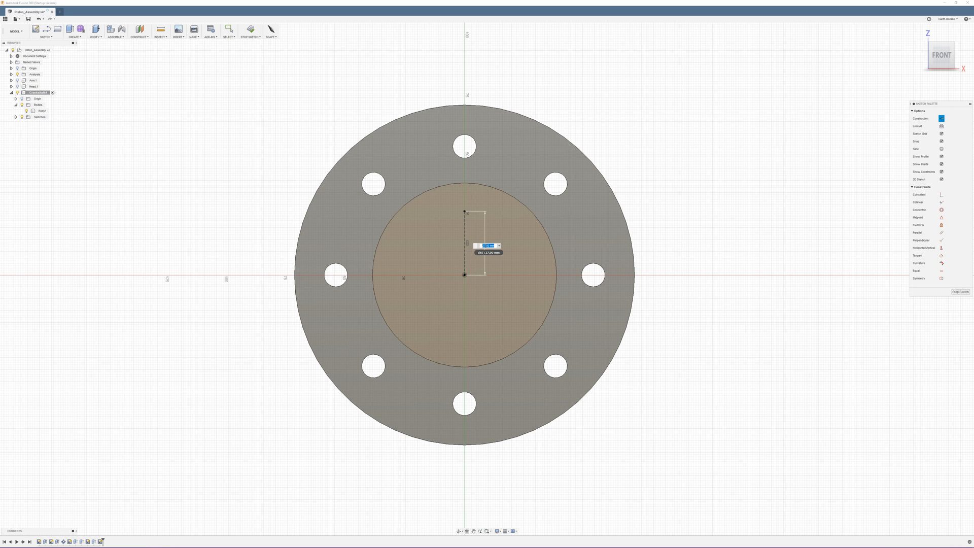
{"action": "type", "text": "44"}
{"action": "key", "text": "Return"}
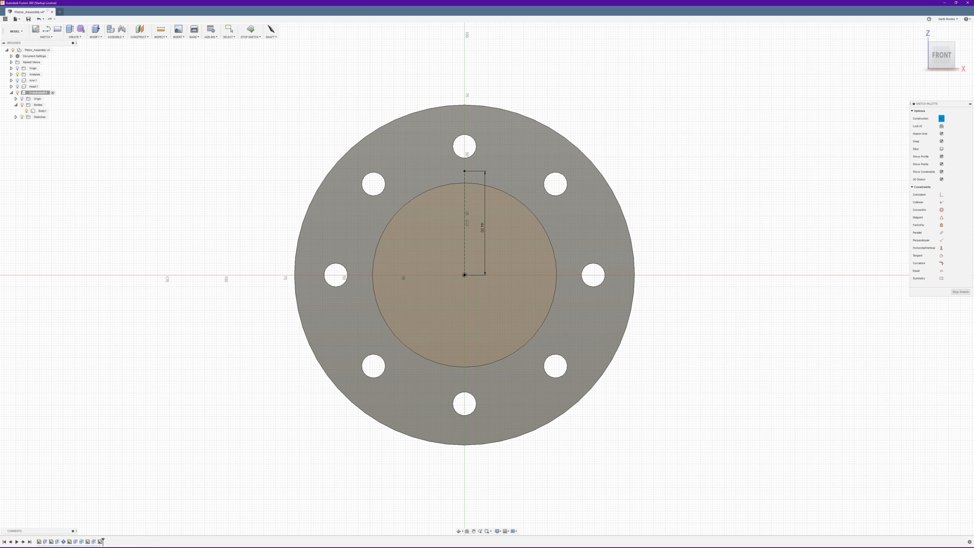
Step: Examine section A-A of the crankshaft drawing, then sketch a circle about 35 mm in diameter centred on the construction line's upper endpoint
{"action": "left_click", "coordinate": [143, 543]}
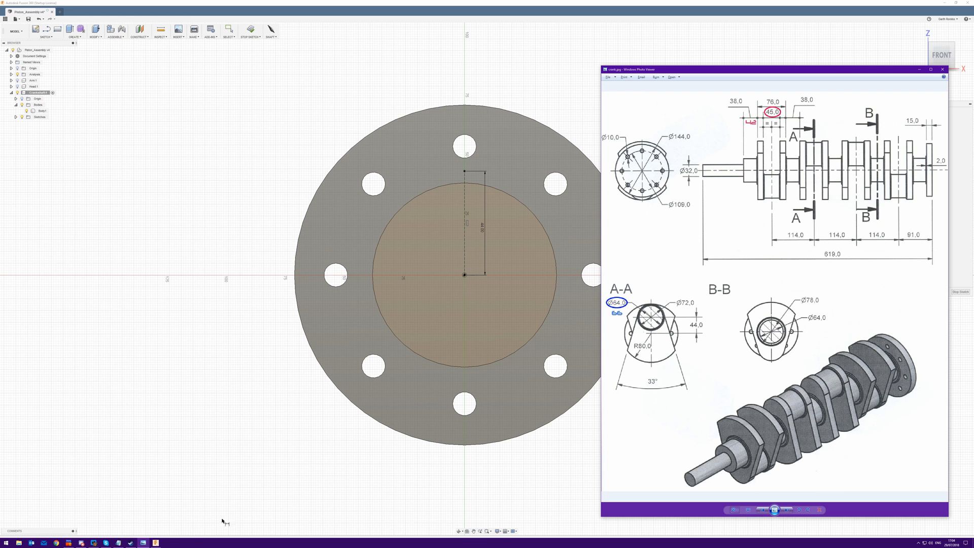
{"action": "scroll", "coordinate": [672, 310], "scroll_direction": "up", "scroll_amount": 3}
{"action": "scroll", "coordinate": [650, 310], "scroll_direction": "up", "scroll_amount": 5}
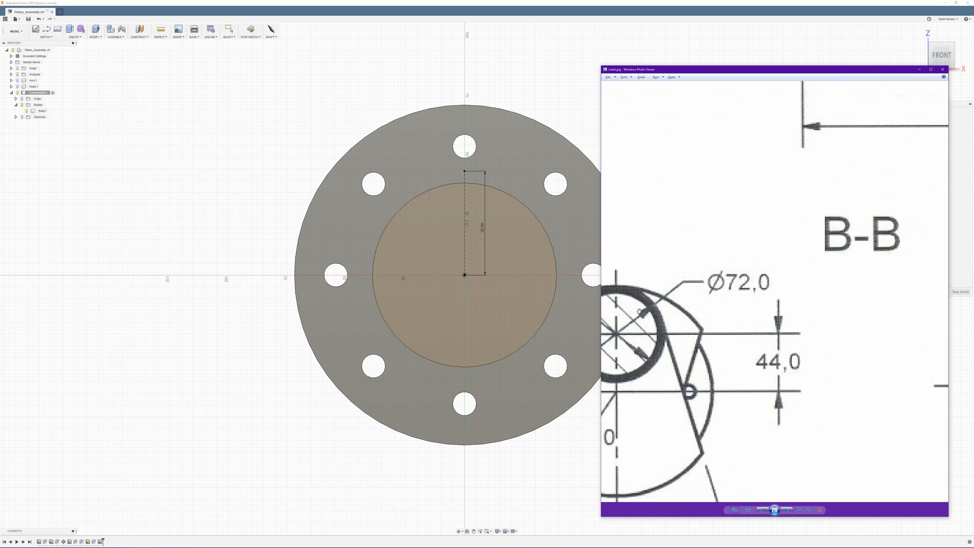
{"action": "scroll", "coordinate": [639, 311], "scroll_direction": "down", "scroll_amount": 2}
{"action": "scroll", "coordinate": [641, 311], "scroll_direction": "down", "scroll_amount": 3}
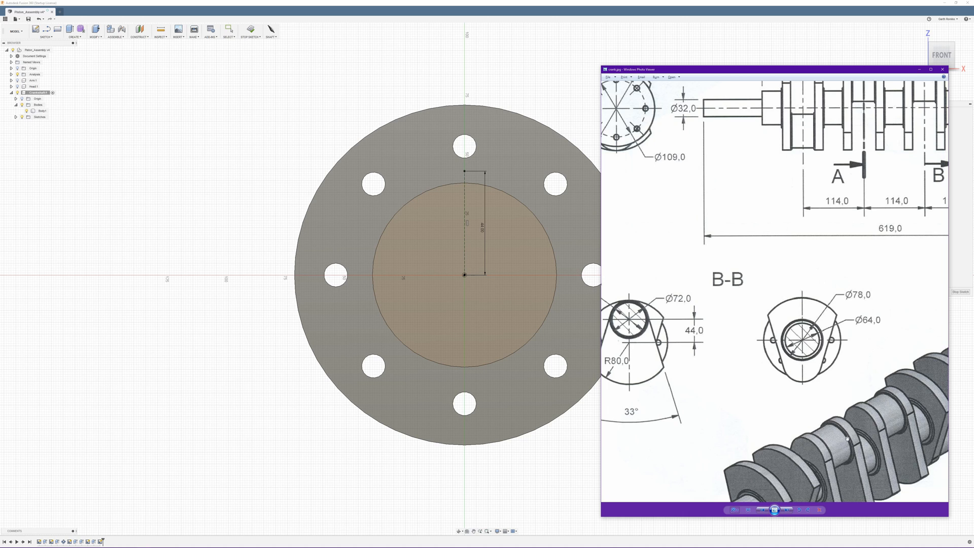
{"action": "scroll", "coordinate": [831, 431], "scroll_direction": "down", "scroll_amount": 3}
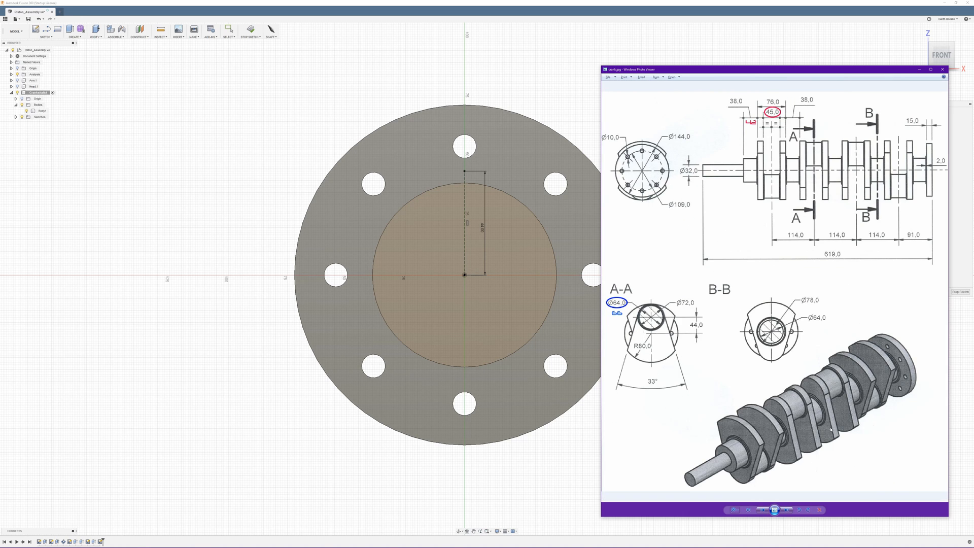
{"action": "left_click", "coordinate": [461, 2]}
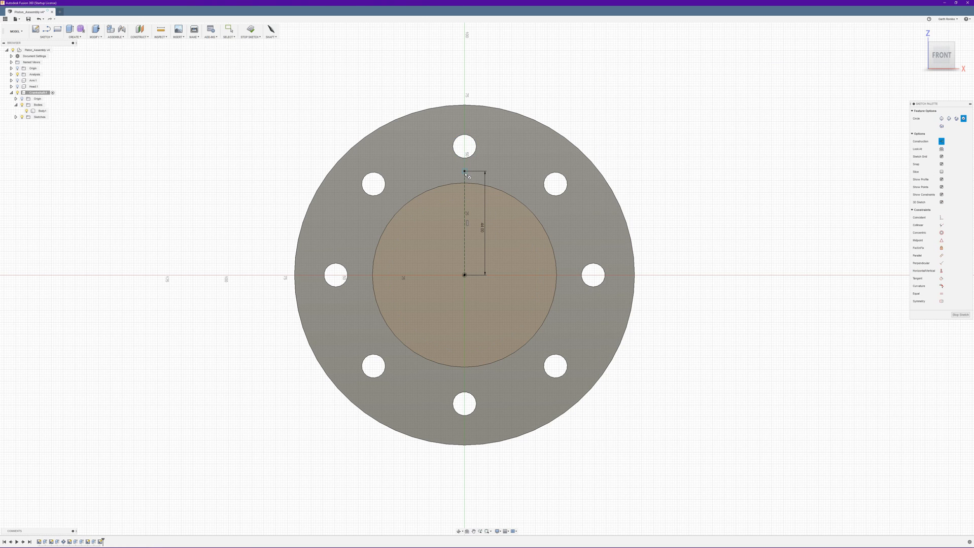
{"action": "scroll", "coordinate": [465, 172], "scroll_direction": "up", "scroll_amount": 3}
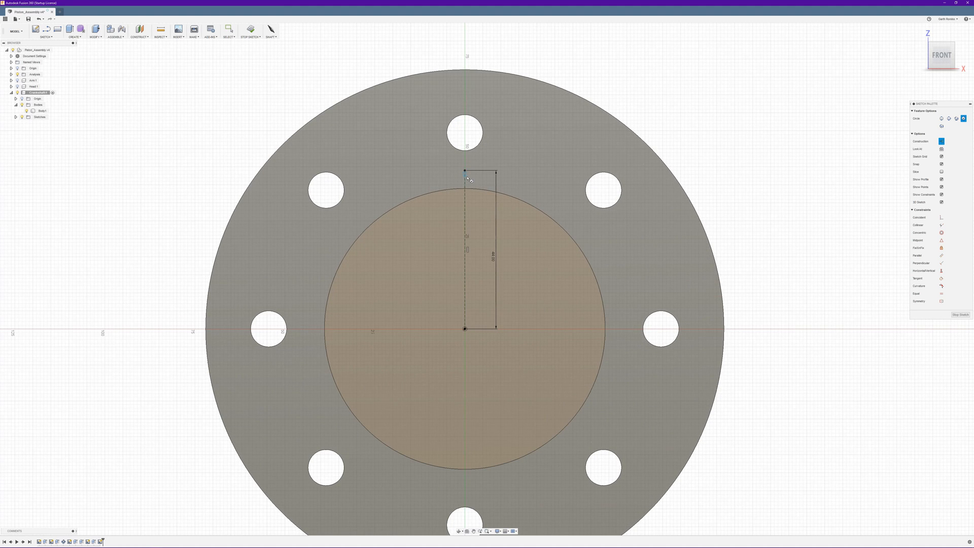
{"action": "left_click", "coordinate": [465, 171]}
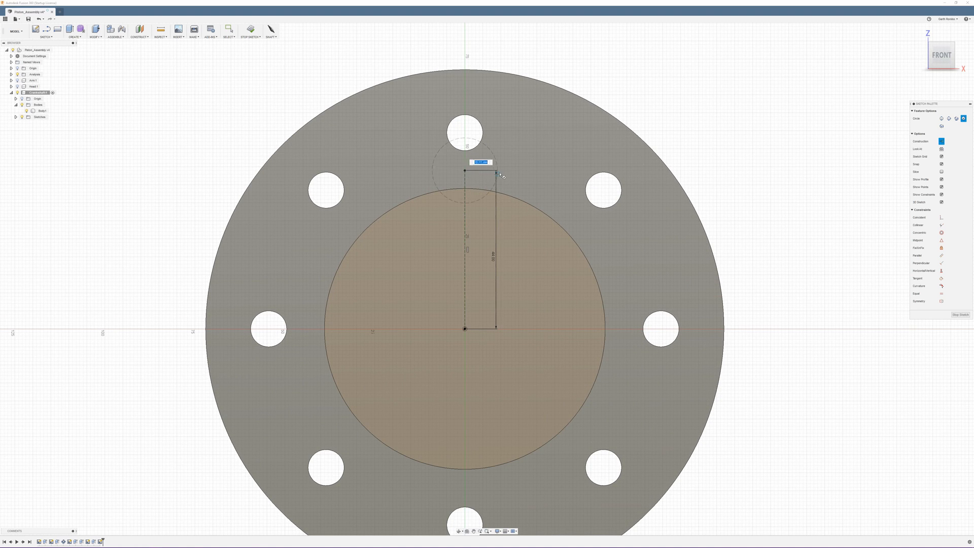
{"action": "left_click", "coordinate": [530, 172]}
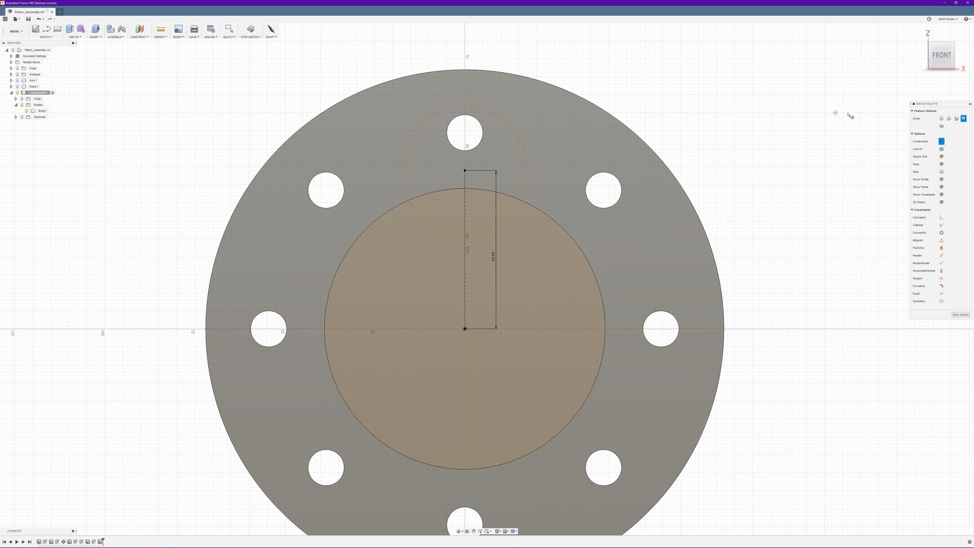
{"action": "key", "text": "Escape"}
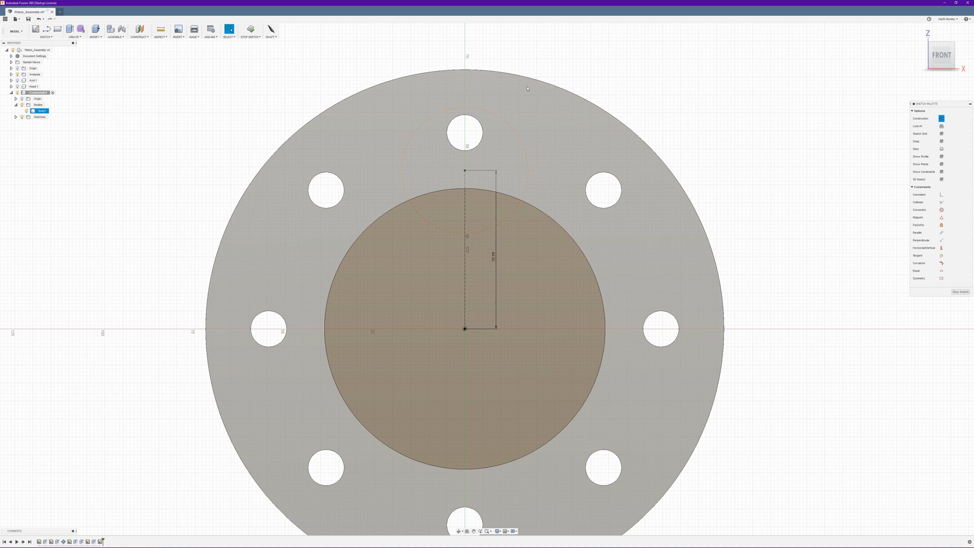
Step: Convert the circle at the construction line's upper endpoint from construction to regular geometry
{"action": "left_click", "coordinate": [525, 153]}
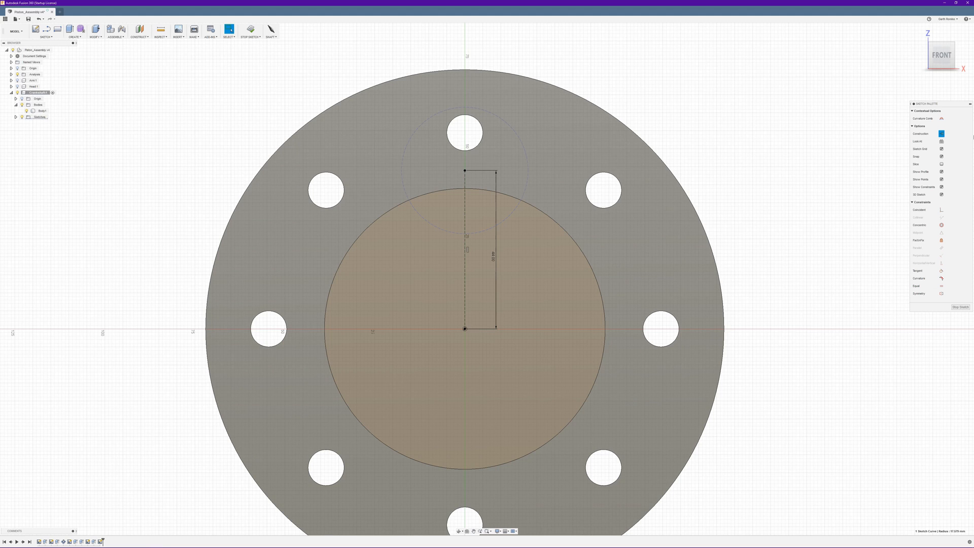
{"action": "left_click", "coordinate": [527, 125]}
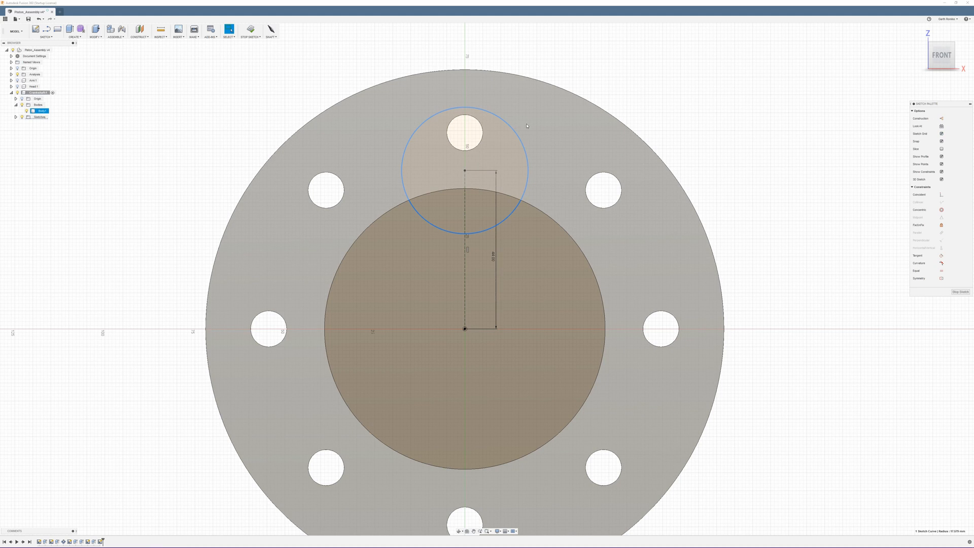
{"action": "left_click", "coordinate": [527, 159]}
{"action": "left_click", "coordinate": [531, 159]}
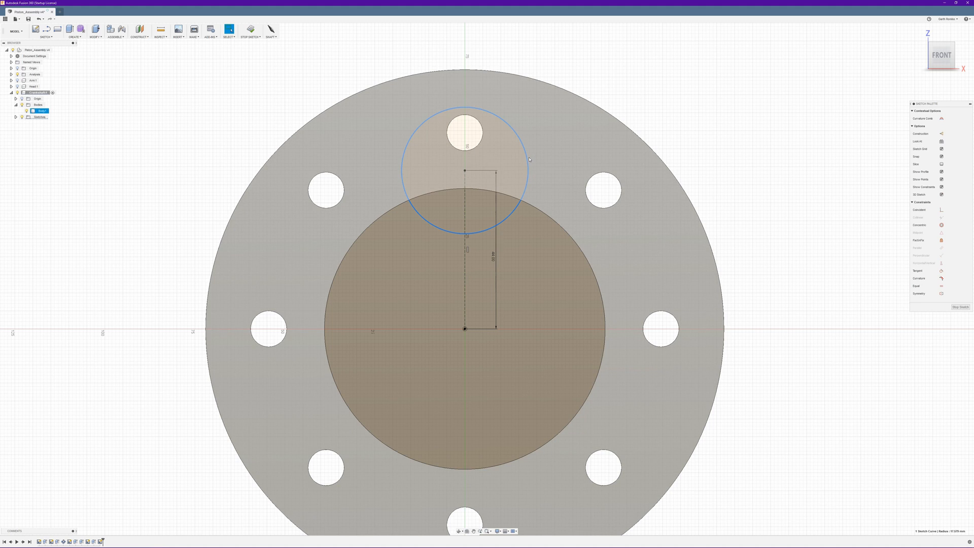
{"action": "left_click", "coordinate": [526, 160]}
{"action": "left_click", "coordinate": [533, 159]}
Step: Dimension the upper circle's diameter to 72 mm
{"action": "key", "text": "d"}
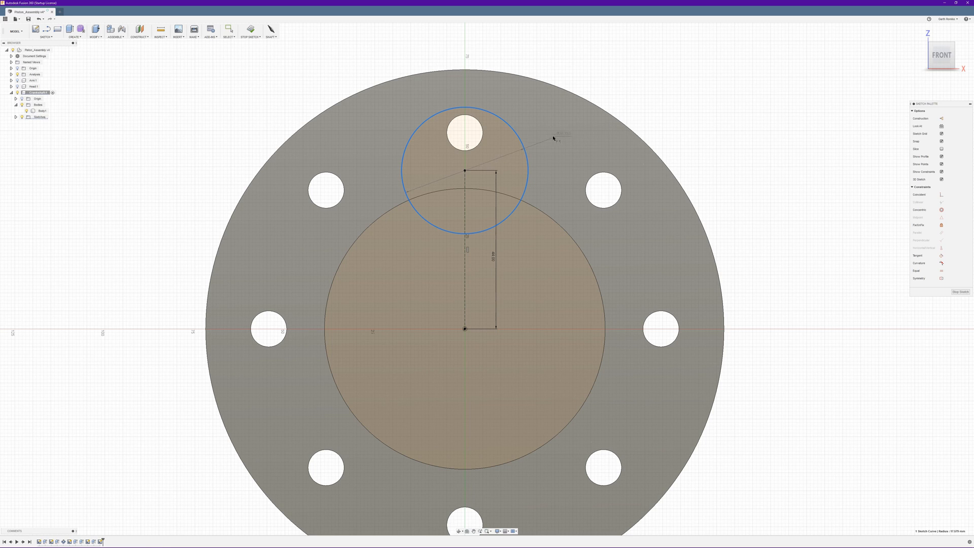
{"action": "left_click", "coordinate": [584, 76]}
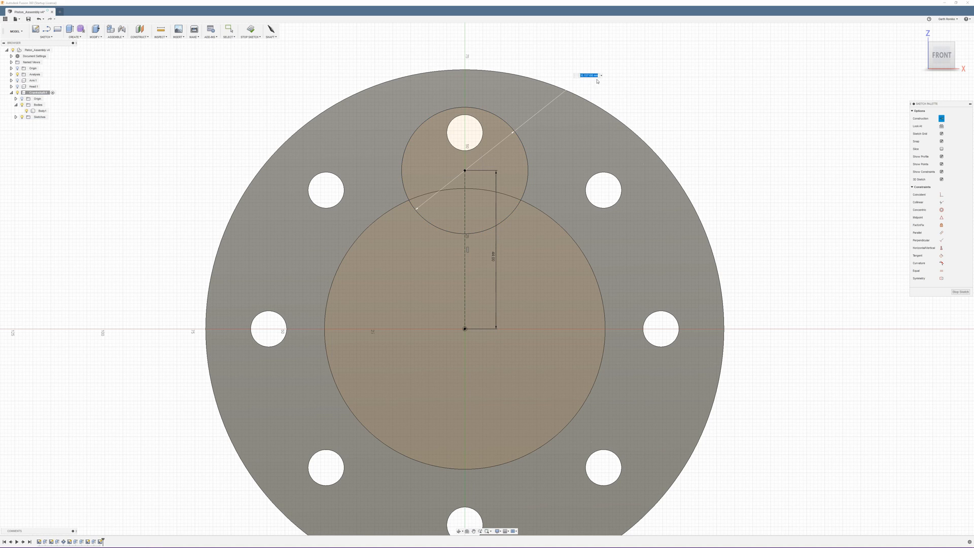
{"action": "type", "text": "72"}
{"action": "key", "text": "Return"}
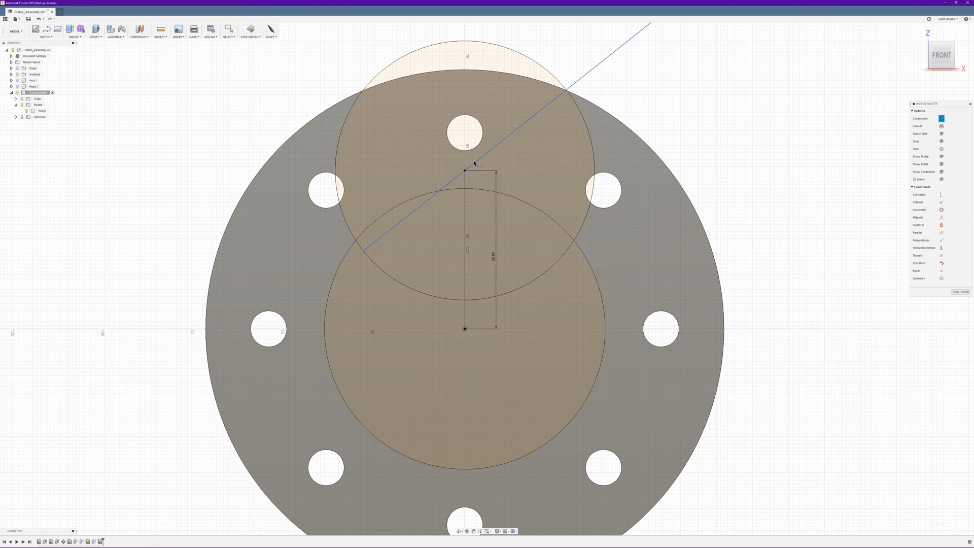
Step: Check the crankshaft drawing, then sketch a construction circle centred on the journal's axis, reaching the centre of a flange bolt hole
{"action": "scroll", "coordinate": [474, 163], "scroll_direction": "down", "scroll_amount": 2}
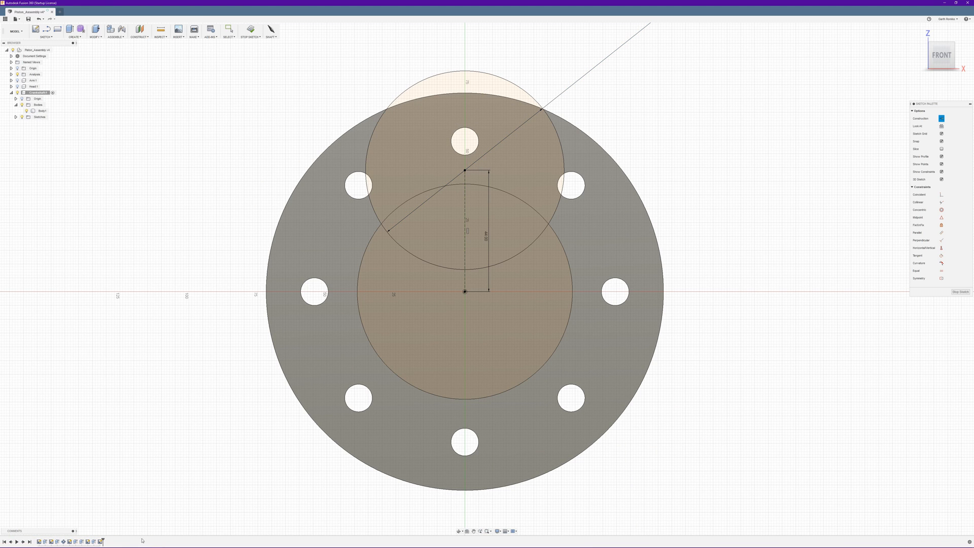
{"action": "left_click", "coordinate": [141, 542]}
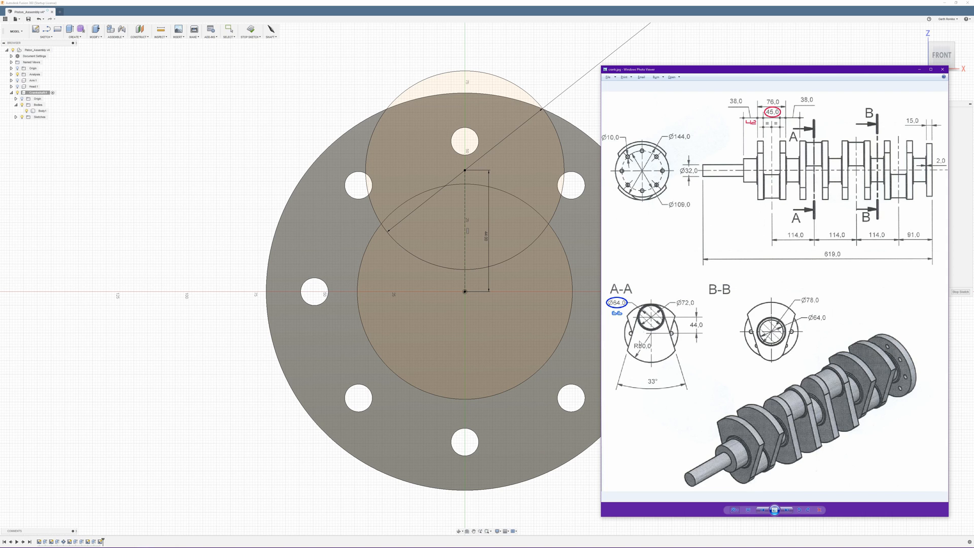
{"action": "left_click", "coordinate": [513, 2]}
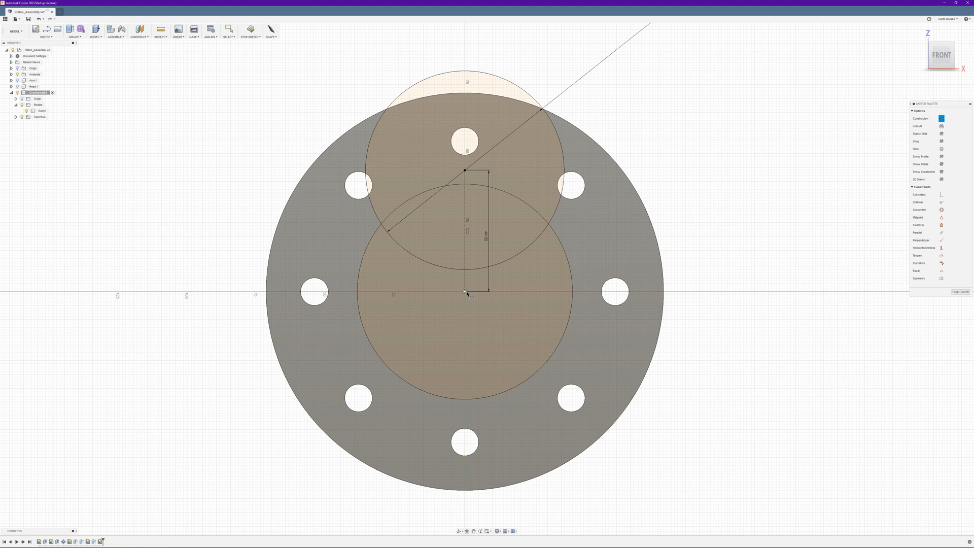
{"action": "key", "text": "c"}
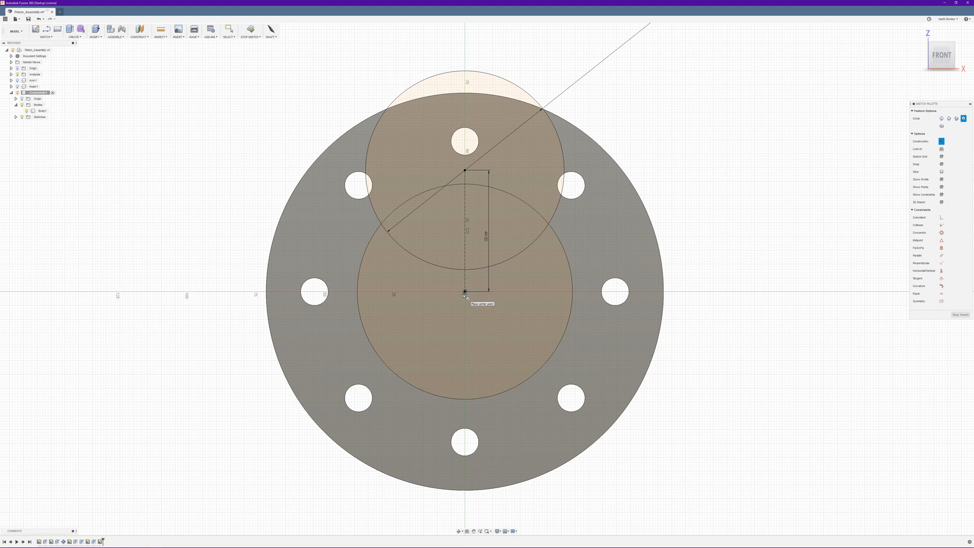
{"action": "left_click", "coordinate": [466, 292]}
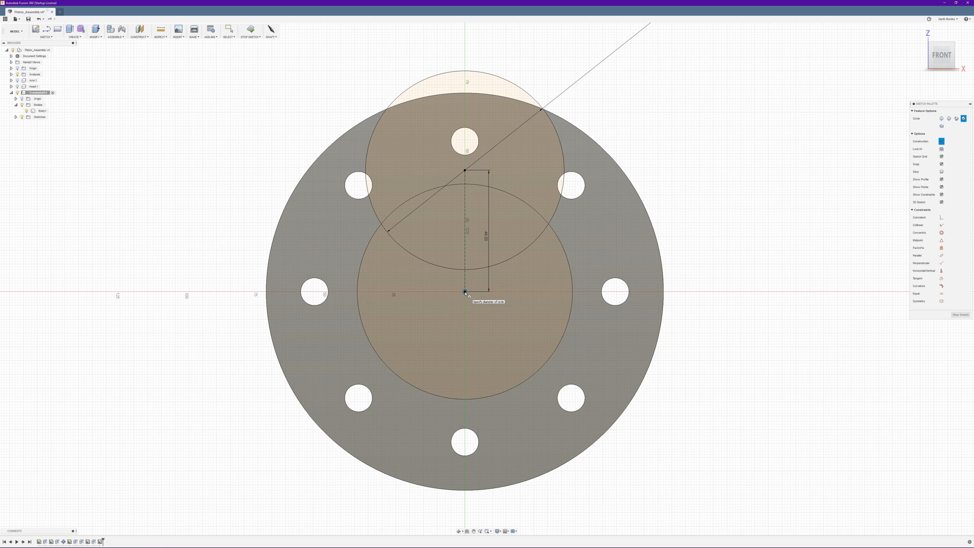
{"action": "left_click", "coordinate": [314, 293]}
{"action": "key", "text": "Escape"}
{"action": "left_click", "coordinate": [354, 280]}
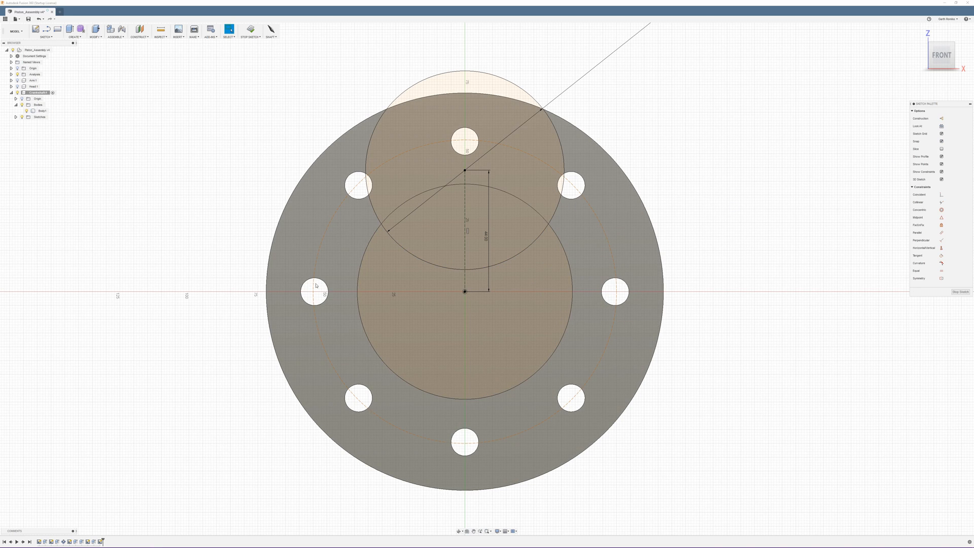
Step: Convert the construction circle through the flange bolt holes to regular geometry and dimension its diameter to 160 mm
{"action": "left_click", "coordinate": [315, 290]}
{"action": "left_click", "coordinate": [941, 135]}
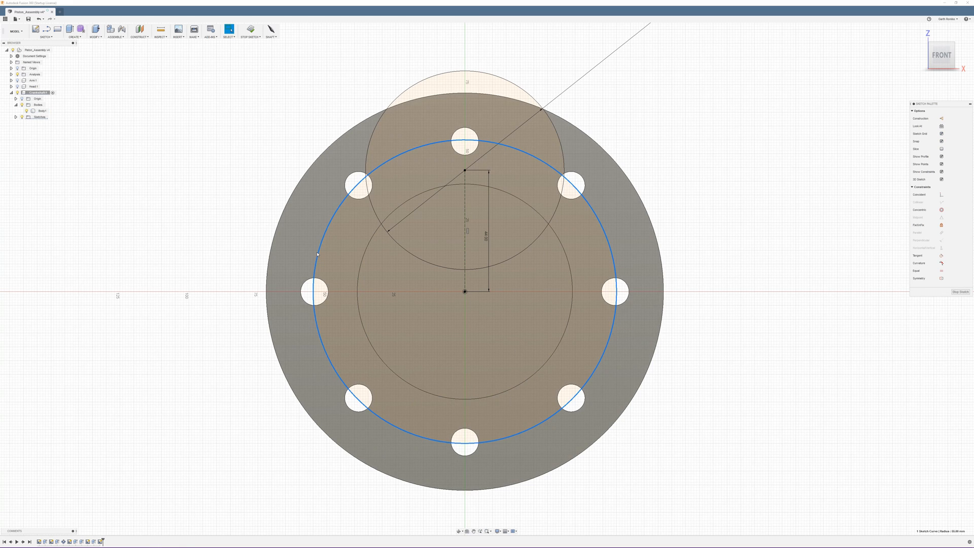
{"action": "left_click", "coordinate": [312, 289]}
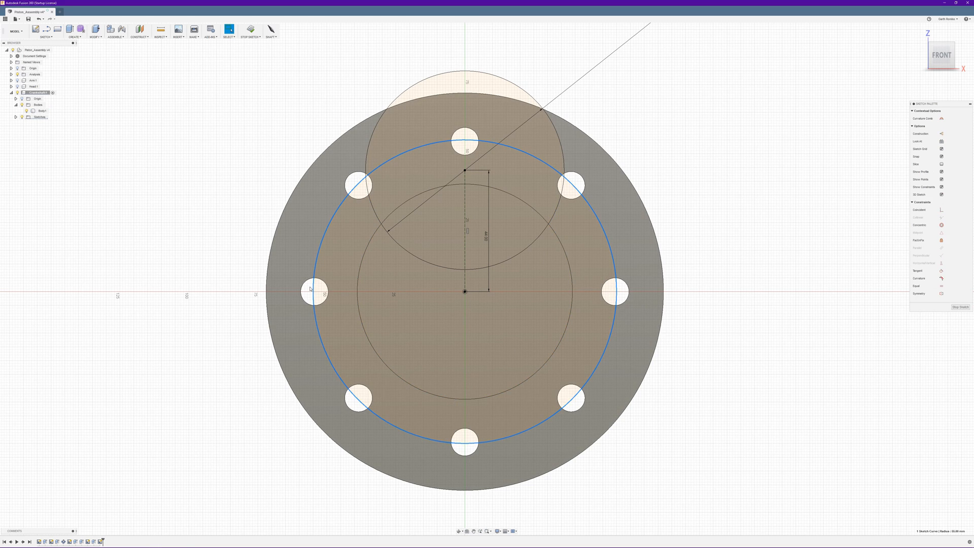
{"action": "key", "text": "Escape"}
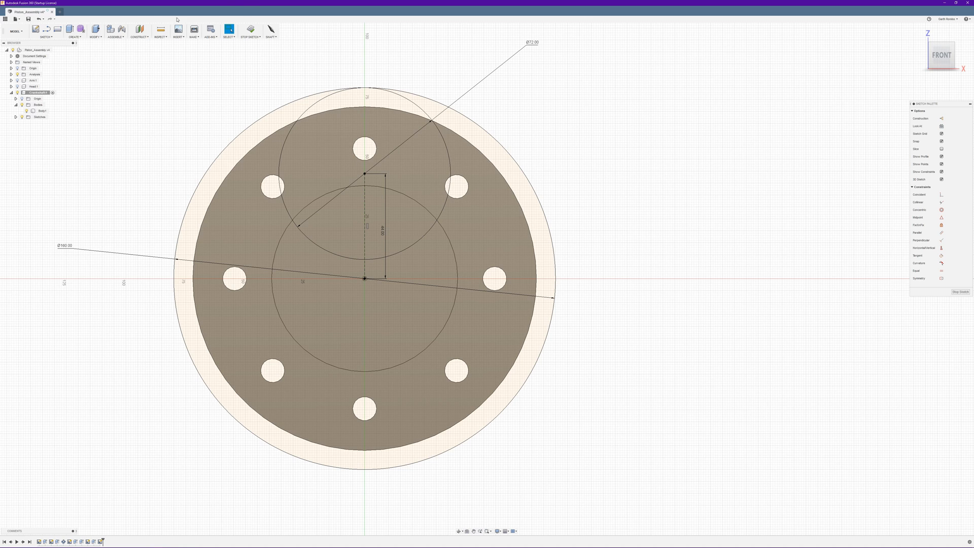
{"action": "left_click", "coordinate": [420, 148]}
Step: Check the crankshaft drawing, then sketch a vertical construction line about 500 mm long upward from the journal's centre
{"action": "left_click", "coordinate": [146, 544]}
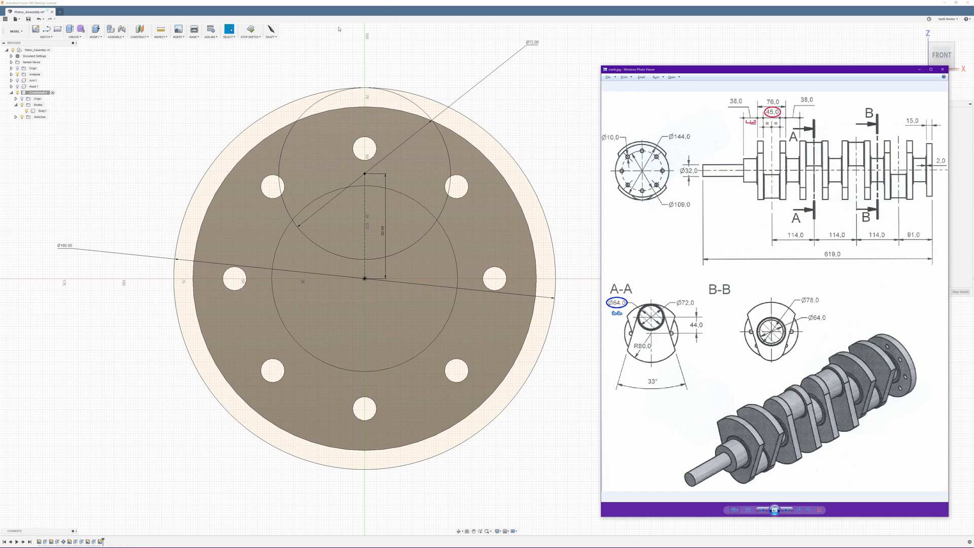
{"action": "left_click", "coordinate": [380, 2]}
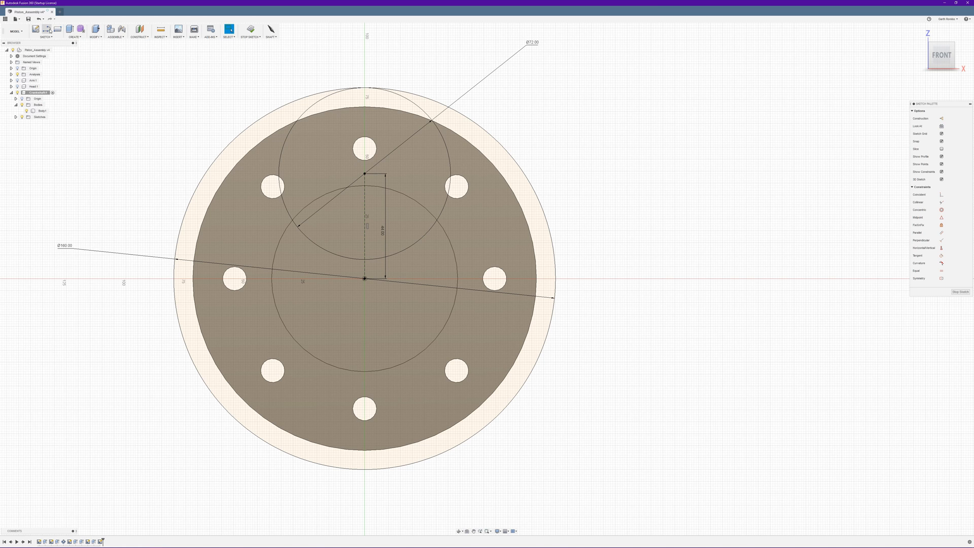
{"action": "middle_click_drag", "start_coordinate": [236, 68], "coordinate": [254, 197]}
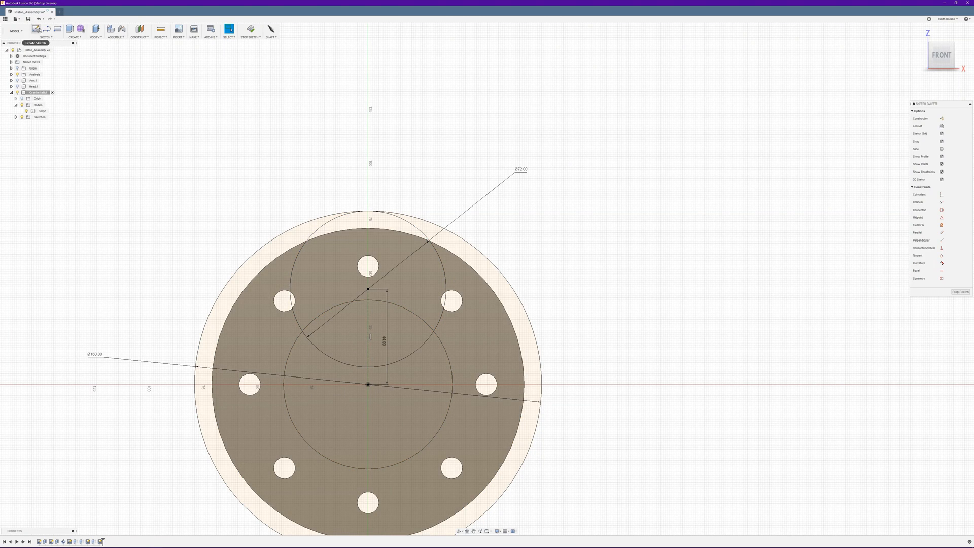
{"action": "left_click", "coordinate": [46, 29]}
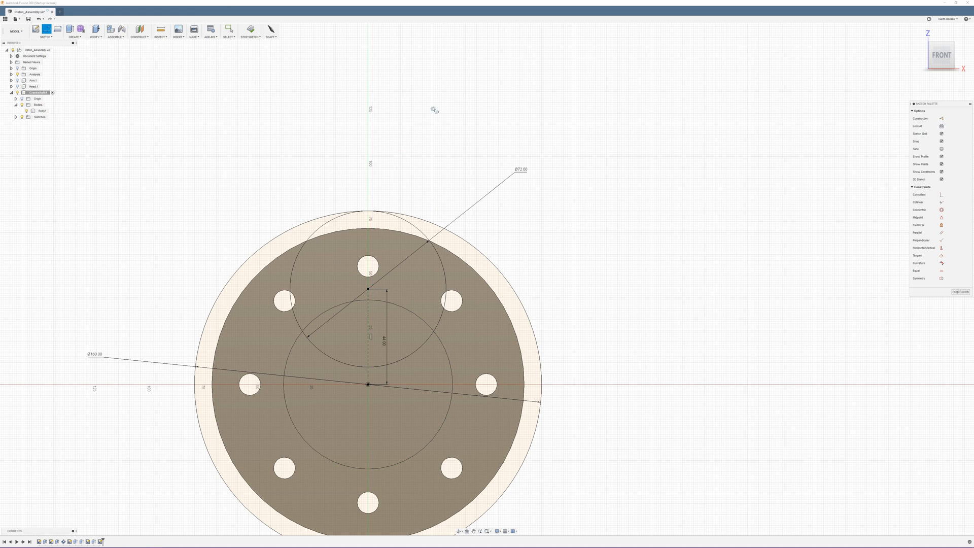
{"action": "scroll", "coordinate": [434, 121], "scroll_direction": "down", "scroll_amount": 6}
{"action": "middle_click_drag", "start_coordinate": [421, 106], "coordinate": [427, 266]}
{"action": "scroll", "coordinate": [426, 266], "scroll_direction": "down", "scroll_amount": 1}
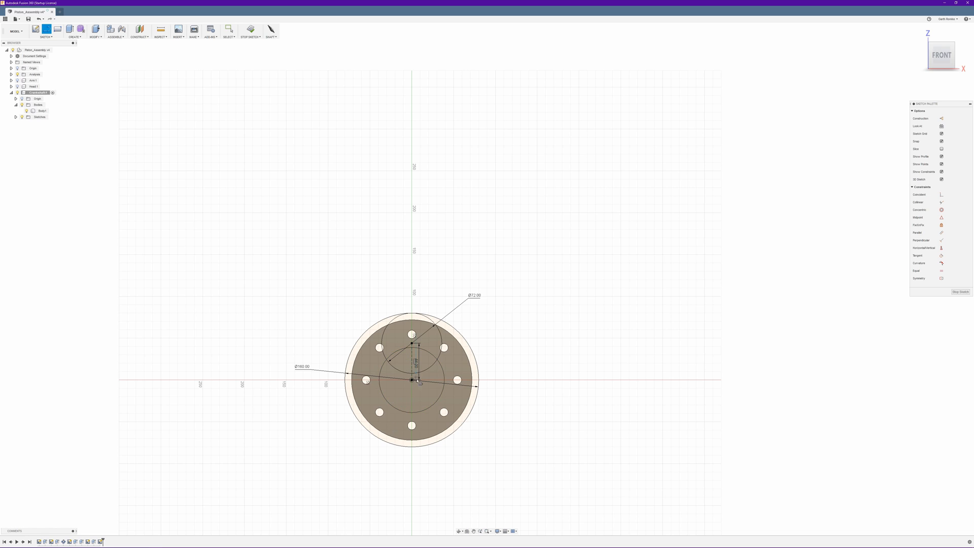
{"action": "left_click", "coordinate": [942, 118]}
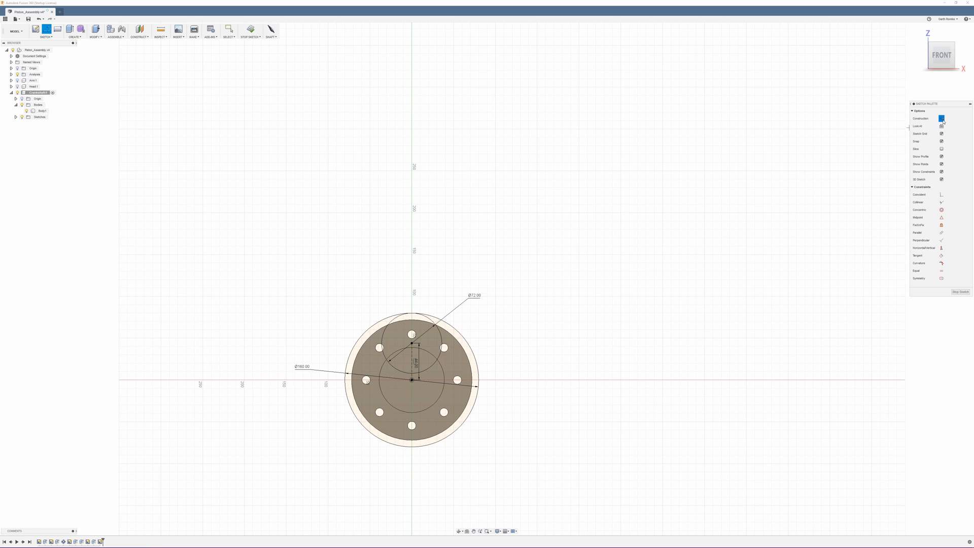
{"action": "left_click", "coordinate": [412, 381]}
{"action": "middle_click_drag", "start_coordinate": [411, 28], "coordinate": [412, 105]}
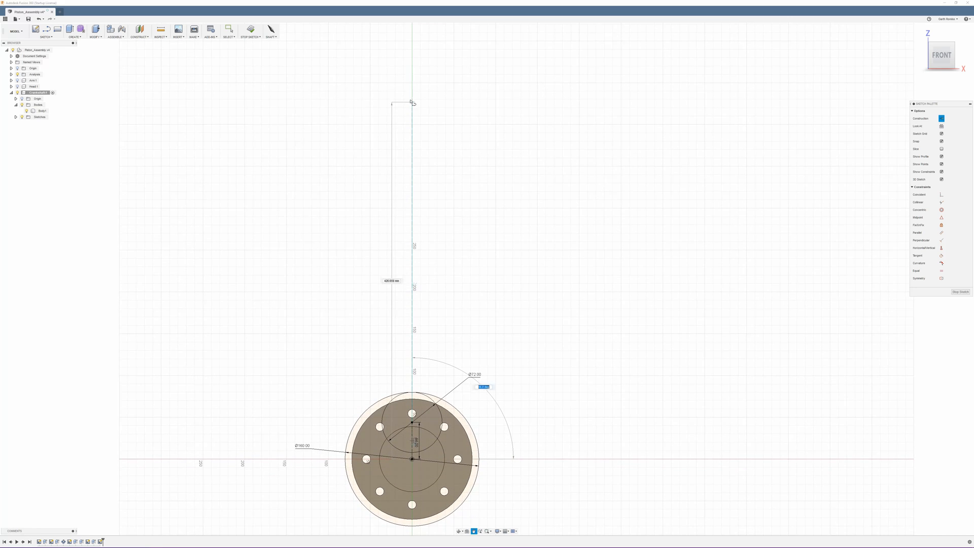
{"action": "left_click", "coordinate": [412, 41]}
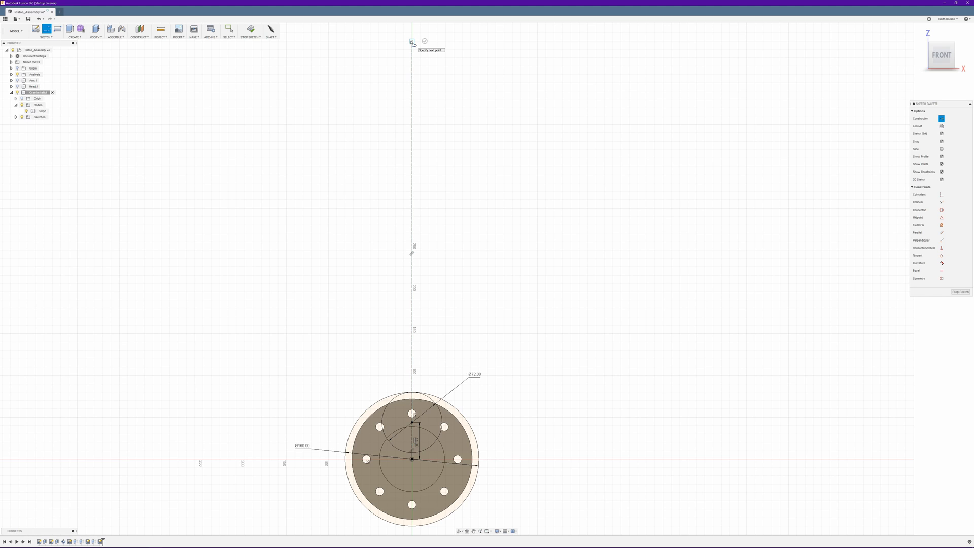
{"action": "key", "text": "Escape"}
Step: Sketch a regular line about 310 mm long from the vertical construction line, sloping down-left past the 160 mm circle
{"action": "left_click", "coordinate": [942, 118]}
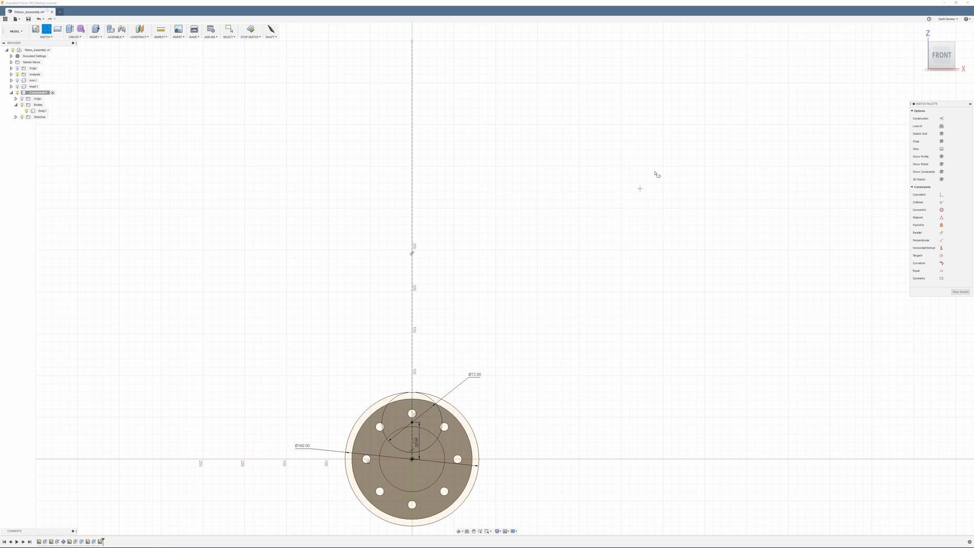
{"action": "mouse_move", "coordinate": [505, 315]}
{"action": "middle_mouse_down"}
{"action": "mouse_move", "coordinate": [504, 191]}
{"action": "mouse_move", "coordinate": [499, 209]}
{"action": "mouse_move", "coordinate": [492, 170]}
{"action": "middle_mouse_up"}
{"action": "key", "text": "l"}
{"action": "scroll", "coordinate": [432, 75], "scroll_direction": "up", "scroll_amount": 3}
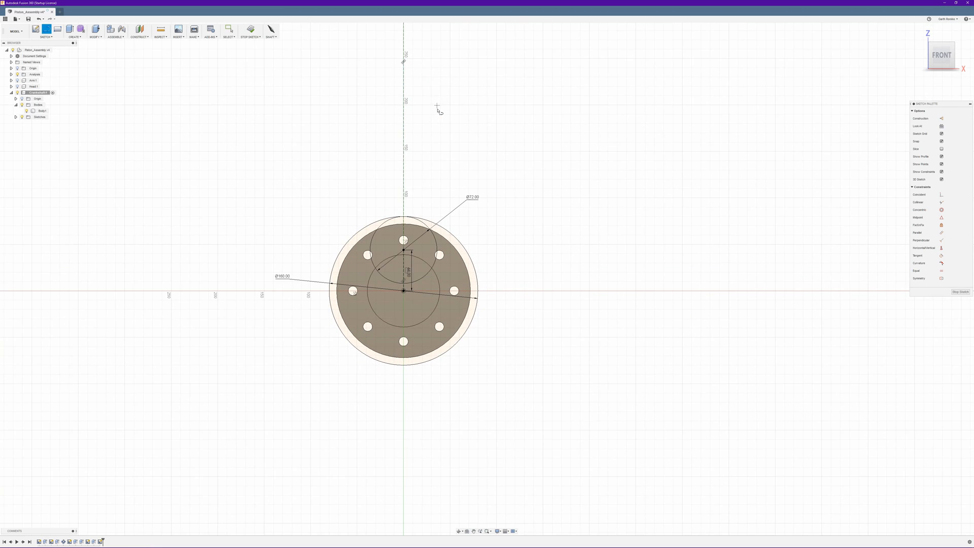
{"action": "middle_click_drag", "start_coordinate": [433, 107], "coordinate": [493, 138]}
{"action": "middle_click_drag", "start_coordinate": [418, 92], "coordinate": [386, 60]}
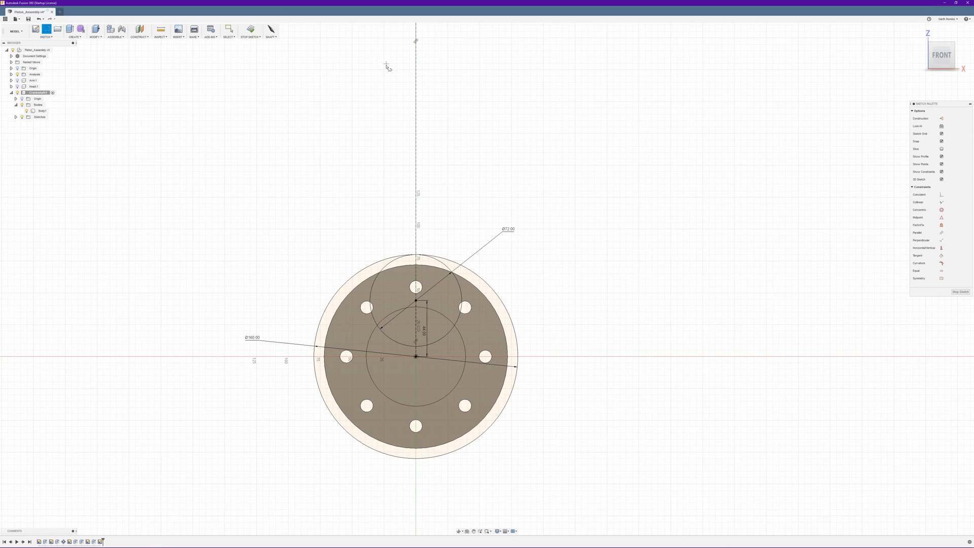
{"action": "left_click", "coordinate": [415, 90]}
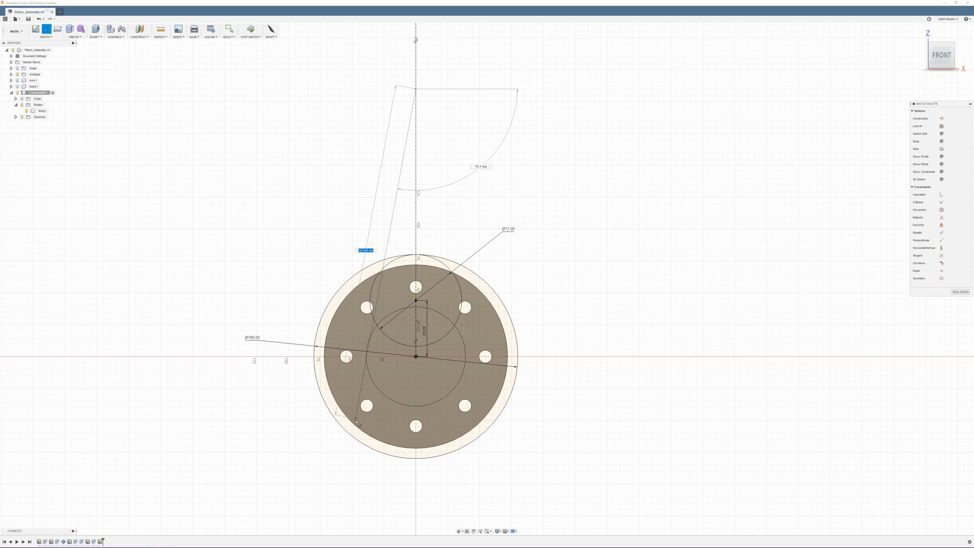
{"action": "left_click", "coordinate": [329, 473]}
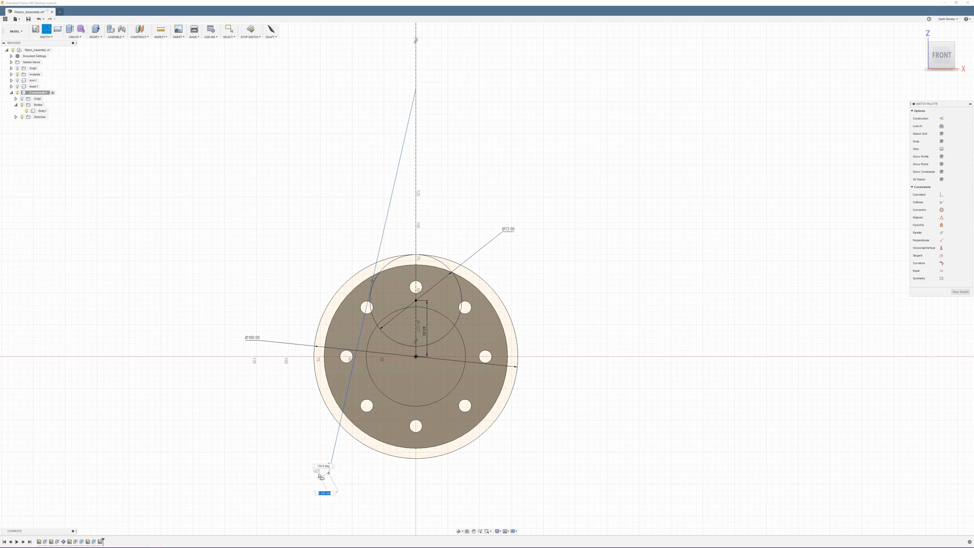
{"action": "left_click", "coordinate": [315, 471]}
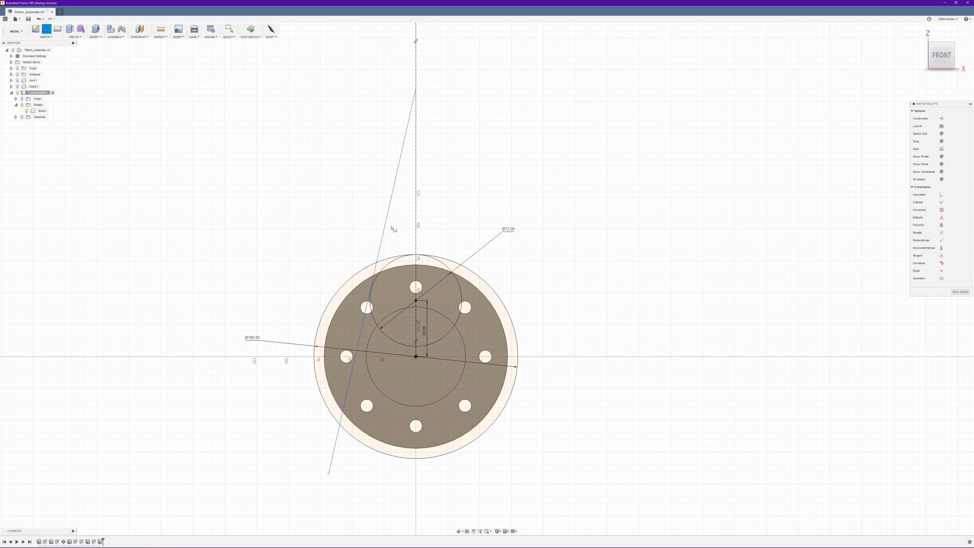
Step: Sketch a second line about 310 mm long from the first sloped line's upper endpoint, sloping down-right past the 160 mm circle
{"action": "right_click", "coordinate": [417, 93]}
{"action": "scroll", "coordinate": [422, 99], "scroll_direction": "up", "scroll_amount": 10}
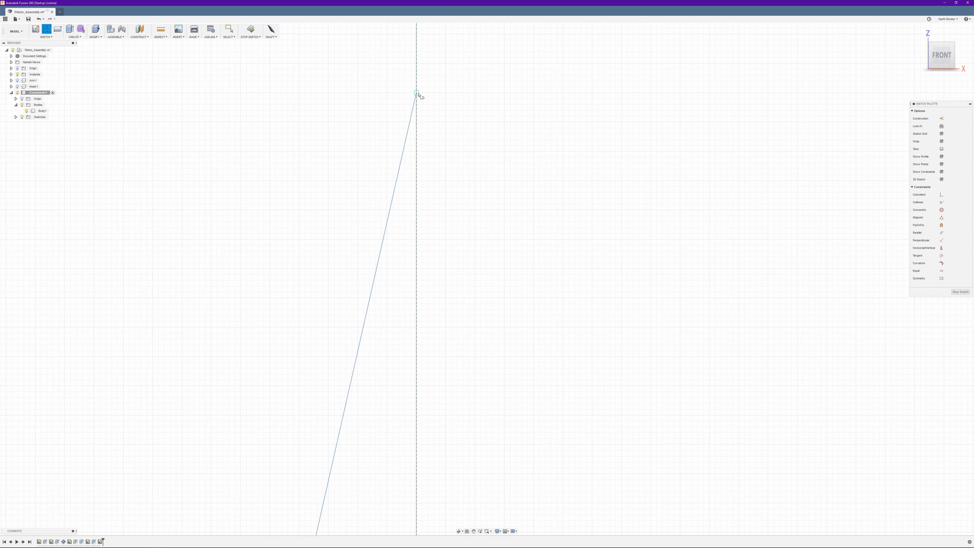
{"action": "left_click", "coordinate": [417, 92]}
{"action": "scroll", "coordinate": [516, 243], "scroll_direction": "down", "scroll_amount": 5}
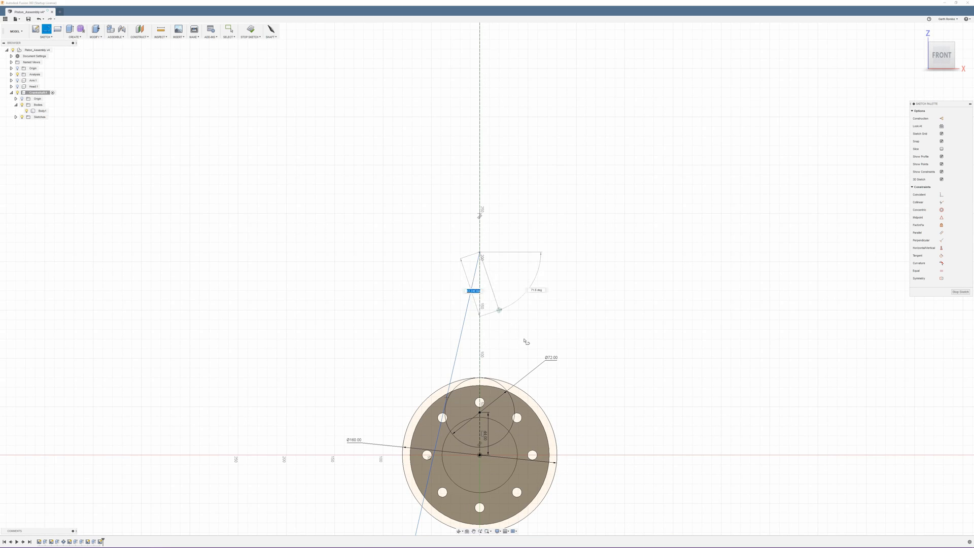
{"action": "scroll", "coordinate": [561, 155], "scroll_direction": "up", "scroll_amount": 4}
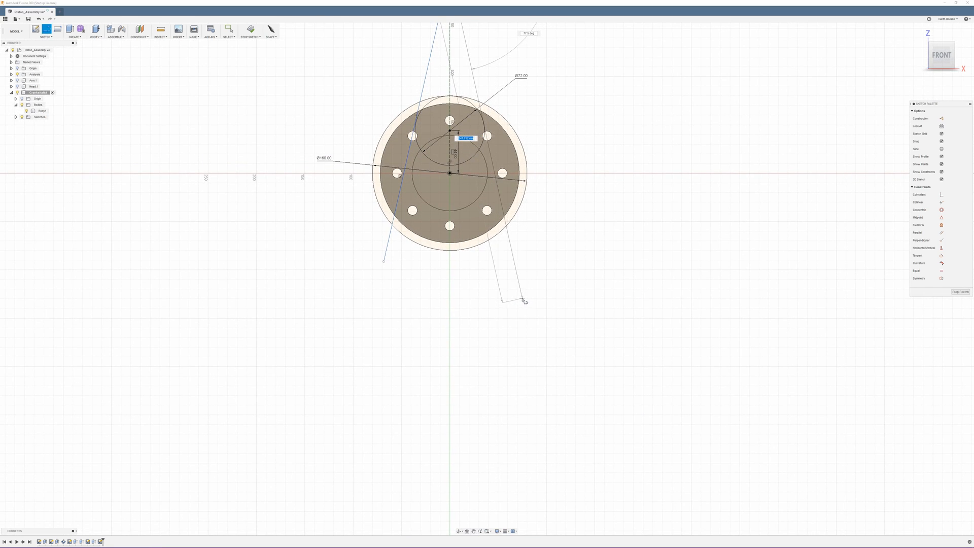
{"action": "left_click", "coordinate": [517, 265]}
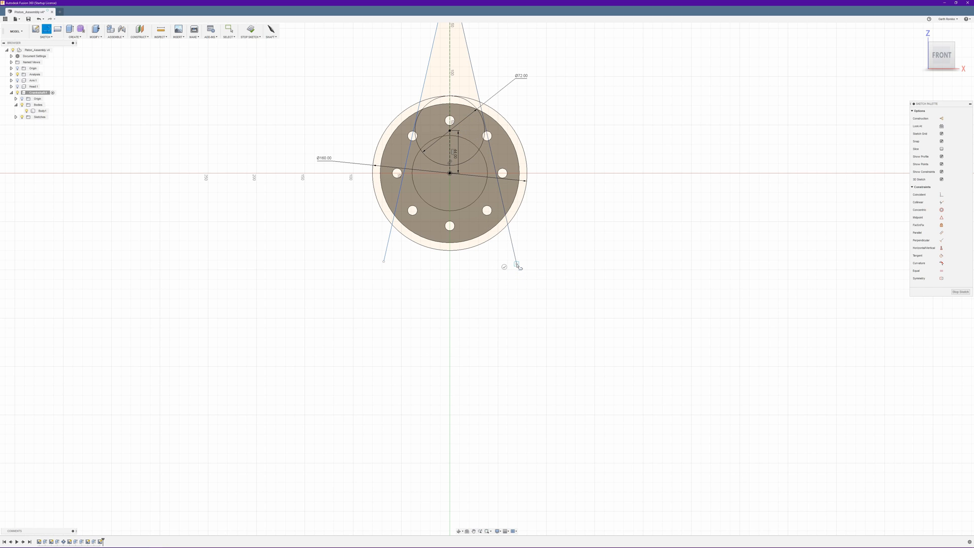
{"action": "key", "text": "Escape"}
{"action": "middle_click_drag", "start_coordinate": [553, 94], "coordinate": [542, 194]}
{"action": "scroll", "coordinate": [542, 193], "scroll_direction": "up", "scroll_amount": 2}
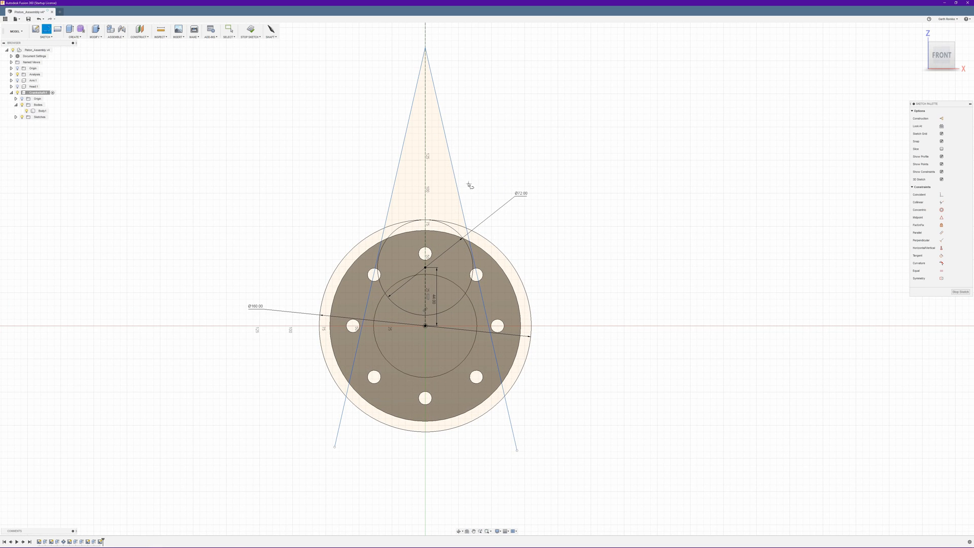
Step: Dimension the angle between the two sloped lines to 33°
{"action": "left_click", "coordinate": [44, 31]}
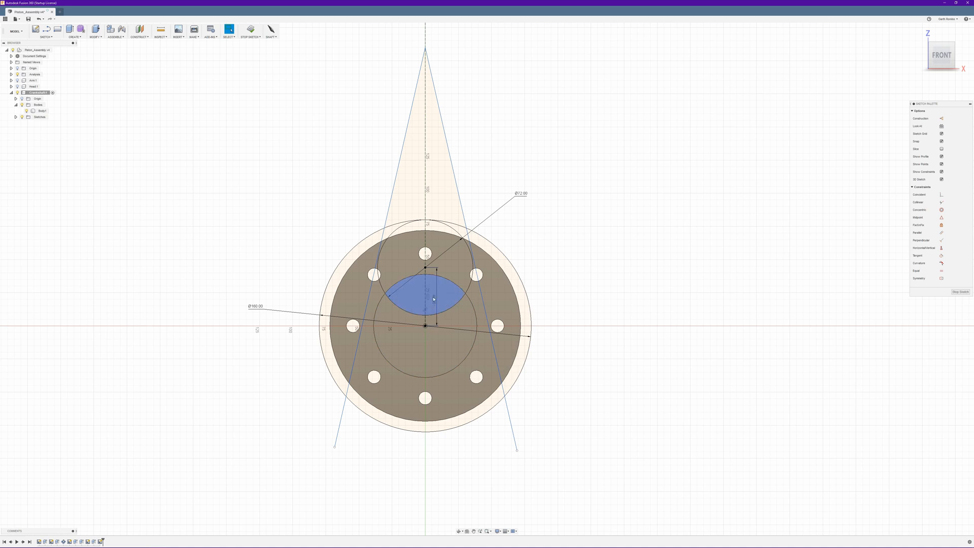
{"action": "left_click", "coordinate": [513, 437]}
{"action": "left_click", "coordinate": [337, 435]}
{"action": "left_click", "coordinate": [396, 446]}
{"action": "type", "text": "30"}
{"action": "key", "text": "Return"}
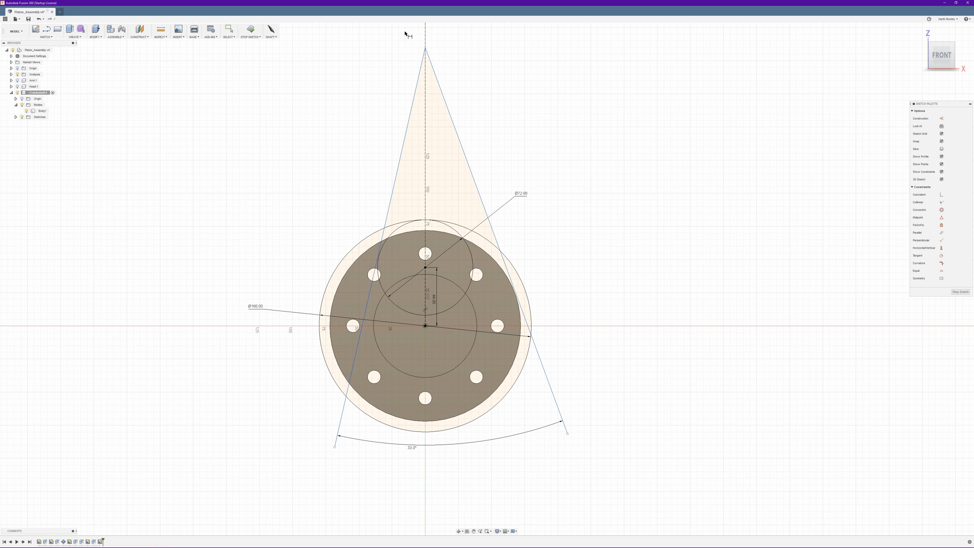
{"action": "key", "text": "Escape"}
Step: Apply tangent constraints between each of the two sloped lines and the 72 mm circle
{"action": "left_click", "coordinate": [425, 48]}
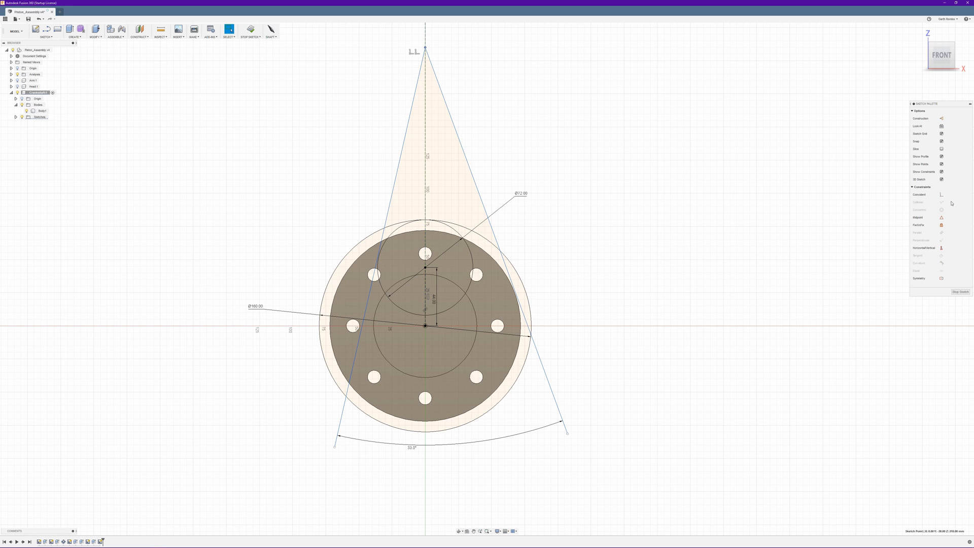
{"action": "left_click", "coordinate": [829, 252]}
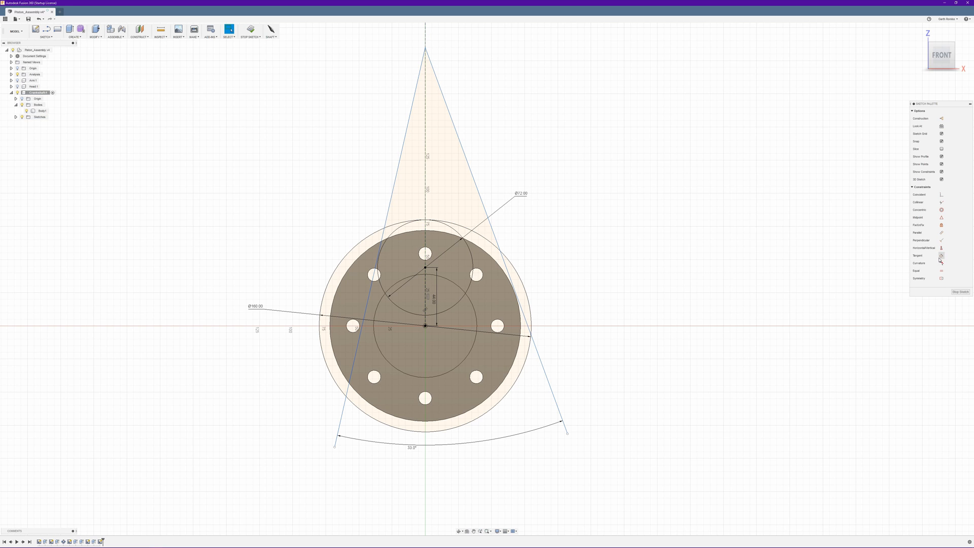
{"action": "left_click", "coordinate": [942, 256]}
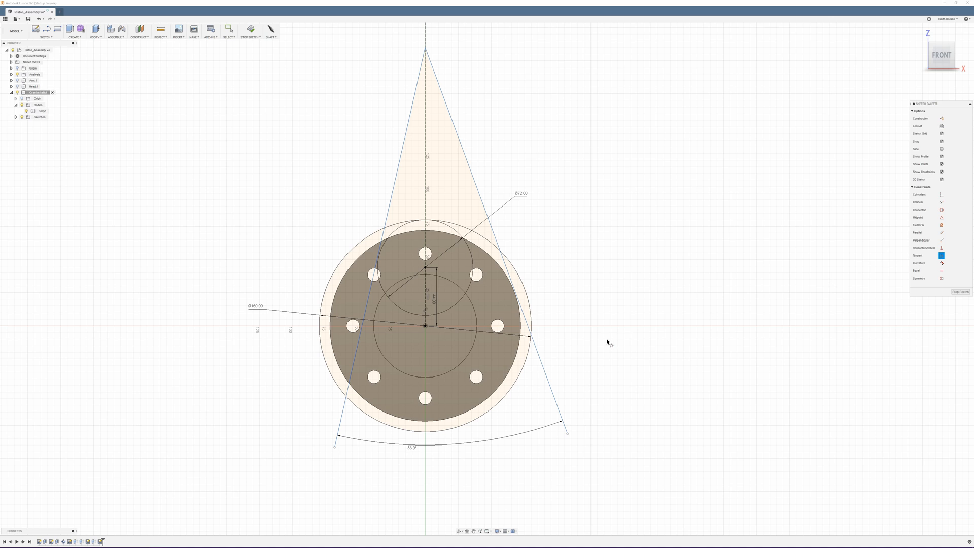
{"action": "left_click", "coordinate": [497, 244]}
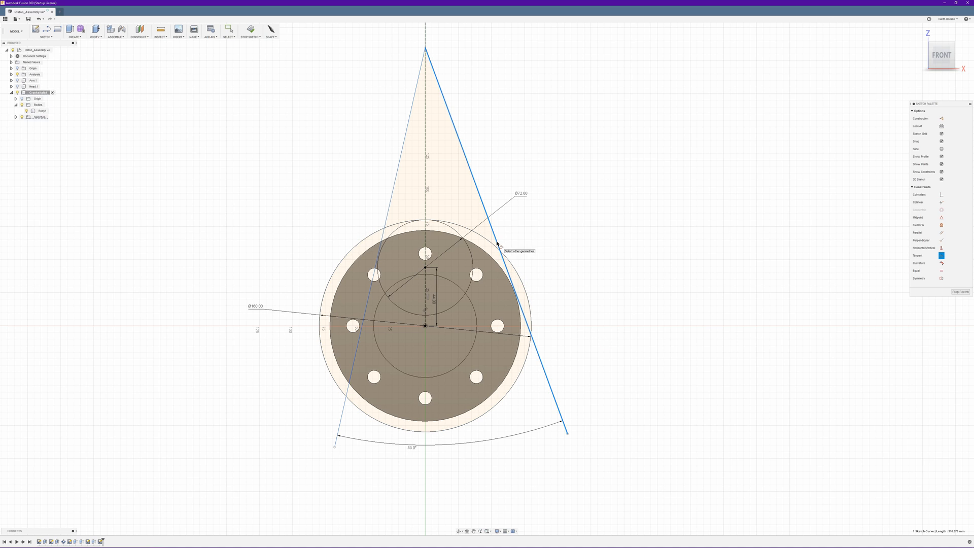
{"action": "left_click", "coordinate": [473, 267]}
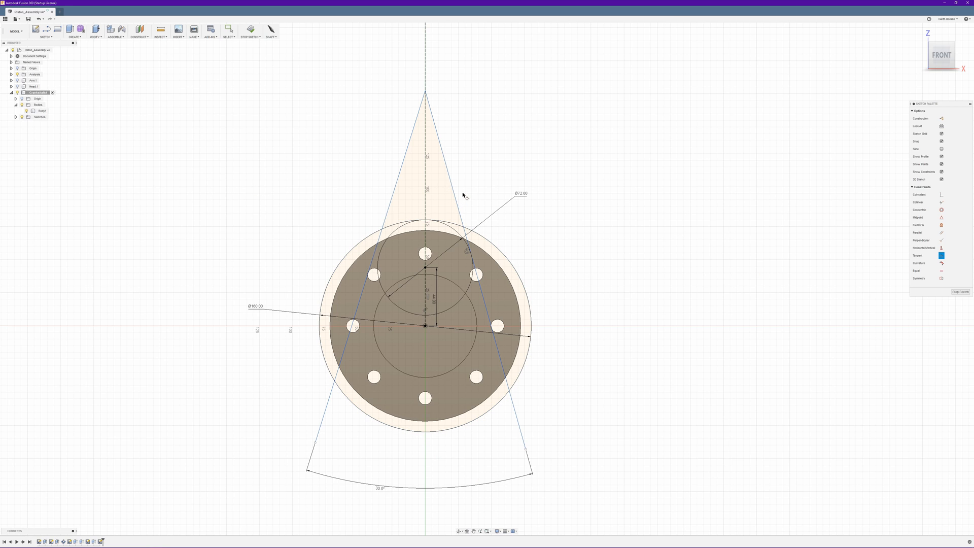
{"action": "left_click", "coordinate": [390, 207]}
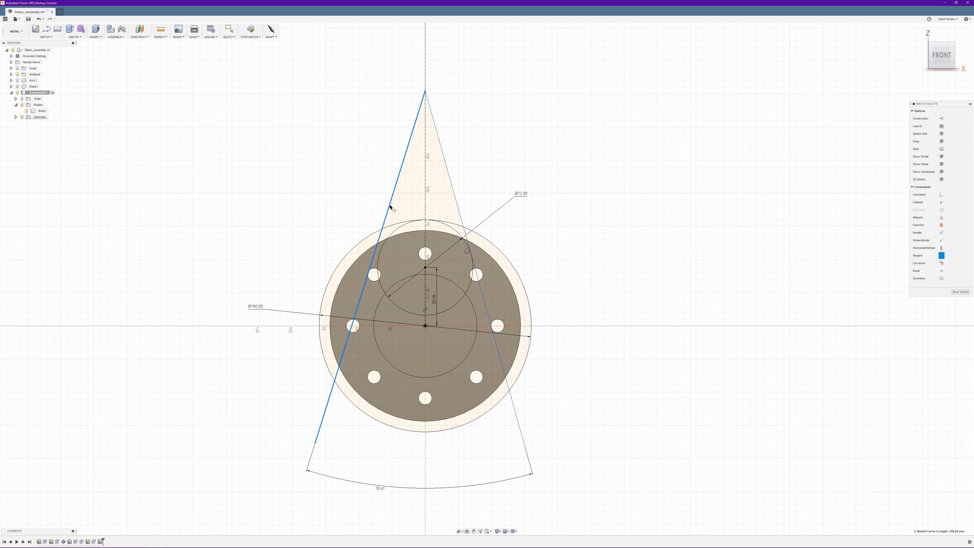
{"action": "left_click", "coordinate": [395, 233]}
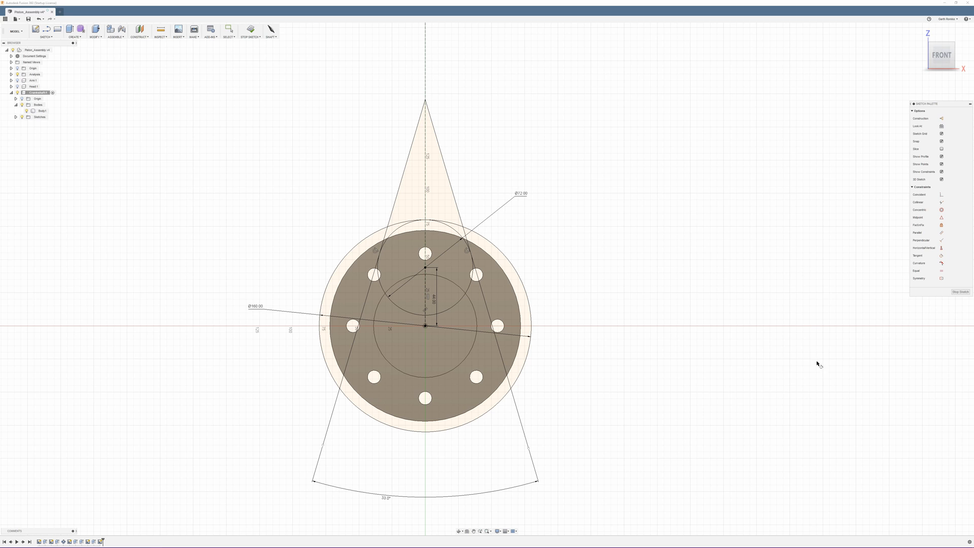
Step: Trim away the converging parts of both sloped lines that lie above the 160 mm circle
{"action": "scroll", "coordinate": [591, 391], "scroll_direction": "up", "scroll_amount": 1}
{"action": "middle_click_drag", "start_coordinate": [592, 378], "coordinate": [615, 333]}
{"action": "scroll", "coordinate": [611, 344], "scroll_direction": "up", "scroll_amount": 2}
{"action": "scroll", "coordinate": [611, 343], "scroll_direction": "down", "scroll_amount": 3}
{"action": "mouse_move", "coordinate": [523, 100]}
{"action": "middle_mouse_down"}
{"action": "mouse_move", "coordinate": [549, 117]}
{"action": "mouse_move", "coordinate": [524, 137]}
{"action": "middle_mouse_up"}
{"action": "scroll", "coordinate": [489, 184], "scroll_direction": "up", "scroll_amount": 1}
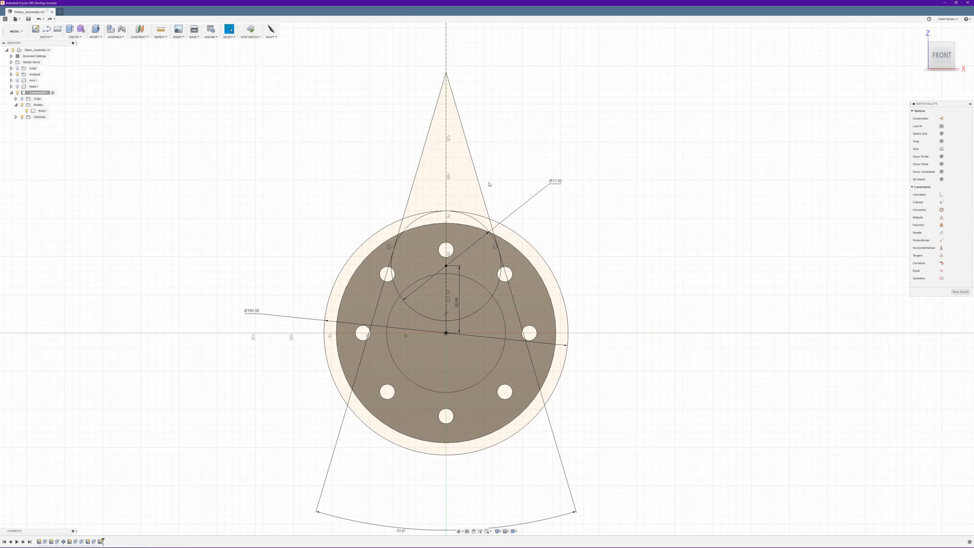
{"action": "mouse_move", "coordinate": [504, 171]}
{"action": "middle_mouse_down"}
{"action": "mouse_move", "coordinate": [527, 137]}
{"action": "mouse_move", "coordinate": [517, 154]}
{"action": "middle_mouse_up"}
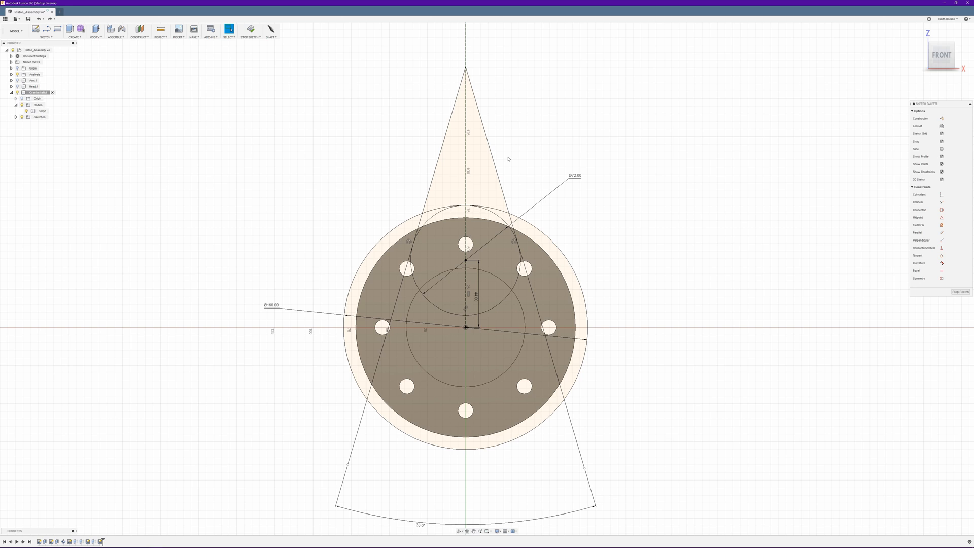
{"action": "key", "text": "t"}
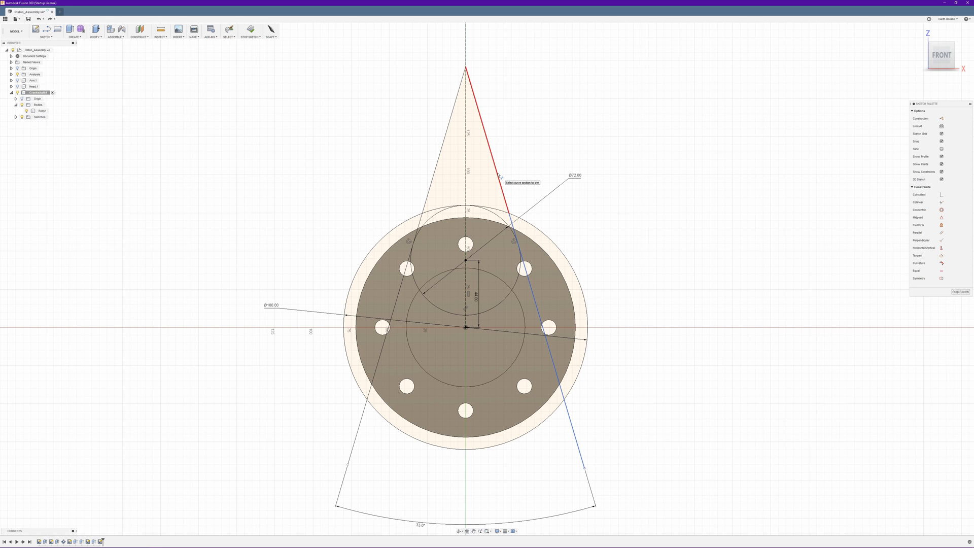
{"action": "left_click", "coordinate": [500, 176]}
{"action": "left_click", "coordinate": [439, 165]}
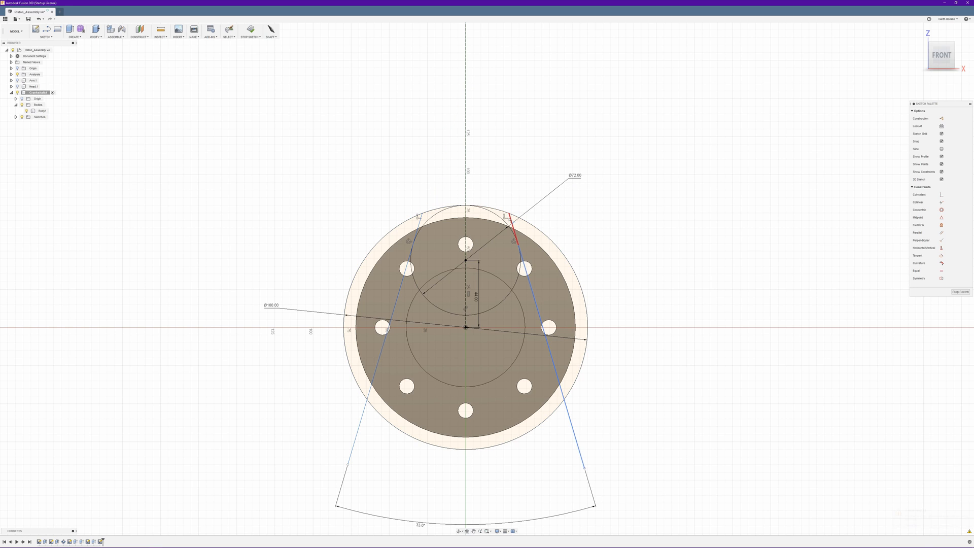
Step: Trim the sloped lines' stubs above their tangent points and the side and upper arcs of the 160 mm circle
{"action": "left_click", "coordinate": [513, 221]}
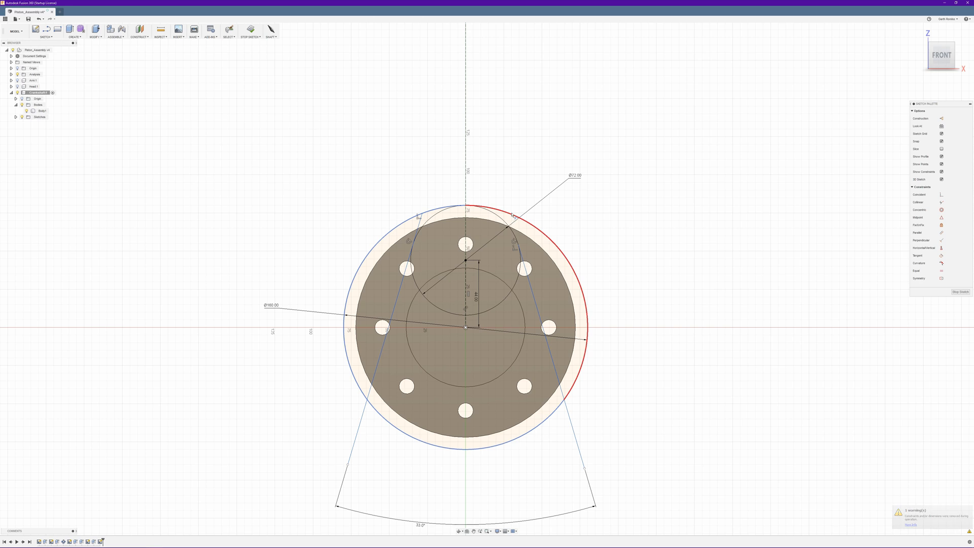
{"action": "left_click", "coordinate": [512, 216]}
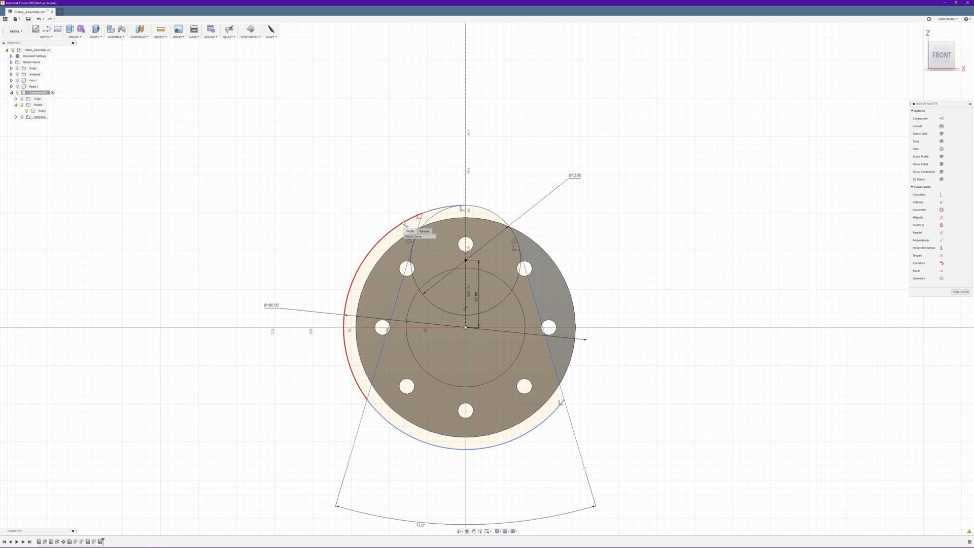
{"action": "left_click", "coordinate": [425, 211]}
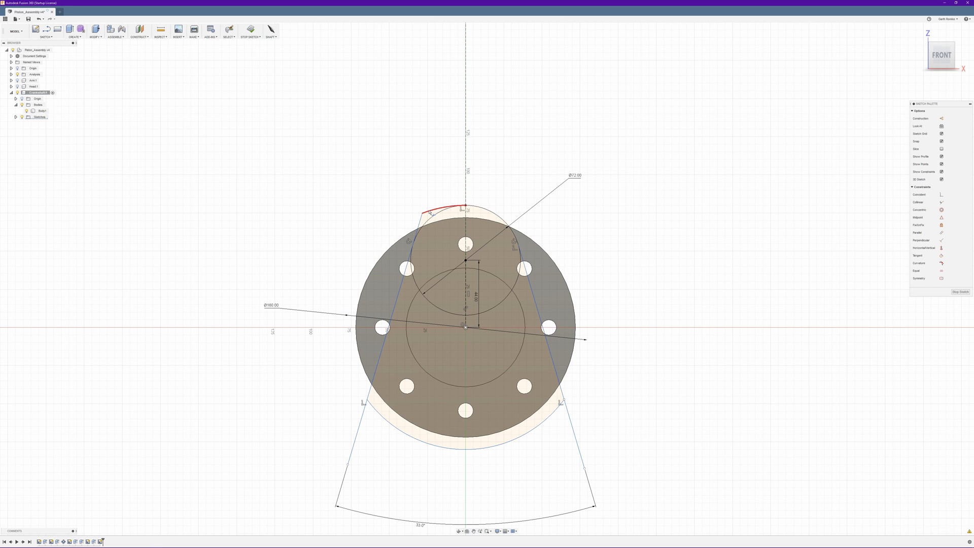
{"action": "left_click", "coordinate": [430, 212]}
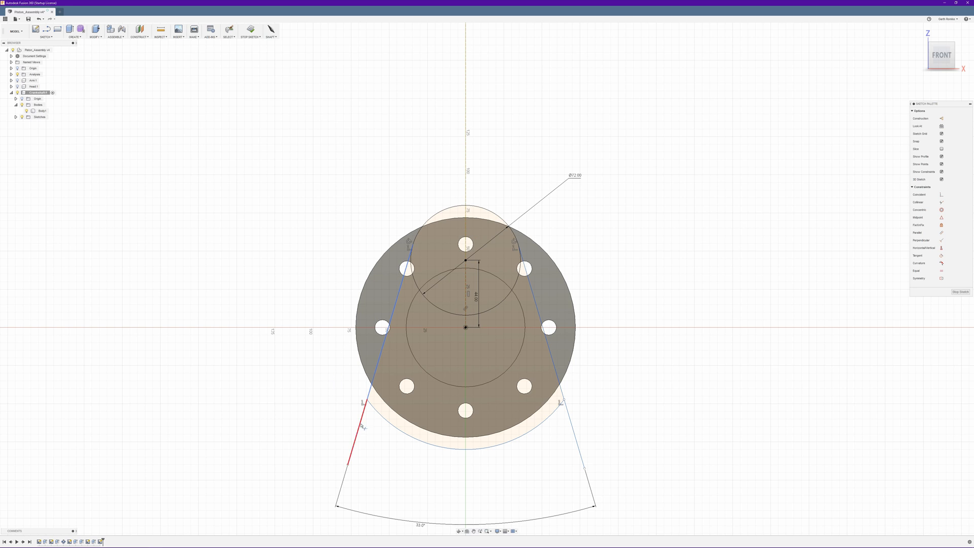
Step: Trim both sloped lines' ends extending below the 160 mm arc and finish the sketch
{"action": "left_click", "coordinate": [360, 439]}
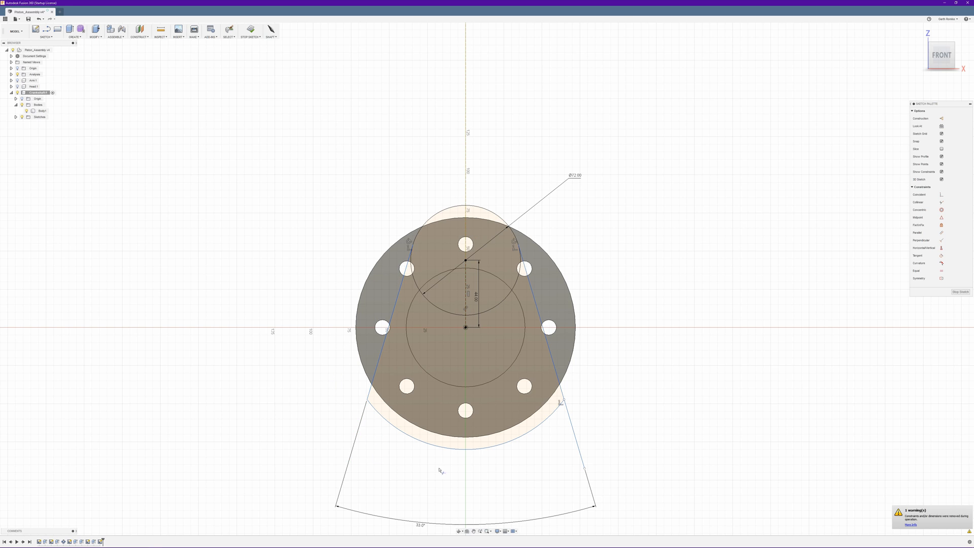
{"action": "left_click", "coordinate": [581, 446]}
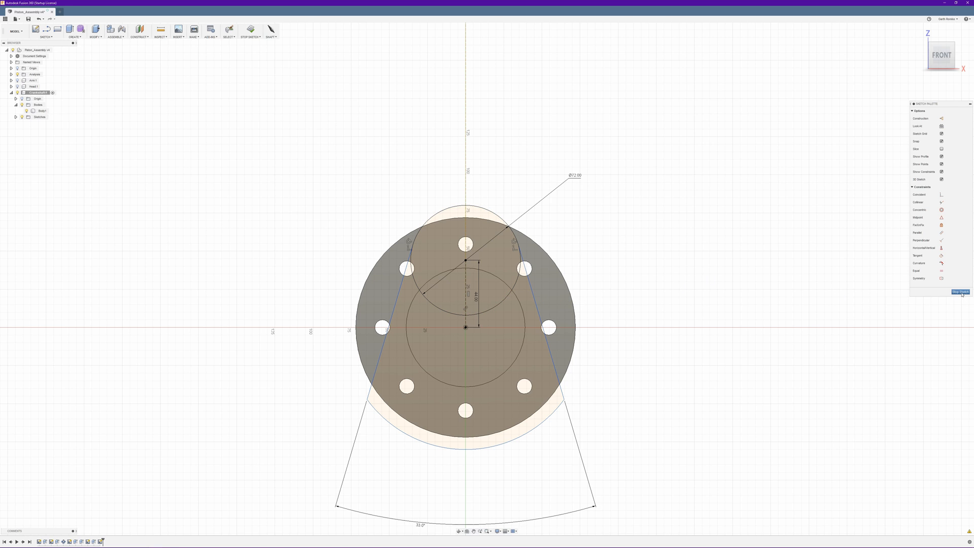
{"action": "left_click", "coordinate": [962, 294]}
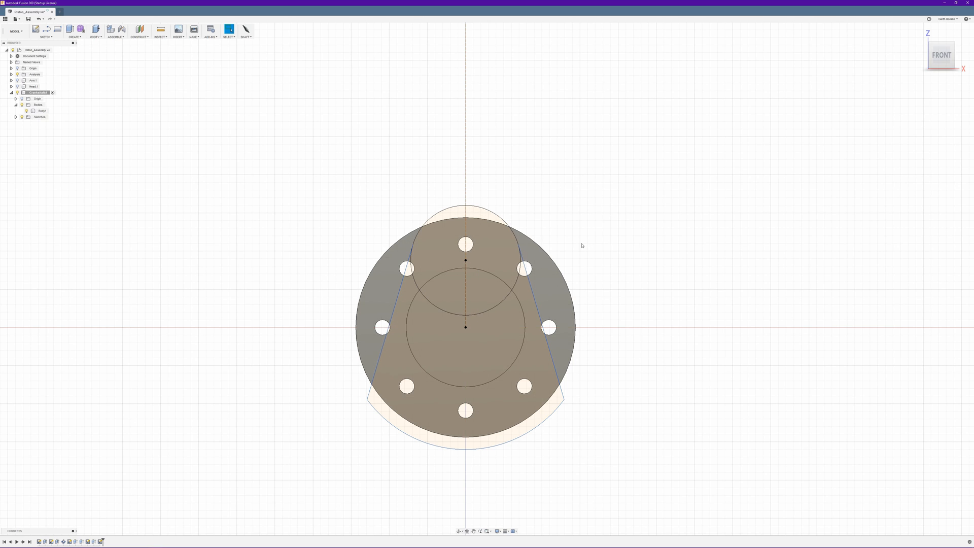
Step: Extrude all four regions of the crank web profile 15 mm away from the flange, joining them to the body
{"action": "mouse_move", "coordinate": [605, 234]}
{"action": "middle_mouse_down", "text": "shift"}
{"action": "mouse_move", "coordinate": [583, 242]}
{"action": "mouse_move", "coordinate": [578, 208]}
{"action": "mouse_move", "coordinate": [587, 238]}
{"action": "middle_mouse_up", "text": "shift"}
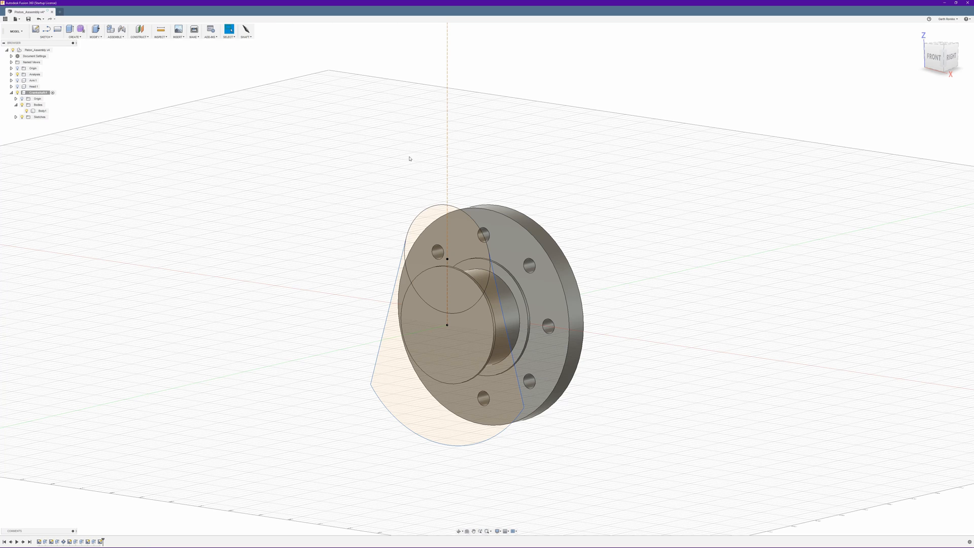
{"action": "left_click", "coordinate": [440, 226]}
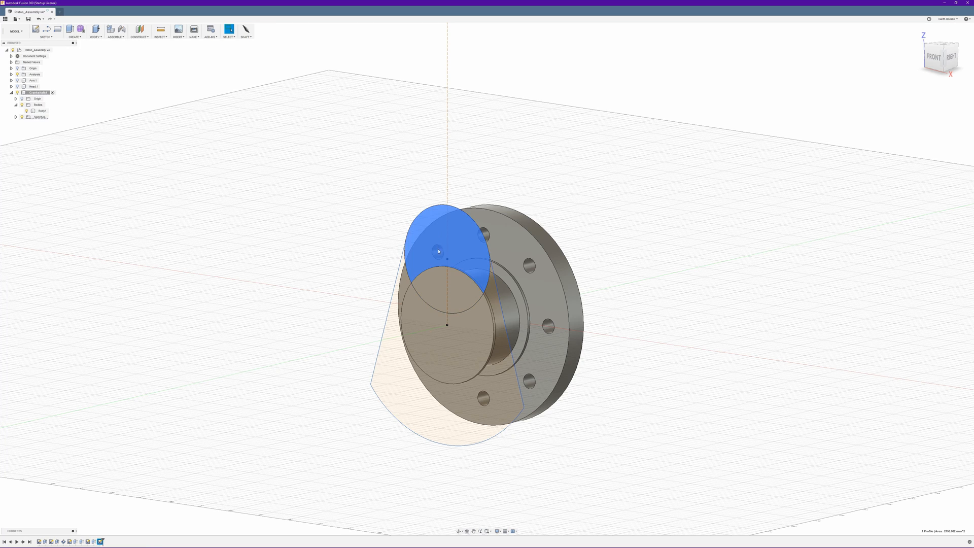
{"action": "left_click", "coordinate": [442, 283], "text": "ctrl"}
{"action": "left_click", "coordinate": [428, 331], "text": "ctrl"}
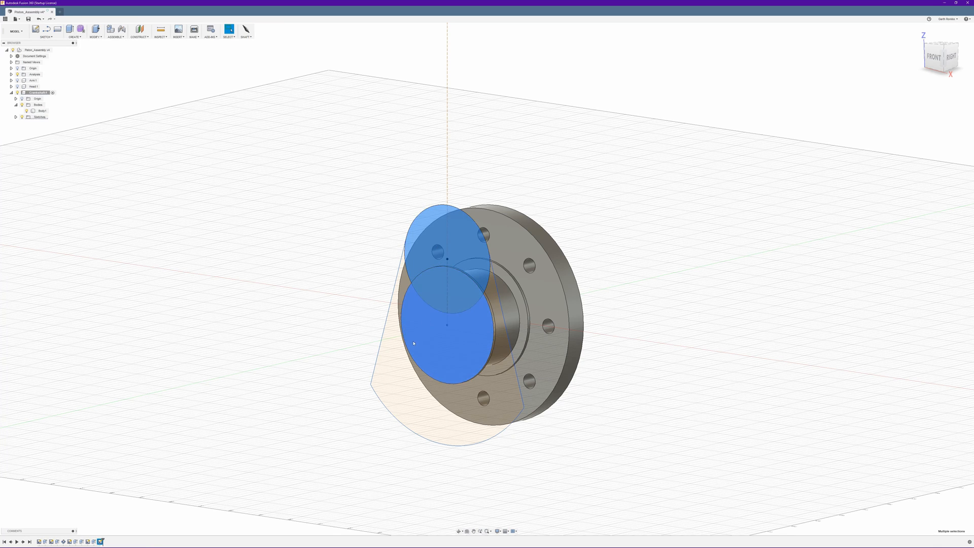
{"action": "left_click", "coordinate": [395, 362], "text": "ctrl"}
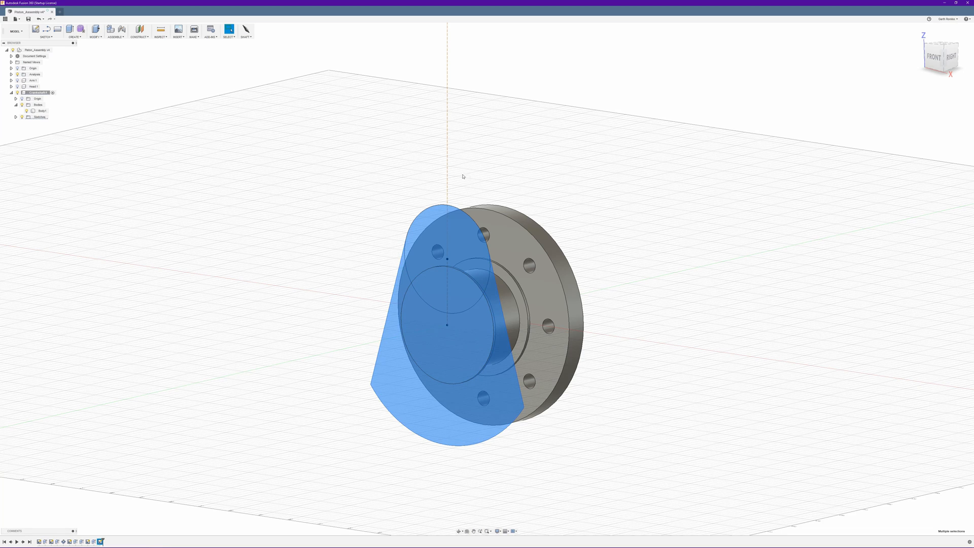
{"action": "key", "text": "e"}
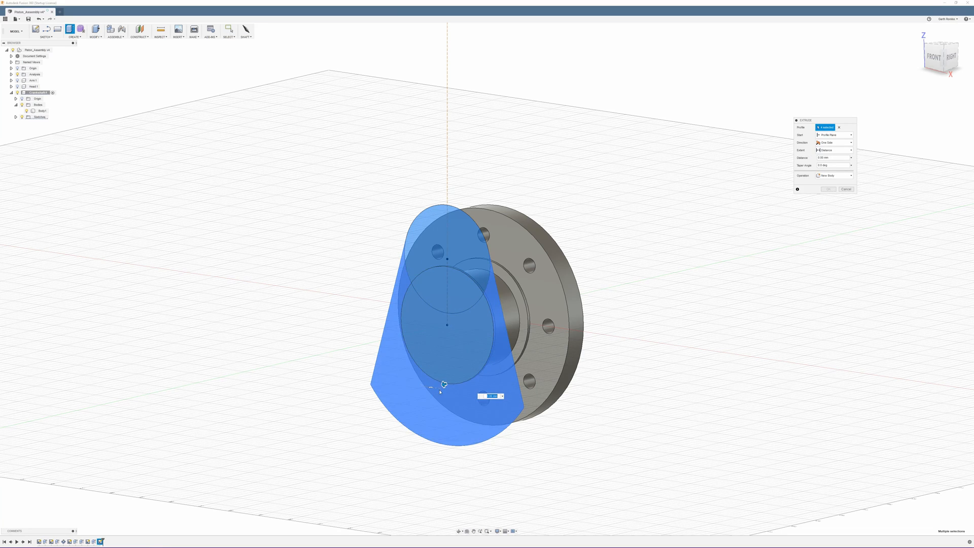
{"action": "left_click_drag", "start_coordinate": [444, 385], "coordinate": [430, 388]}
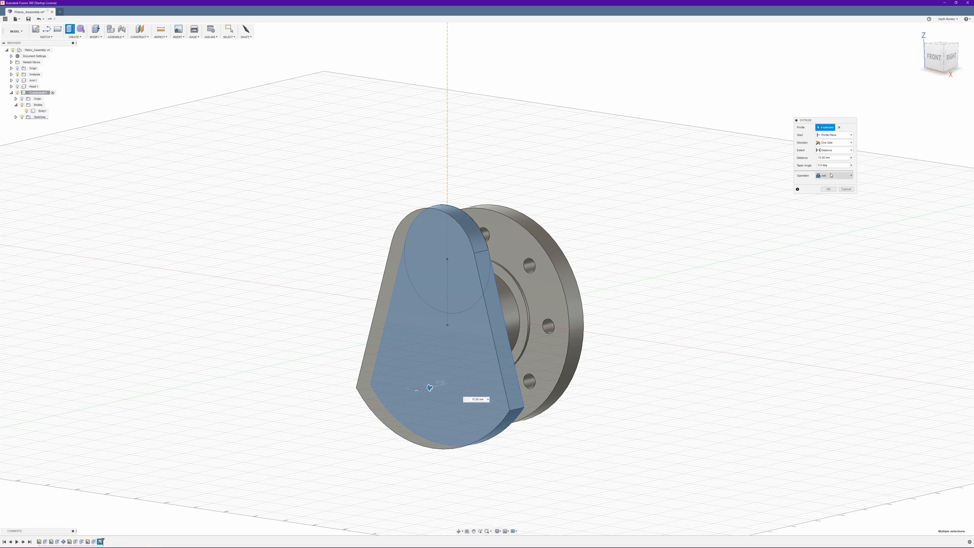
{"action": "left_click", "coordinate": [829, 189]}
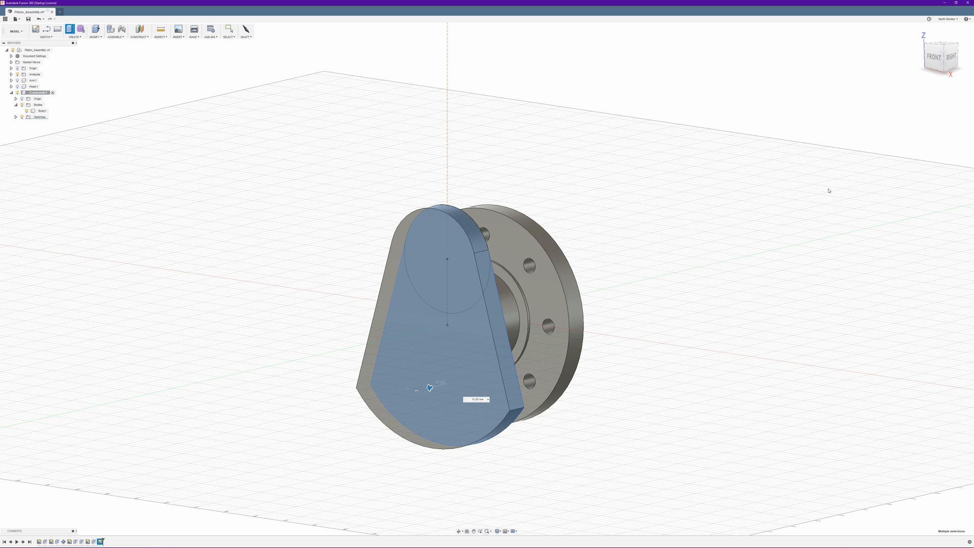
{"action": "mouse_move", "coordinate": [636, 219]}
{"action": "middle_mouse_down", "text": "shift"}
{"action": "mouse_move", "coordinate": [609, 211]}
{"action": "mouse_move", "coordinate": [627, 215]}
{"action": "middle_mouse_up", "text": "shift"}
{"action": "key", "text": "Escape"}
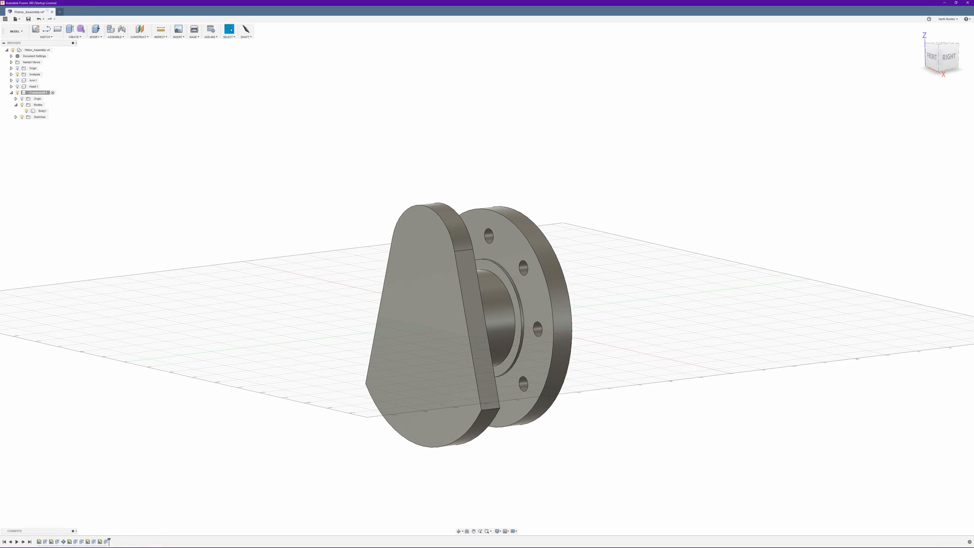
Step: Check the reference drawing and create a new sketch on the crank web's outer face
{"action": "left_click", "coordinate": [143, 543]}
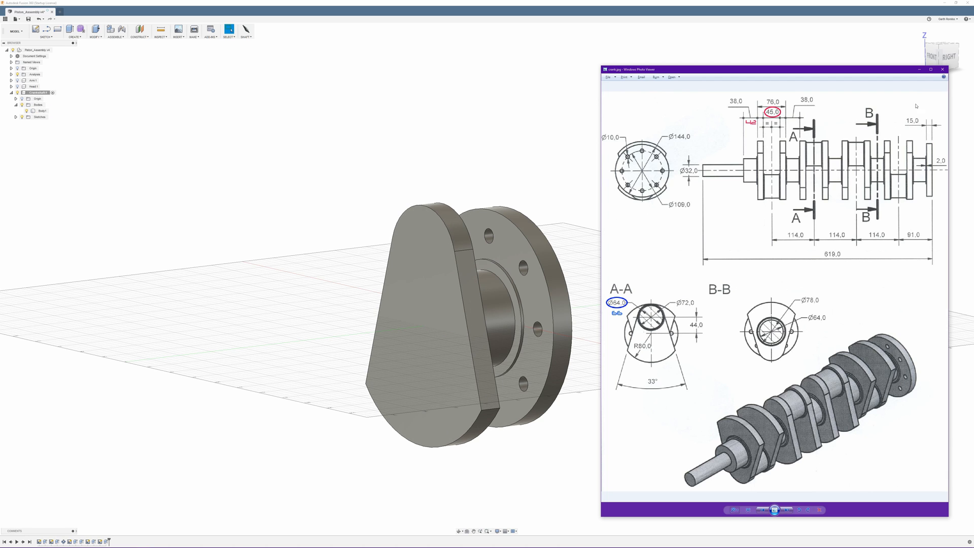
{"action": "left_click", "coordinate": [424, 2]}
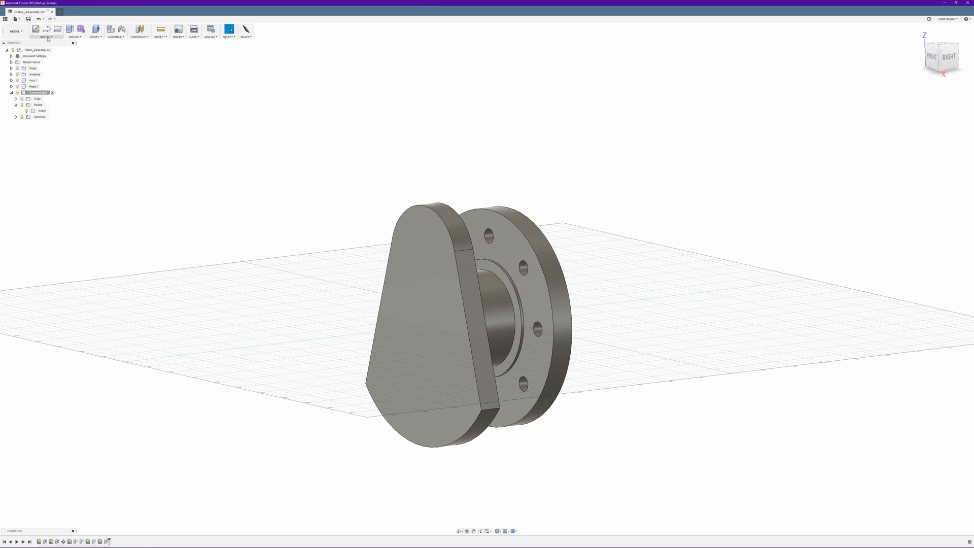
{"action": "left_click", "coordinate": [431, 265]}
{"action": "left_click", "coordinate": [423, 245]}
{"action": "right_click", "coordinate": [422, 245]}
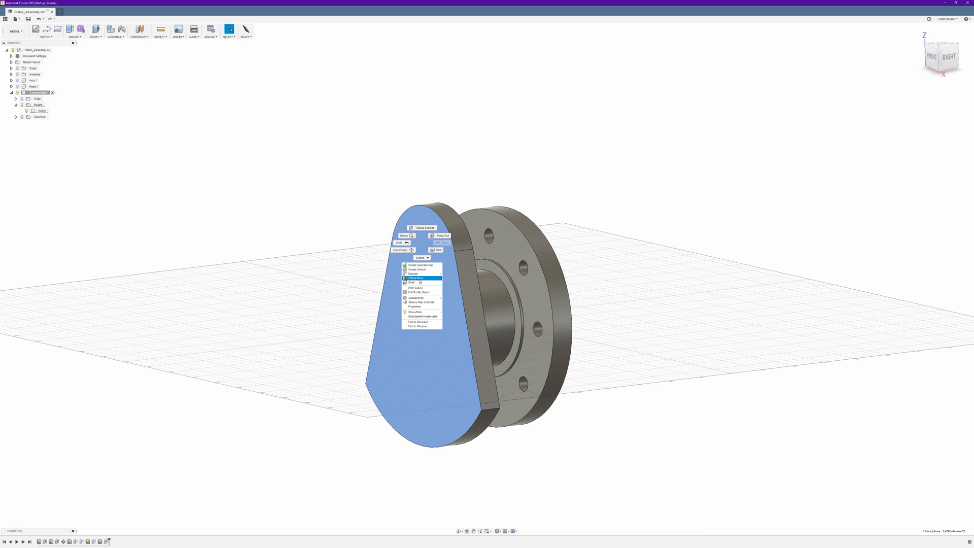
{"action": "left_click", "coordinate": [416, 270]}
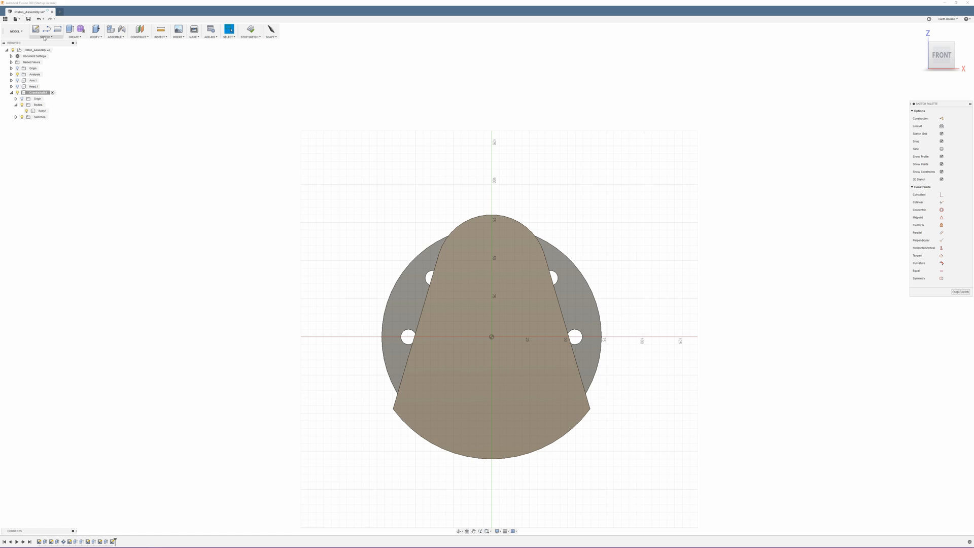
Step: Show the web profile sketch and project its 72 mm circle into the new sketch, returning to the front view
{"action": "left_click", "coordinate": [45, 37]}
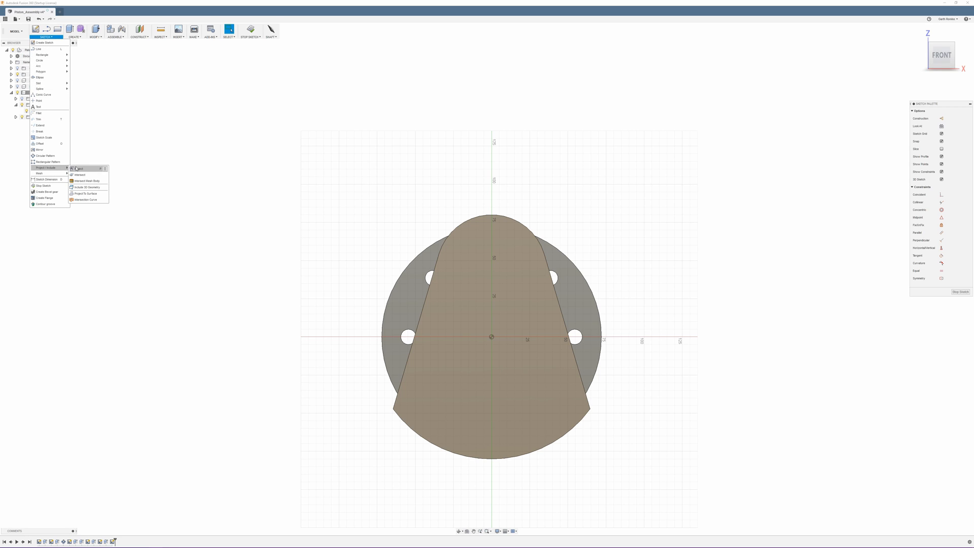
{"action": "left_click", "coordinate": [77, 169]}
{"action": "mouse_move", "coordinate": [531, 144]}
{"action": "middle_mouse_down", "text": "shift"}
{"action": "mouse_move", "coordinate": [455, 153]}
{"action": "mouse_move", "coordinate": [502, 148]}
{"action": "middle_mouse_up", "text": "shift"}
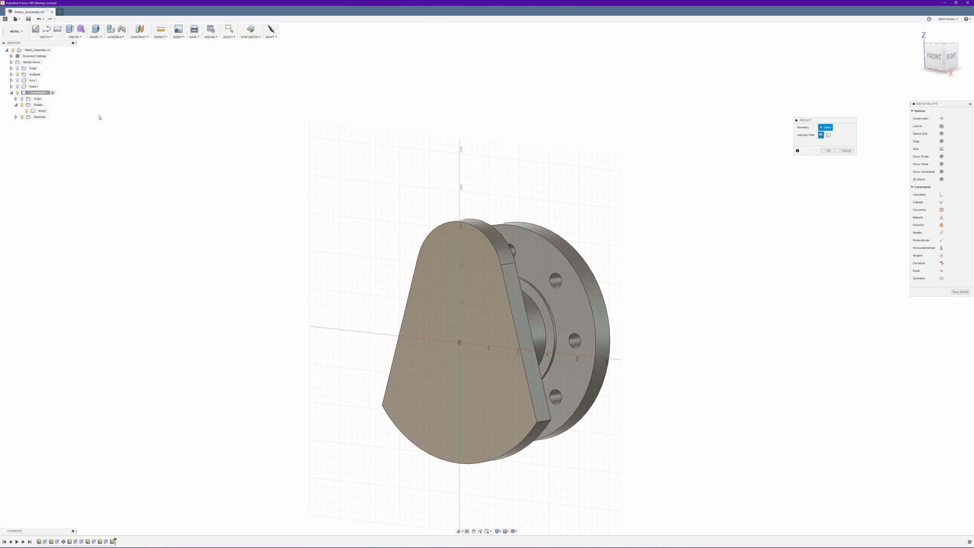
{"action": "left_click", "coordinate": [15, 117]}
{"action": "left_click", "coordinate": [26, 147]}
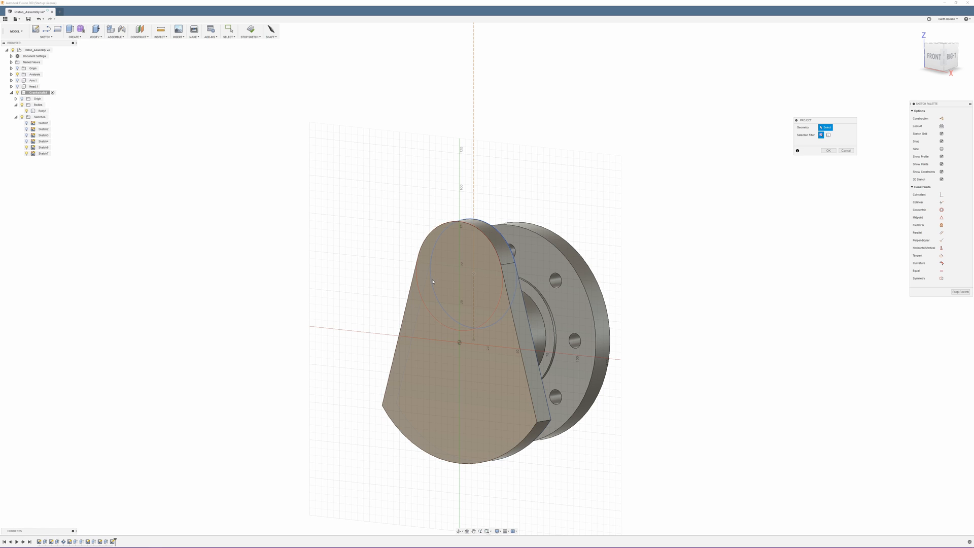
{"action": "left_click", "coordinate": [432, 280]}
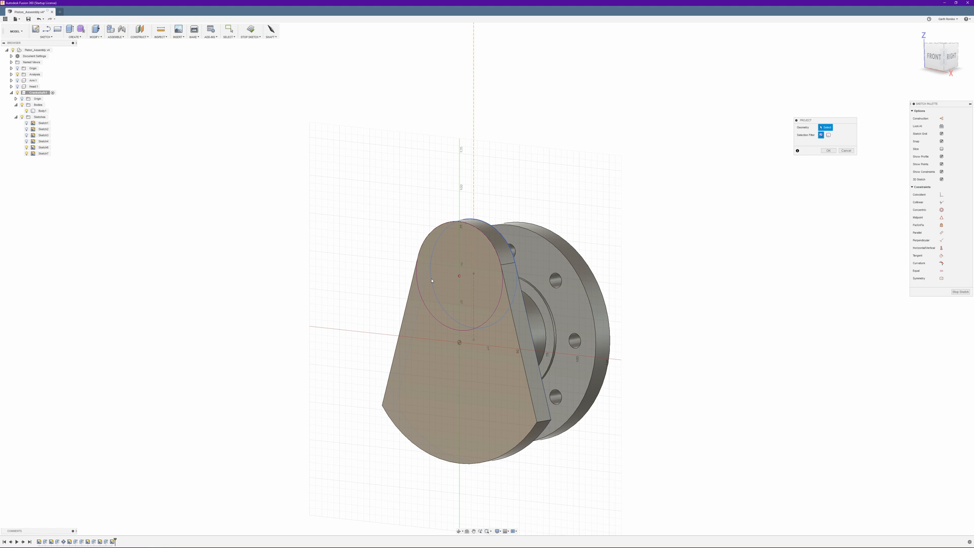
{"action": "left_click", "coordinate": [827, 151]}
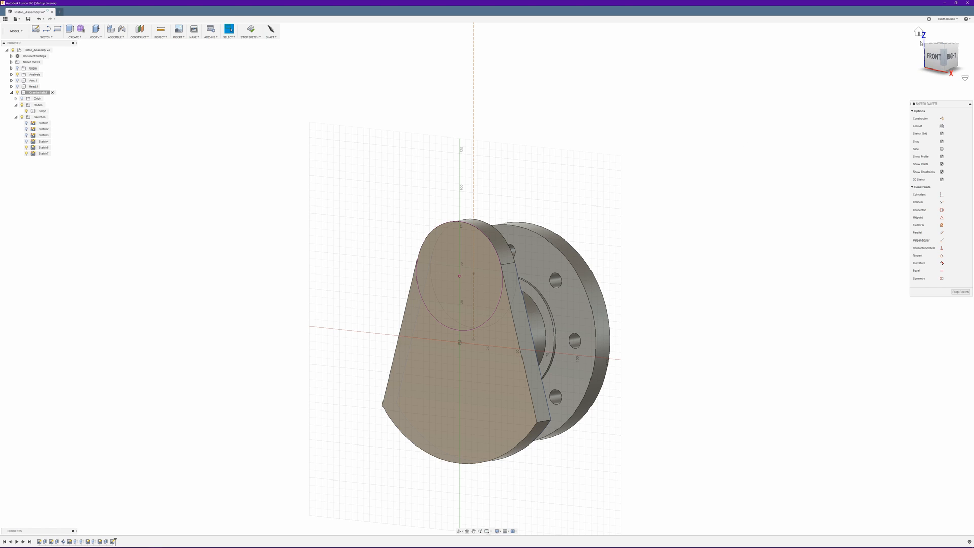
{"action": "left_click", "coordinate": [933, 60]}
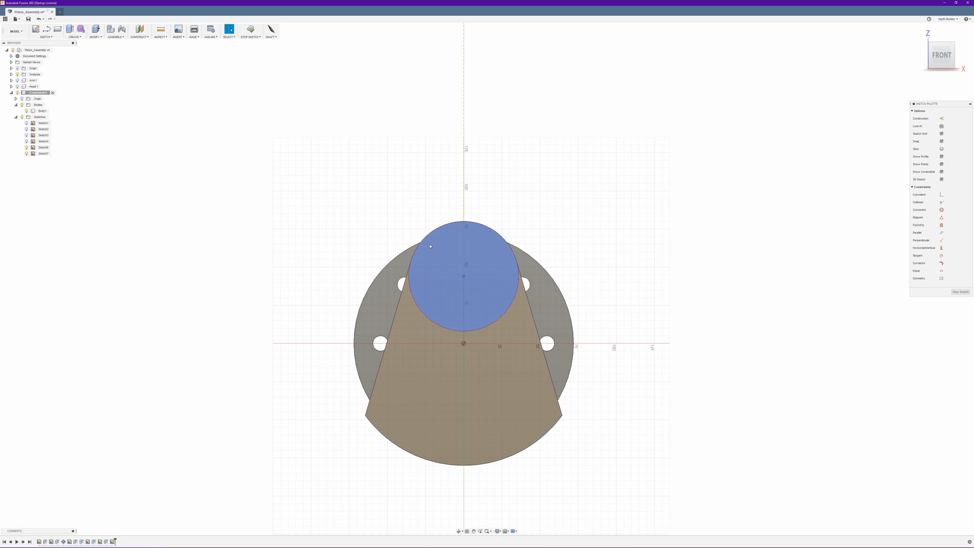
Step: Check the journal diameter in the reference drawing and sketch a circle about 59 mm in diameter, concentric with the projected 72 mm circle
{"action": "mouse_move", "coordinate": [114, 547]}
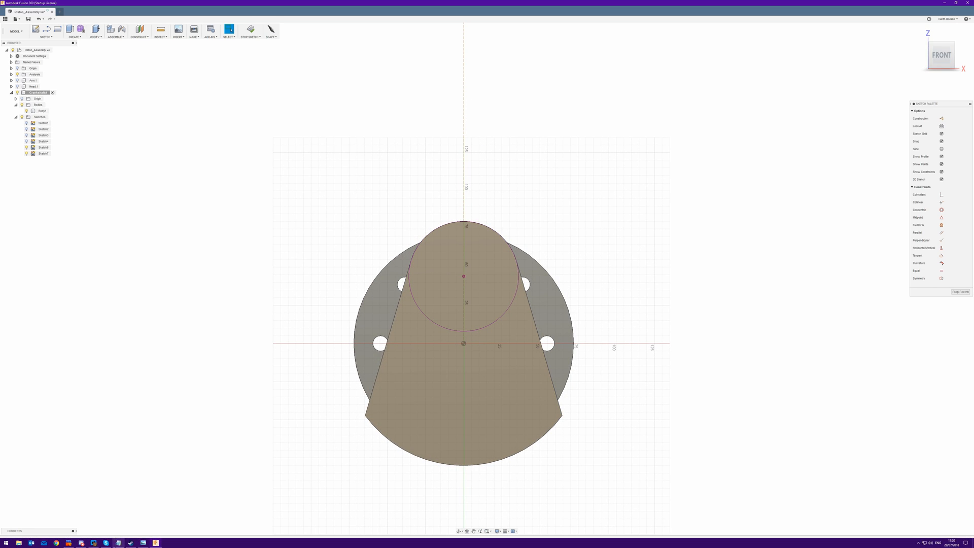
{"action": "left_click", "coordinate": [144, 543]}
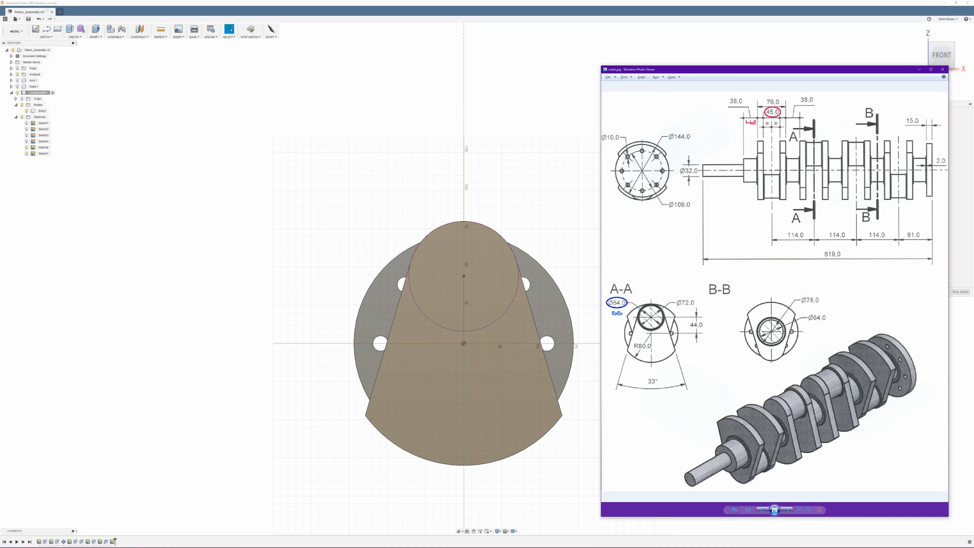
{"action": "left_click", "coordinate": [144, 544]}
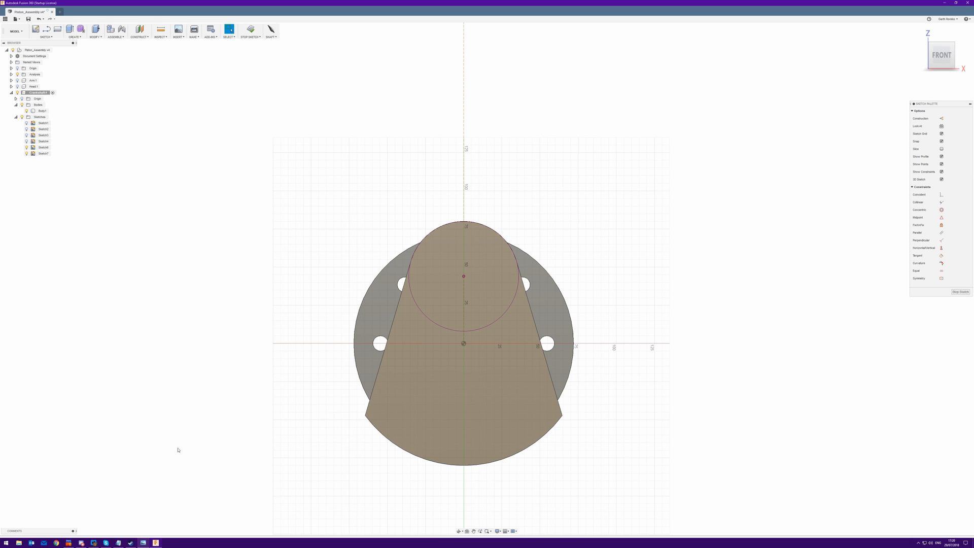
{"action": "key", "text": "c"}
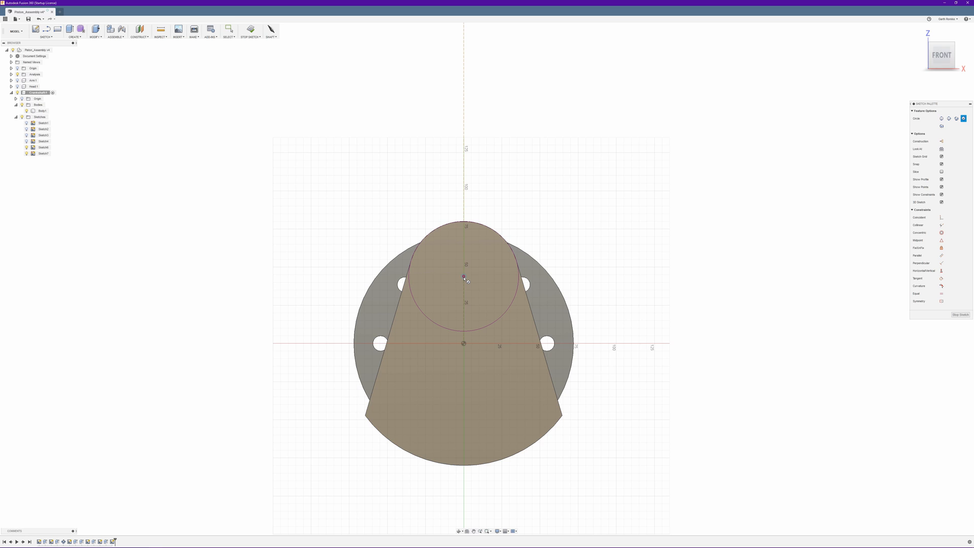
{"action": "scroll", "coordinate": [464, 277], "scroll_direction": "up", "scroll_amount": 3}
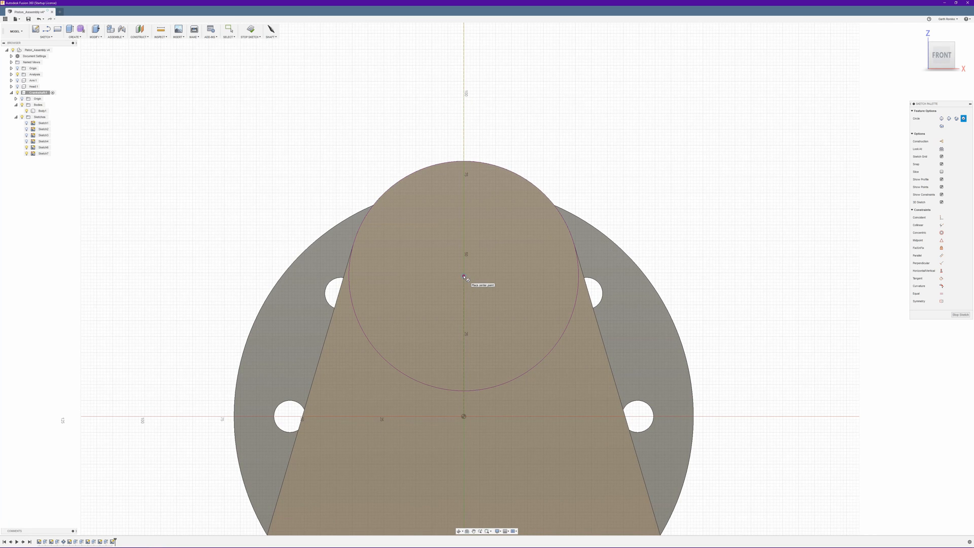
{"action": "left_click", "coordinate": [464, 277]}
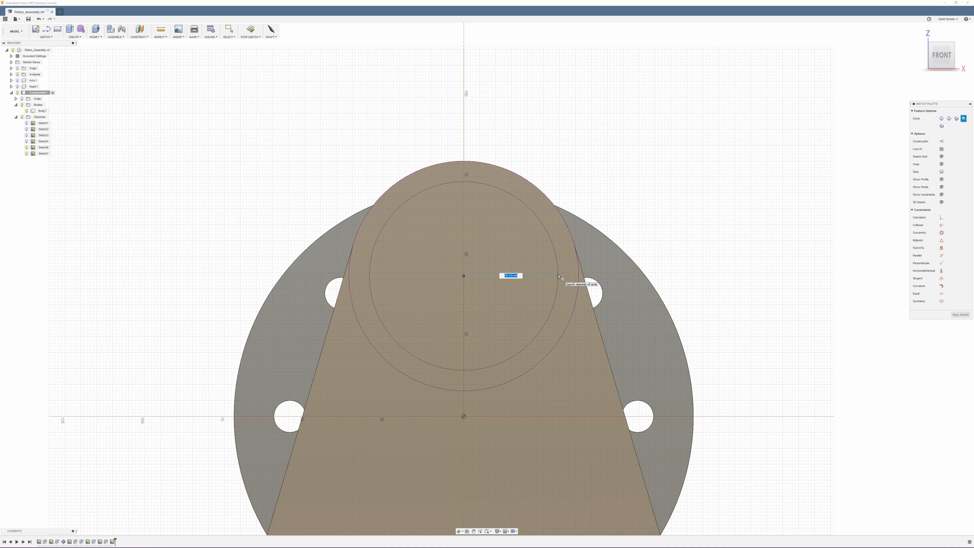
{"action": "left_click", "coordinate": [559, 277]}
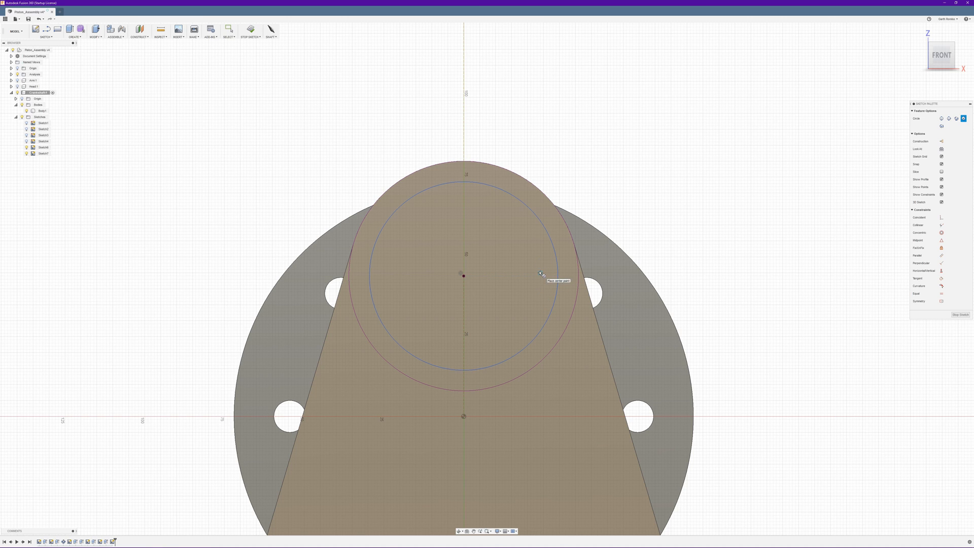
{"action": "key", "text": "Escape"}
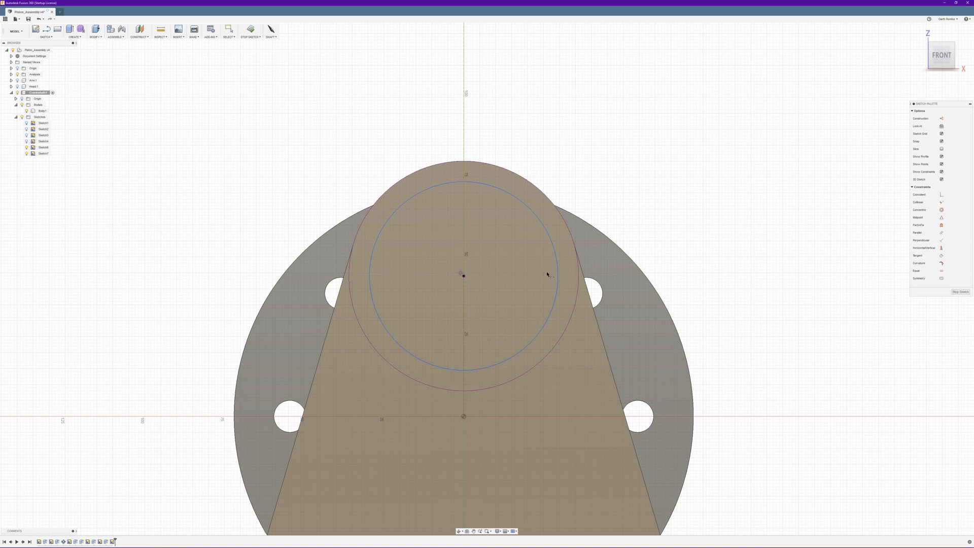
Step: Dimension the new concentric circle to a 66 mm diameter and finish the sketch
{"action": "key", "text": "d"}
{"action": "left_click", "coordinate": [558, 275]}
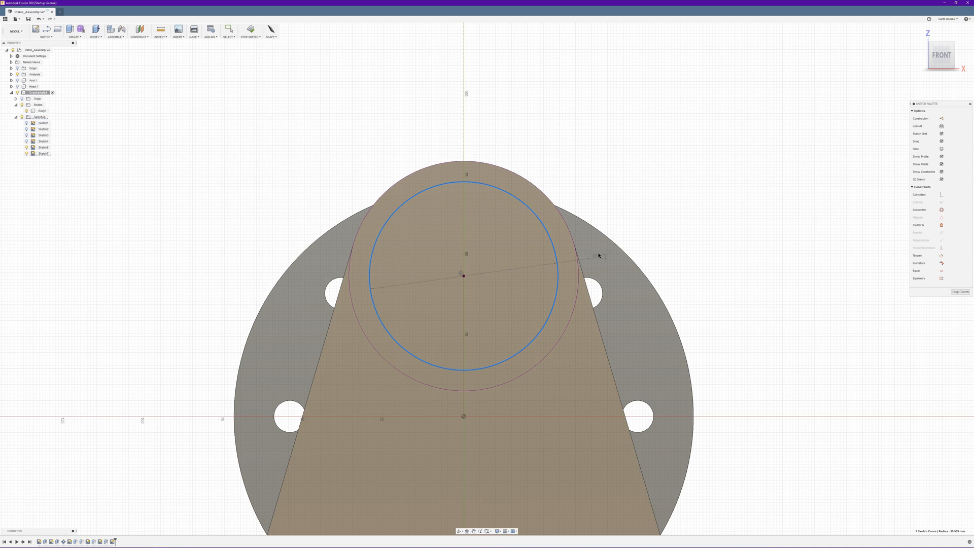
{"action": "left_click", "coordinate": [617, 222]}
{"action": "type", "text": "60"}
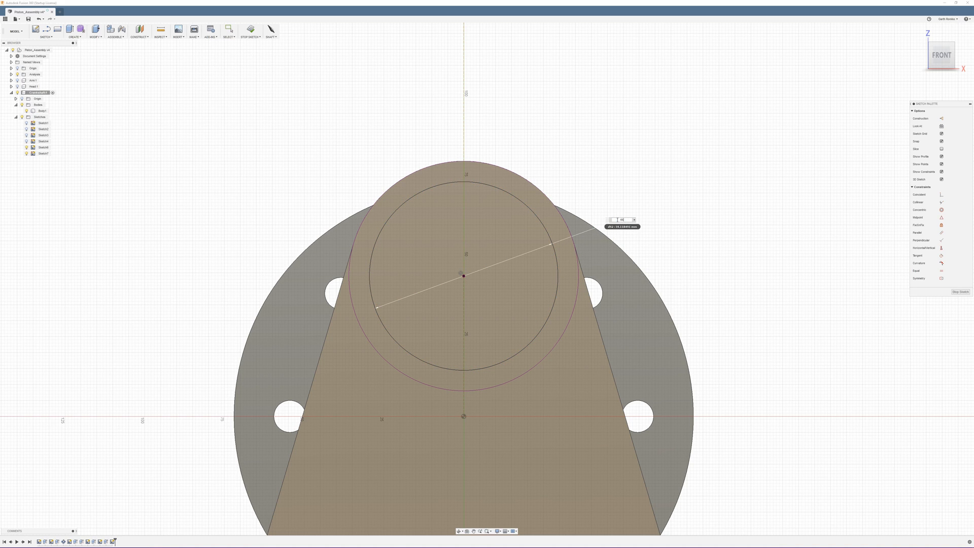
{"action": "type", "text": "6"}
{"action": "key", "text": "Return"}
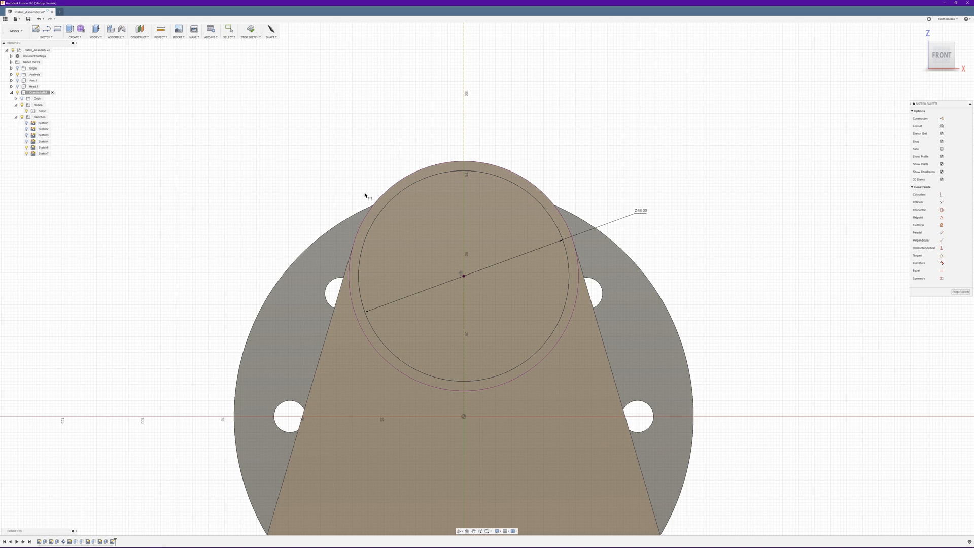
{"action": "left_click", "coordinate": [960, 292]}
Step: Extrude the thin ring between the 66 mm and 72 mm circles 2 mm outward from the web, joining it to the body
{"action": "middle_click_drag", "start_coordinate": [730, 250], "coordinate": [714, 253], "text": "shift"}
{"action": "left_click", "coordinate": [458, 206]}
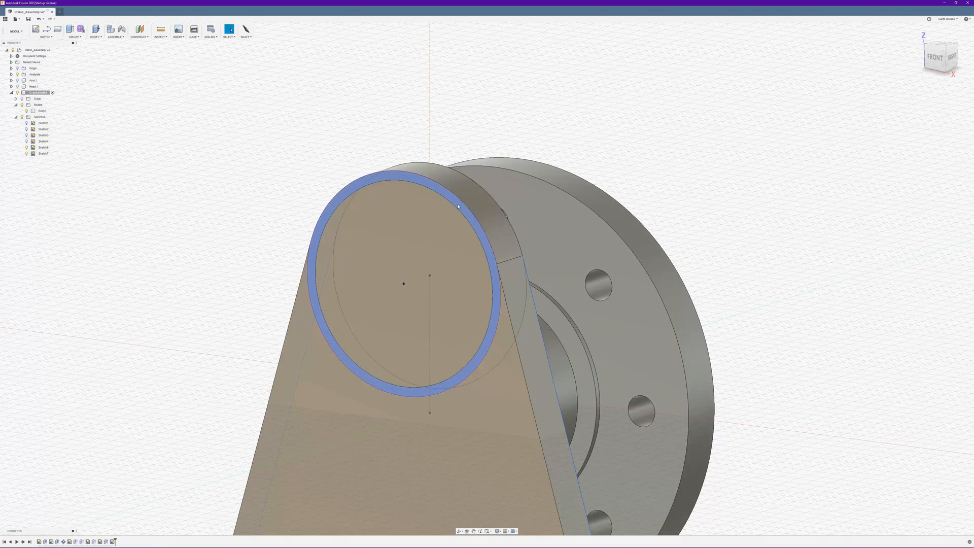
{"action": "left_click", "coordinate": [458, 206]}
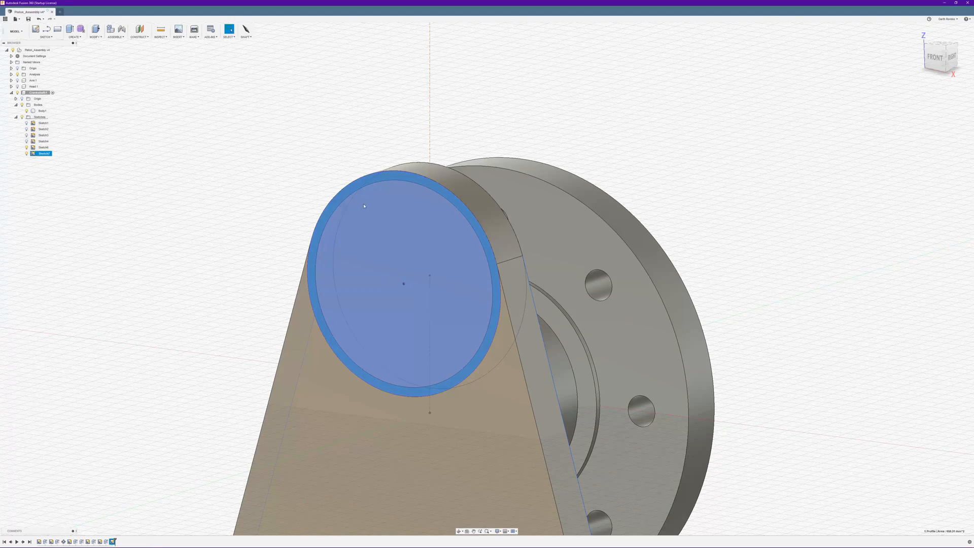
{"action": "scroll", "coordinate": [381, 183], "scroll_direction": "down", "scroll_amount": 4}
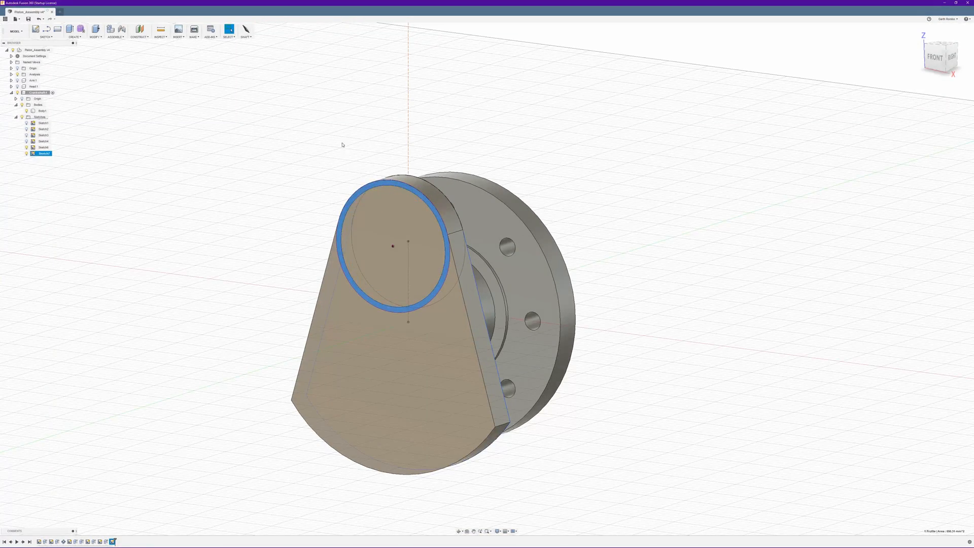
{"action": "key", "text": "e"}
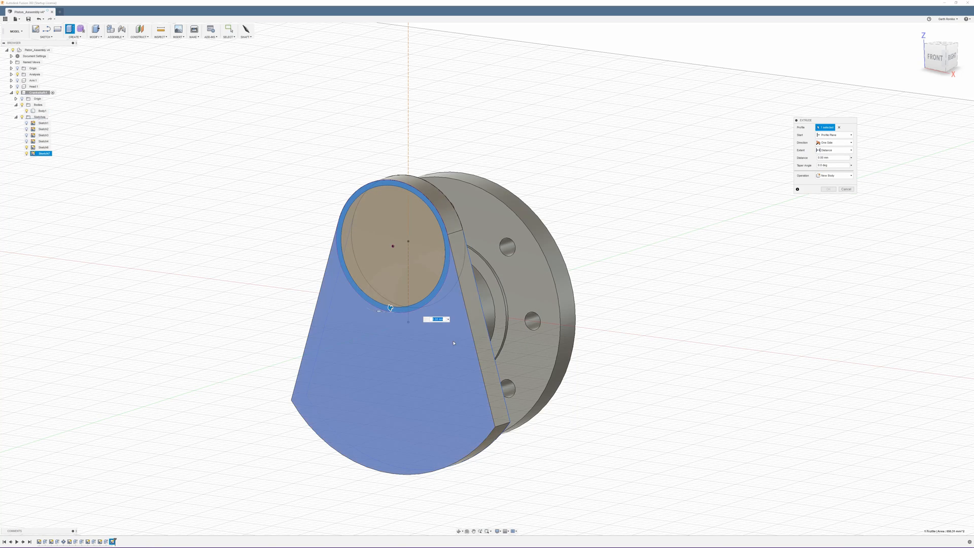
{"action": "type", "text": "5"}
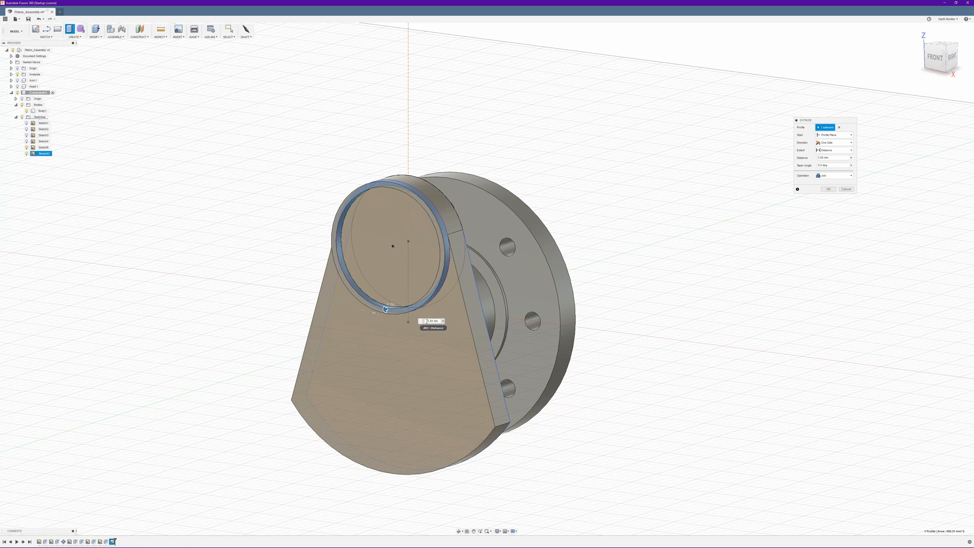
{"action": "type", "text": "2"}
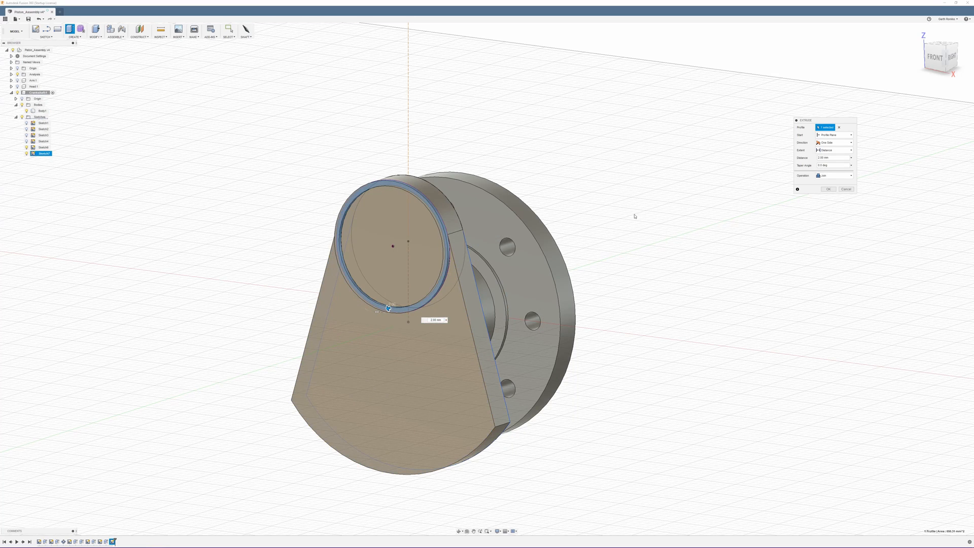
{"action": "left_click", "coordinate": [828, 190]}
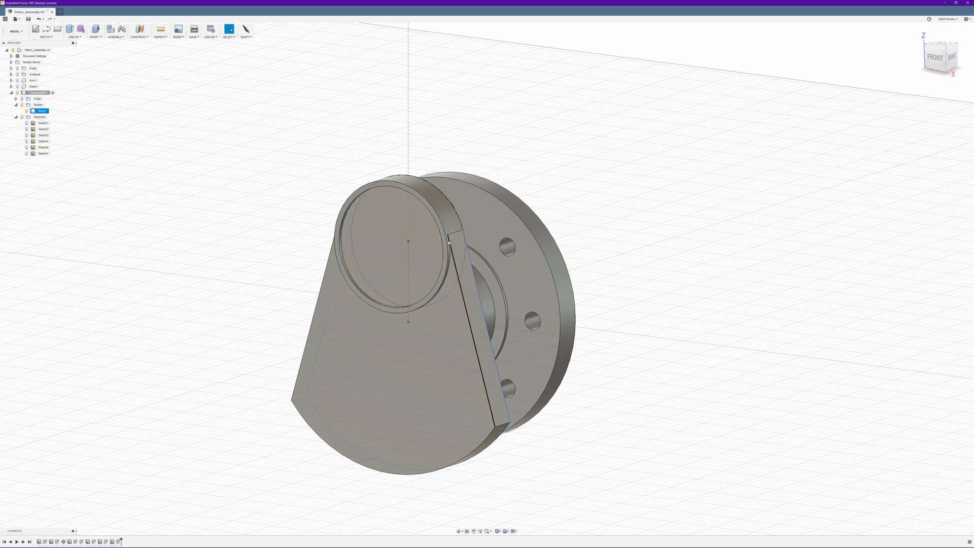
Step: Check the crank pin width in the reference drawing and extrude the circular face inside the ring 21 mm outward, joining it to the body
{"action": "left_click", "coordinate": [388, 234]}
{"action": "middle_click_drag", "start_coordinate": [389, 234], "coordinate": [565, 157], "text": "shift"}
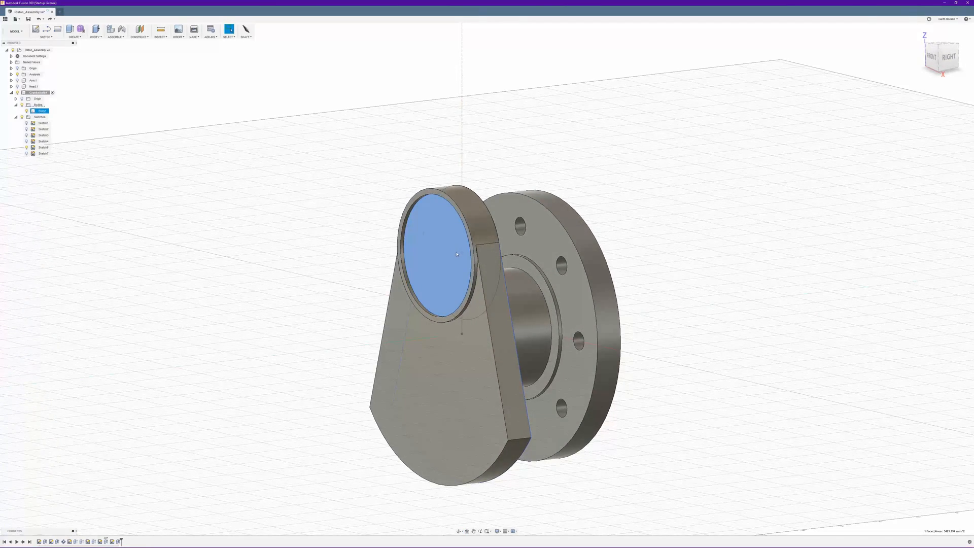
{"action": "mouse_move", "coordinate": [142, 546]}
{"action": "left_click", "coordinate": [145, 543]}
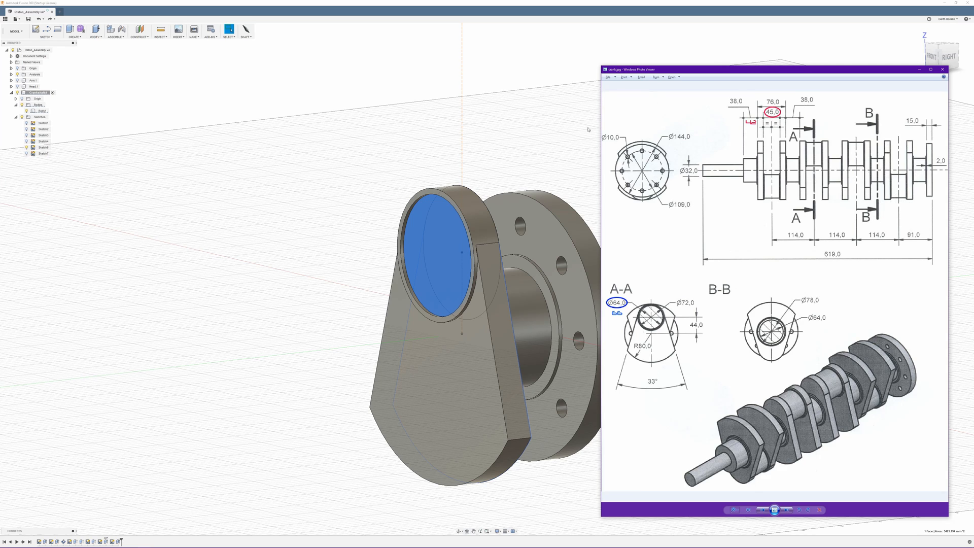
{"action": "left_click", "coordinate": [675, 3]}
{"action": "middle_click_drag", "start_coordinate": [466, 151], "coordinate": [476, 152], "text": "shift"}
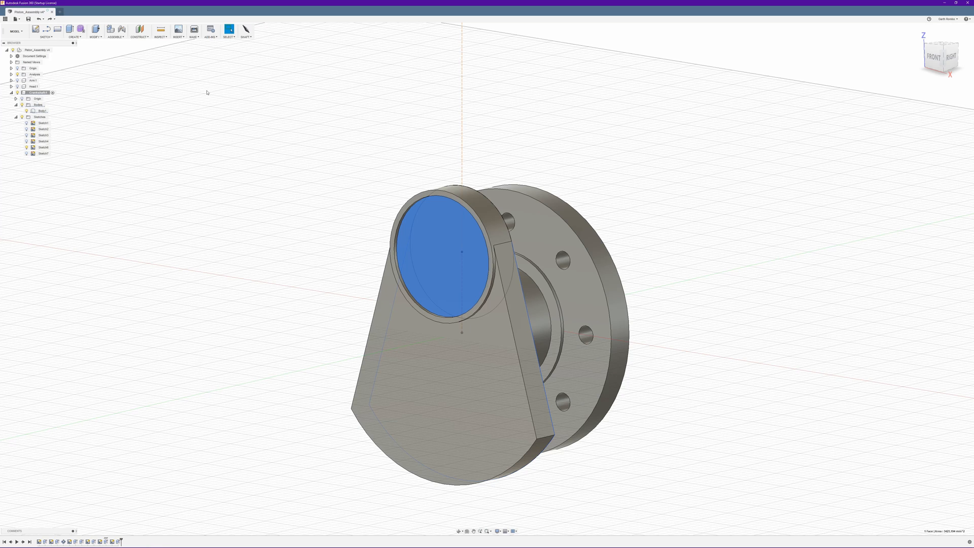
{"action": "key", "text": "e"}
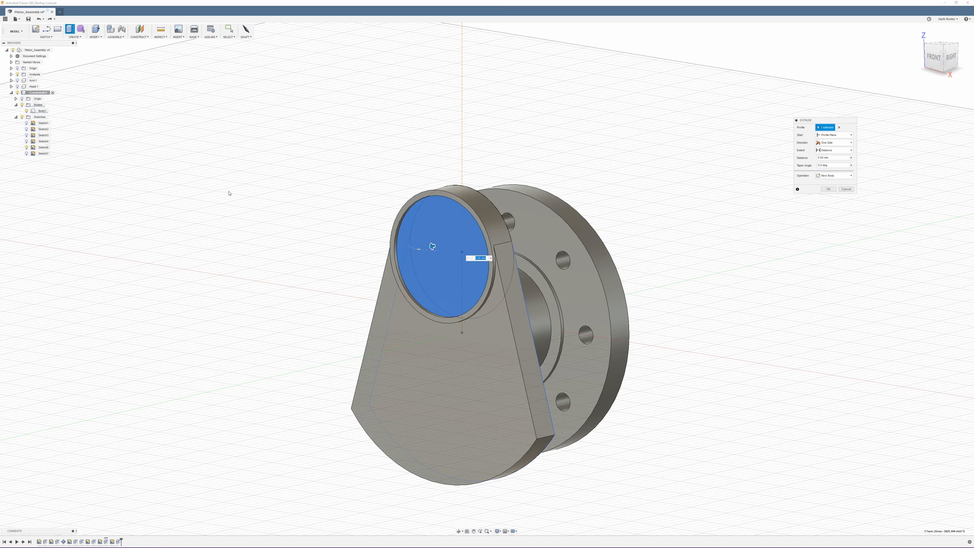
{"action": "left_click_drag", "start_coordinate": [432, 246], "coordinate": [420, 250]}
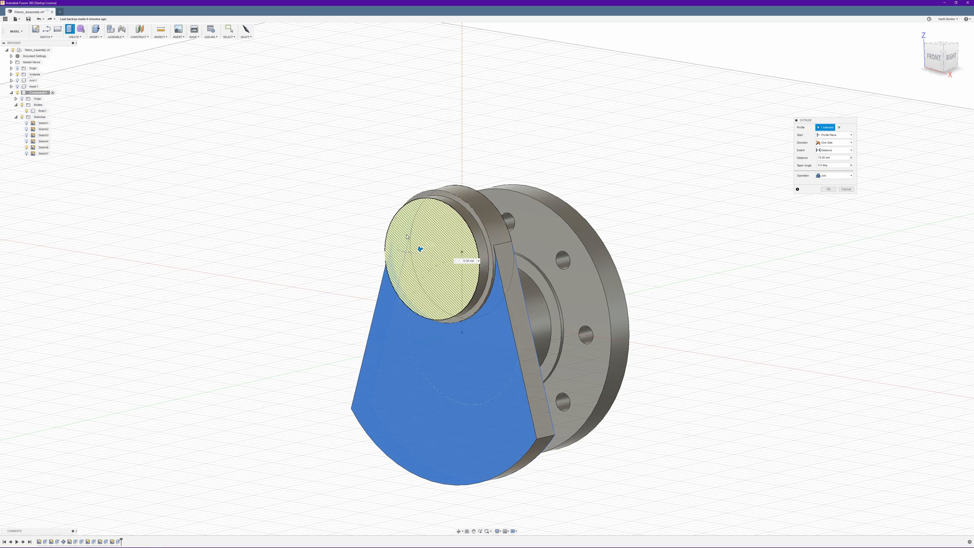
{"action": "left_click", "coordinate": [17, 74]}
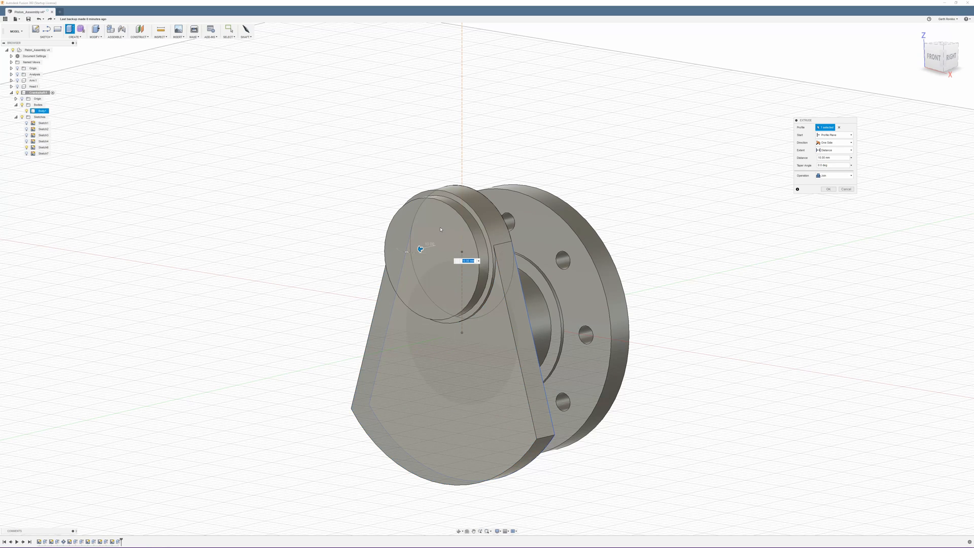
{"action": "type", "text": "21"}
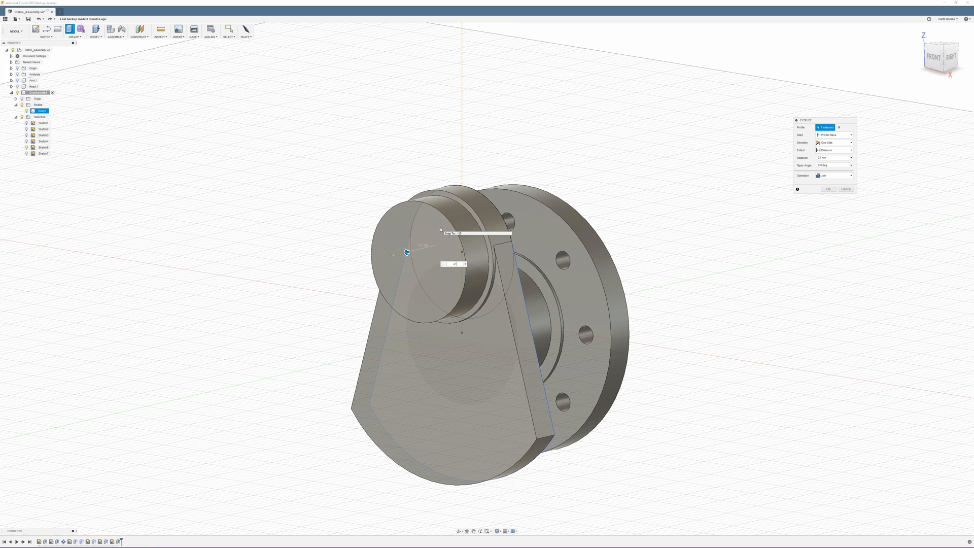
{"action": "left_click", "coordinate": [827, 189]}
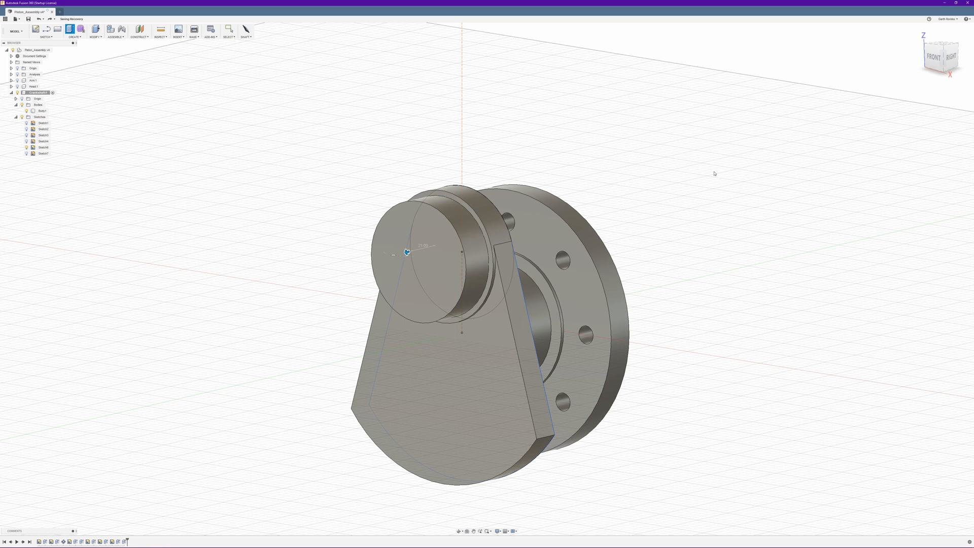
Step: Set up a feature mirror with the crank pin, pin collar, web, main journal and both journal collar extrusions, leaving out the flange
{"action": "middle_click_drag", "start_coordinate": [701, 172], "coordinate": [676, 169], "text": "shift"}
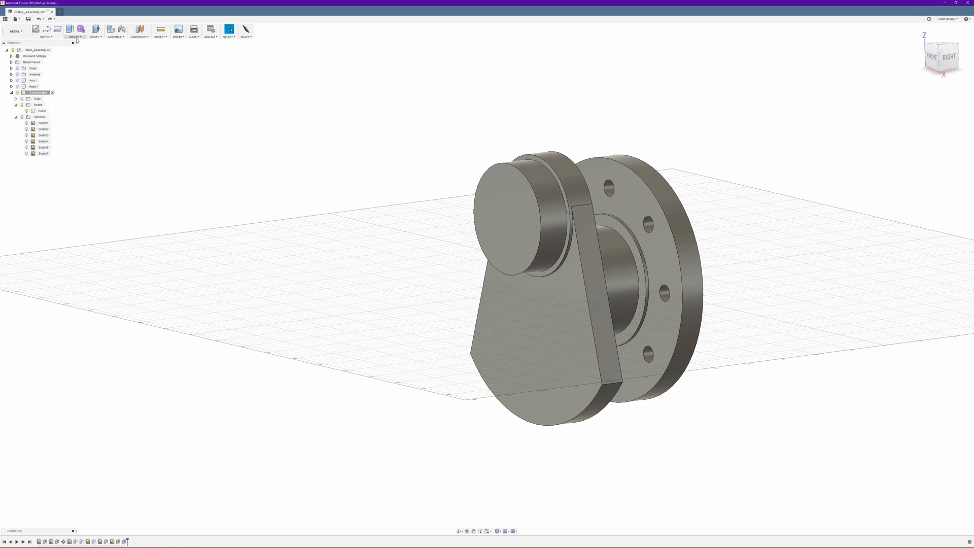
{"action": "left_click", "coordinate": [74, 36]}
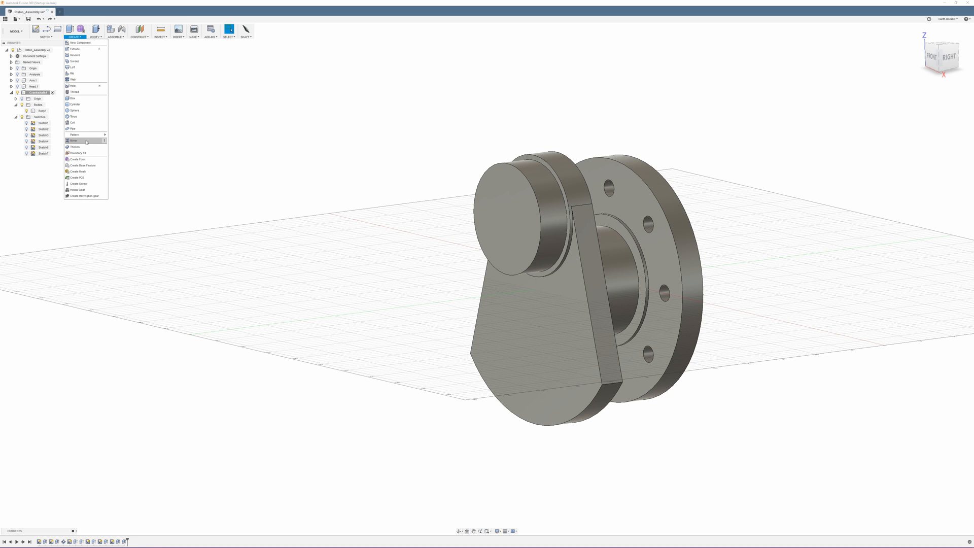
{"action": "left_click", "coordinate": [86, 143]}
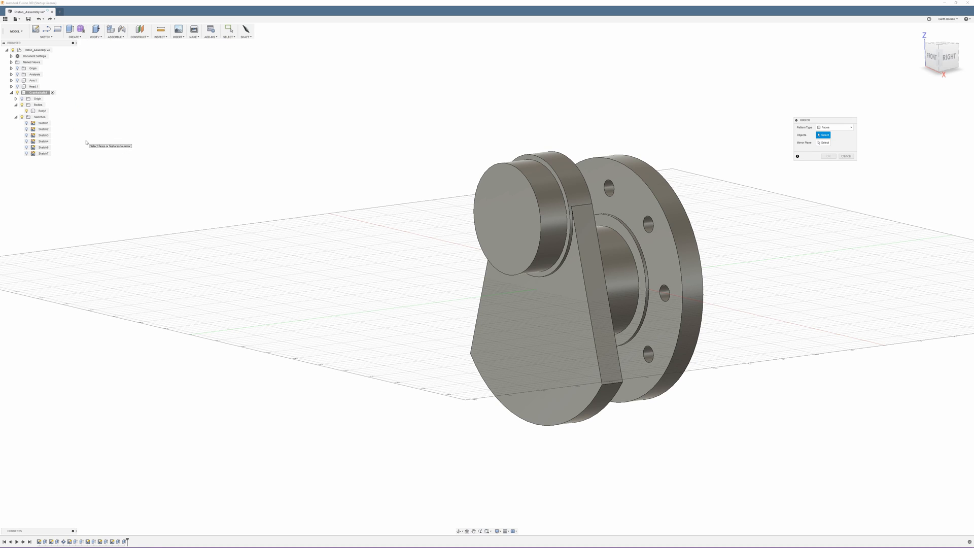
{"action": "left_click", "coordinate": [835, 128]}
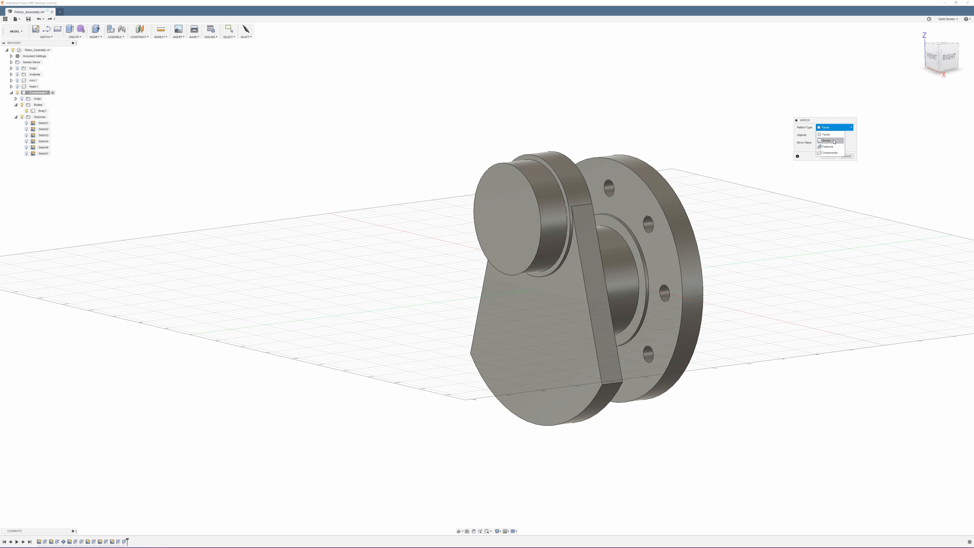
{"action": "left_click", "coordinate": [832, 146]}
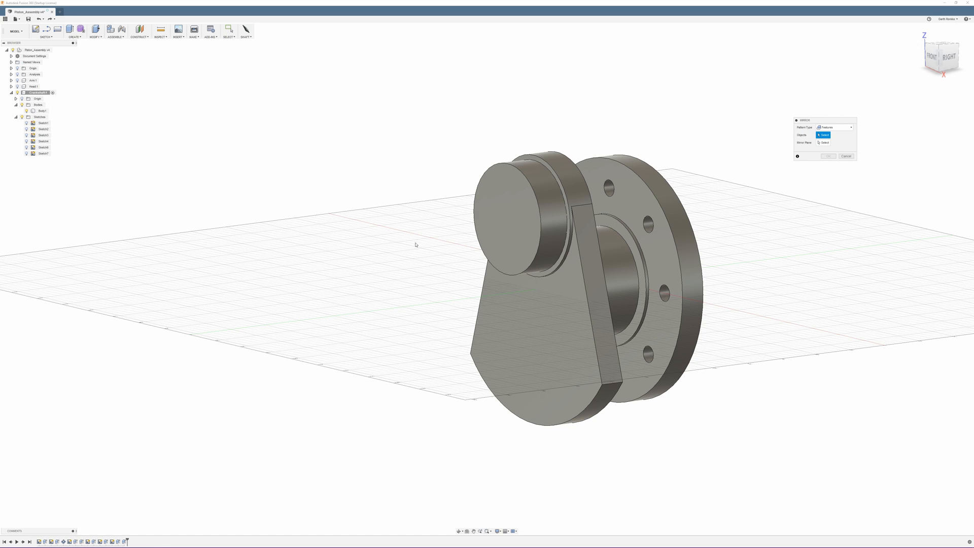
{"action": "left_click", "coordinate": [124, 542]}
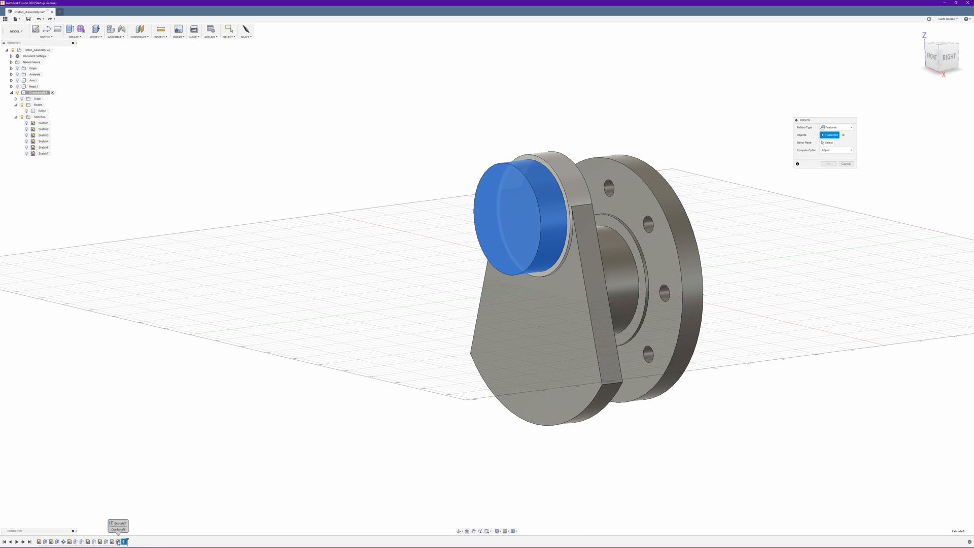
{"action": "left_click", "coordinate": [118, 542]}
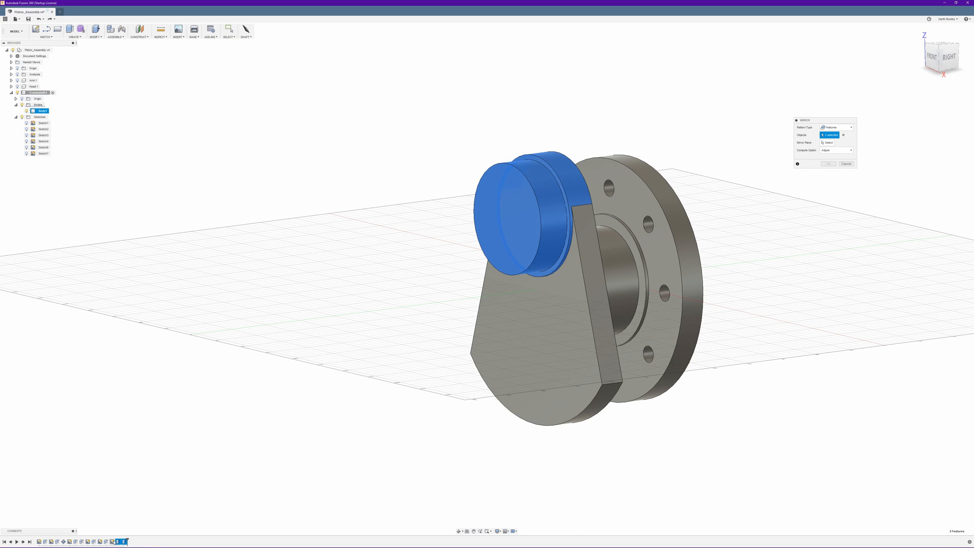
{"action": "left_click", "coordinate": [105, 542]}
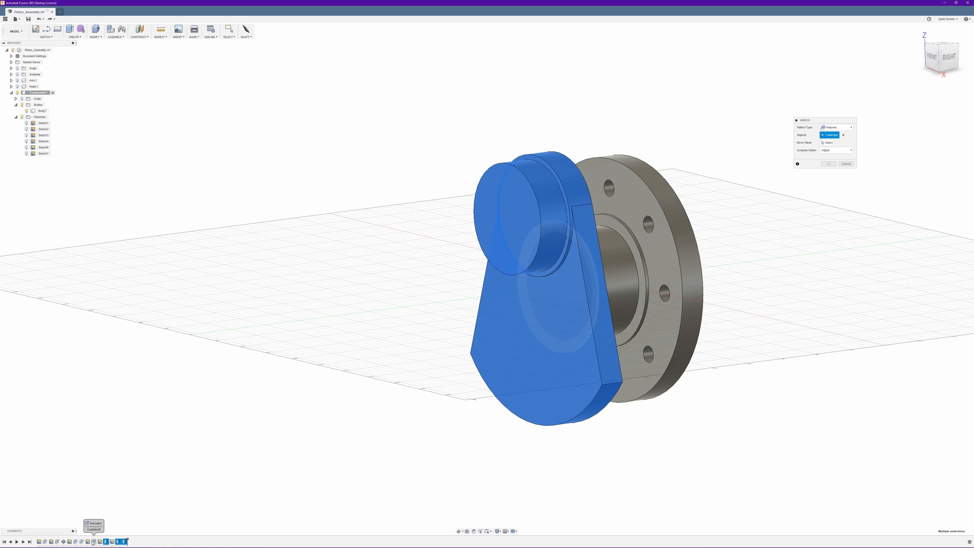
{"action": "left_click", "coordinate": [94, 542]}
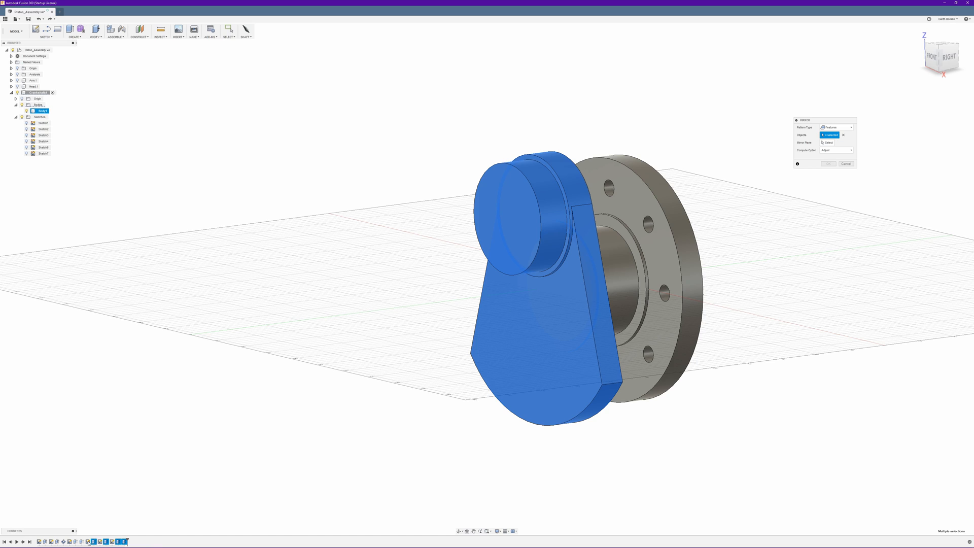
{"action": "left_click", "coordinate": [76, 542]}
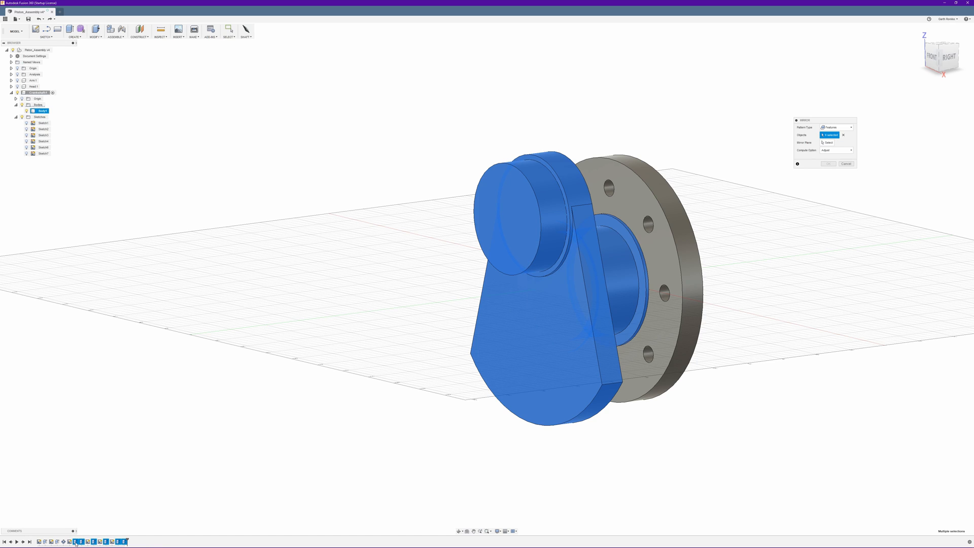
Step: Use the crank pin's flat end face as the mirror plane and create the mirrored crank features
{"action": "left_click", "coordinate": [826, 144]}
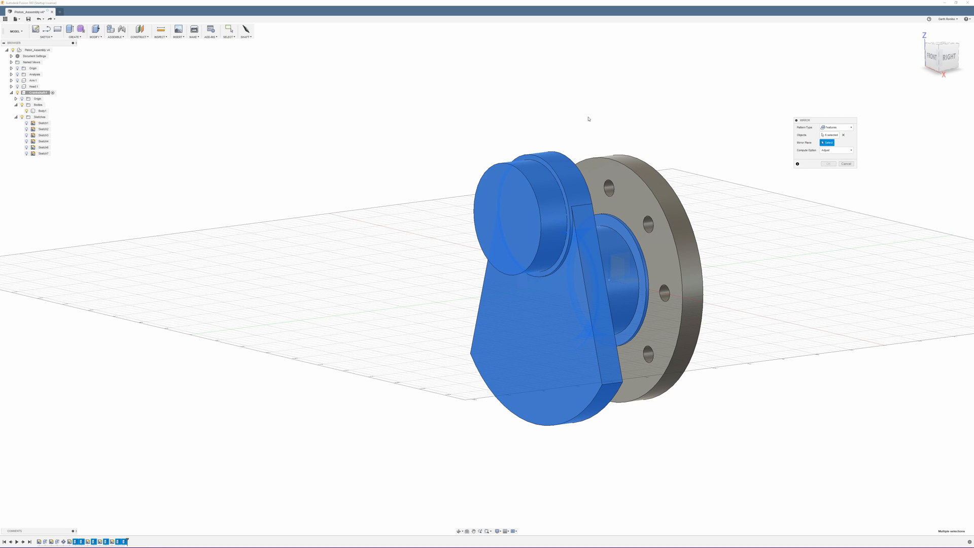
{"action": "left_click", "coordinate": [510, 167]}
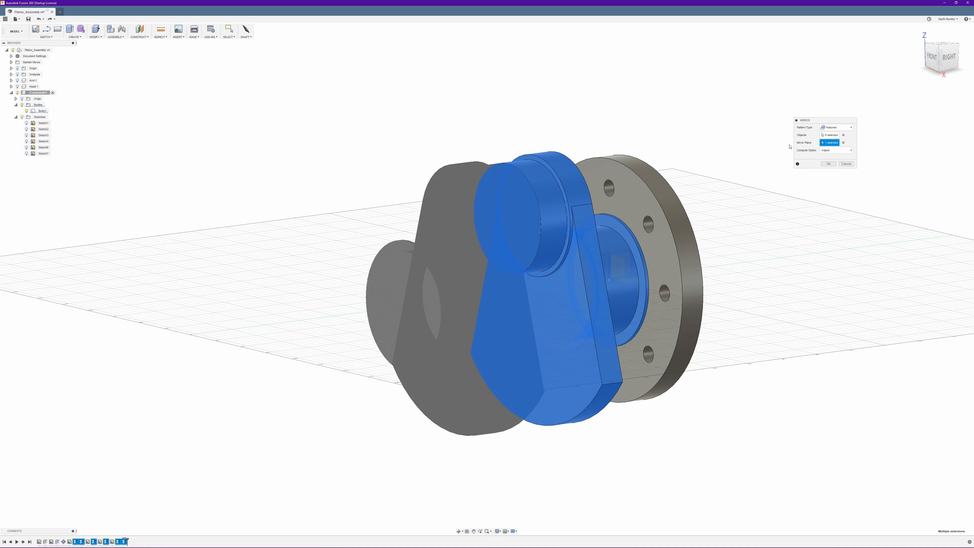
{"action": "middle_click_drag", "start_coordinate": [724, 127], "coordinate": [700, 130], "text": "shift"}
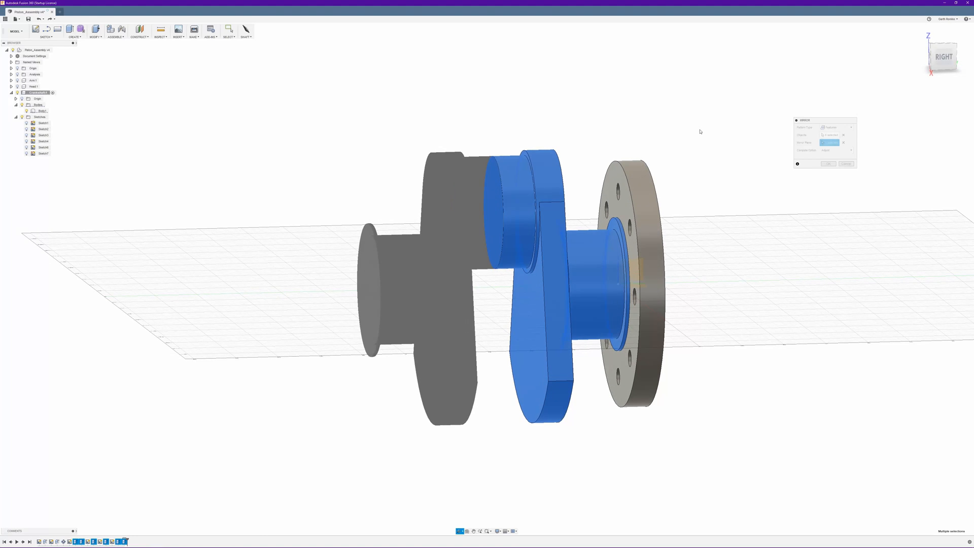
{"action": "left_click", "coordinate": [828, 163]}
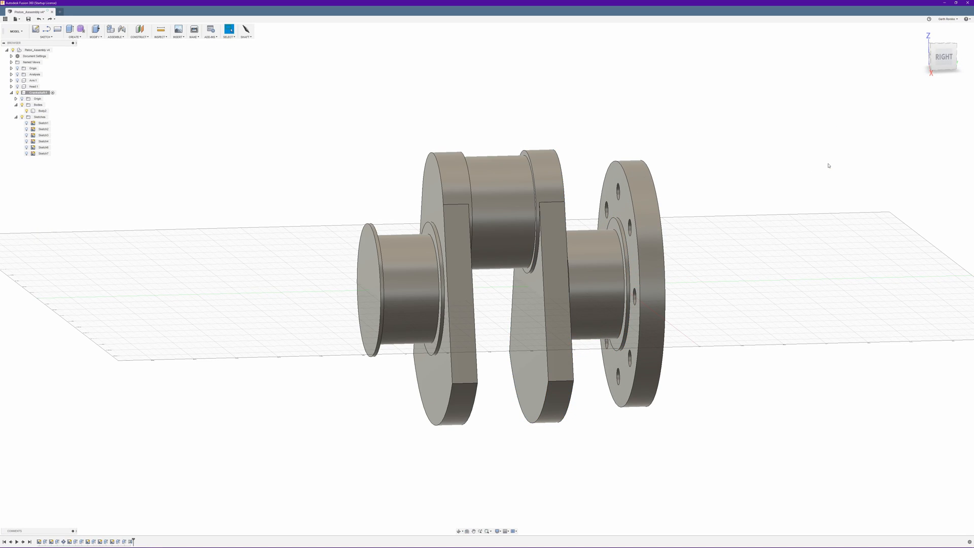
{"action": "middle_click_drag", "start_coordinate": [582, 47], "coordinate": [478, 88], "text": "shift"}
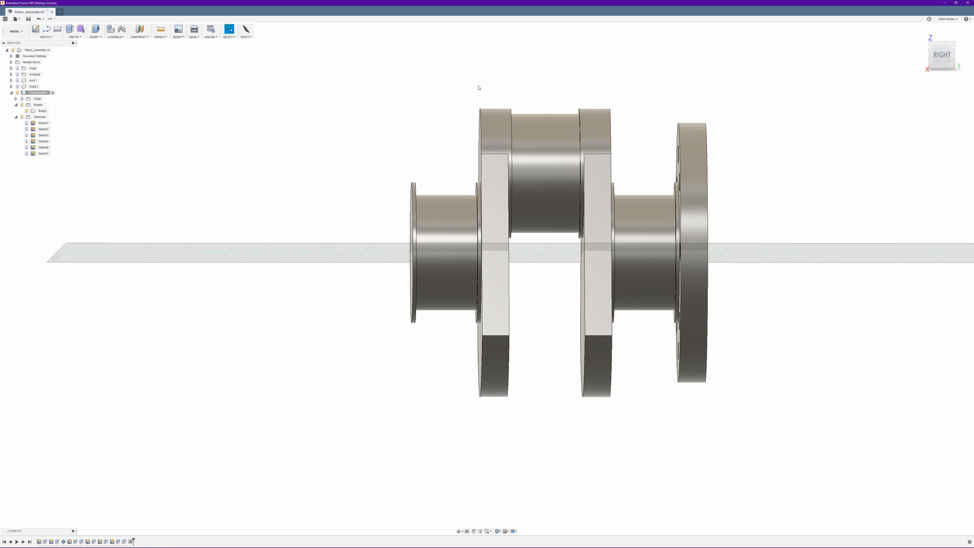
{"action": "left_click_drag", "start_coordinate": [349, 61], "coordinate": [609, 459]}
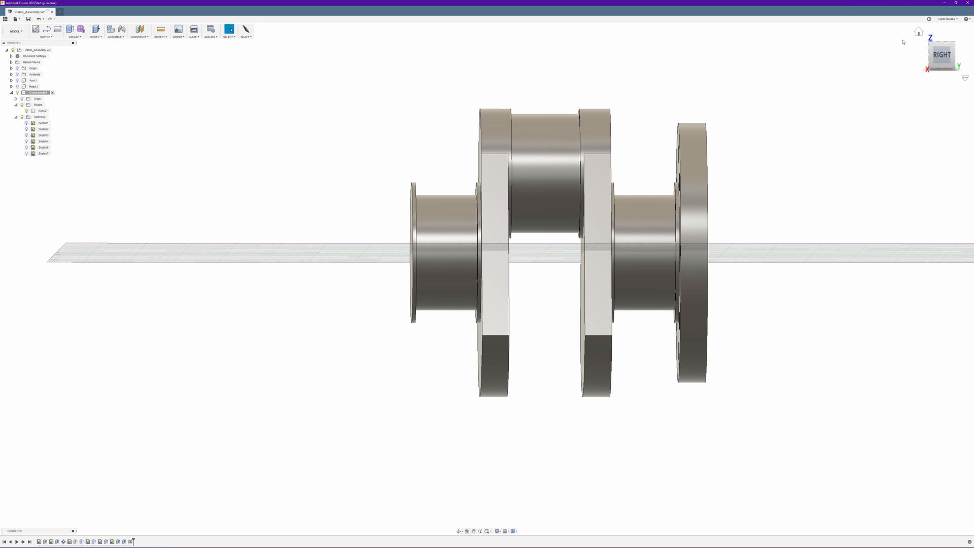
{"action": "middle_click_drag", "start_coordinate": [796, 123], "coordinate": [784, 129], "text": "shift"}
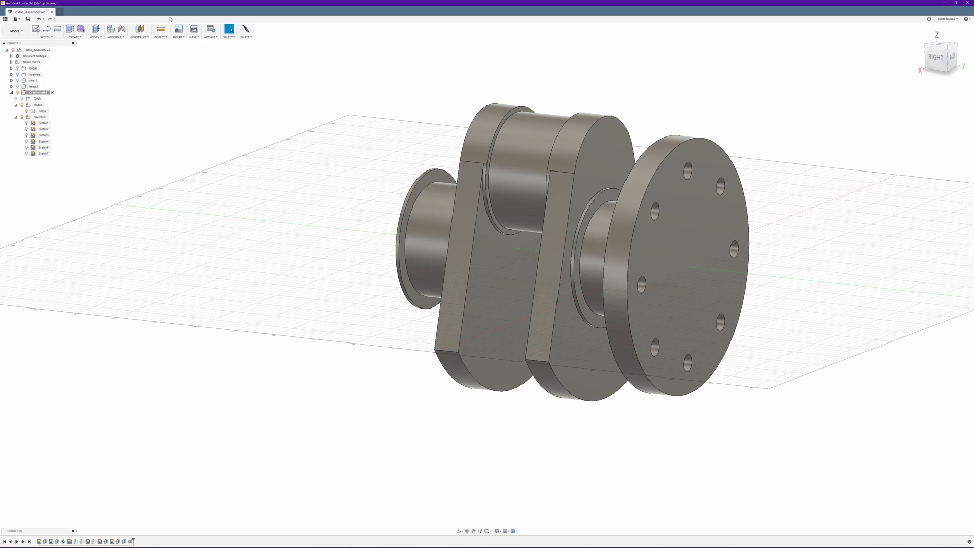
Step: Create an offset construction plane at 0 mm on the flat face of the crank web nearest the flange
{"action": "left_click", "coordinate": [139, 37]}
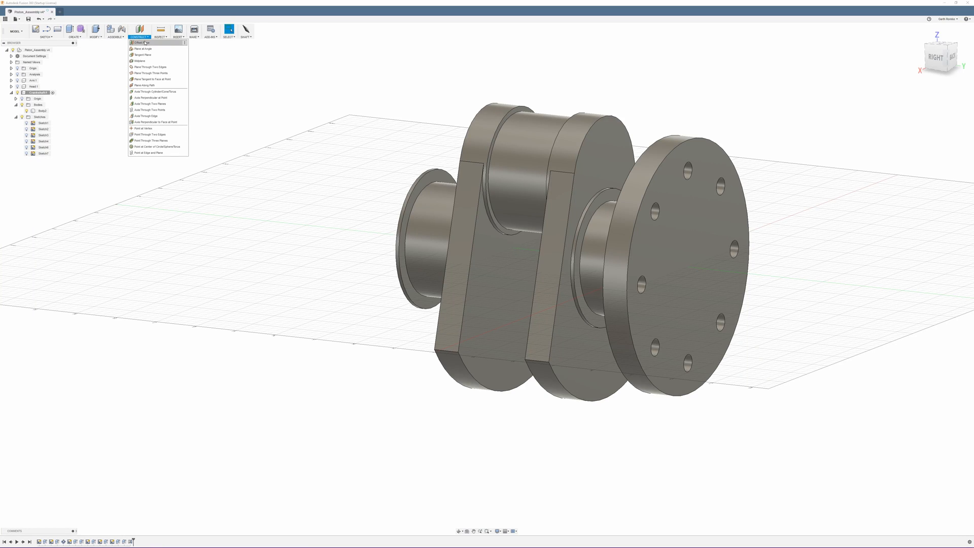
{"action": "left_click", "coordinate": [144, 43]}
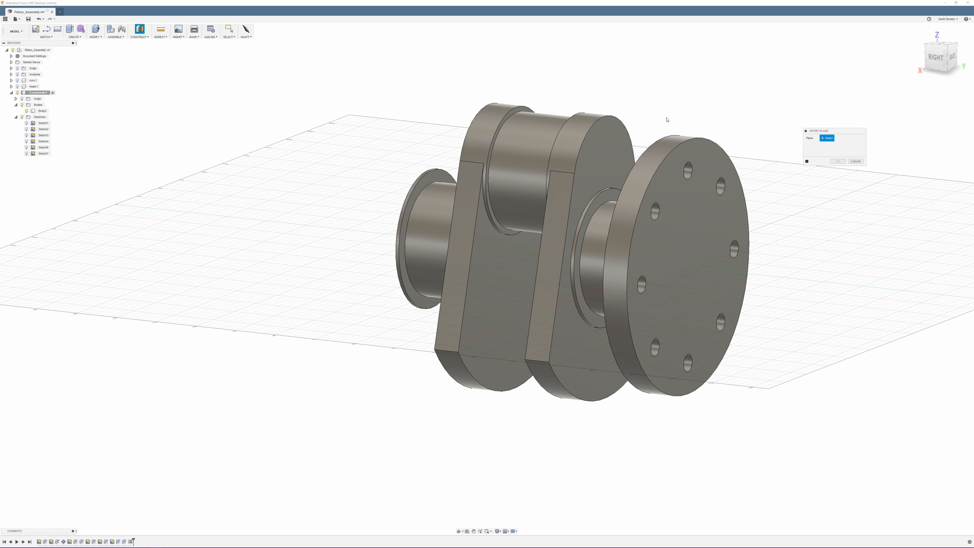
{"action": "left_click", "coordinate": [612, 151]}
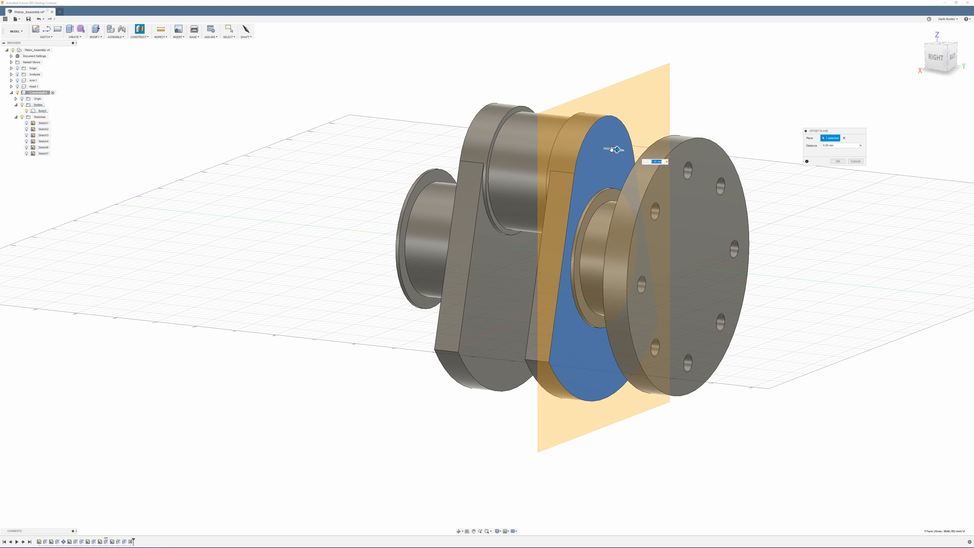
{"action": "left_click", "coordinate": [838, 161]}
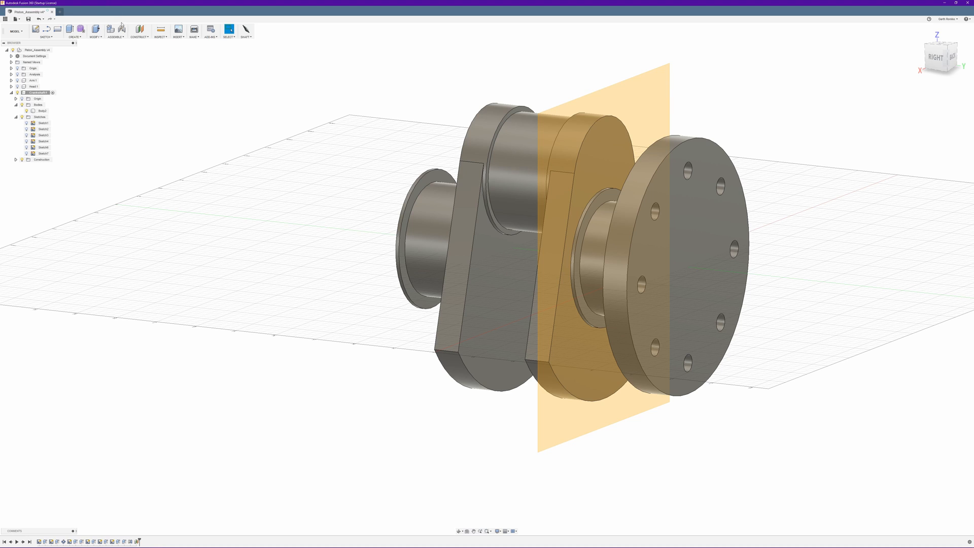
Step: Split the crankshaft body with the new construction plane, separating the crank throw from the flange-side journal
{"action": "left_click", "coordinate": [97, 38]}
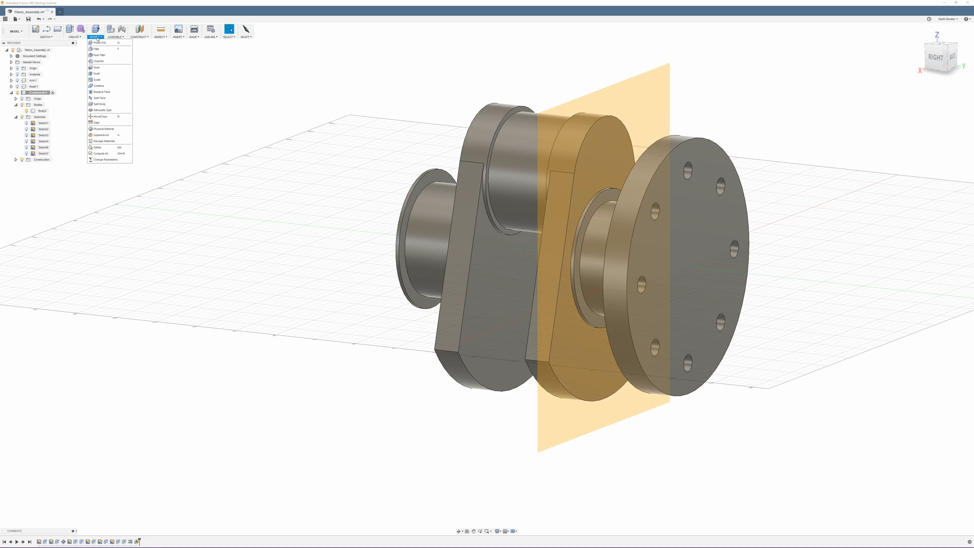
{"action": "left_click", "coordinate": [104, 104]}
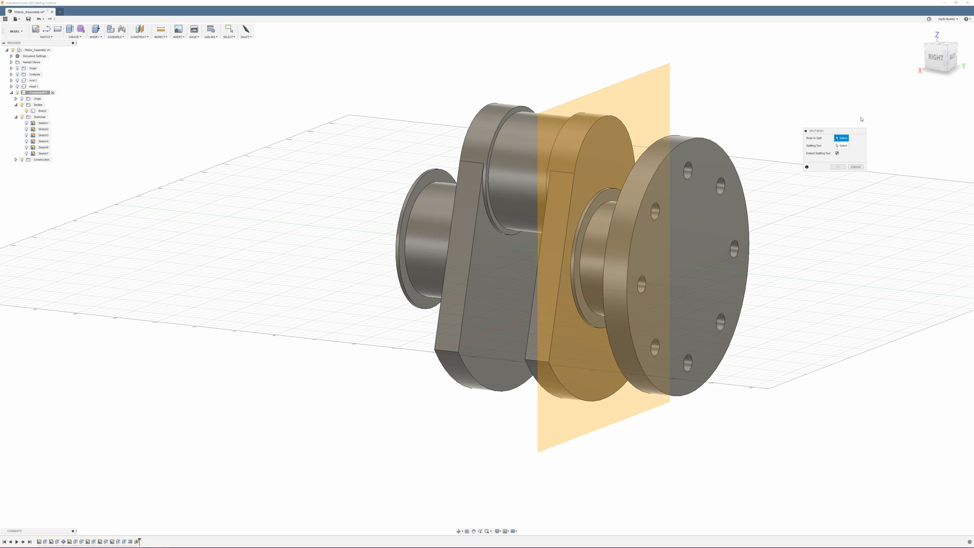
{"action": "left_click", "coordinate": [489, 146]}
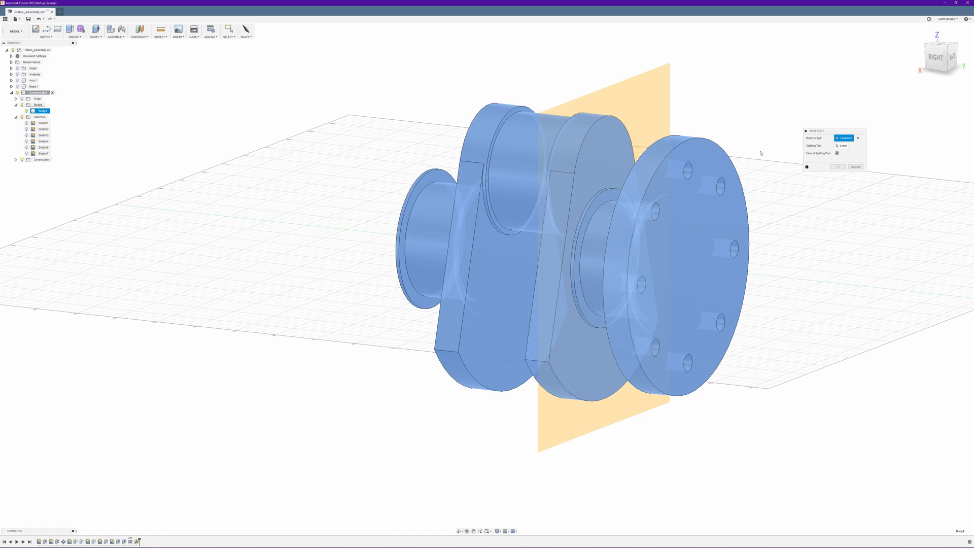
{"action": "left_click", "coordinate": [843, 146]}
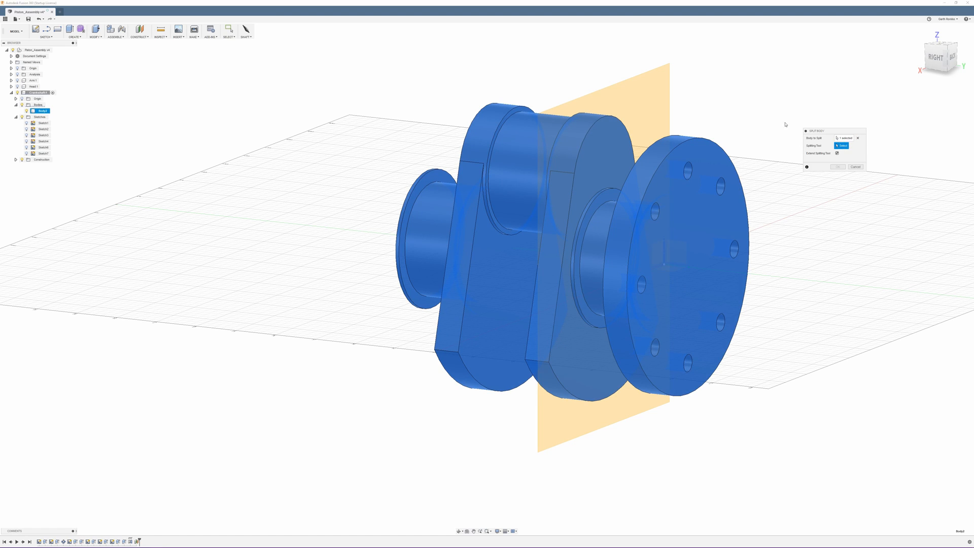
{"action": "left_click", "coordinate": [630, 99]}
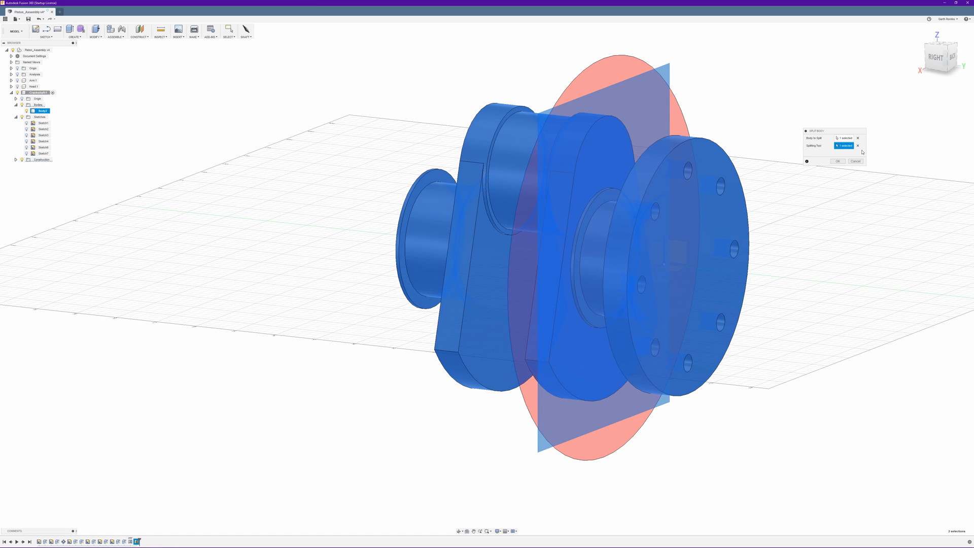
{"action": "left_click", "coordinate": [837, 161]}
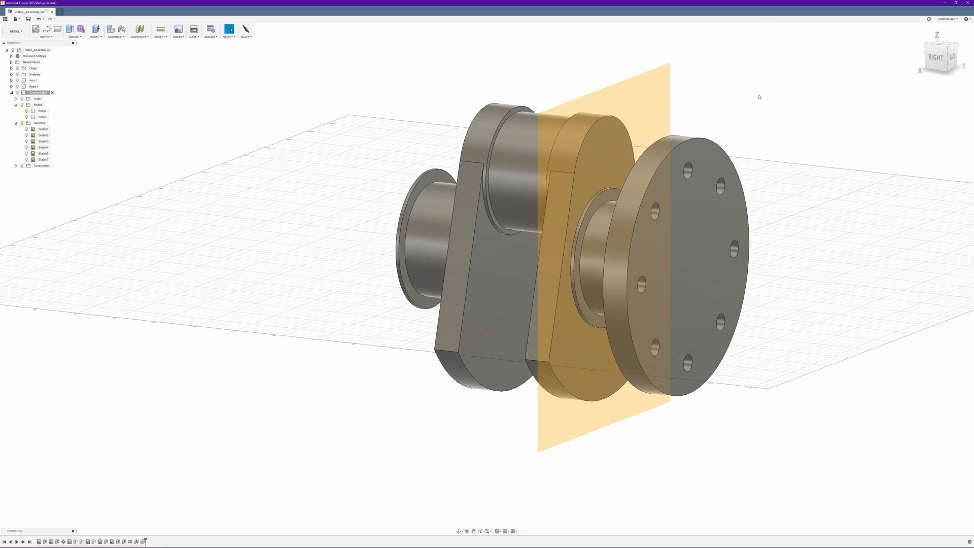
Step: Set up a Move/Copy of the crank throw body, picked at the centre of its free journal end face, with Create Copy enabled
{"action": "middle_click_drag", "start_coordinate": [470, 81], "coordinate": [487, 89], "text": "shift"}
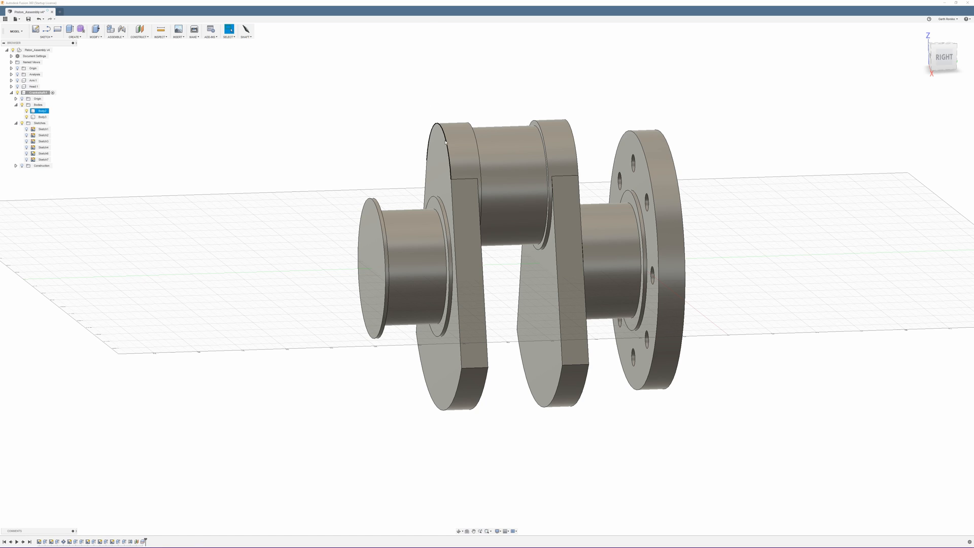
{"action": "left_click", "coordinate": [94, 37]}
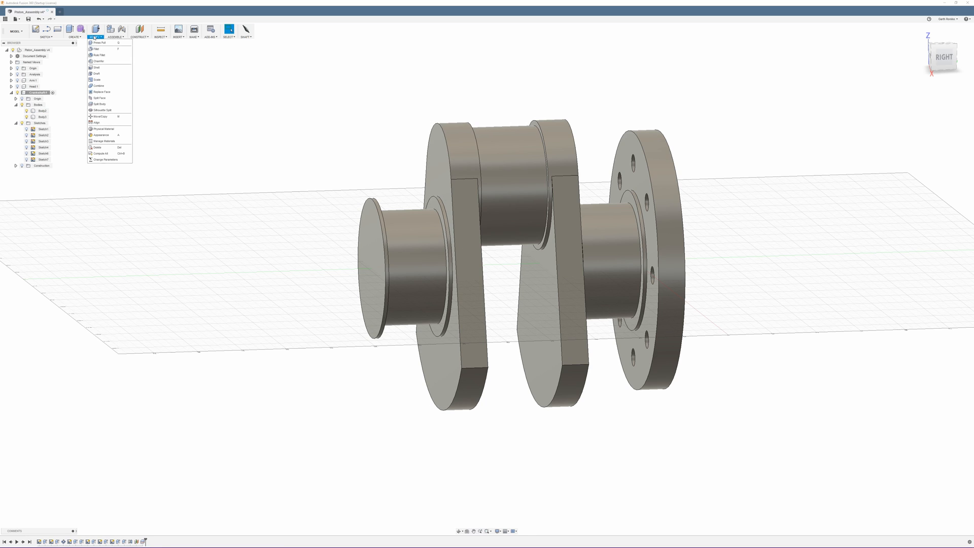
{"action": "left_click", "coordinate": [114, 117]}
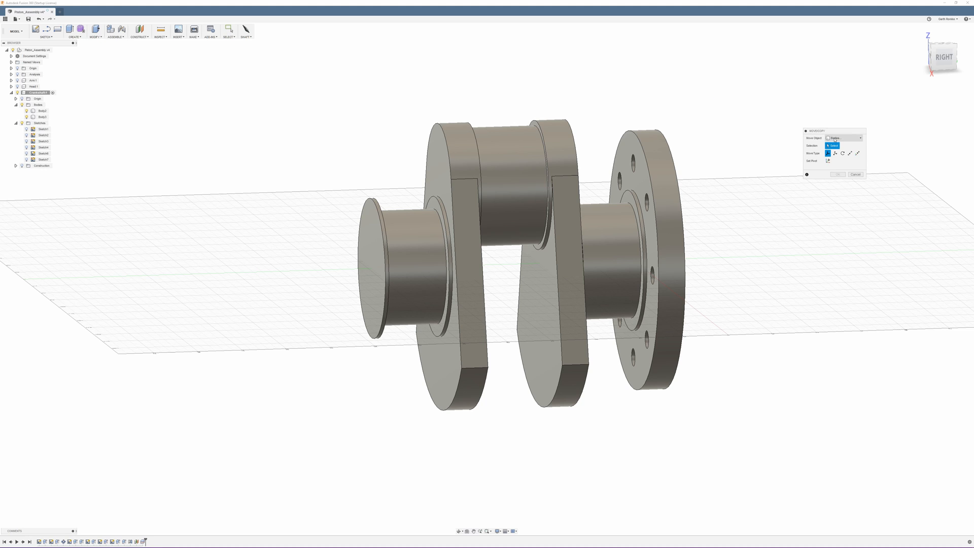
{"action": "left_click", "coordinate": [452, 161]}
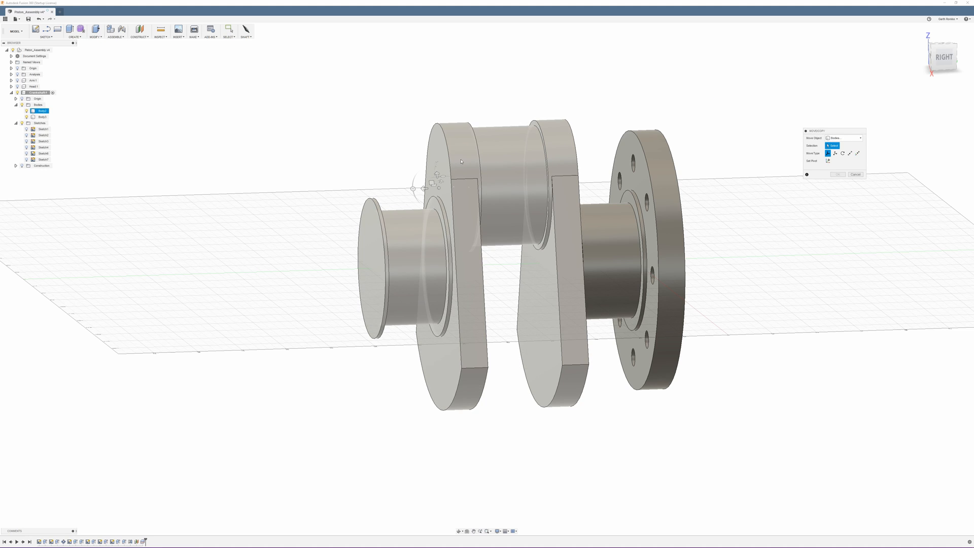
{"action": "left_click", "coordinate": [461, 162]}
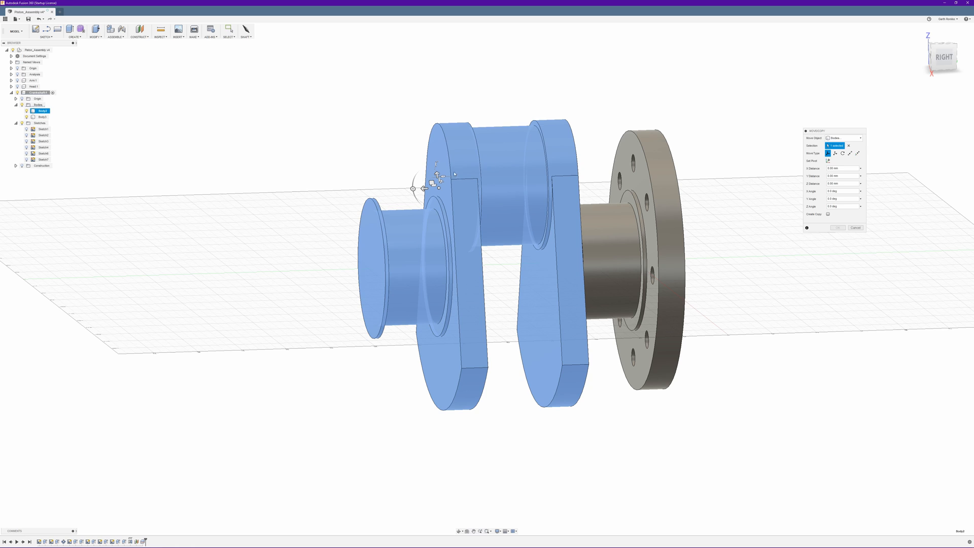
{"action": "left_click", "coordinate": [365, 264]}
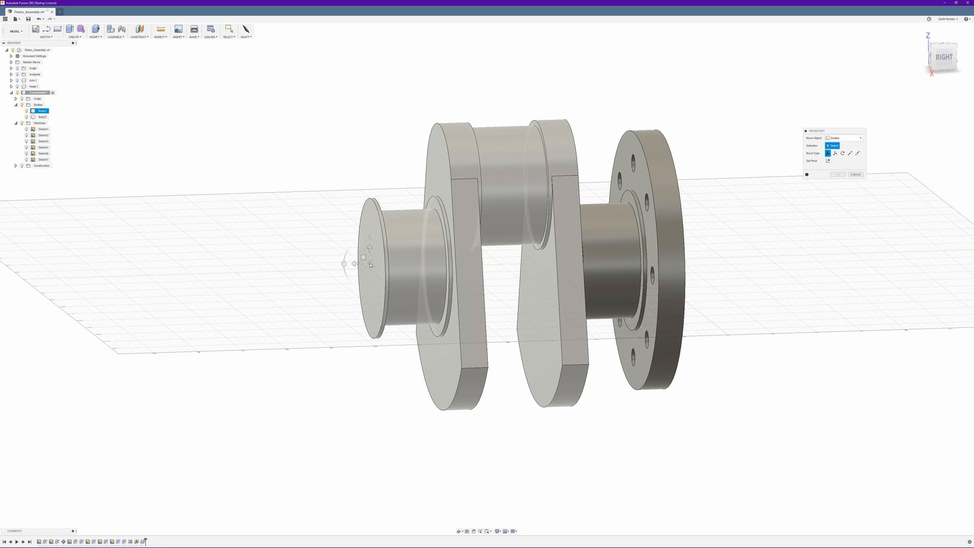
{"action": "left_click", "coordinate": [372, 265]}
{"action": "mouse_move", "coordinate": [378, 159]}
{"action": "middle_mouse_down", "text": "shift"}
{"action": "mouse_move", "coordinate": [425, 154]}
{"action": "mouse_move", "coordinate": [388, 155]}
{"action": "middle_mouse_up", "text": "shift"}
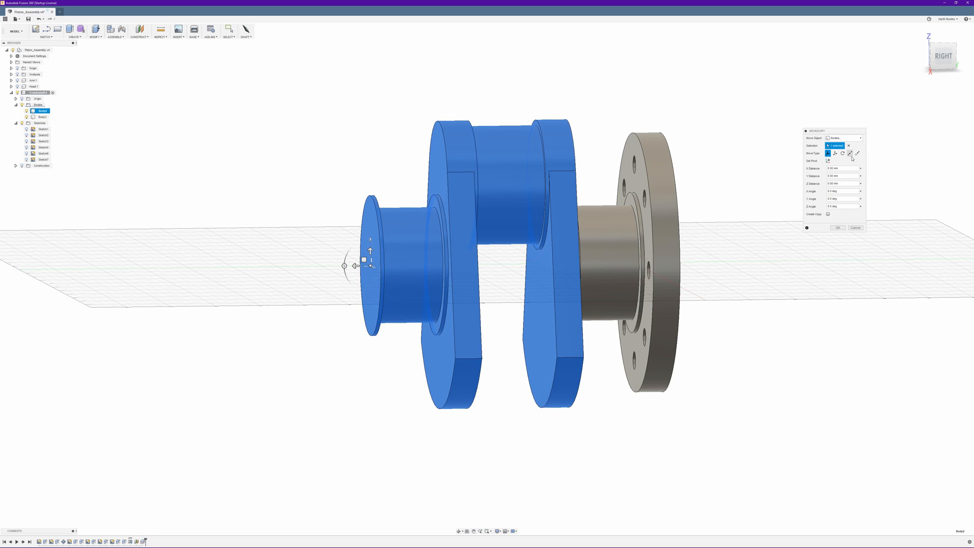
{"action": "left_click", "coordinate": [828, 215]}
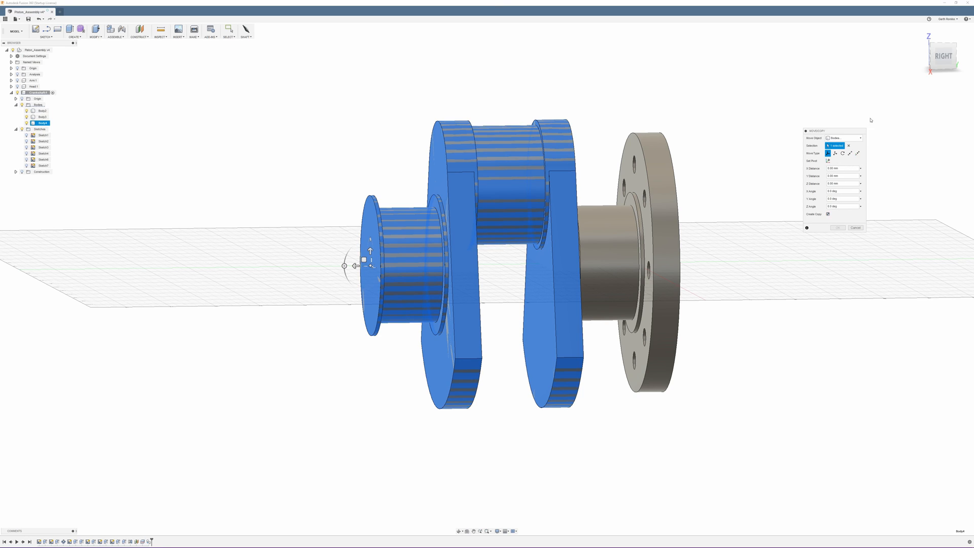
Step: Move the copied crank throw 110 mm outward along the shaft axis so it butts against the original throw's journal end
{"action": "left_click", "coordinate": [943, 56]}
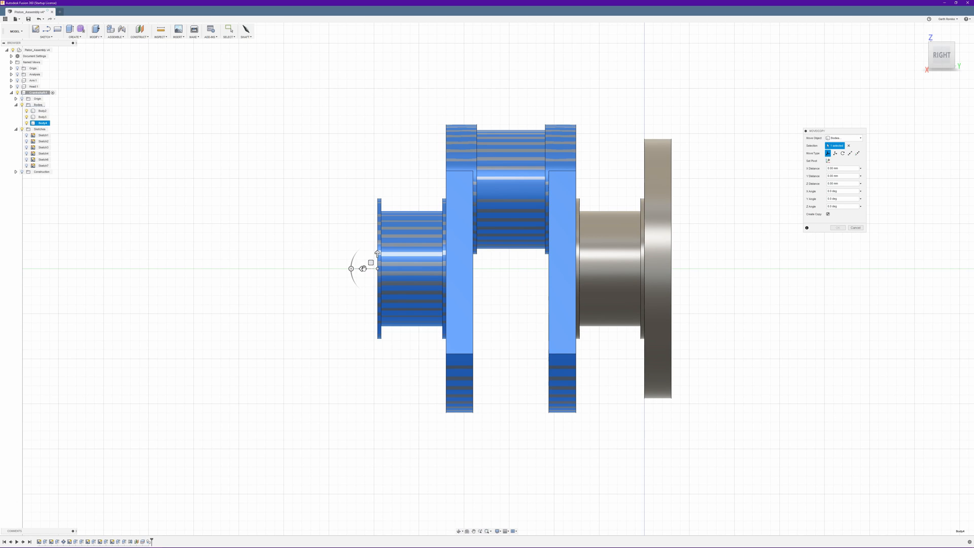
{"action": "left_click_drag", "start_coordinate": [364, 268], "coordinate": [165, 269]}
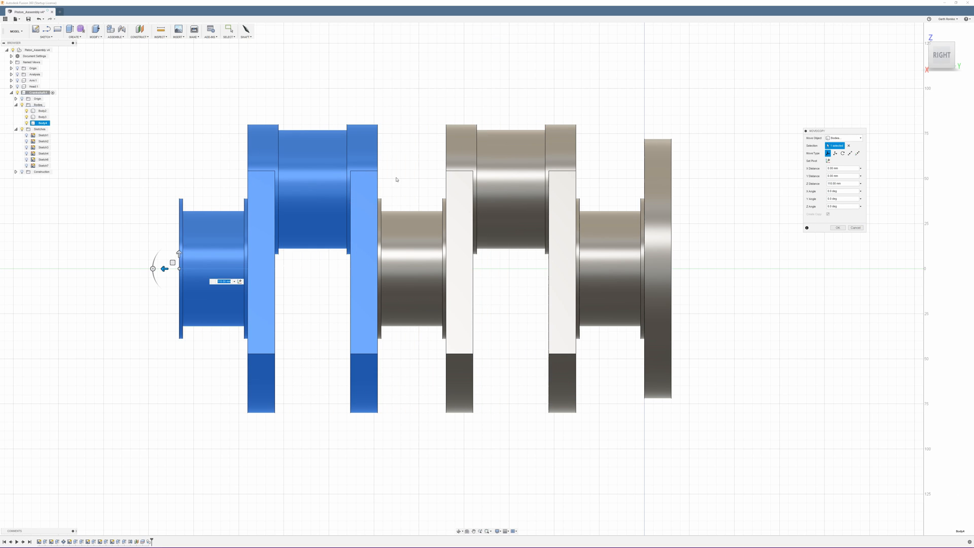
{"action": "scroll", "coordinate": [394, 206], "scroll_direction": "up", "scroll_amount": 5}
{"action": "scroll", "coordinate": [392, 207], "scroll_direction": "down", "scroll_amount": 3}
{"action": "scroll", "coordinate": [390, 207], "scroll_direction": "up", "scroll_amount": 3}
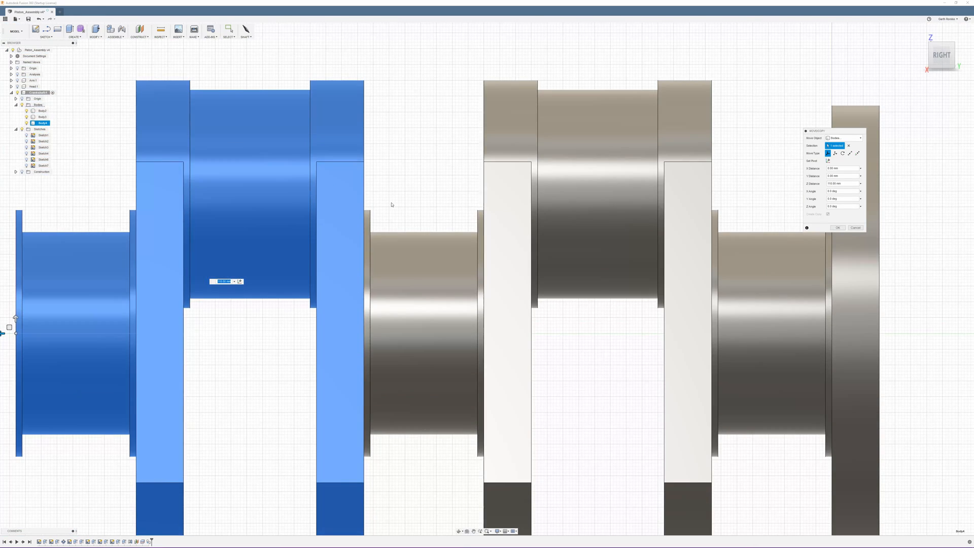
{"action": "scroll", "coordinate": [385, 208], "scroll_direction": "down", "scroll_amount": 1}
{"action": "scroll", "coordinate": [385, 208], "scroll_direction": "down", "scroll_amount": 2}
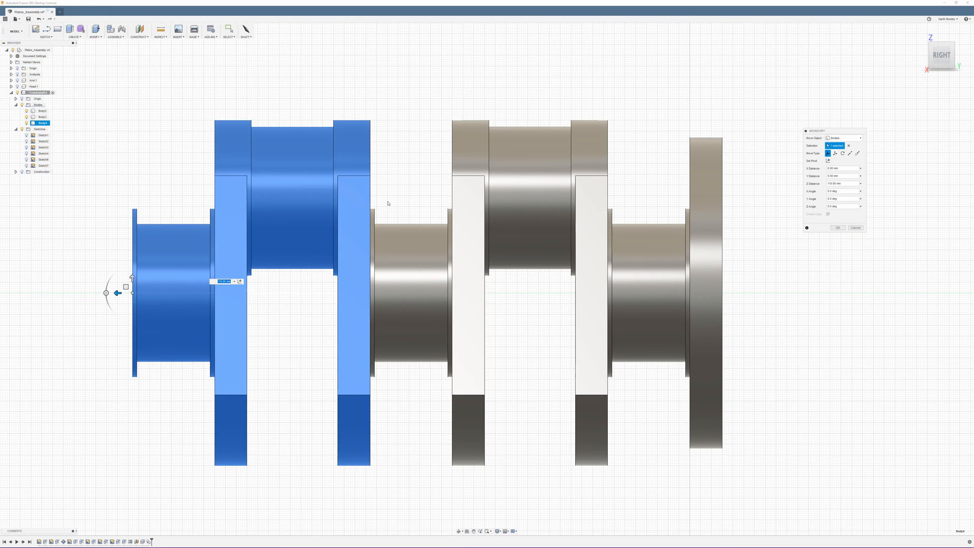
{"action": "left_click", "coordinate": [839, 227]}
Step: Rotate the copied crank throw 180 degrees about the shaft axis, check its orientation against the reference drawing, and finish the move
{"action": "middle_click_drag", "start_coordinate": [455, 98], "coordinate": [478, 101], "text": "shift"}
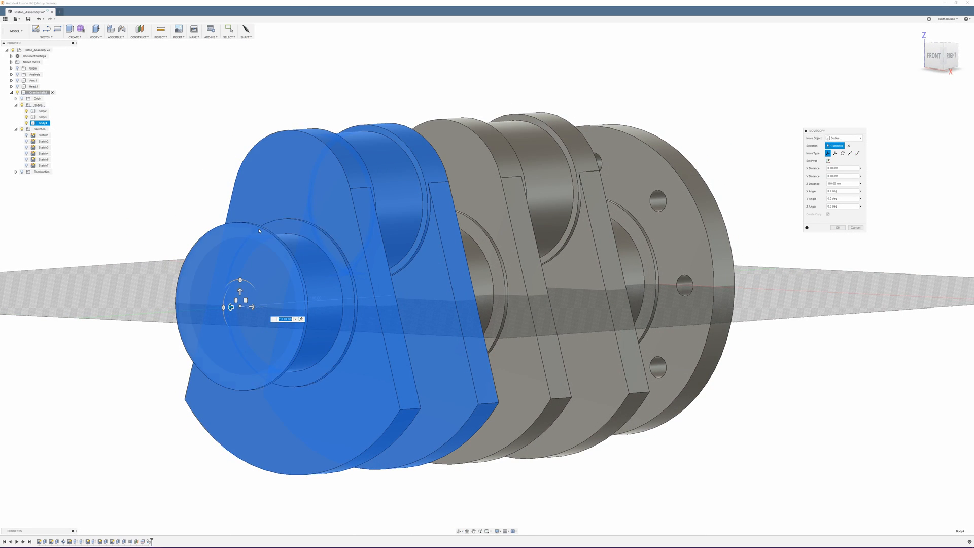
{"action": "left_click_drag", "start_coordinate": [241, 281], "coordinate": [241, 342]}
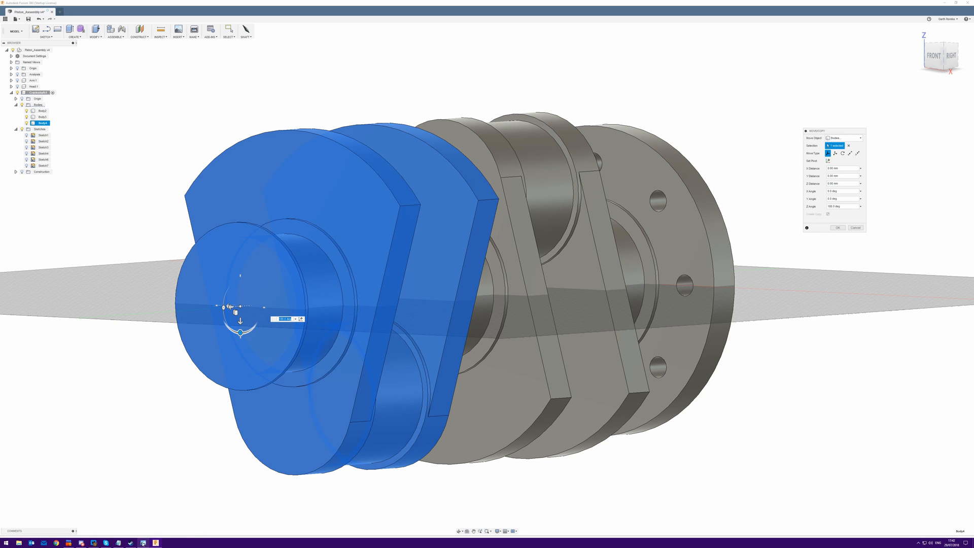
{"action": "left_click", "coordinate": [147, 544]}
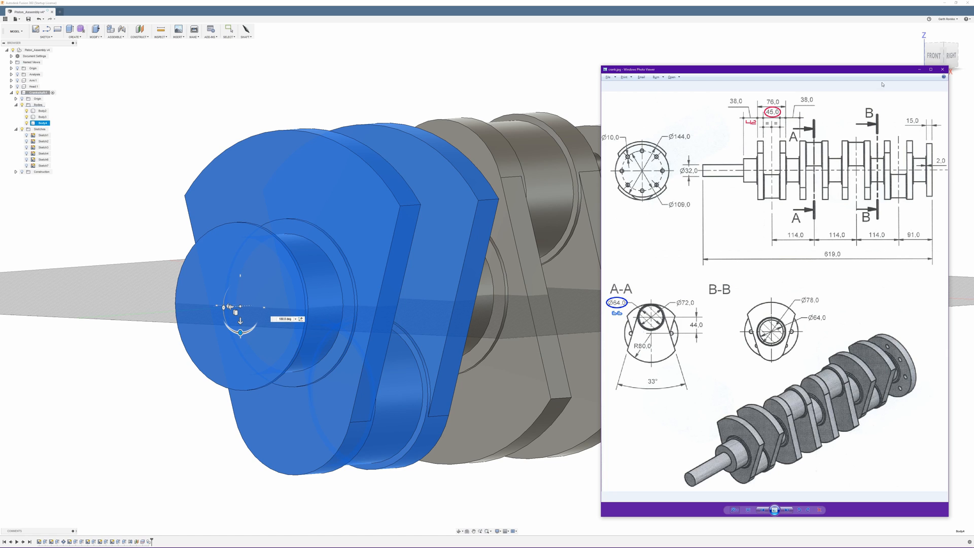
{"action": "left_click", "coordinate": [751, 2]}
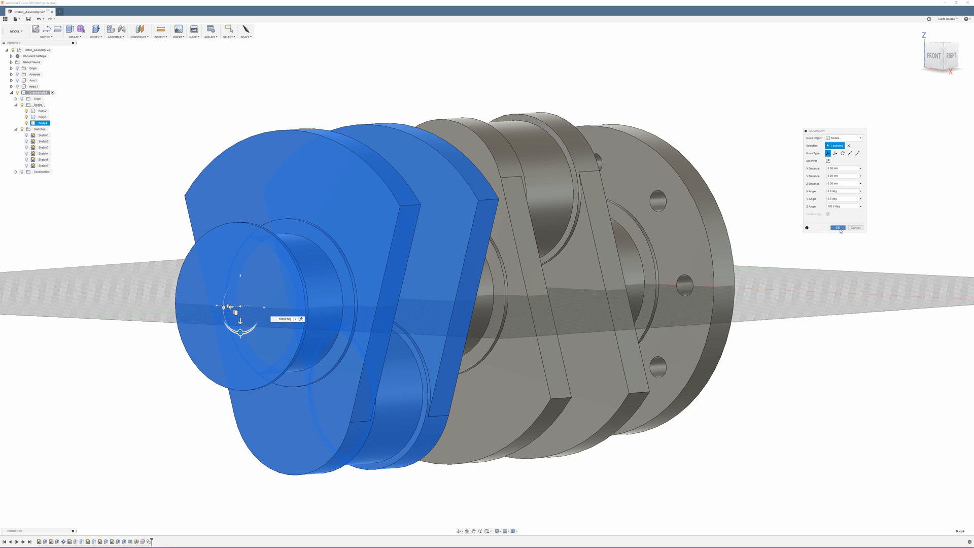
{"action": "left_click", "coordinate": [837, 228]}
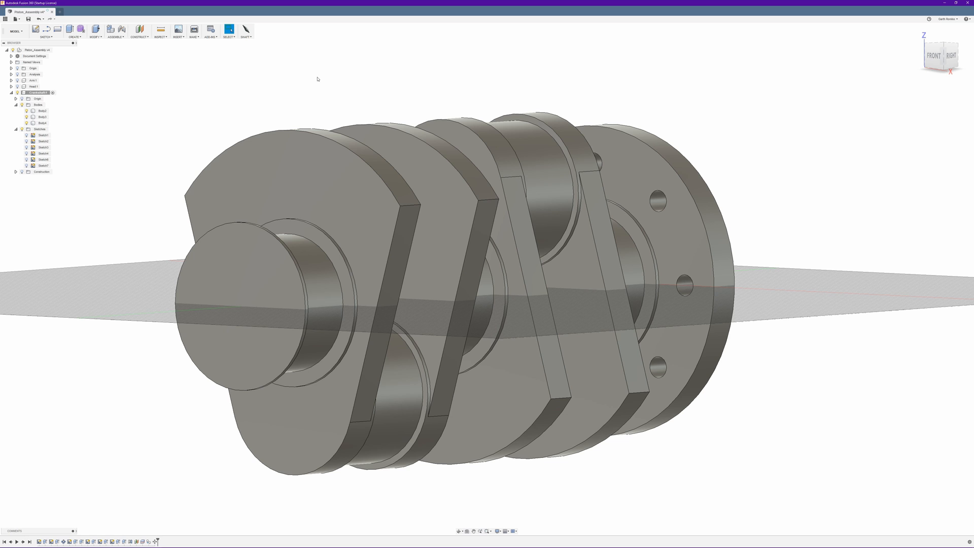
Step: Set up another Move/Copy using the rotated end crank throw body, with Create Copy enabled
{"action": "left_click", "coordinate": [952, 57]}
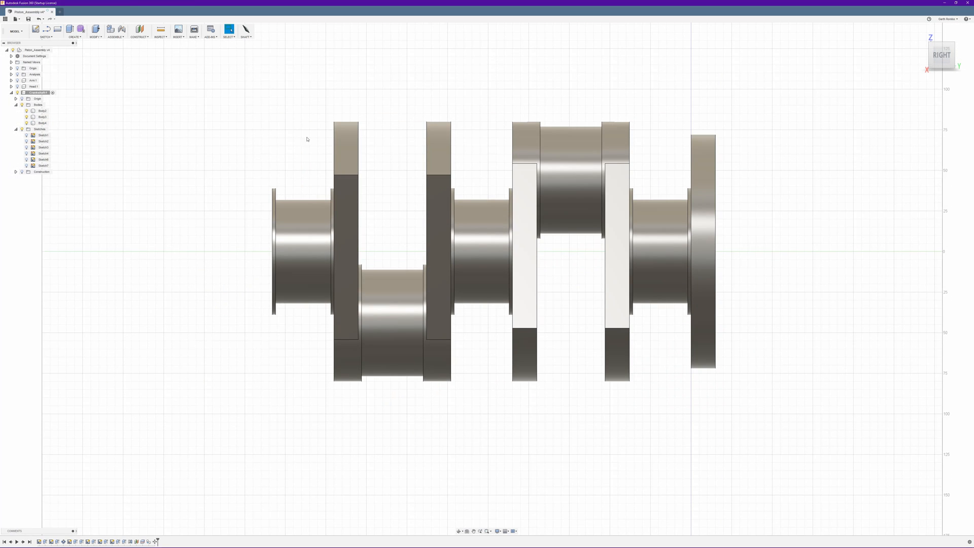
{"action": "left_click", "coordinate": [95, 38]}
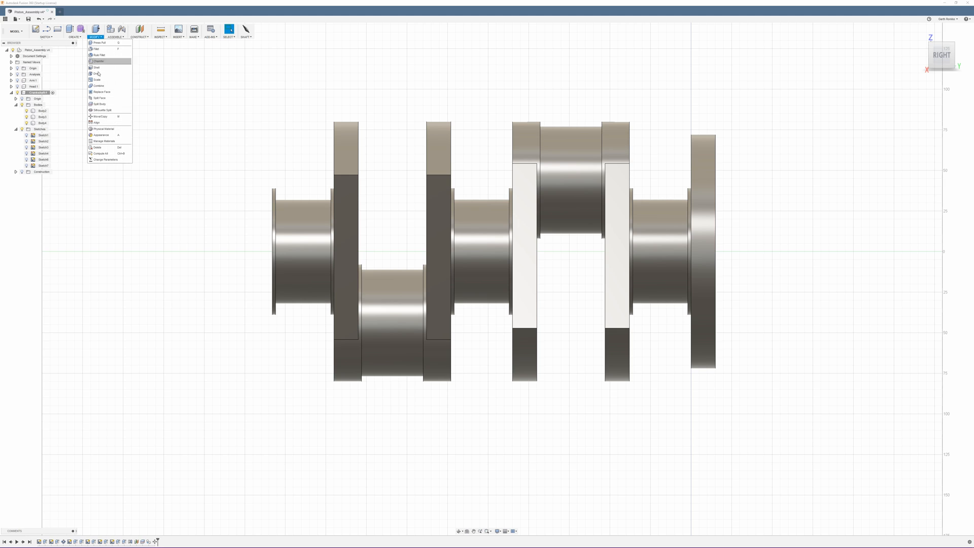
{"action": "left_click", "coordinate": [113, 121]}
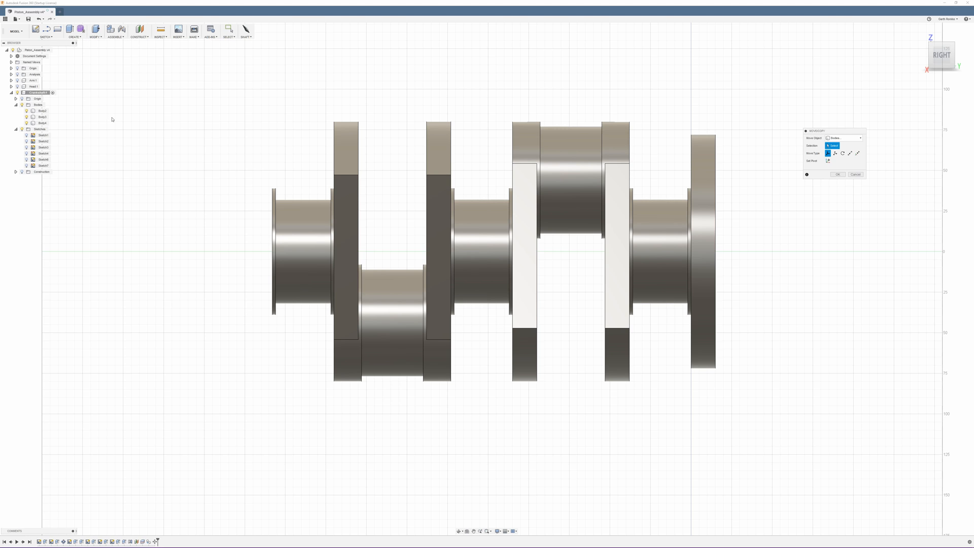
{"action": "left_click", "coordinate": [318, 242]}
{"action": "middle_click_drag", "start_coordinate": [300, 191], "coordinate": [310, 185], "text": "shift"}
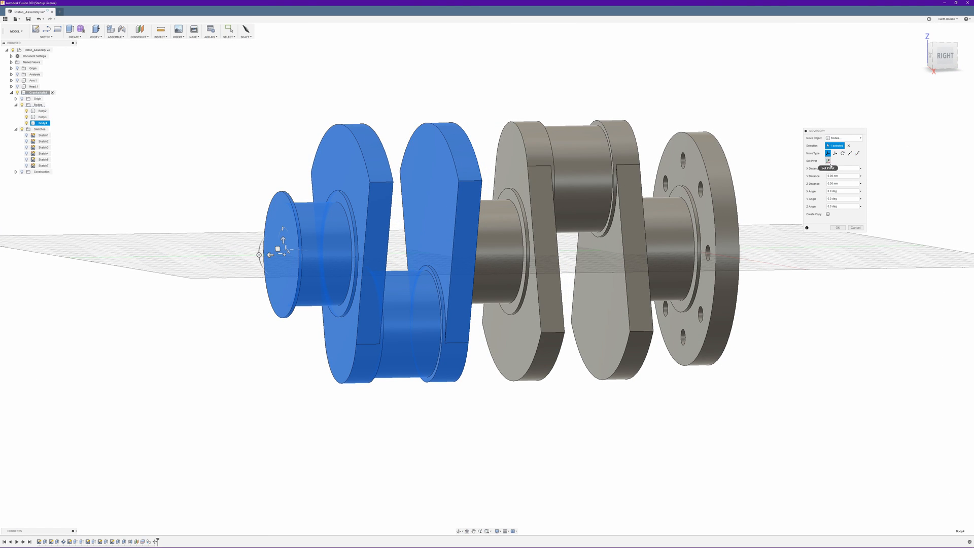
{"action": "left_click", "coordinate": [828, 215]}
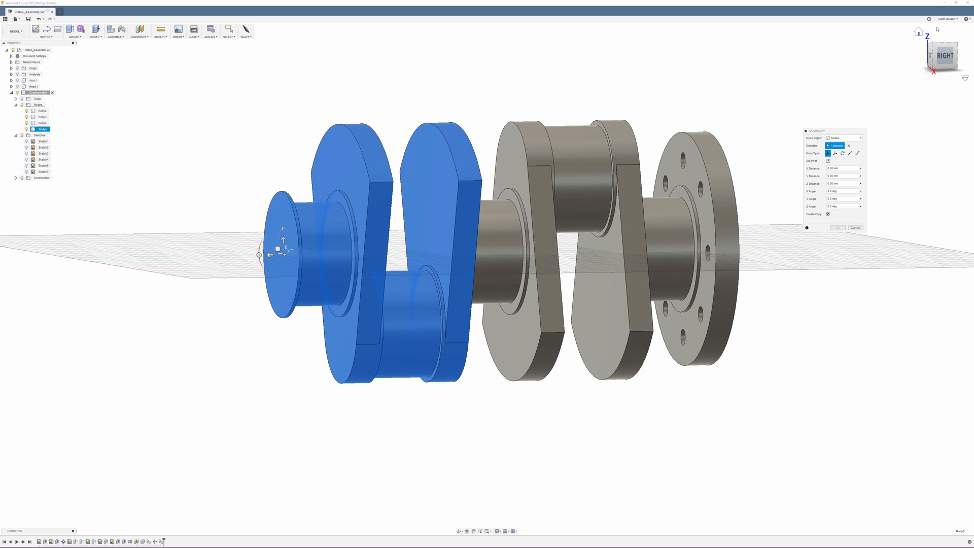
Step: Place the new crank throw copy 110 mm further outward along the shaft axis, keeping the same orientation
{"action": "left_click", "coordinate": [945, 55]}
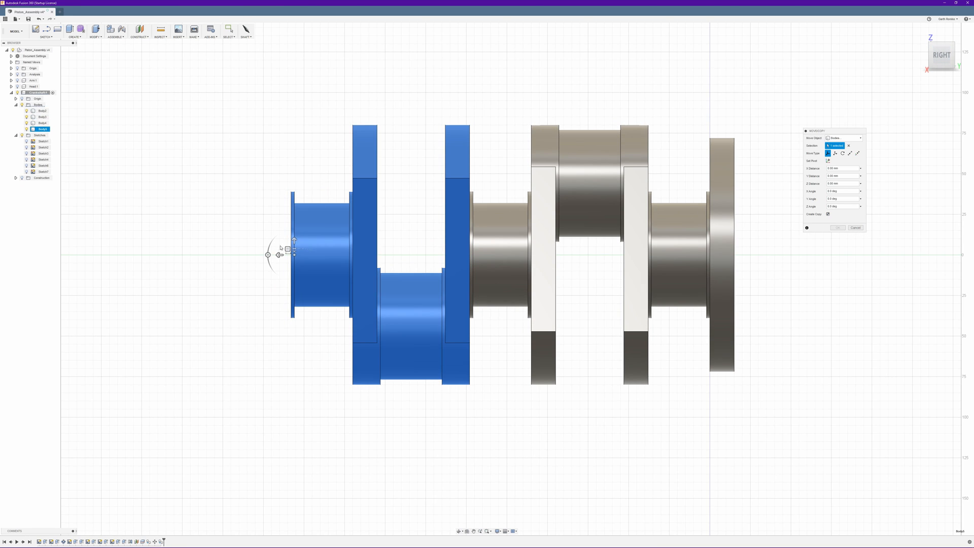
{"action": "left_click_drag", "start_coordinate": [279, 255], "coordinate": [236, 259]}
{"action": "left_click_drag", "start_coordinate": [165, 255], "coordinate": [101, 255]}
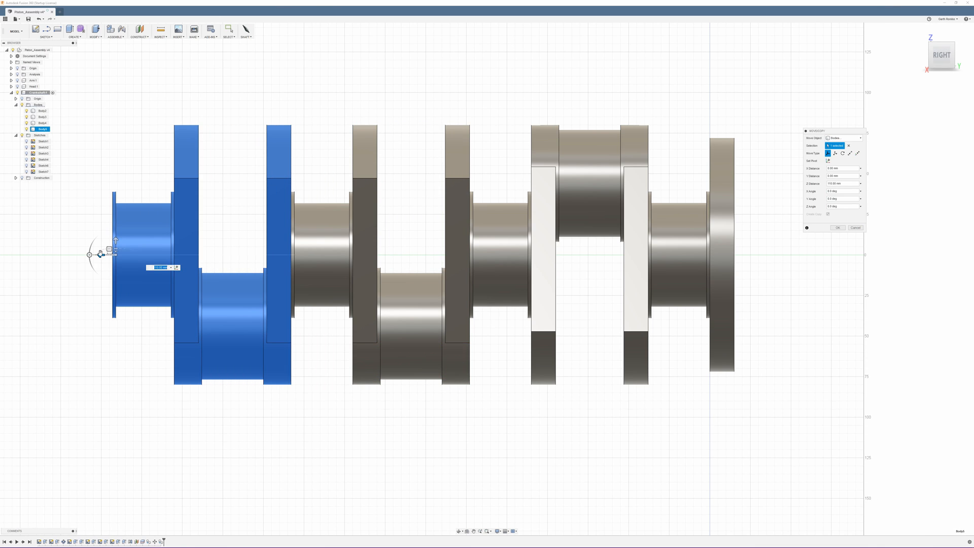
{"action": "left_click", "coordinate": [837, 228]}
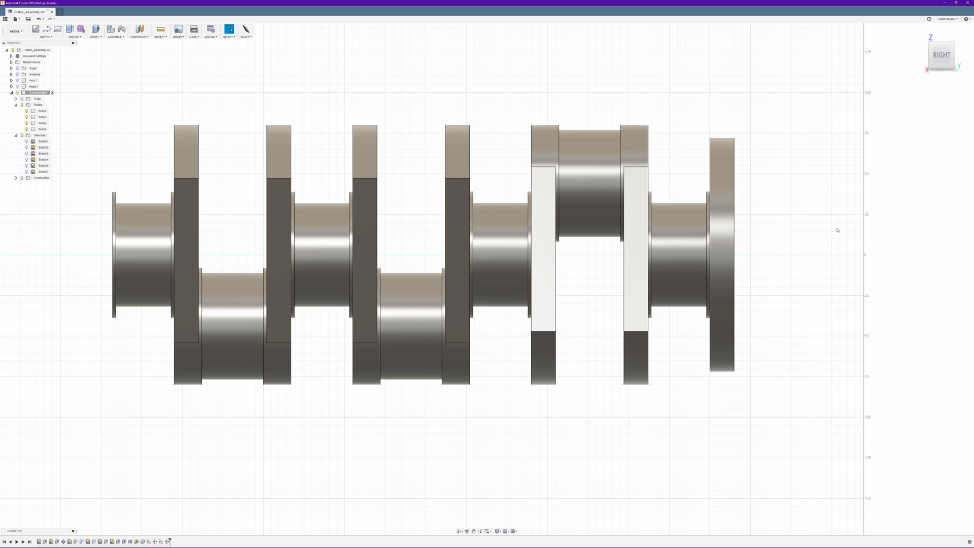
Step: Copy the outermost crank throw body with Move/Copy and place the copy 110 mm further outward along the shaft axis
{"action": "middle_click_drag", "start_coordinate": [335, 80], "coordinate": [542, 75]}
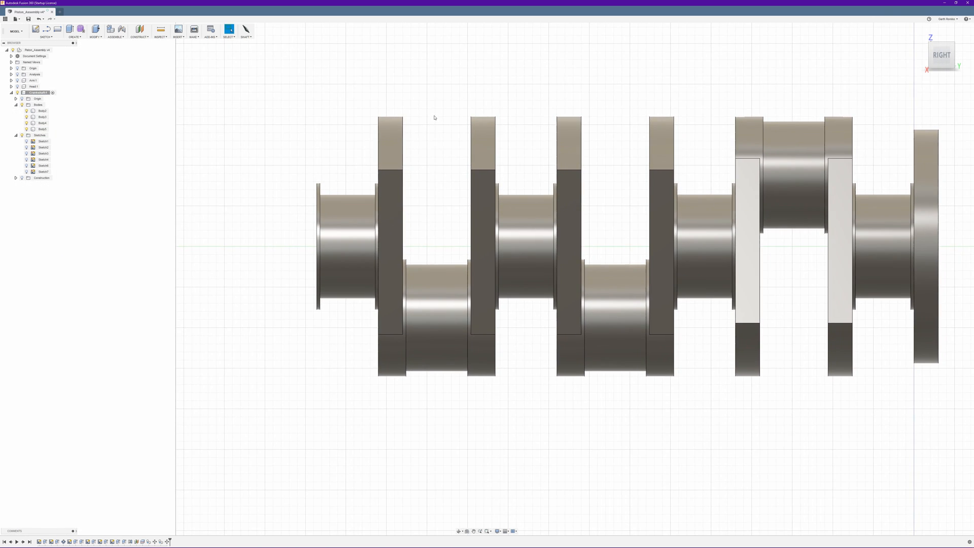
{"action": "left_click", "coordinate": [94, 37]}
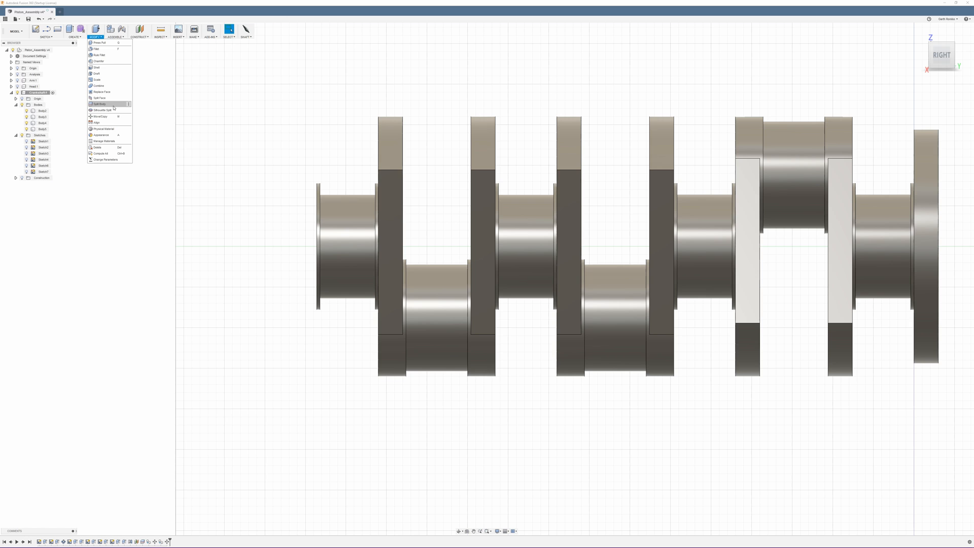
{"action": "left_click", "coordinate": [100, 116]}
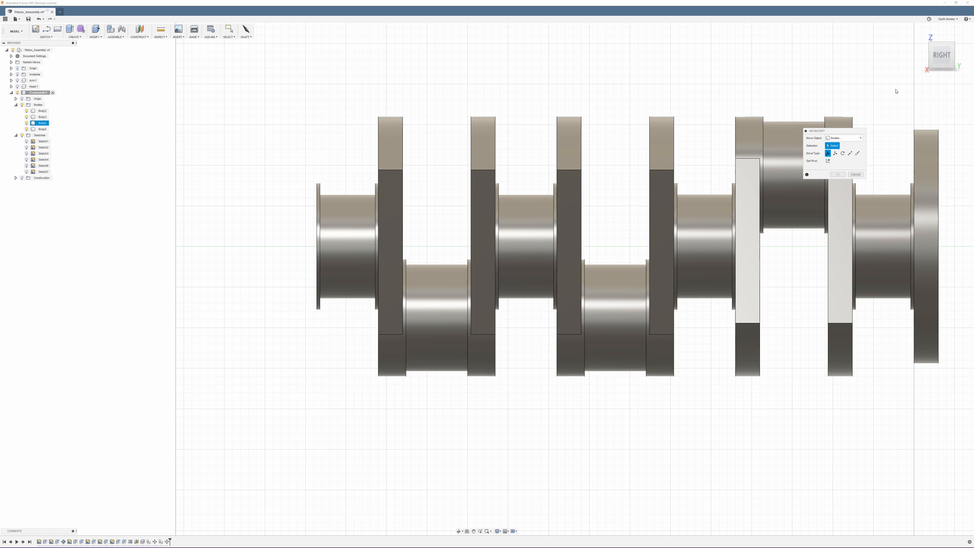
{"action": "left_click", "coordinate": [390, 143]}
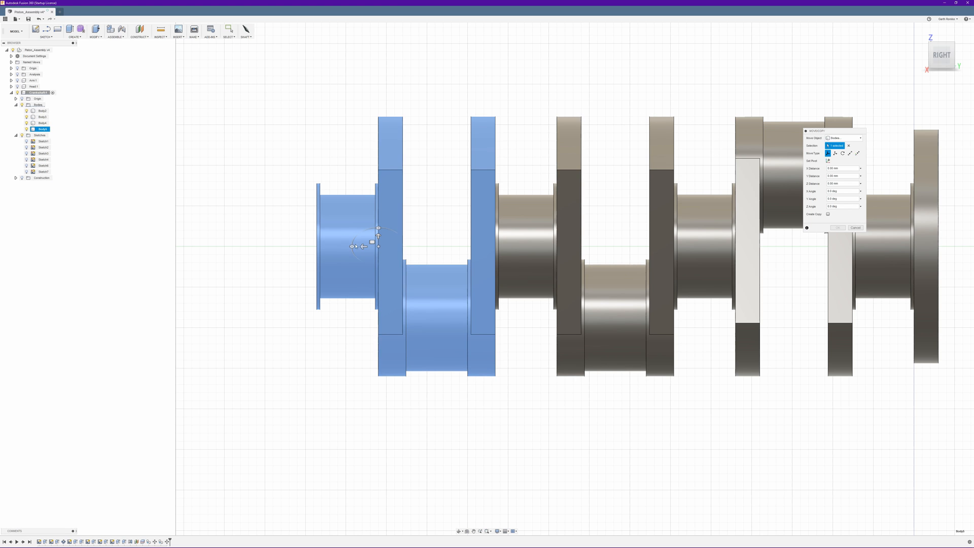
{"action": "mouse_move", "coordinate": [297, 131]}
{"action": "middle_mouse_down", "text": "shift"}
{"action": "mouse_move", "coordinate": [313, 135]}
{"action": "mouse_move", "coordinate": [297, 131]}
{"action": "middle_mouse_up", "text": "shift"}
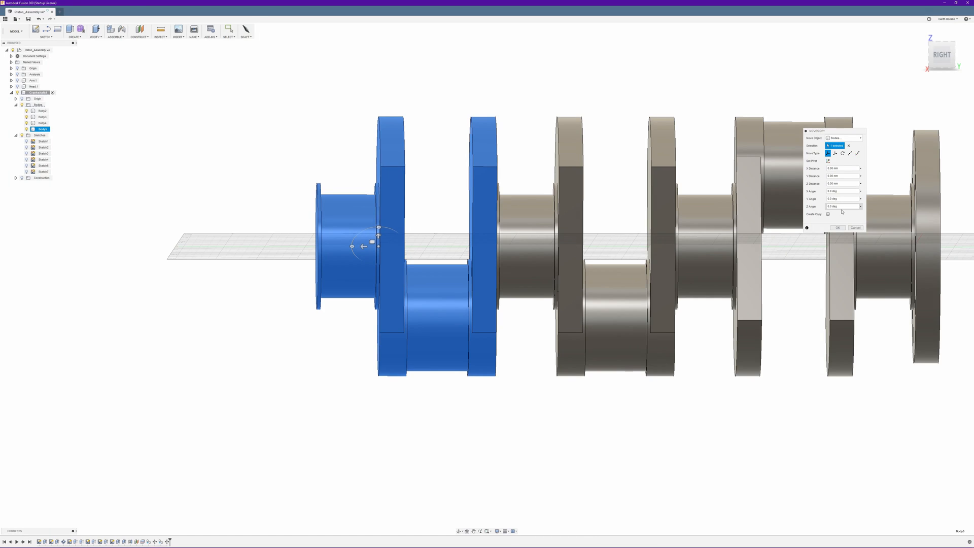
{"action": "left_click", "coordinate": [942, 54]}
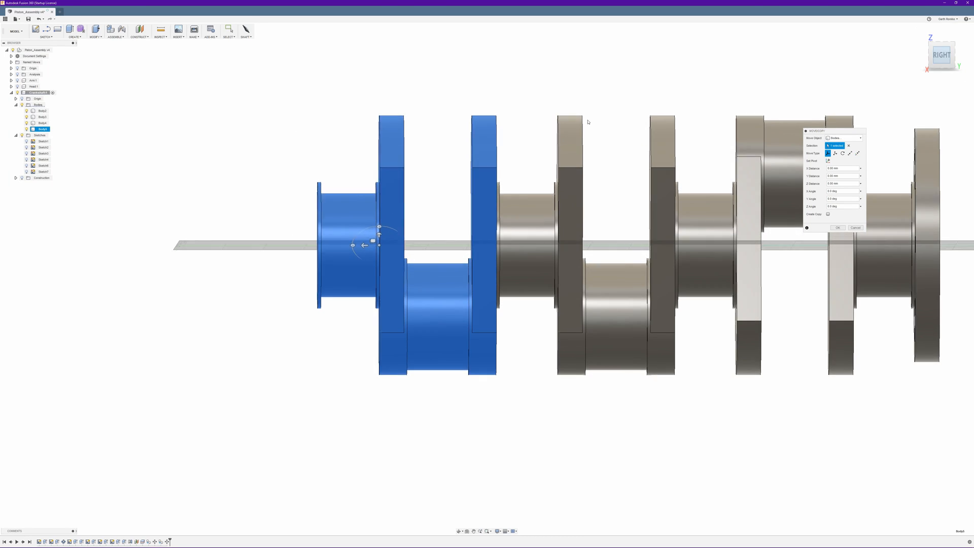
{"action": "mouse_move", "coordinate": [363, 245]}
{"action": "left_mouse_down"}
{"action": "mouse_move", "coordinate": [310, 239]}
{"action": "mouse_move", "coordinate": [363, 235]}
{"action": "left_mouse_up"}
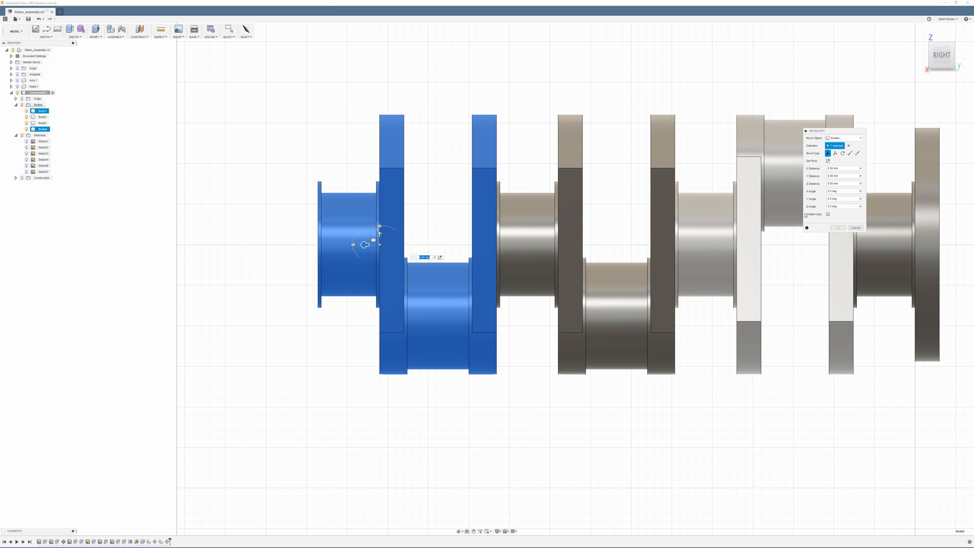
{"action": "left_click", "coordinate": [828, 214]}
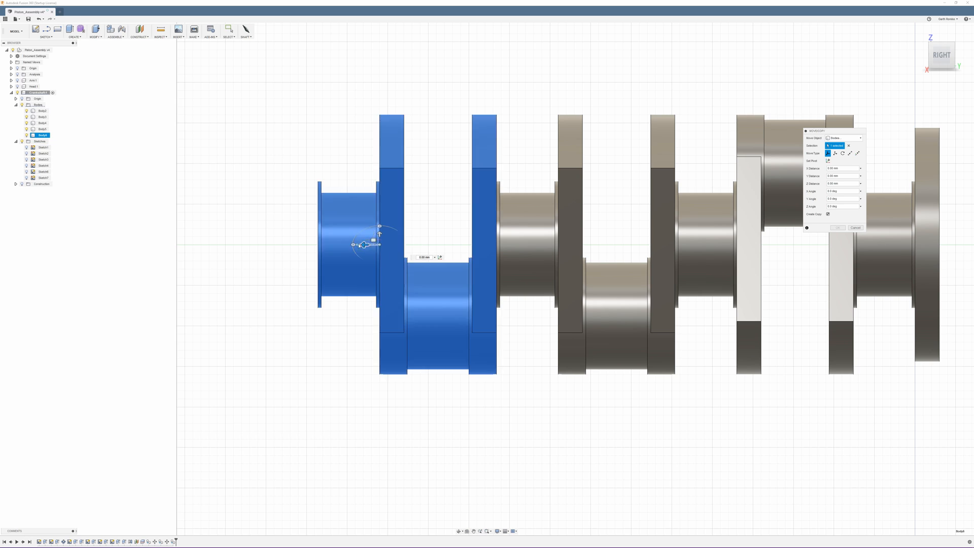
{"action": "left_click_drag", "start_coordinate": [363, 245], "coordinate": [185, 245]}
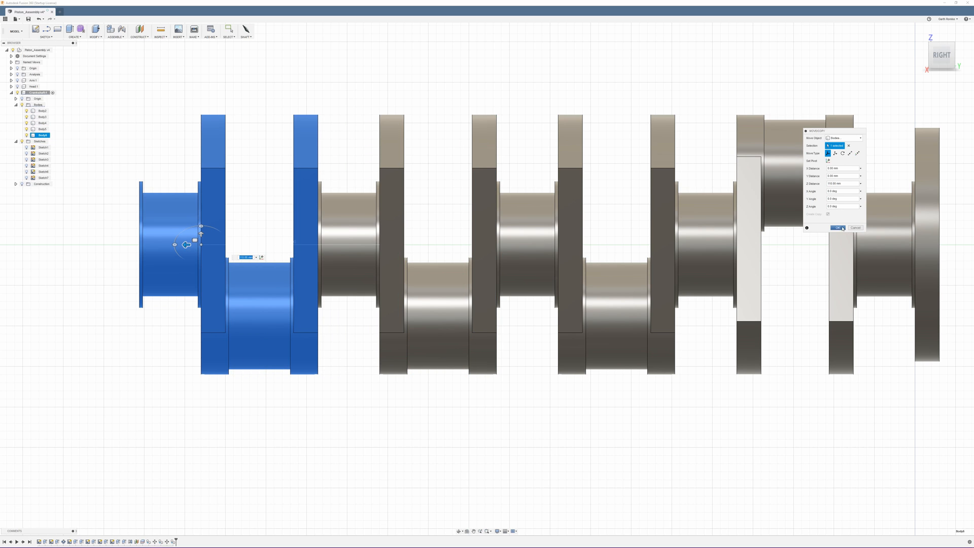
Step: Rotate the new end crank throw copy 180 degrees about the shaft axis and finish the move
{"action": "middle_click_drag", "start_coordinate": [174, 243], "coordinate": [210, 231], "text": "shift"}
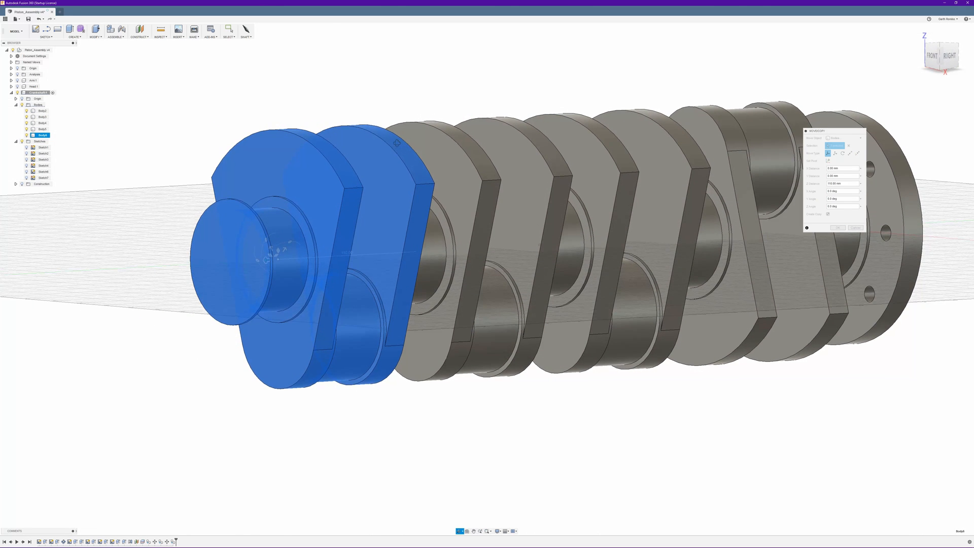
{"action": "left_click", "coordinate": [266, 236]}
{"action": "left_click_drag", "start_coordinate": [266, 237], "coordinate": [276, 233]}
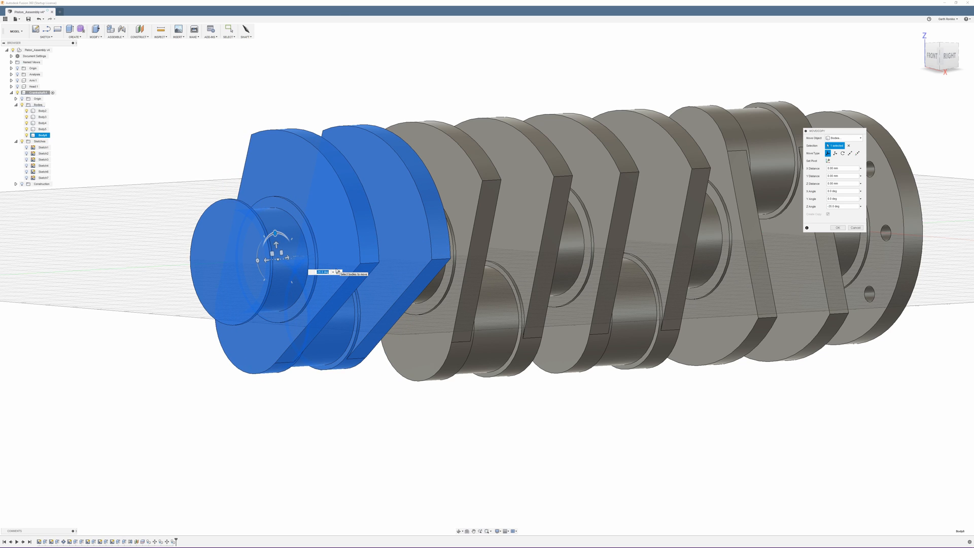
{"action": "key", "text": "Return"}
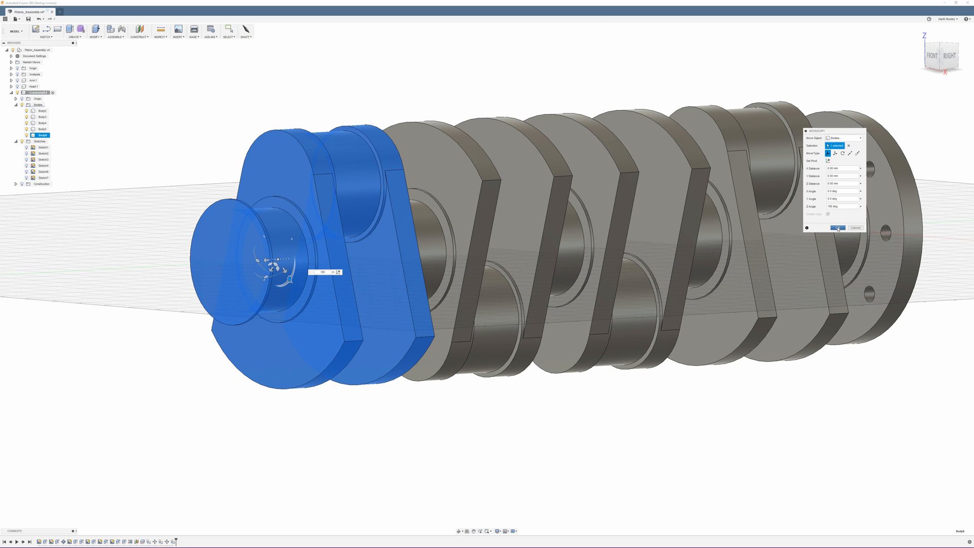
{"action": "left_click", "coordinate": [838, 228]}
Step: Combine the bodies with Join, using the drilled flange body as target and the four crank throws as tool bodies
{"action": "middle_click_drag", "start_coordinate": [576, 50], "coordinate": [507, 89], "text": "shift"}
{"action": "scroll", "coordinate": [576, 71], "scroll_direction": "down", "scroll_amount": 1}
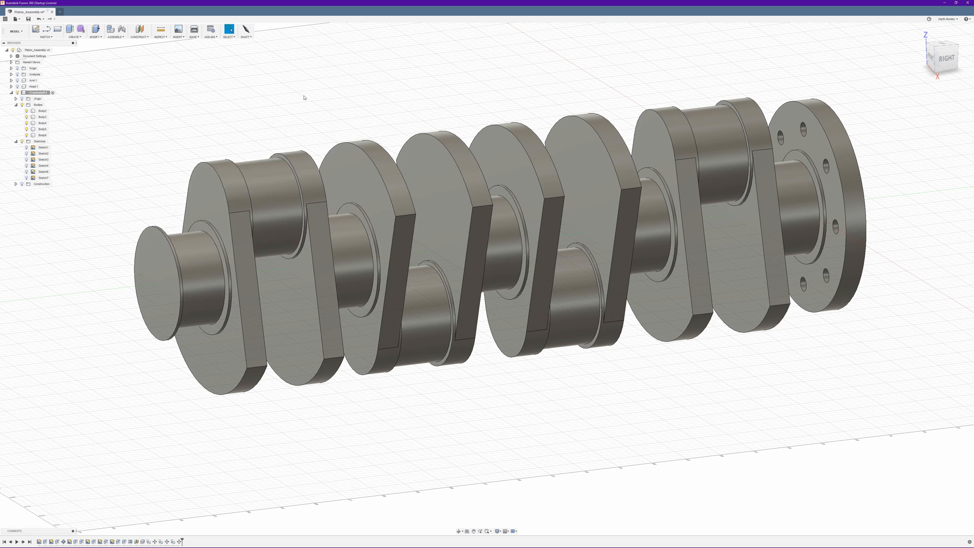
{"action": "scroll", "coordinate": [427, 117], "scroll_direction": "down", "scroll_amount": 2}
{"action": "middle_click_drag", "start_coordinate": [428, 108], "coordinate": [252, 54]}
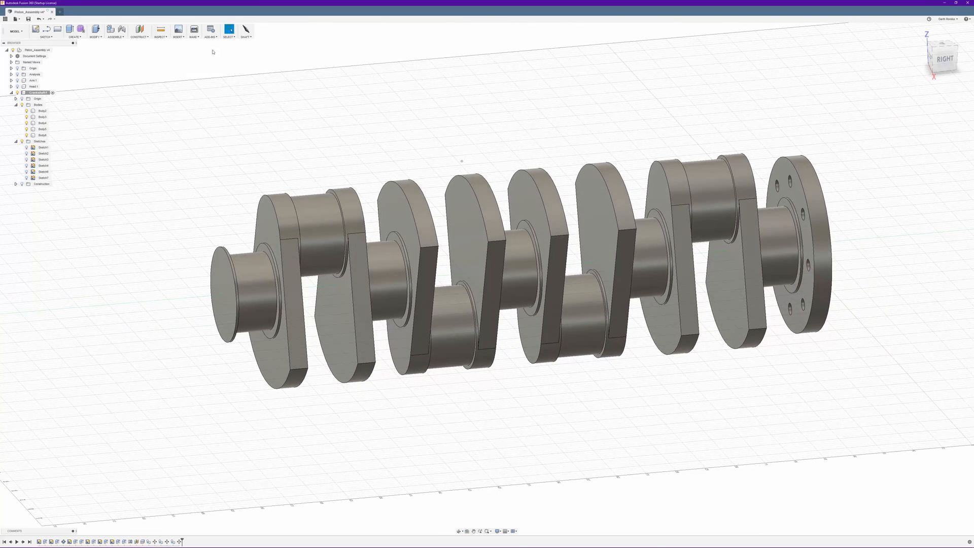
{"action": "left_click", "coordinate": [95, 37]}
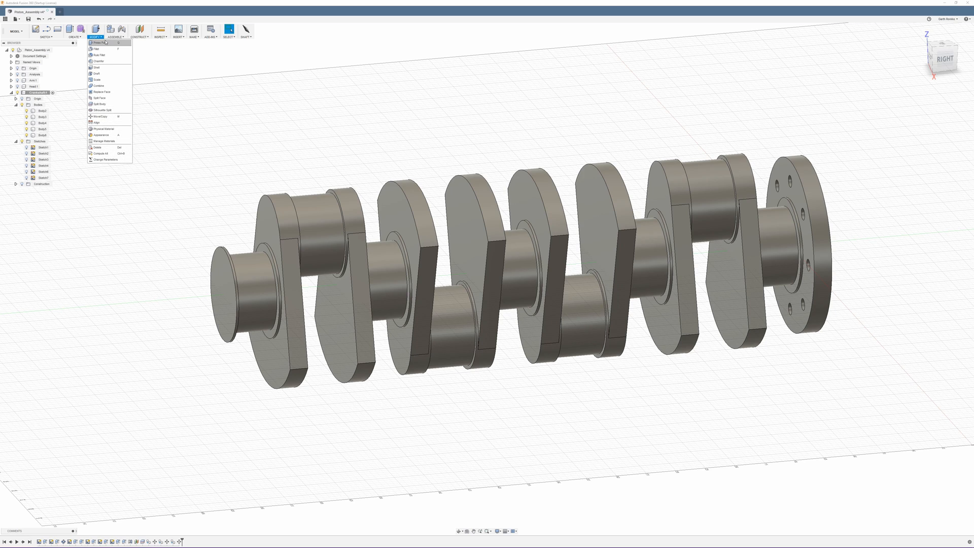
{"action": "left_click", "coordinate": [76, 37]}
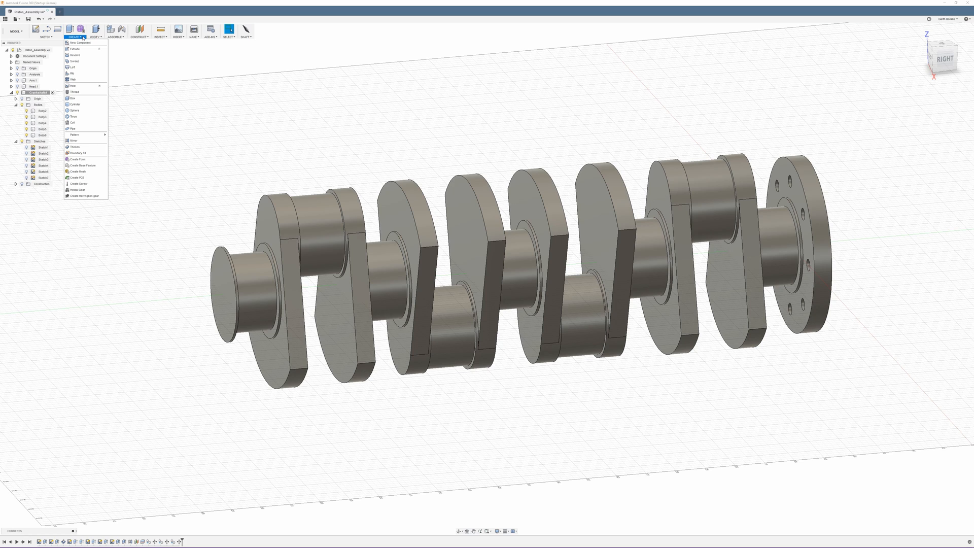
{"action": "left_click", "coordinate": [89, 37]}
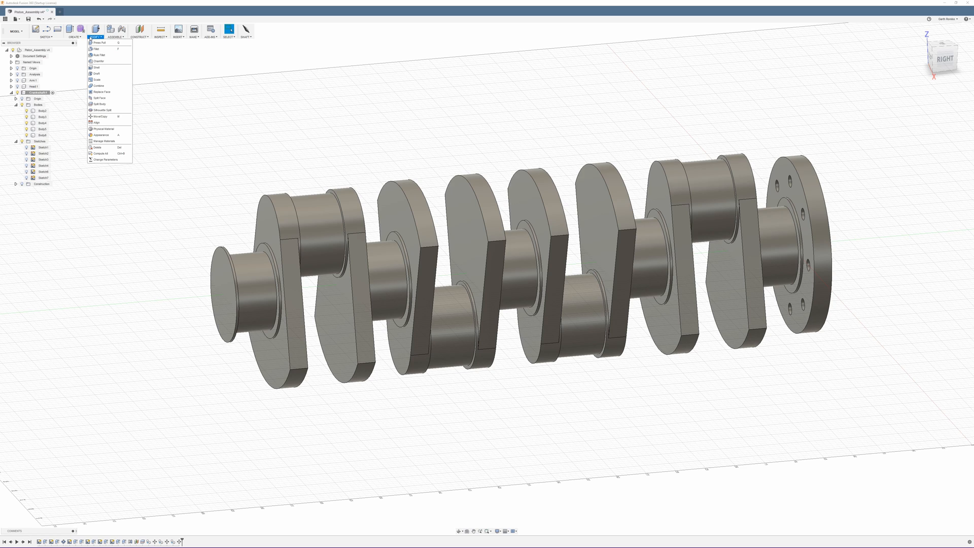
{"action": "left_click", "coordinate": [99, 86]}
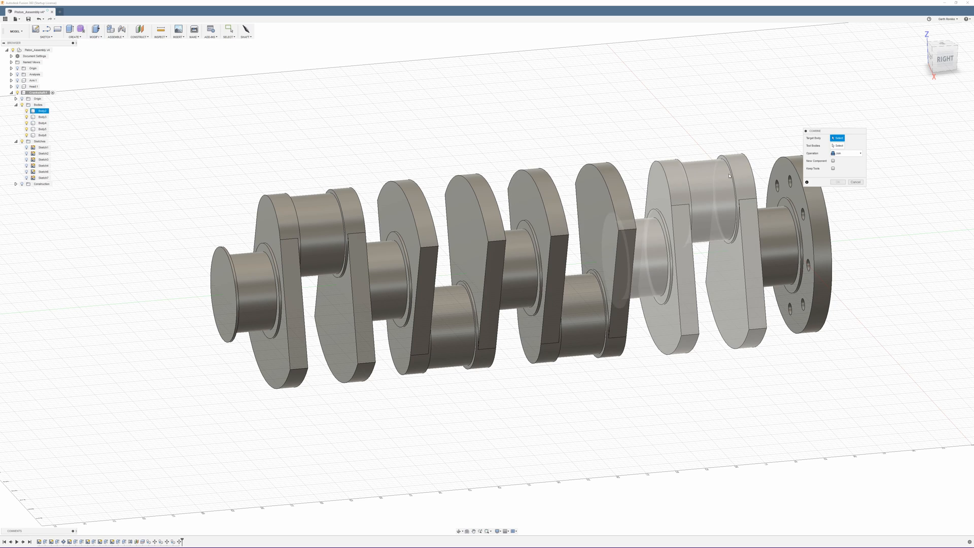
{"action": "left_click", "coordinate": [813, 219]}
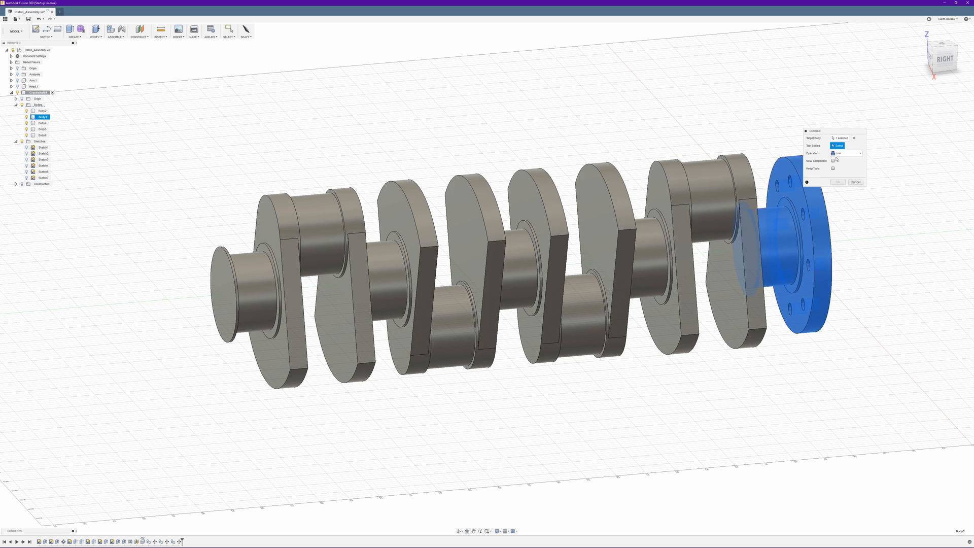
{"action": "left_click", "coordinate": [742, 183]}
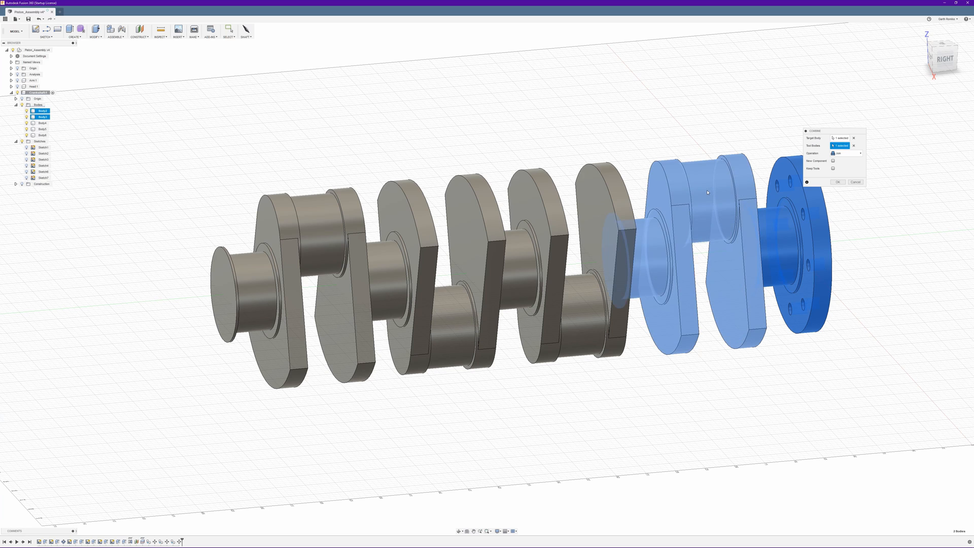
{"action": "left_click", "coordinate": [660, 203]}
{"action": "left_click", "coordinate": [543, 203]}
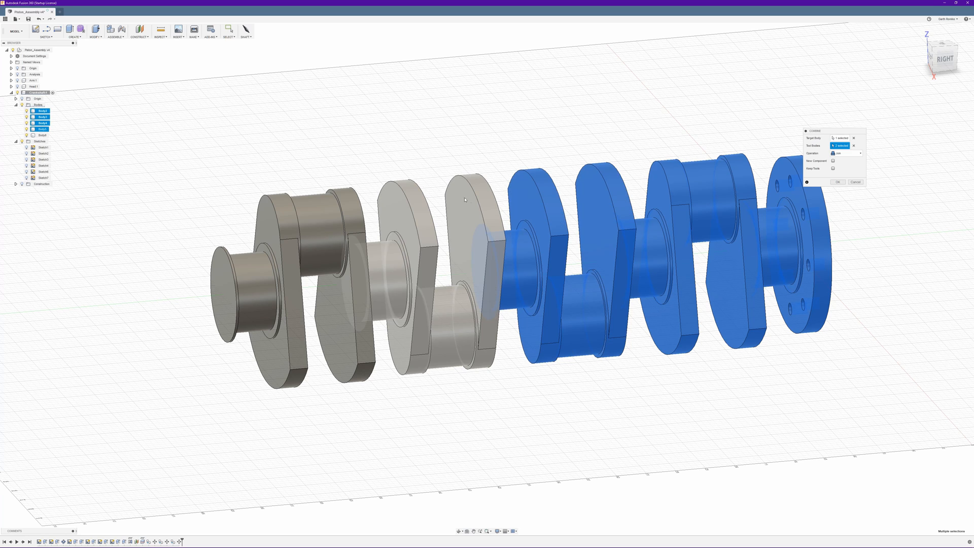
{"action": "left_click", "coordinate": [480, 199]}
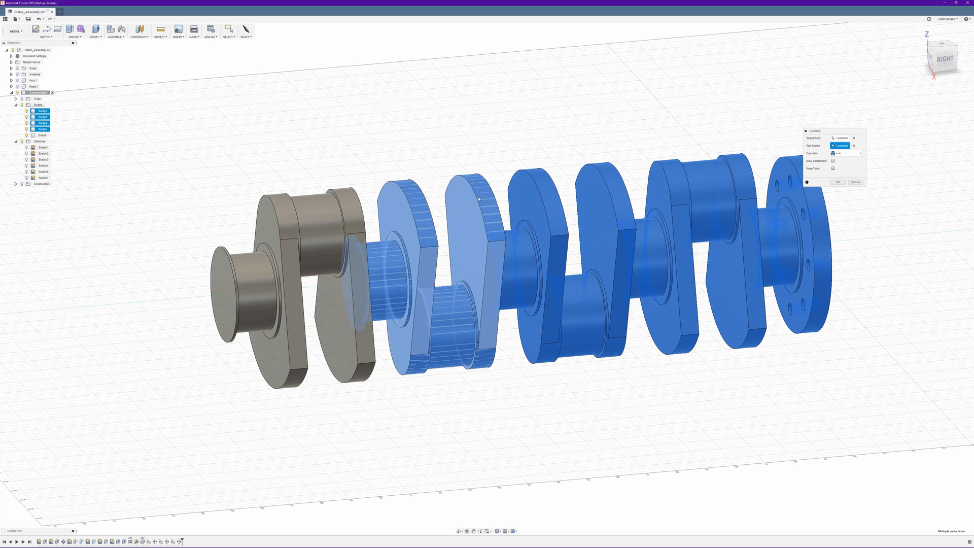
{"action": "left_click", "coordinate": [355, 207]}
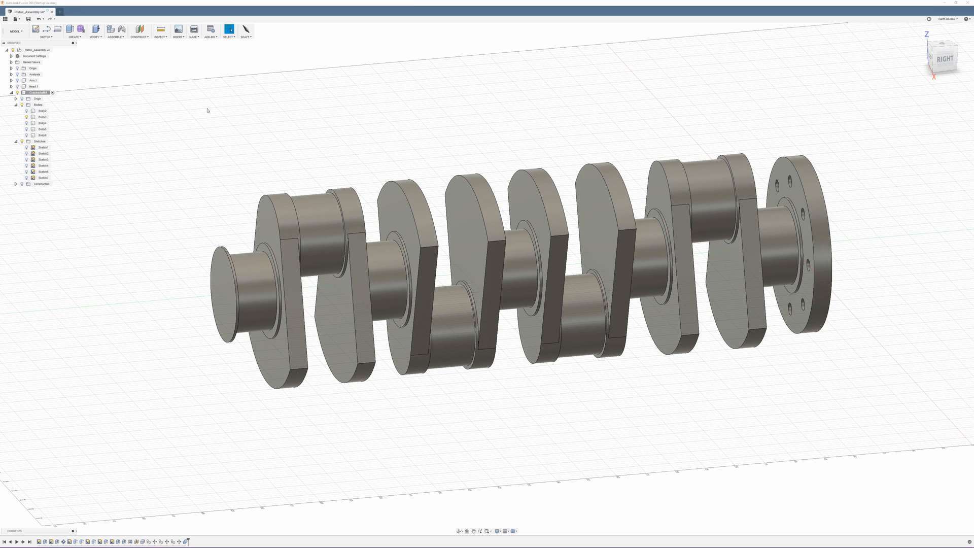
Step: Rename the joined body as Crankshaft
{"action": "double_click", "coordinate": [43, 117]}
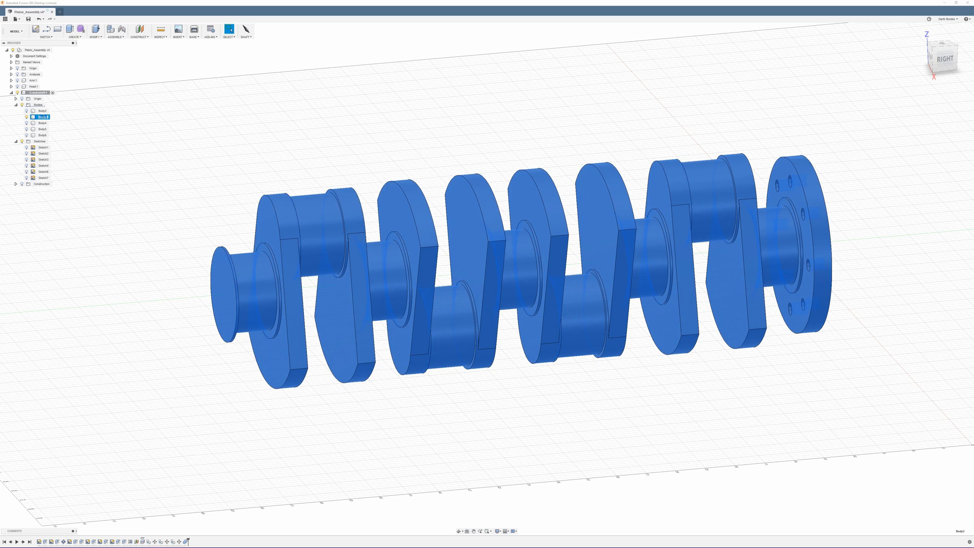
{"action": "type", "text": "Crankshaft"}
{"action": "key", "text": "Return"}
{"action": "left_click", "coordinate": [507, 135]}
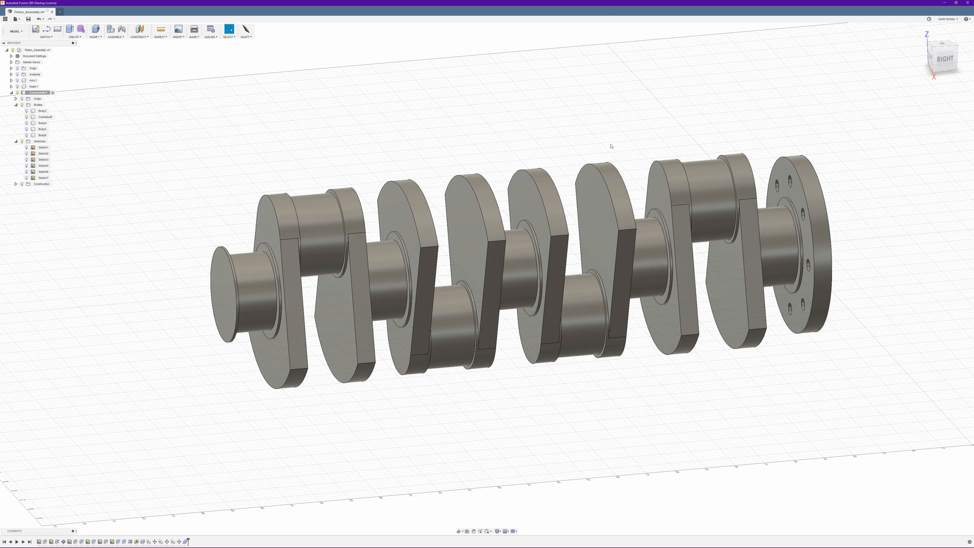
Step: Open the reference drawing and compare the shaft's free end with the model
{"action": "mouse_move", "coordinate": [171, 544]}
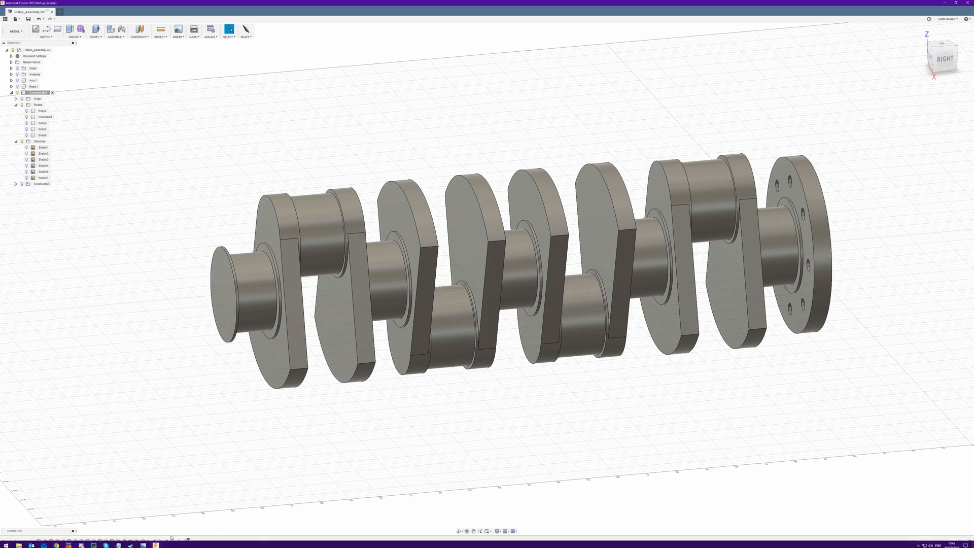
{"action": "left_click", "coordinate": [143, 544]}
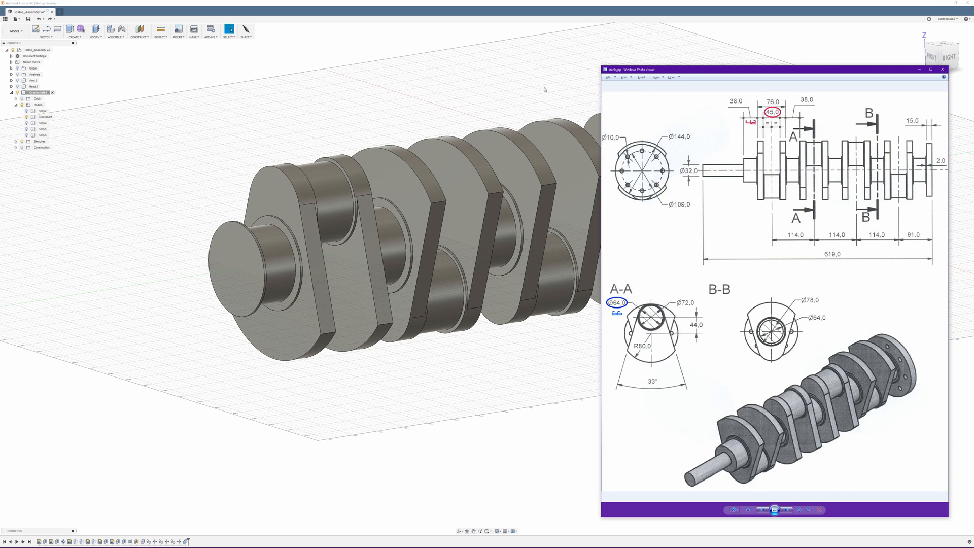
{"action": "left_click", "coordinate": [601, 2]}
Step: Try to delete the inner, rim and end faces of the thin collar at the crankshaft's free end
{"action": "middle_click_drag", "start_coordinate": [405, 107], "coordinate": [487, 120], "text": "shift"}
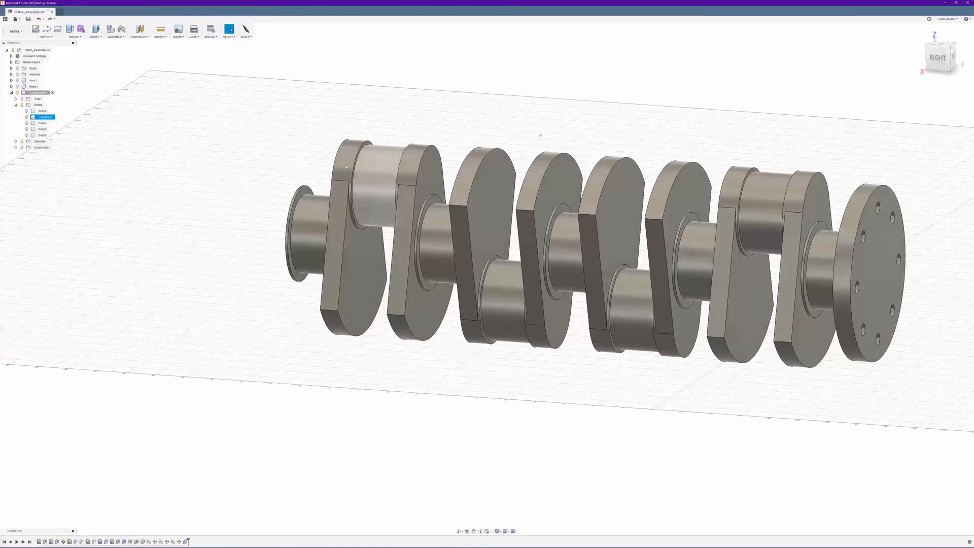
{"action": "scroll", "coordinate": [295, 208], "scroll_direction": "up", "scroll_amount": 5}
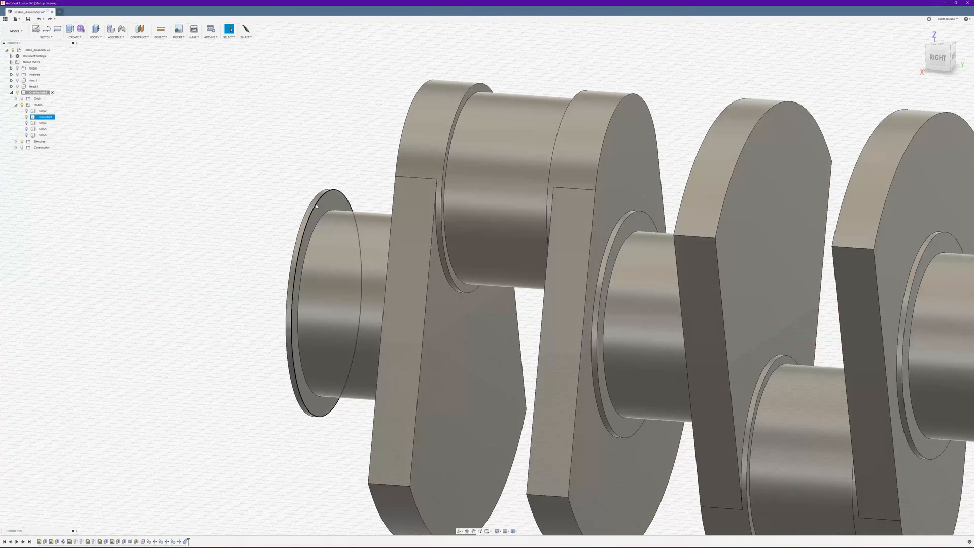
{"action": "left_click", "coordinate": [321, 205]}
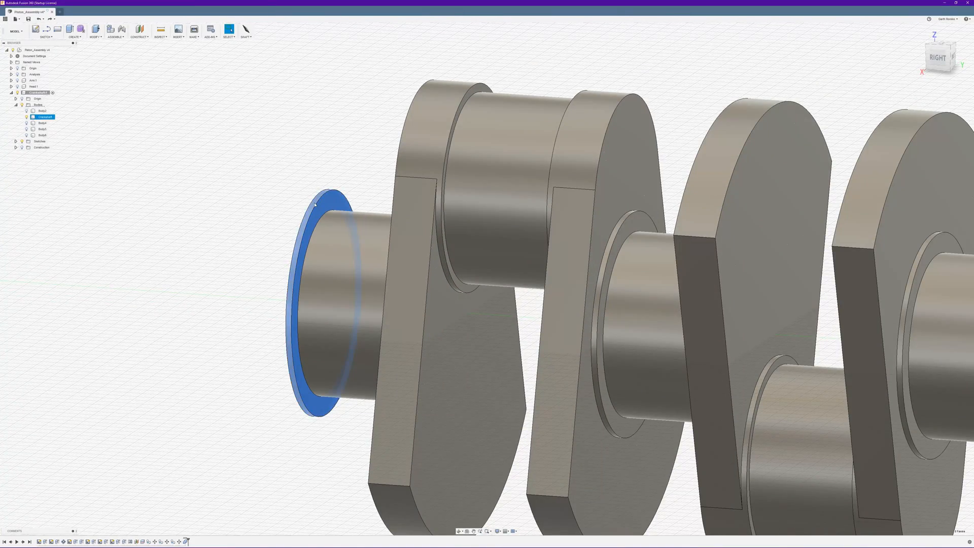
{"action": "middle_click_drag", "start_coordinate": [330, 166], "coordinate": [344, 162], "text": "shift"}
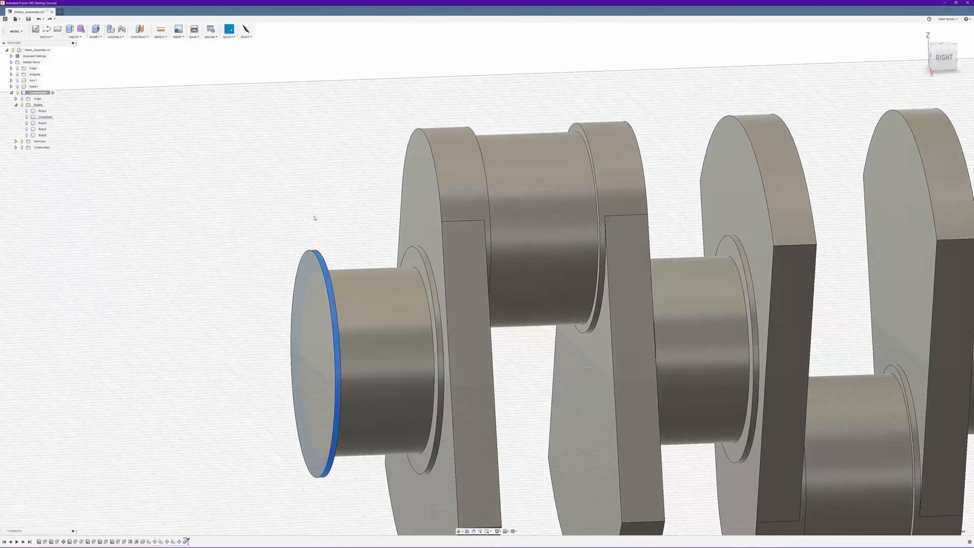
{"action": "left_click", "coordinate": [307, 265], "text": "ctrl"}
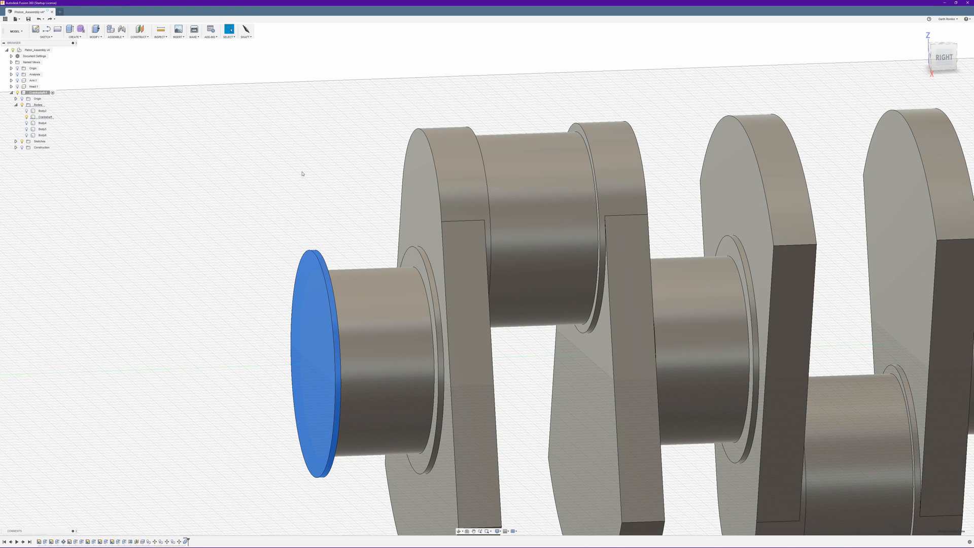
{"action": "key", "text": "Delete"}
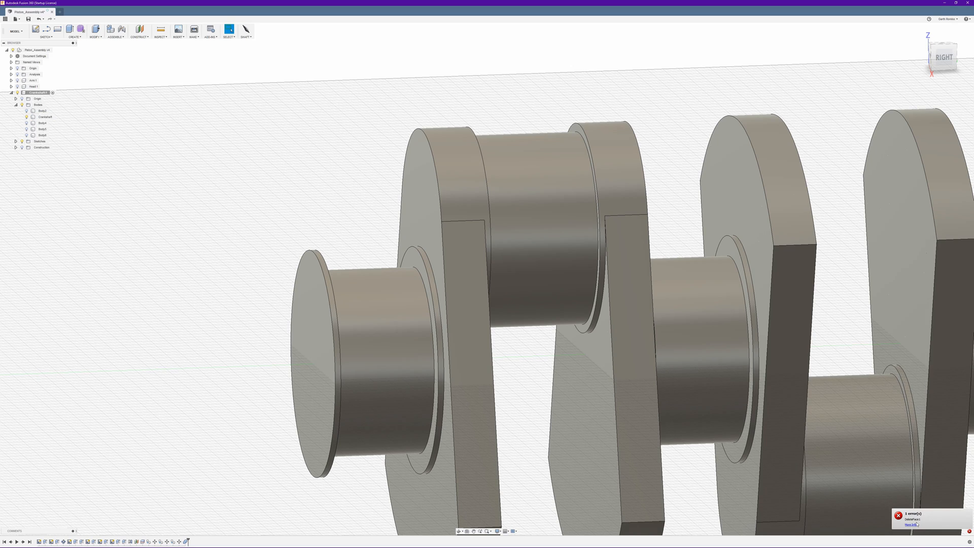
Step: Open the error details for the face deletion and expand the entry to read the cause
{"action": "left_click", "coordinate": [969, 531]}
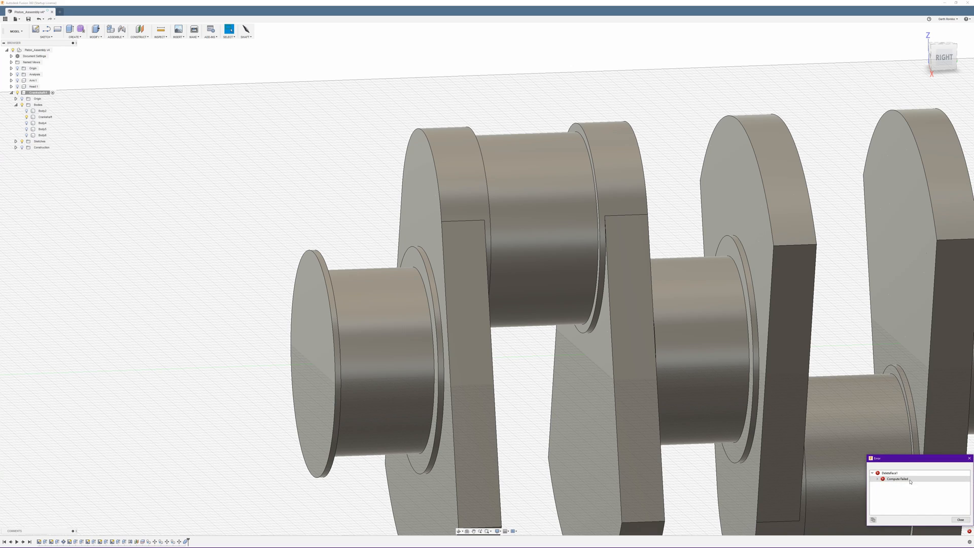
{"action": "left_click", "coordinate": [878, 479]}
{"action": "left_click", "coordinate": [422, 2]}
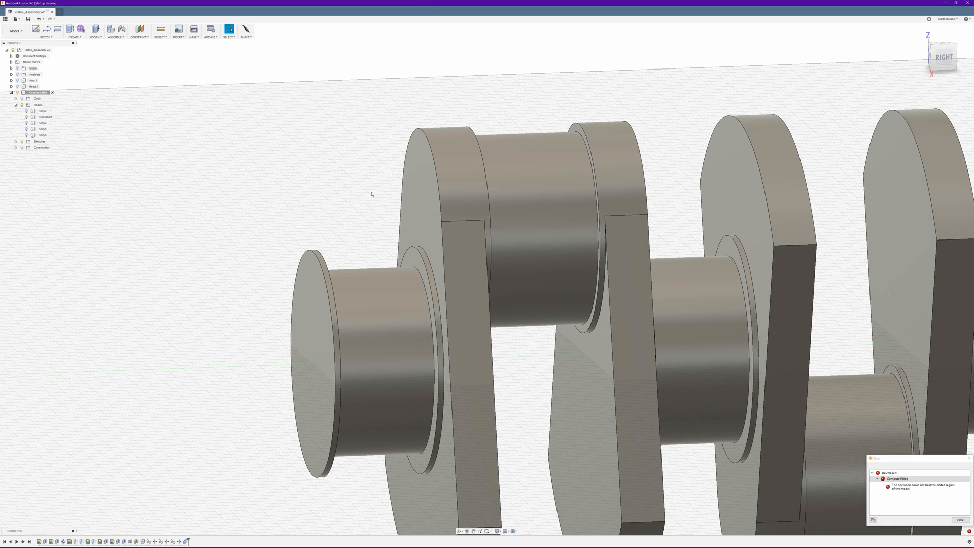
Step: Close the error details and delete all faces of the end journal and its thin outer collar at the crankshaft's free end
{"action": "left_click", "coordinate": [954, 521]}
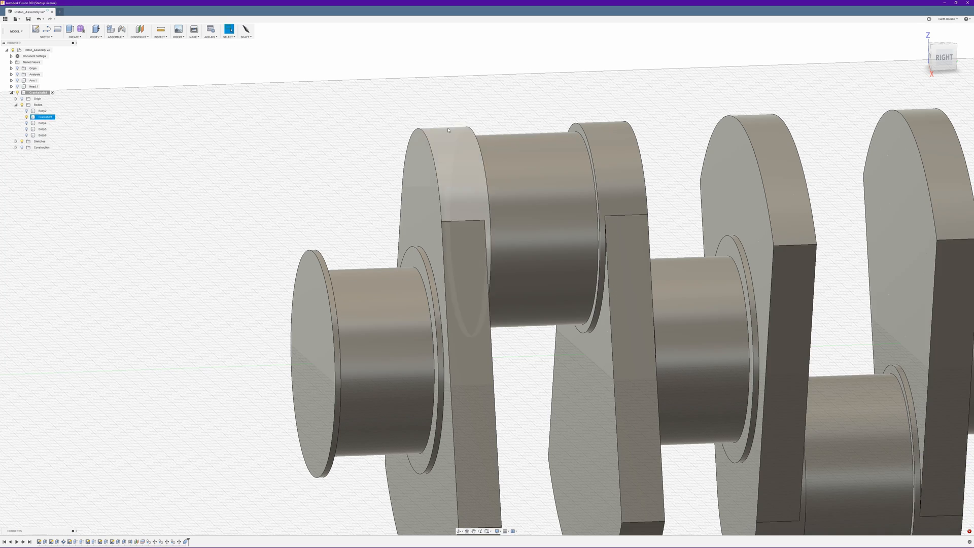
{"action": "left_click", "coordinate": [945, 57]}
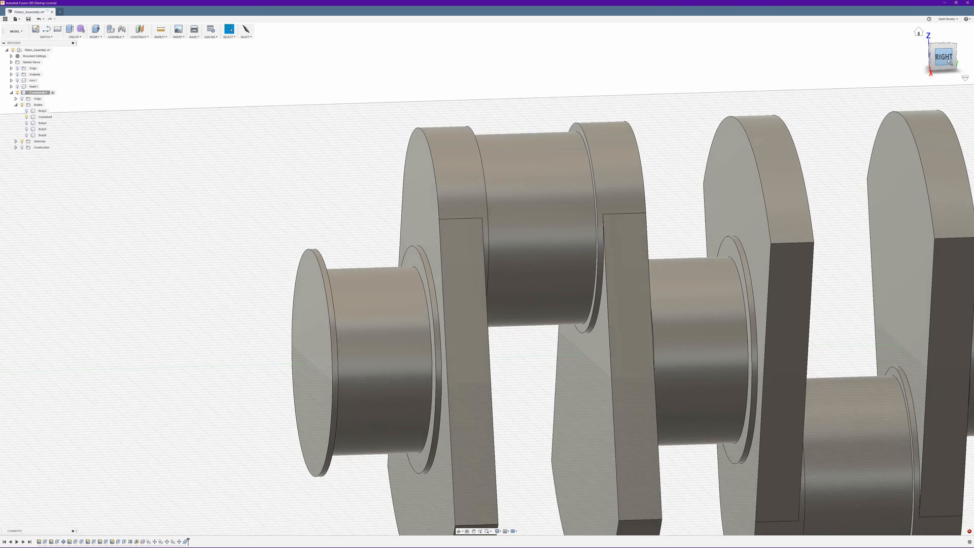
{"action": "middle_click_drag", "start_coordinate": [254, 161], "coordinate": [240, 79]}
{"action": "scroll", "coordinate": [239, 86], "scroll_direction": "down", "scroll_amount": 2}
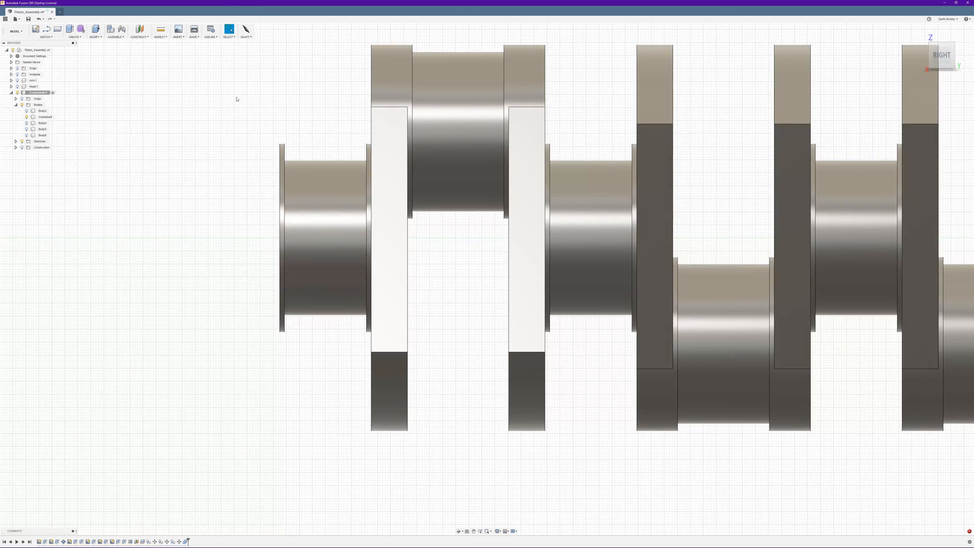
{"action": "left_click_drag", "start_coordinate": [237, 110], "coordinate": [349, 379]}
{"action": "scroll", "coordinate": [487, 234], "scroll_direction": "down", "scroll_amount": 3}
{"action": "scroll", "coordinate": [502, 127], "scroll_direction": "up", "scroll_amount": 1}
{"action": "middle_click_drag", "start_coordinate": [491, 117], "coordinate": [370, 118]}
{"action": "scroll", "coordinate": [381, 121], "scroll_direction": "up", "scroll_amount": 2}
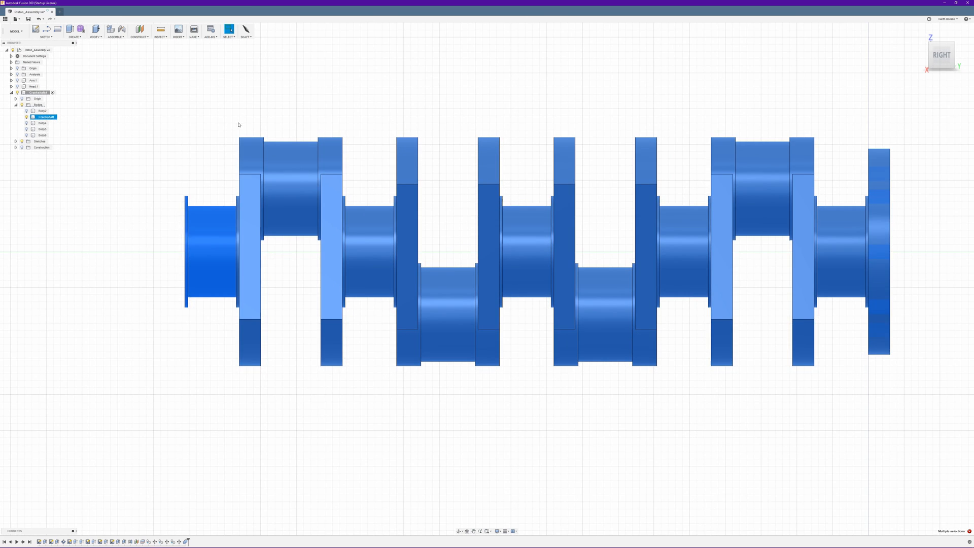
{"action": "left_click_drag", "start_coordinate": [238, 124], "coordinate": [951, 478], "text": "ctrl"}
{"action": "middle_click_drag", "start_coordinate": [276, 97], "coordinate": [295, 103], "text": "shift"}
{"action": "left_click", "coordinate": [315, 249]}
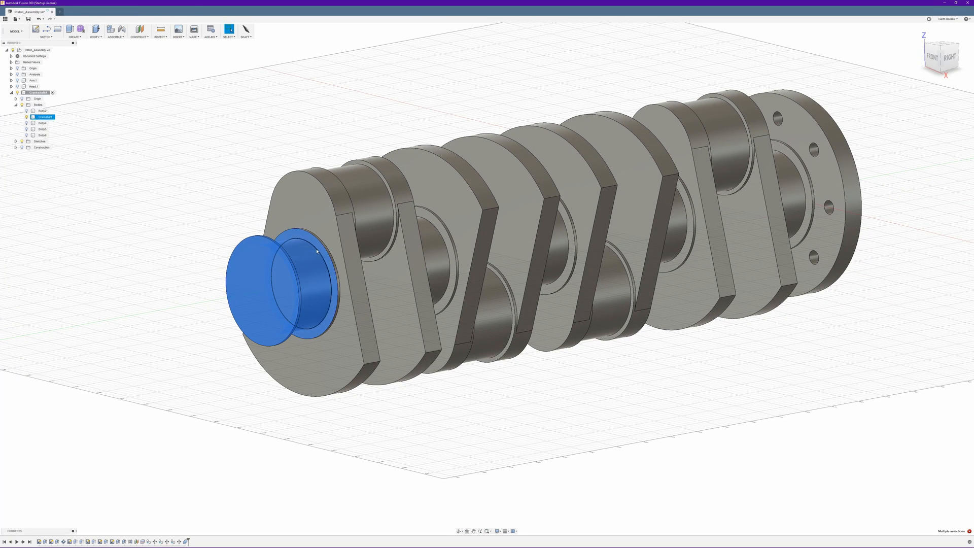
{"action": "left_click", "coordinate": [325, 108]}
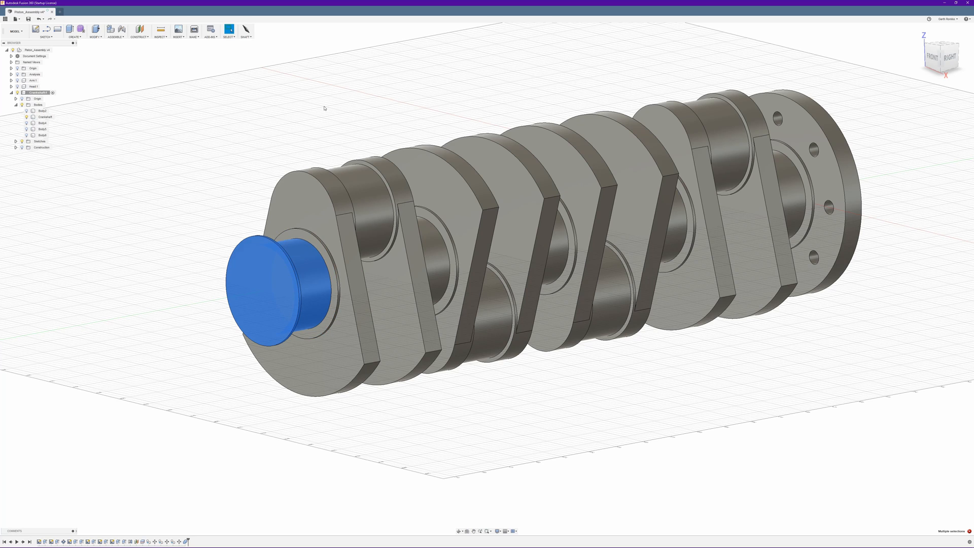
{"action": "key", "text": "Delete"}
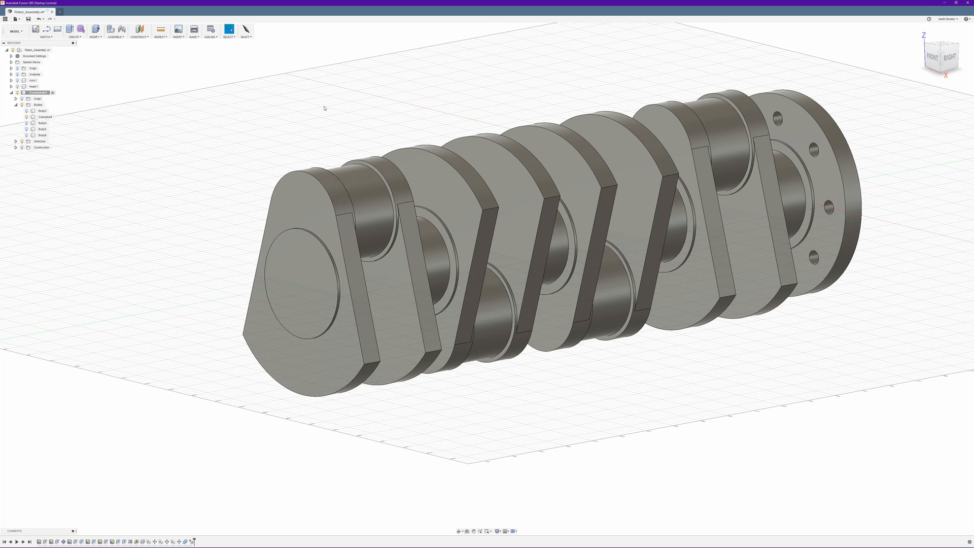
{"action": "mouse_move", "coordinate": [363, 131]}
{"action": "middle_mouse_down", "text": "shift"}
{"action": "mouse_move", "coordinate": [355, 126]}
{"action": "mouse_move", "coordinate": [362, 133]}
{"action": "middle_mouse_up", "text": "shift"}
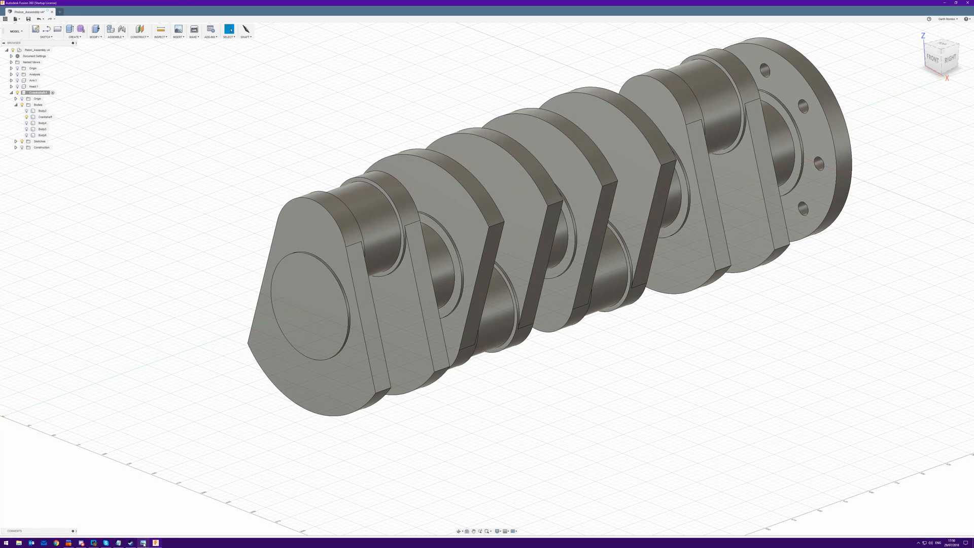
Step: Check the shaft end in the reference drawing and create a sketch on the raised circular face of the crankshaft's first web
{"action": "left_click", "coordinate": [144, 543]}
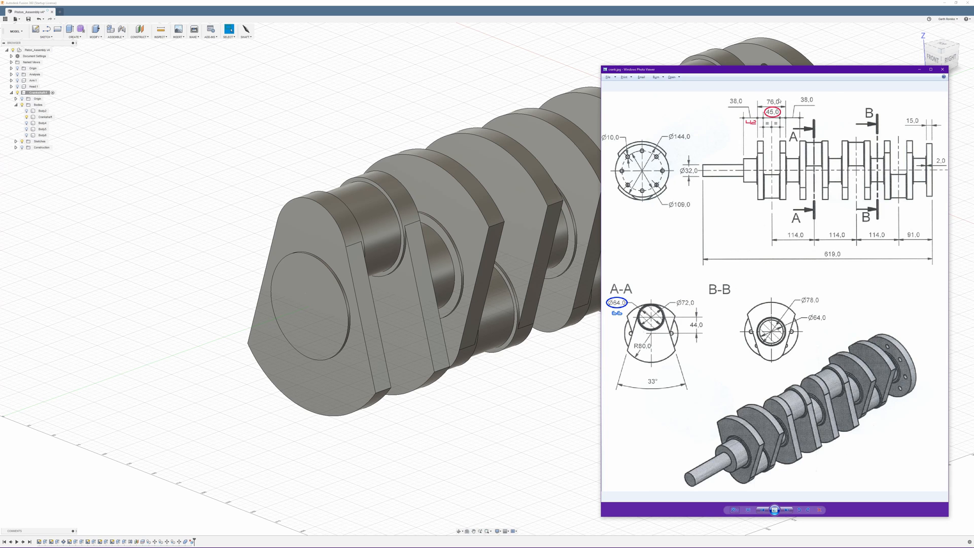
{"action": "left_click", "coordinate": [389, 2]}
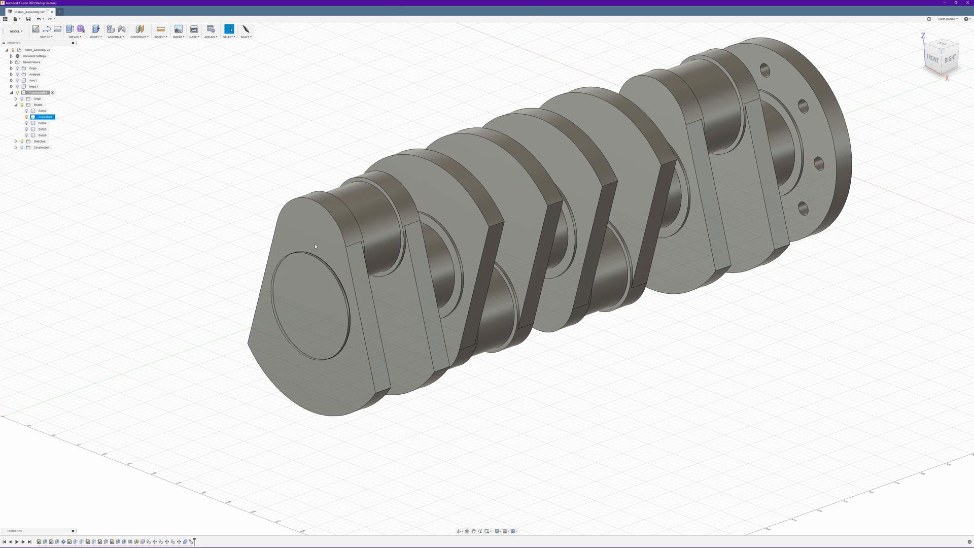
{"action": "right_click", "coordinate": [307, 293]}
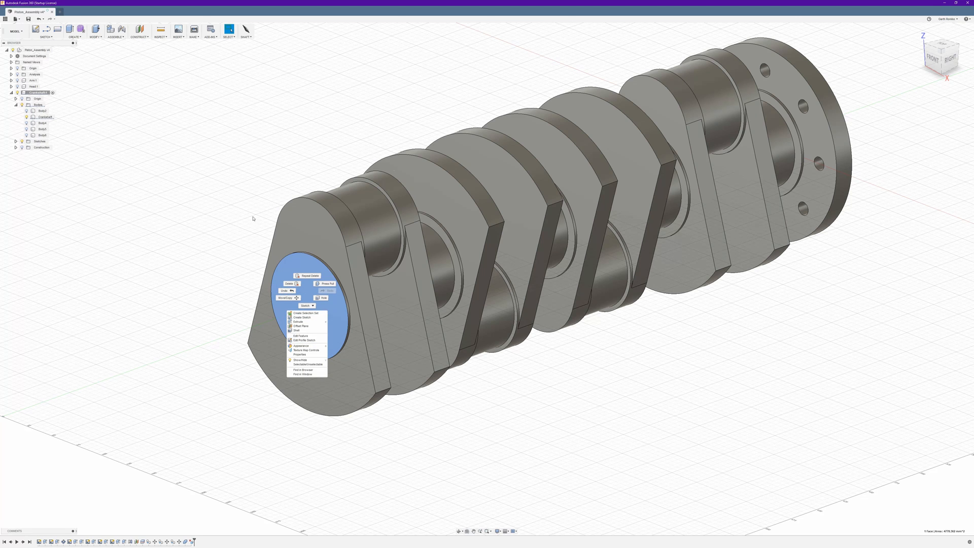
{"action": "left_click", "coordinate": [306, 317]}
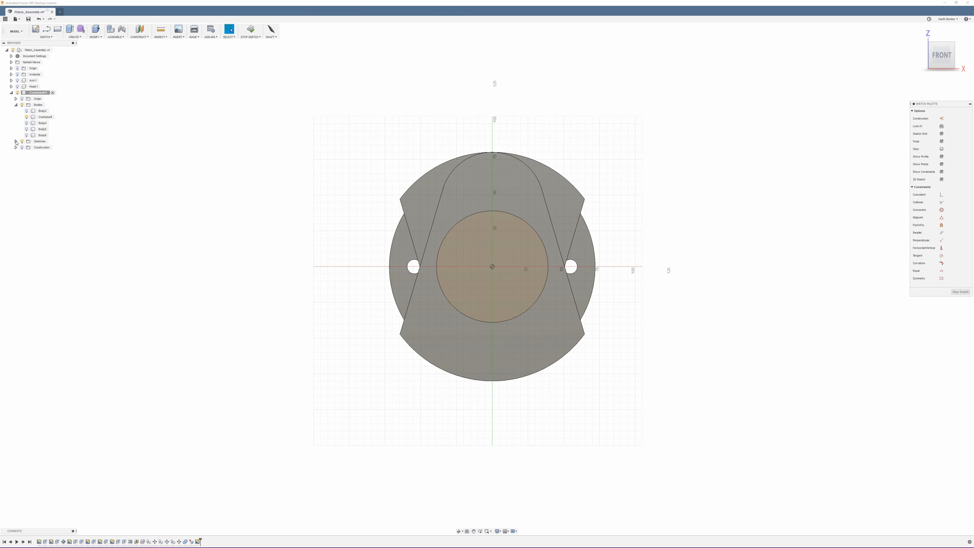
Step: Expand the crankshaft's sketches and show the one containing the journal circle, Sketch3
{"action": "left_click", "coordinate": [16, 142]}
{"action": "left_click", "coordinate": [29, 179]}
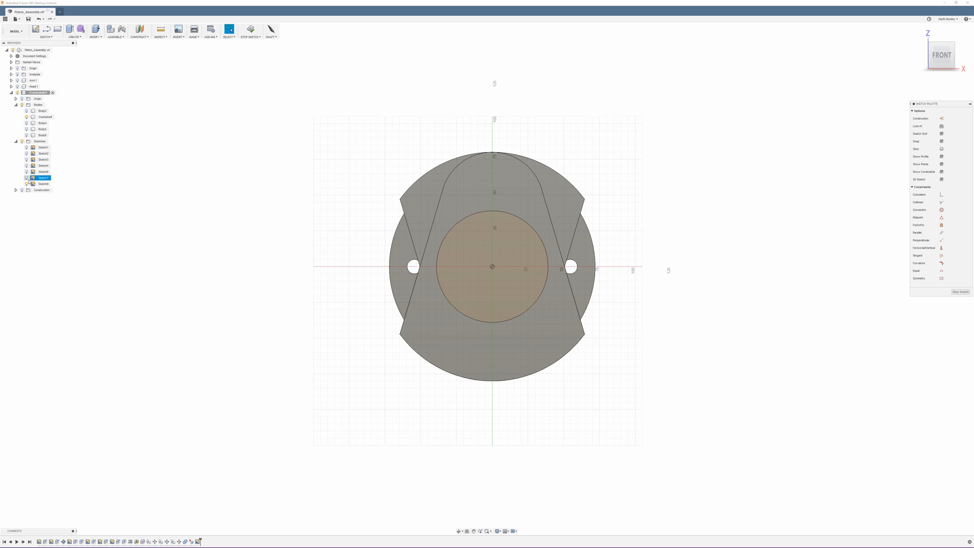
{"action": "left_click", "coordinate": [29, 173]}
{"action": "left_click", "coordinate": [30, 166]}
{"action": "left_click", "coordinate": [28, 154]}
{"action": "left_click", "coordinate": [29, 172]}
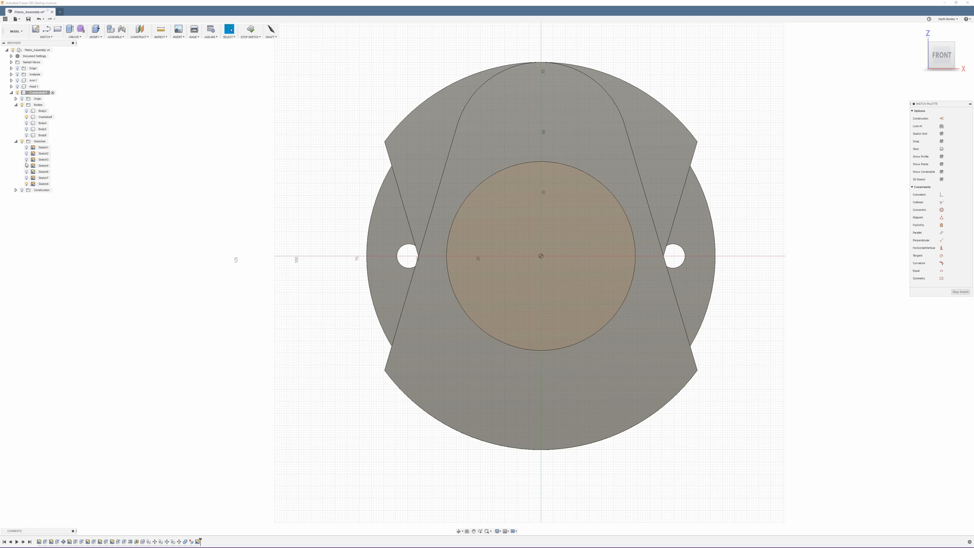
{"action": "left_click", "coordinate": [27, 167]}
{"action": "left_click", "coordinate": [27, 160]}
Step: Project the inner journal circle into the new sketch and finish the sketch
{"action": "left_click", "coordinate": [80, 37]}
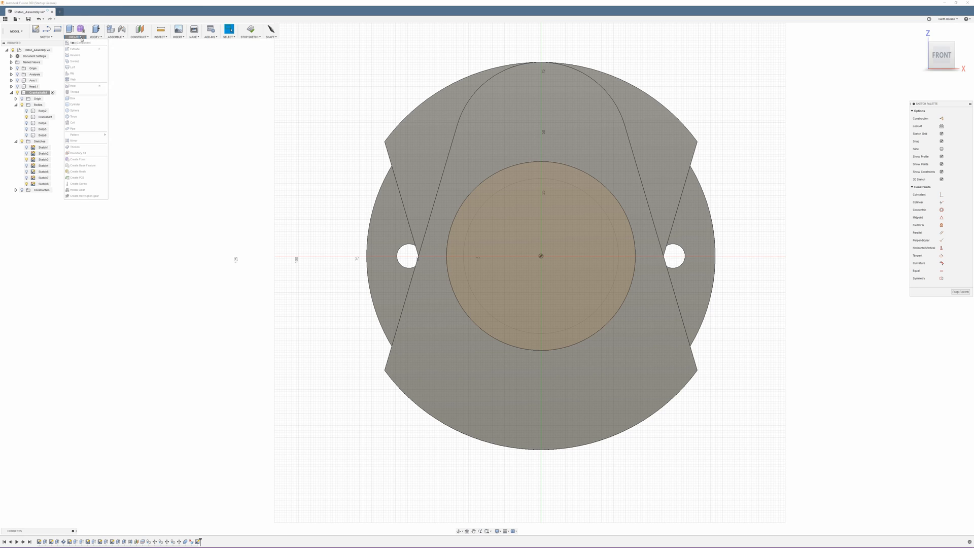
{"action": "left_click", "coordinate": [45, 37]}
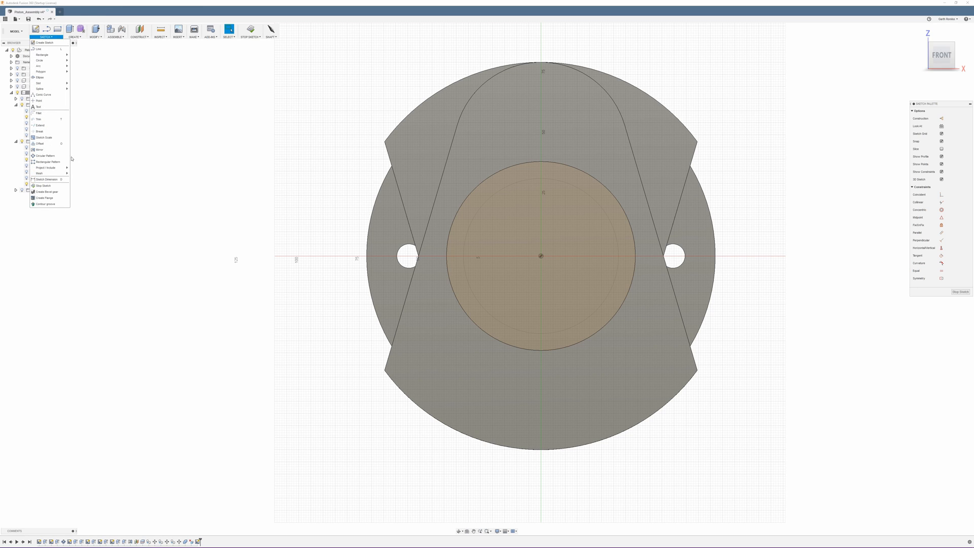
{"action": "mouse_move", "coordinate": [65, 168]}
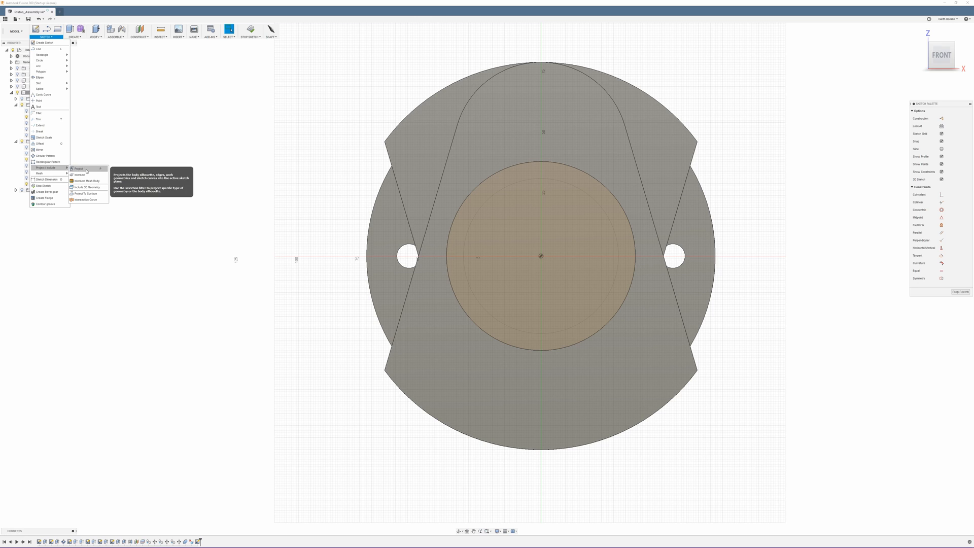
{"action": "left_click", "coordinate": [86, 169]}
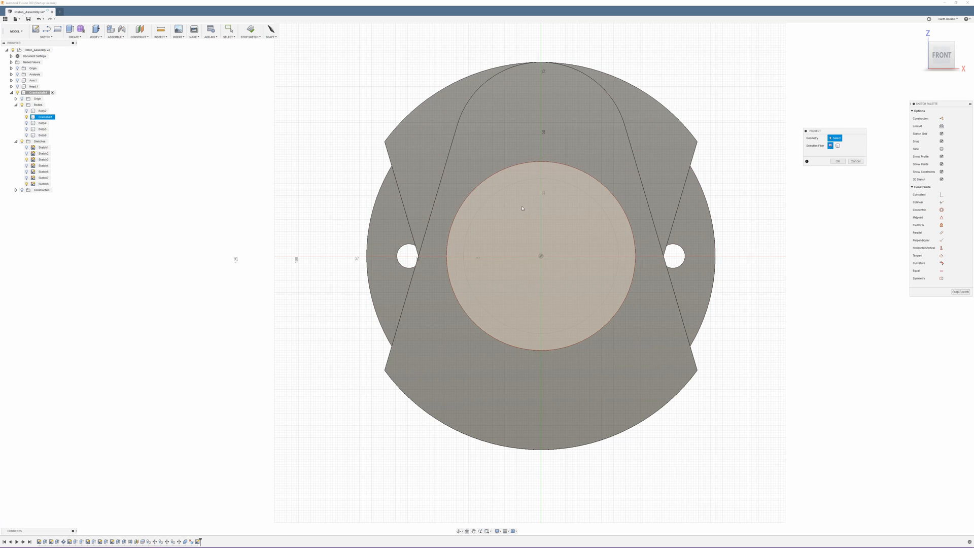
{"action": "left_click", "coordinate": [611, 218]}
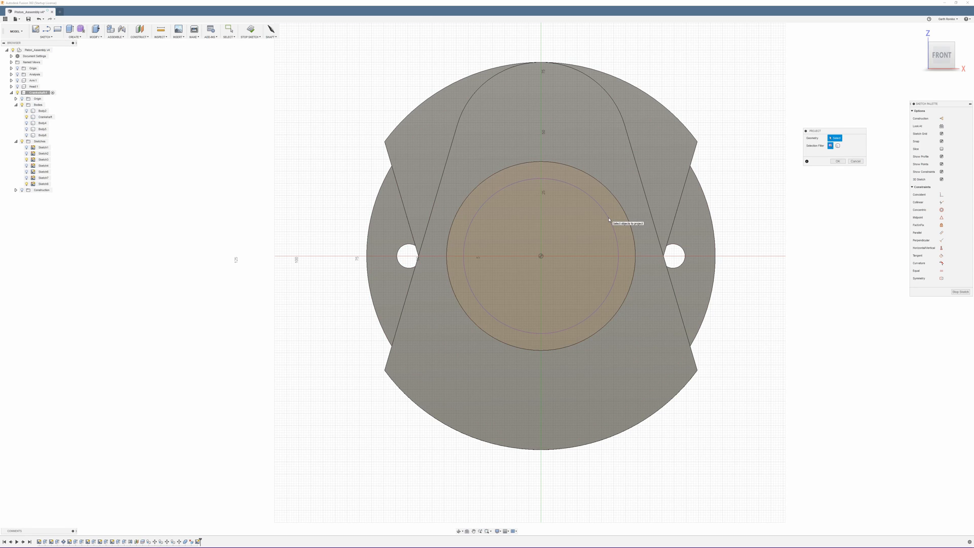
{"action": "left_click", "coordinate": [838, 161]}
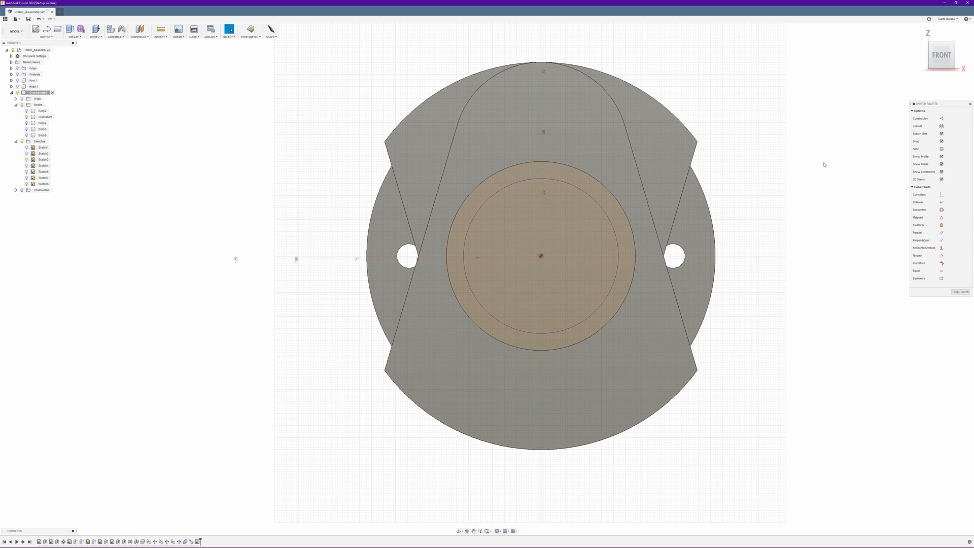
{"action": "left_click", "coordinate": [960, 293]}
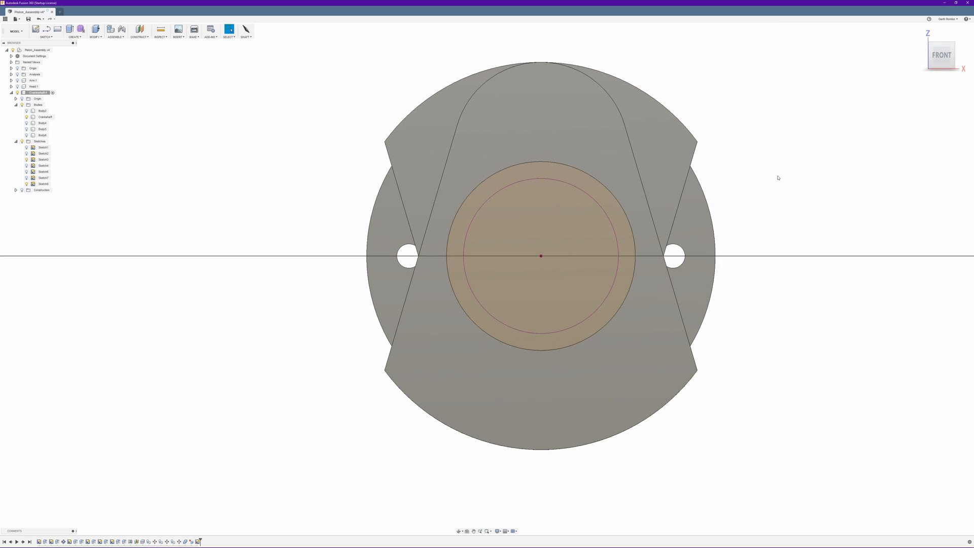
Step: Check the journal length in the reference drawing and extrude the projected circle outward 36 mm, joined to the crankshaft
{"action": "middle_click_drag", "start_coordinate": [782, 157], "coordinate": [654, 189], "text": "shift"}
{"action": "left_click", "coordinate": [469, 285]}
{"action": "left_click", "coordinate": [469, 285]}
{"action": "middle_click_drag", "start_coordinate": [262, 163], "coordinate": [251, 160], "text": "shift"}
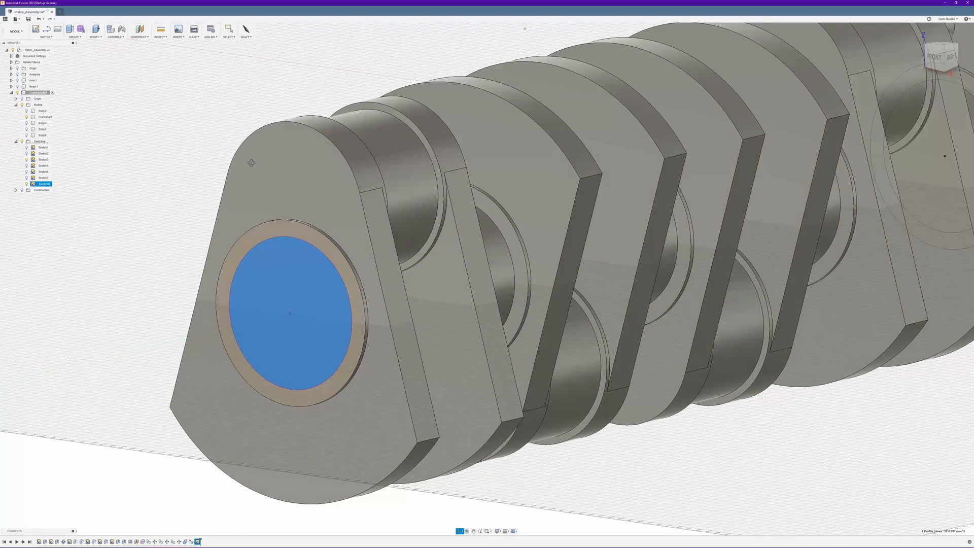
{"action": "scroll", "coordinate": [256, 159], "scroll_direction": "down", "scroll_amount": 2}
{"action": "scroll", "coordinate": [259, 155], "scroll_direction": "up", "scroll_amount": 1}
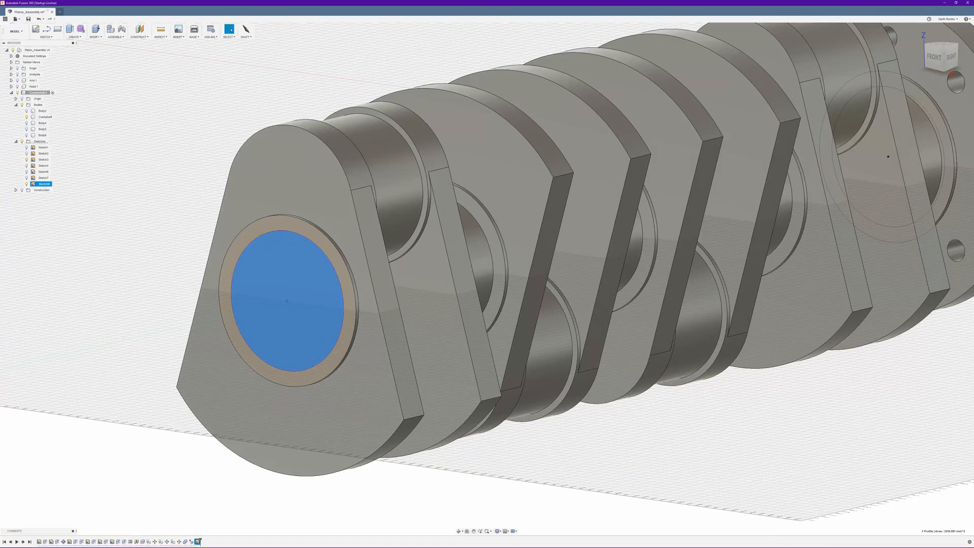
{"action": "left_click", "coordinate": [144, 543]}
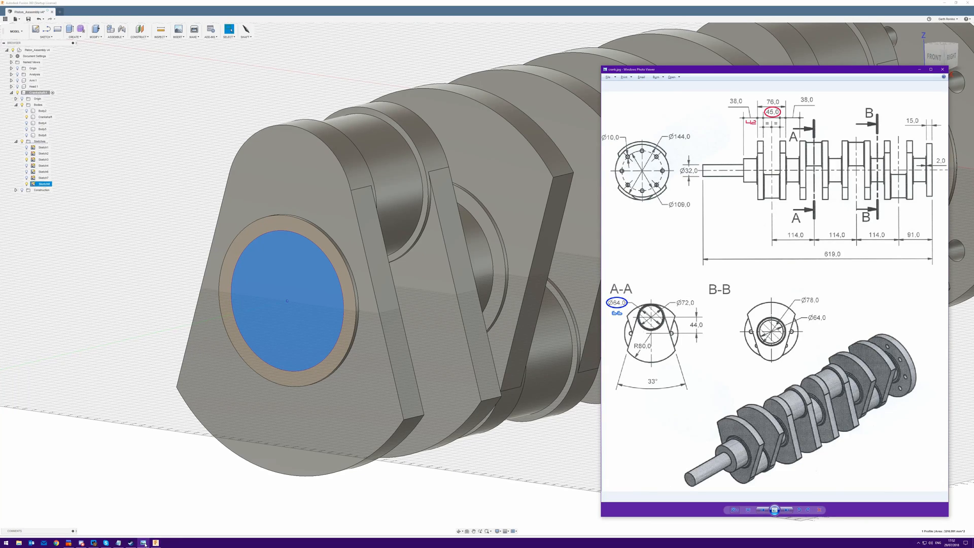
{"action": "left_click", "coordinate": [143, 543]}
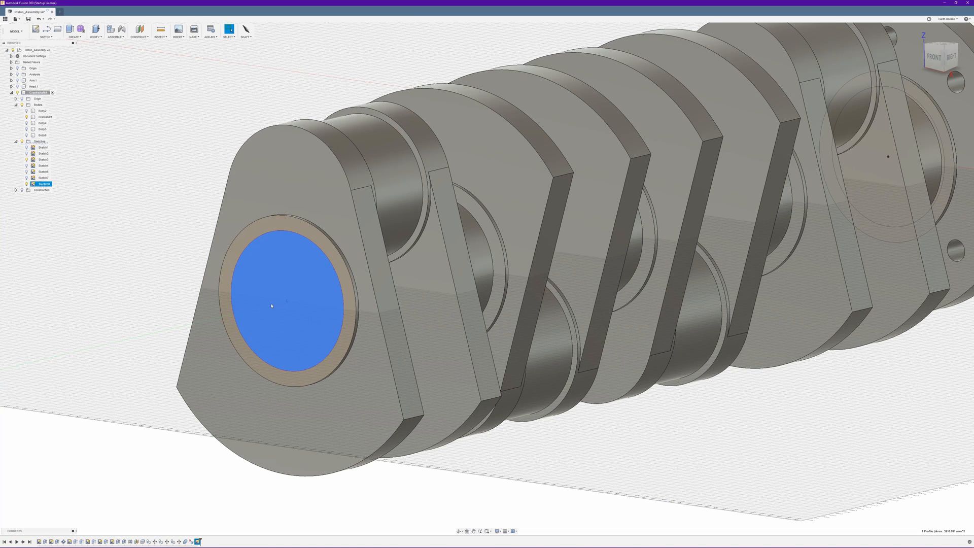
{"action": "key", "text": "e"}
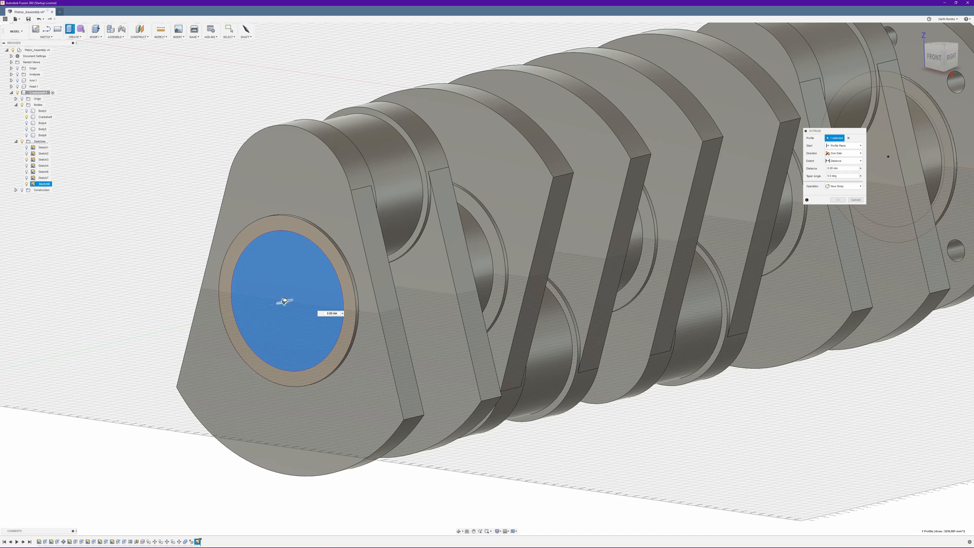
{"action": "type", "text": "5"}
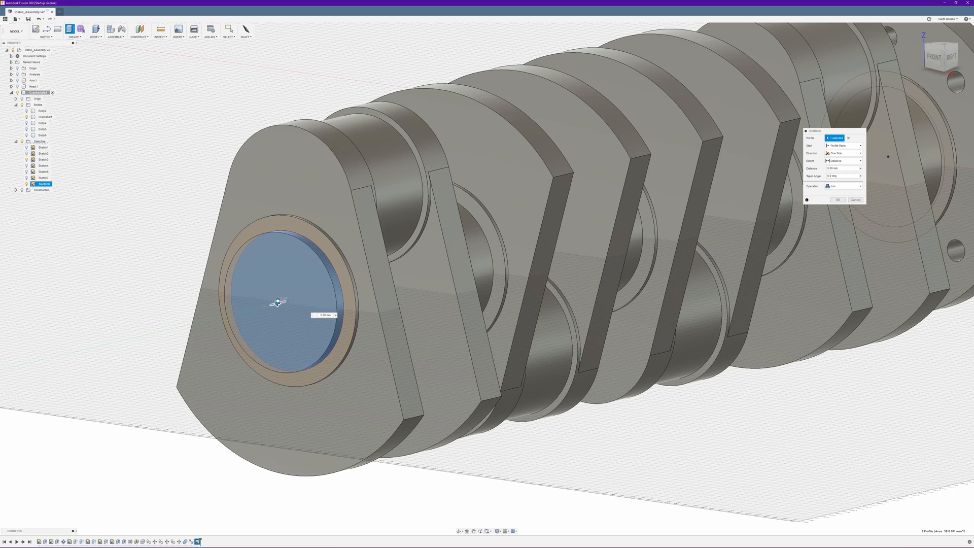
{"action": "left_click", "coordinate": [326, 315]}
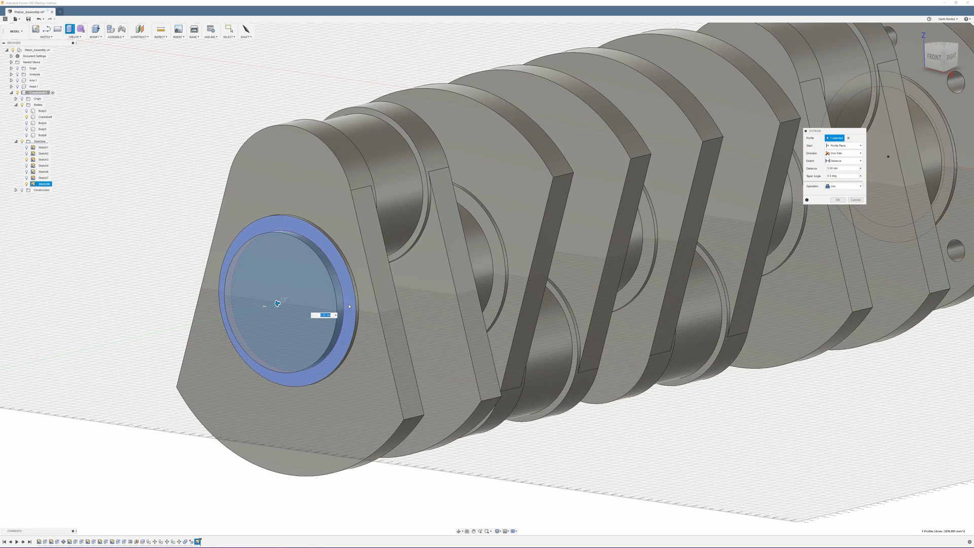
{"action": "type", "text": "36"}
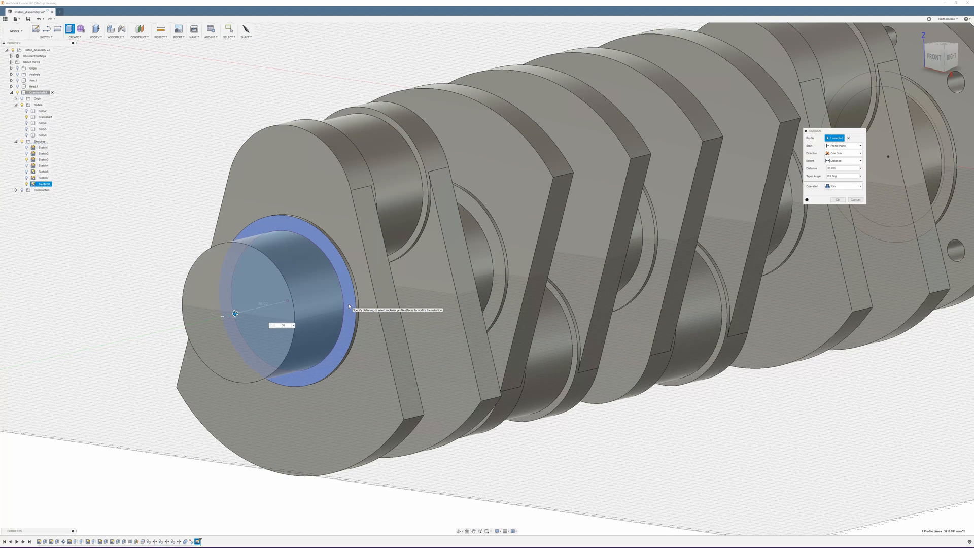
{"action": "key", "text": "Return"}
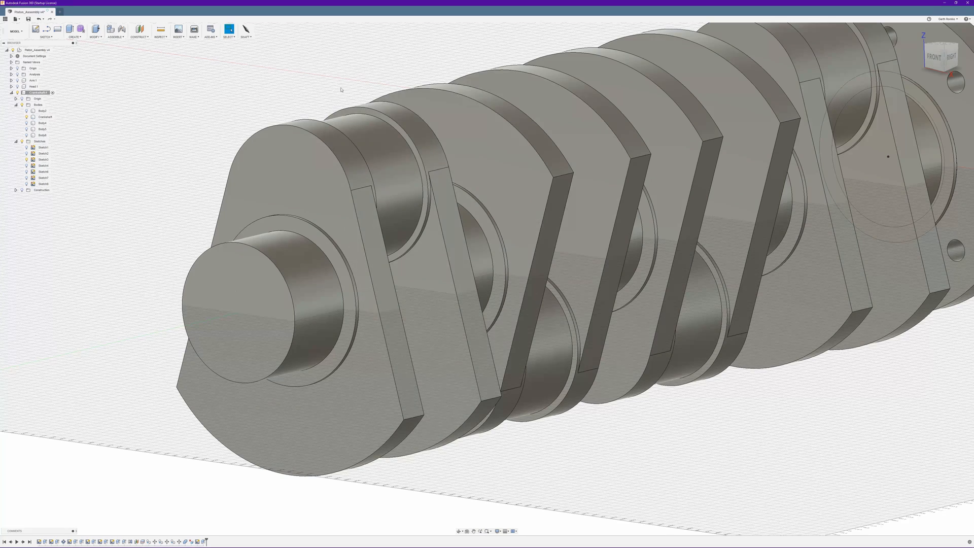
Step: Check the shaft end dimensions in the reference drawing and create a sketch on the flat end face of the extruded journal
{"action": "scroll", "coordinate": [290, 86], "scroll_direction": "down", "scroll_amount": 3}
{"action": "scroll", "coordinate": [291, 87], "scroll_direction": "down", "scroll_amount": 2}
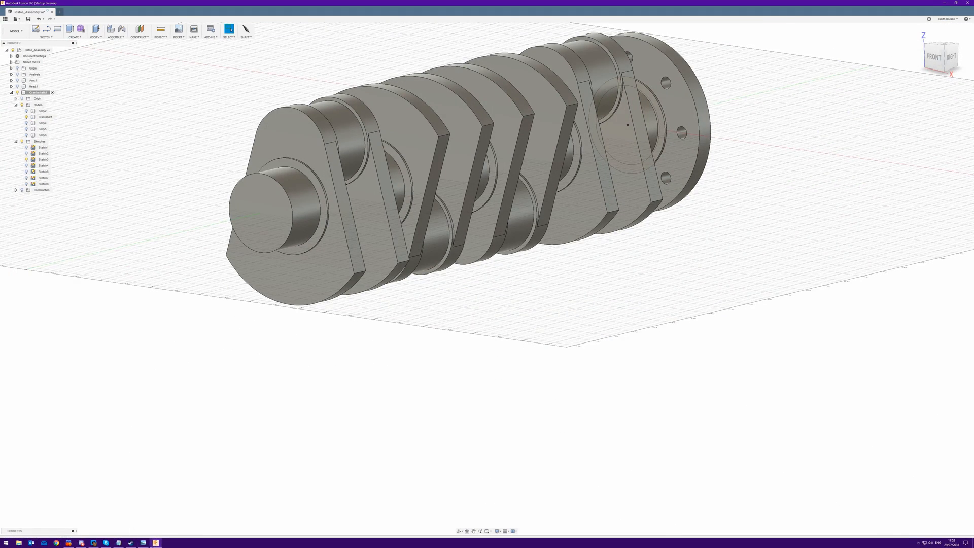
{"action": "left_click", "coordinate": [145, 543]}
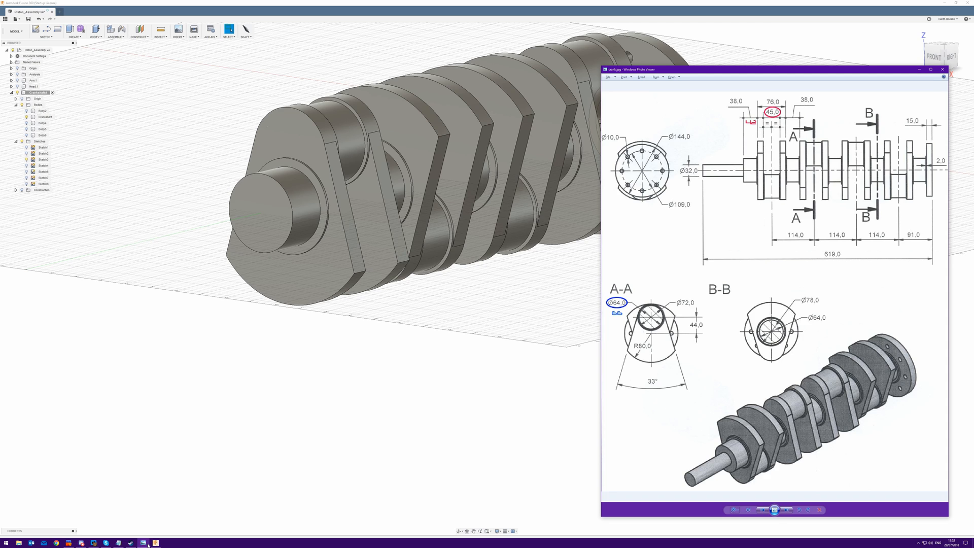
{"action": "left_click", "coordinate": [147, 545]}
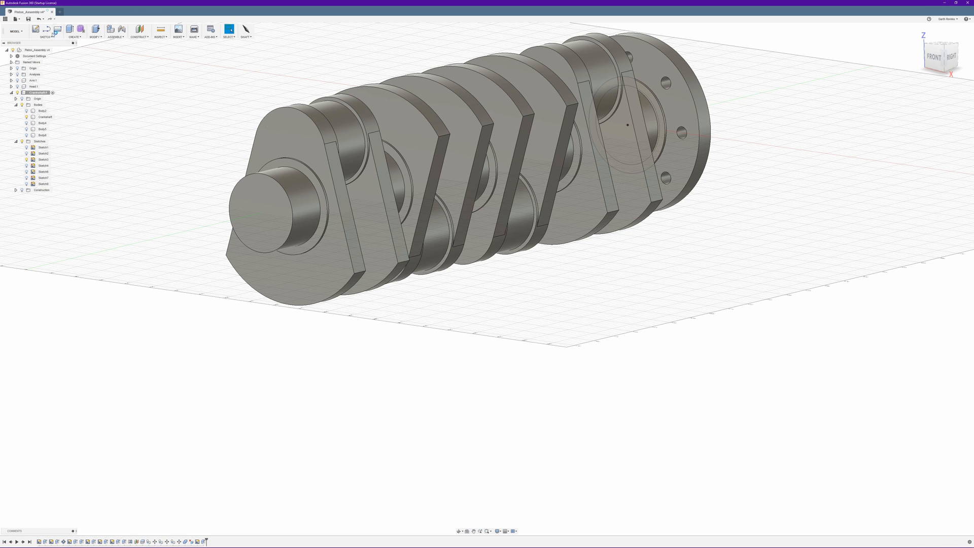
{"action": "left_click", "coordinate": [36, 29]}
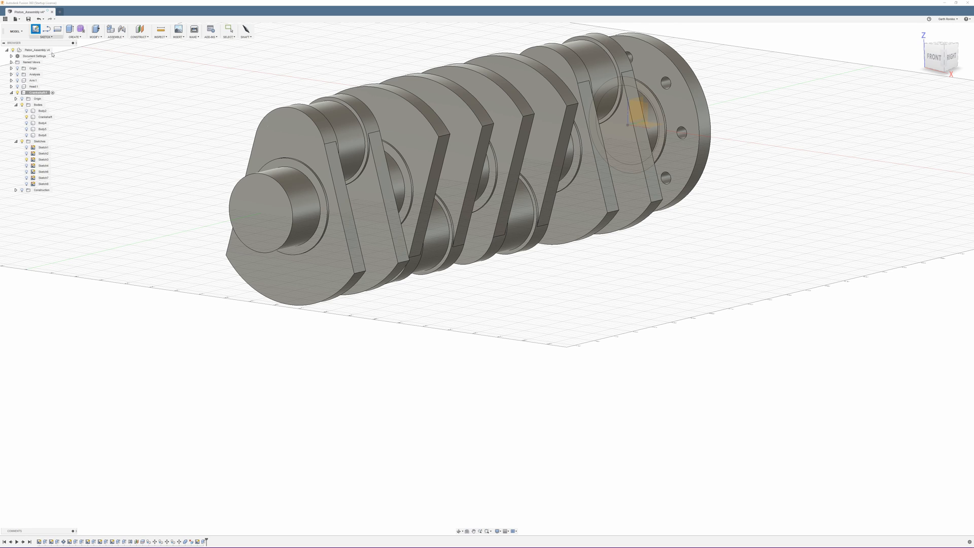
{"action": "left_click", "coordinate": [237, 203]}
{"action": "left_click", "coordinate": [256, 210]}
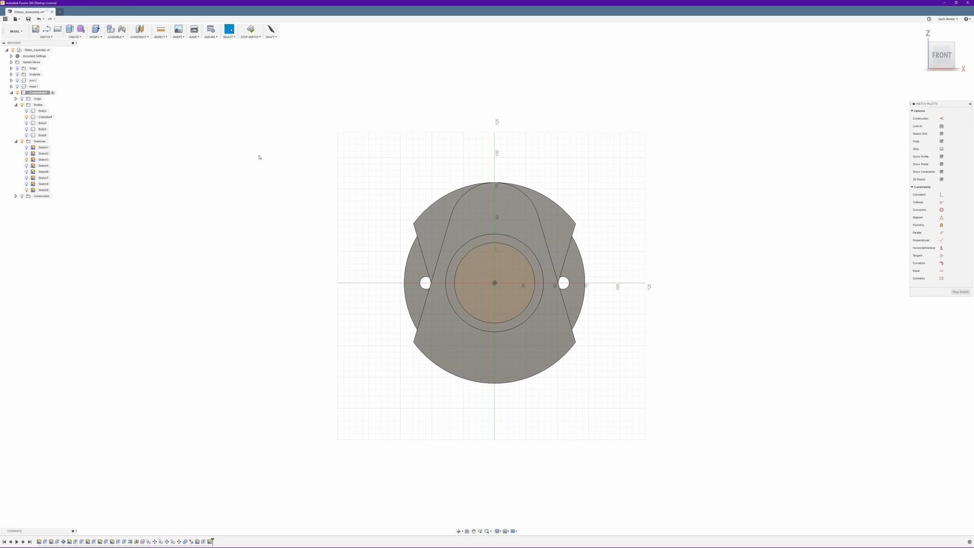
Step: Sketch a circle about 40 mm in diameter on the journal's end face, centred on the crankshaft axis
{"action": "key", "text": "c"}
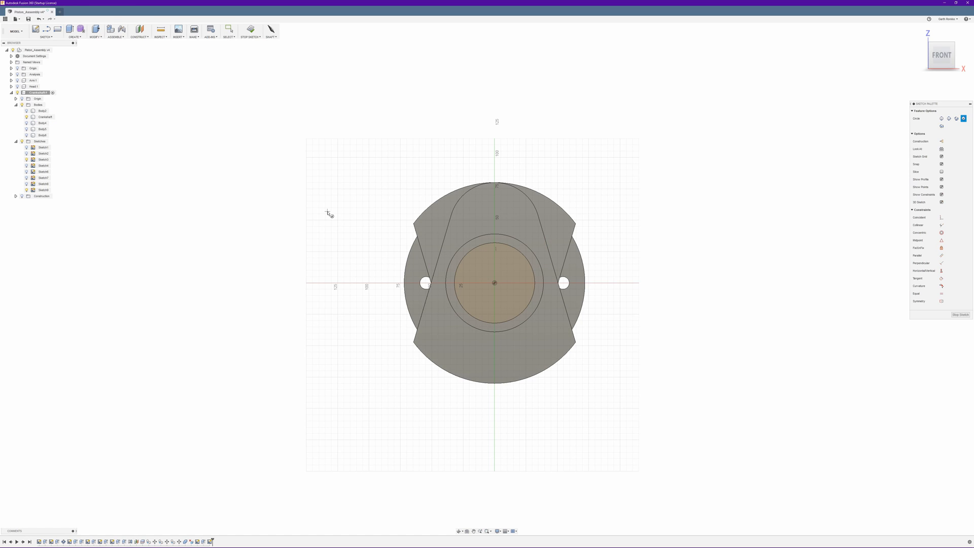
{"action": "left_click", "coordinate": [495, 284]}
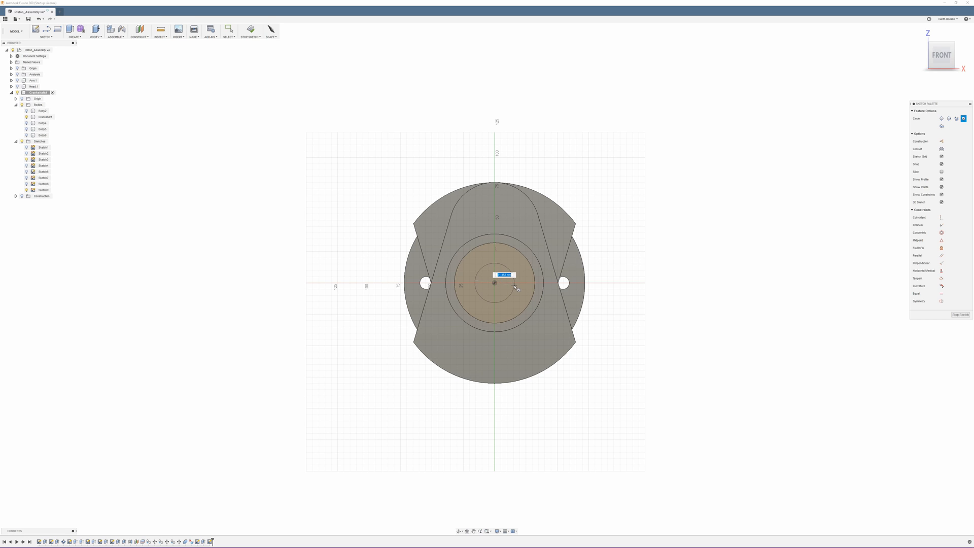
{"action": "left_click", "coordinate": [521, 286]}
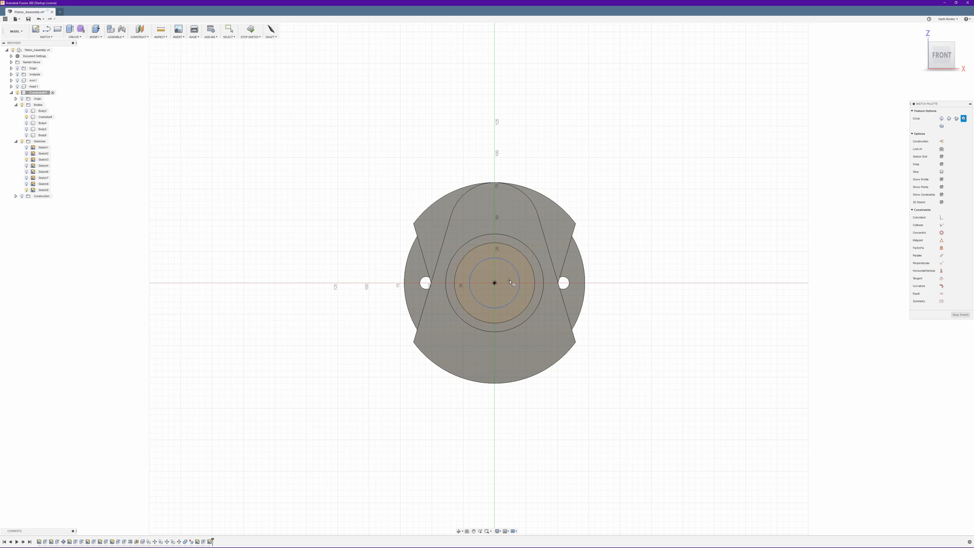
{"action": "key", "text": "Escape"}
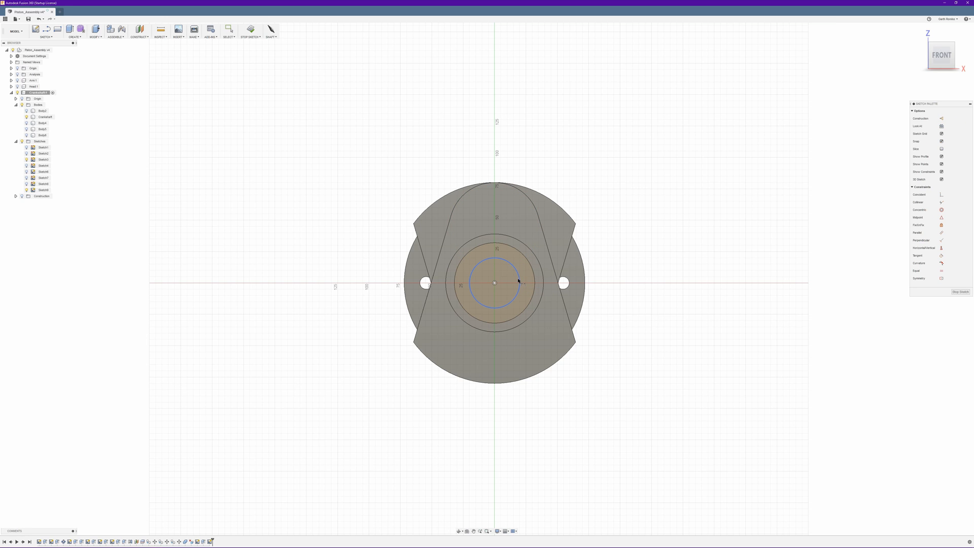
Step: Dimension the new circle's diameter as 32 mm and finish the sketch
{"action": "key", "text": "d"}
{"action": "left_click", "coordinate": [520, 284]}
{"action": "left_click", "coordinate": [615, 300]}
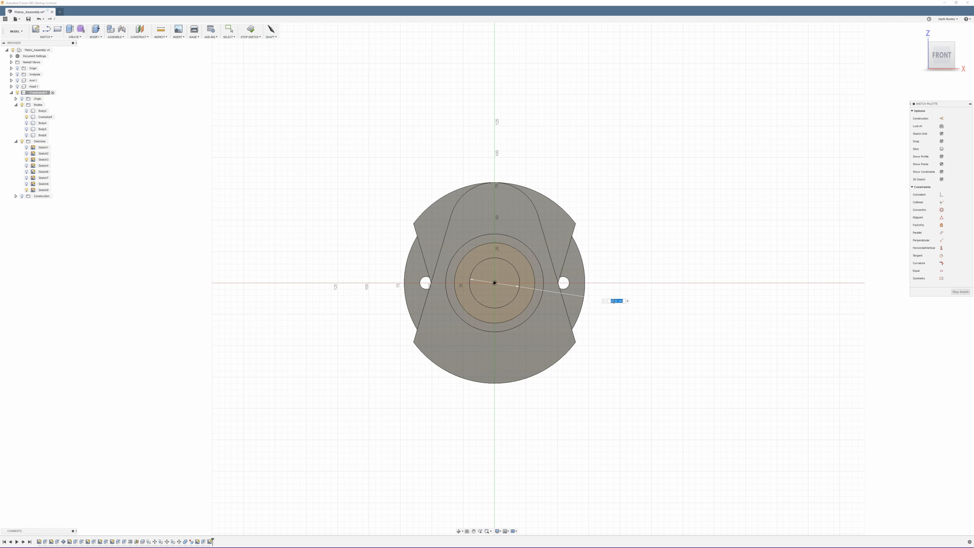
{"action": "type", "text": "32"}
{"action": "key", "text": "Return"}
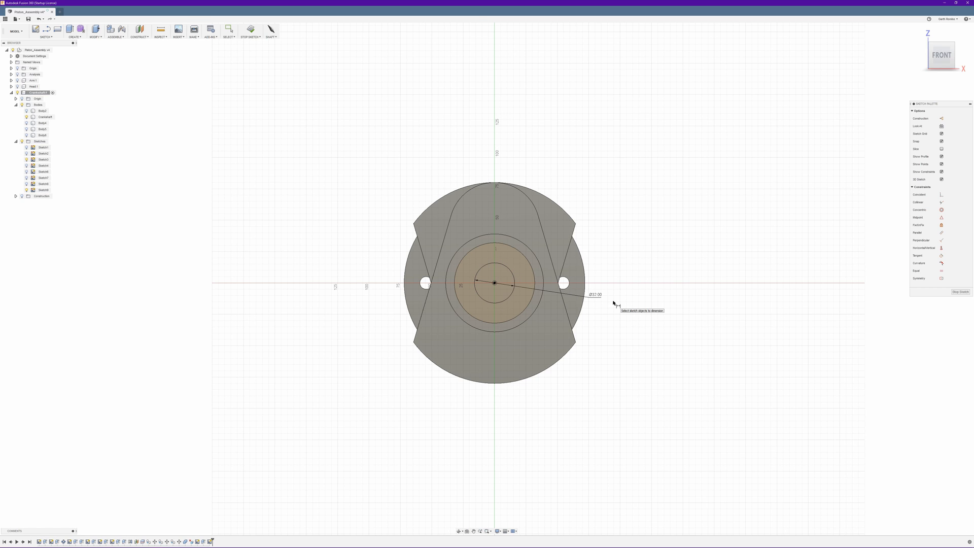
{"action": "left_click", "coordinate": [960, 292]}
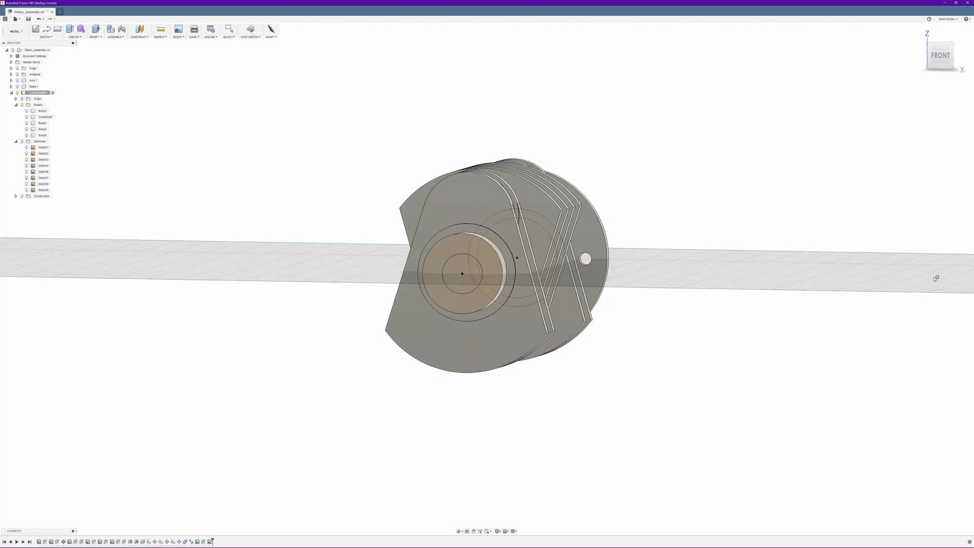
Step: Extrude the 32 mm circle outward about 105 mm from the journal's end face, joined to the crankshaft
{"action": "left_click", "coordinate": [258, 210]}
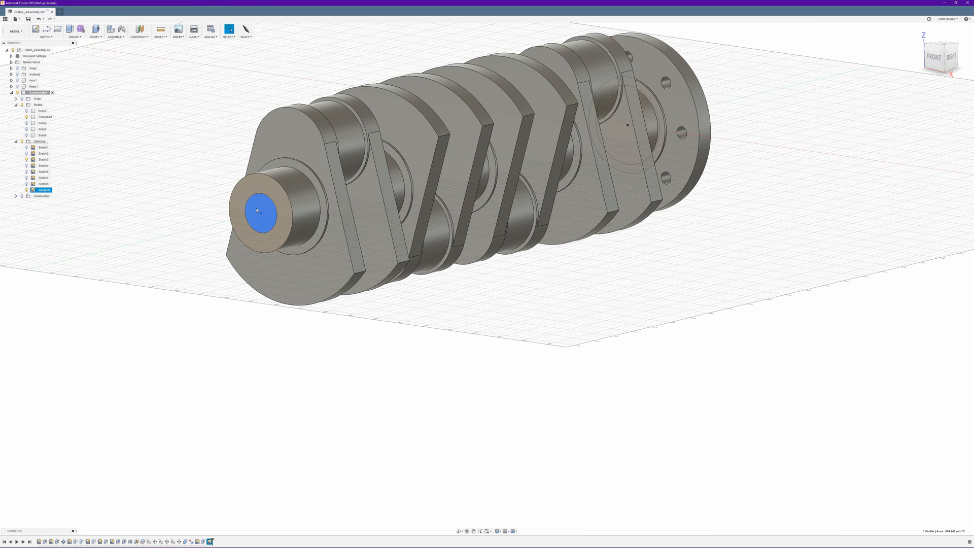
{"action": "key", "text": "e"}
{"action": "left_click_drag", "start_coordinate": [257, 213], "coordinate": [139, 243]}
{"action": "left_click_drag", "start_coordinate": [147, 250], "coordinate": [132, 253]}
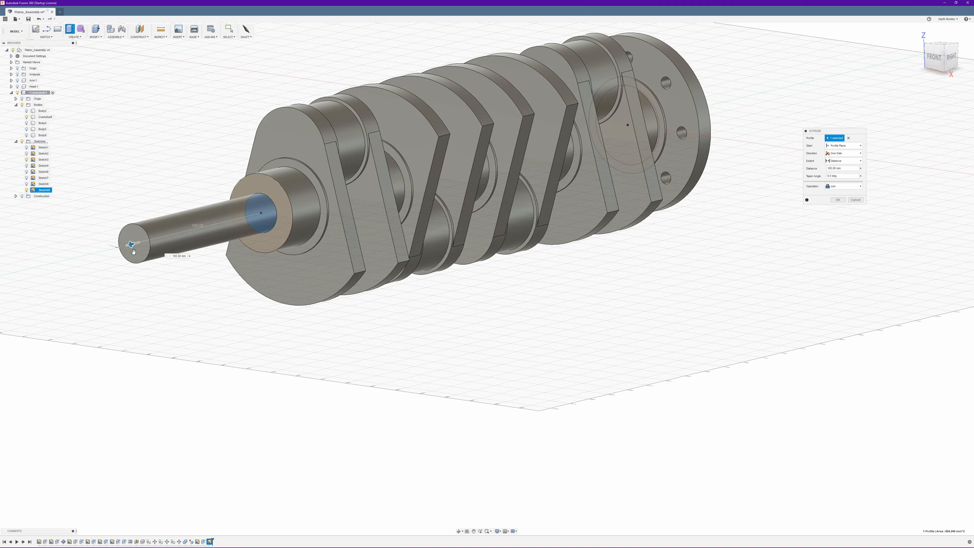
{"action": "left_click", "coordinate": [838, 200]}
{"action": "middle_click_drag", "start_coordinate": [660, 253], "coordinate": [556, 346], "text": "shift"}
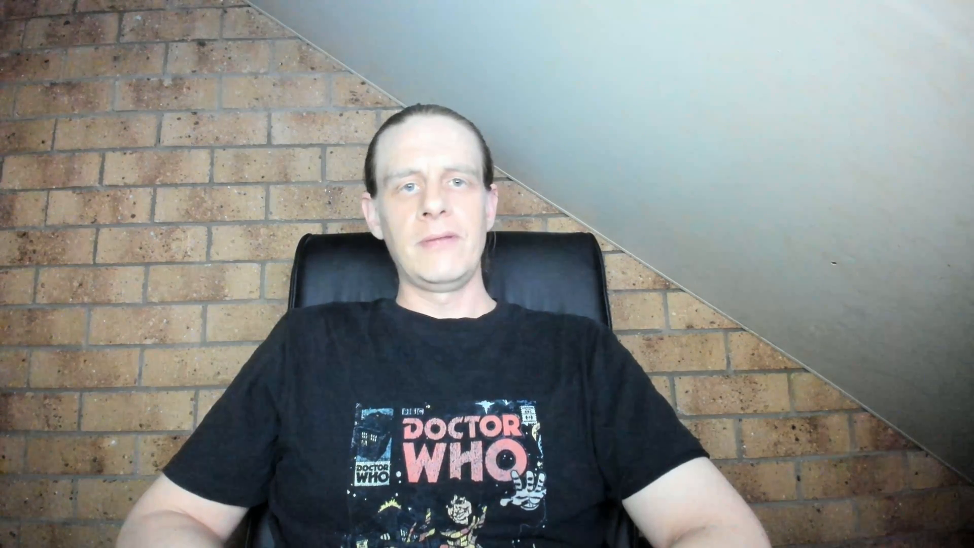